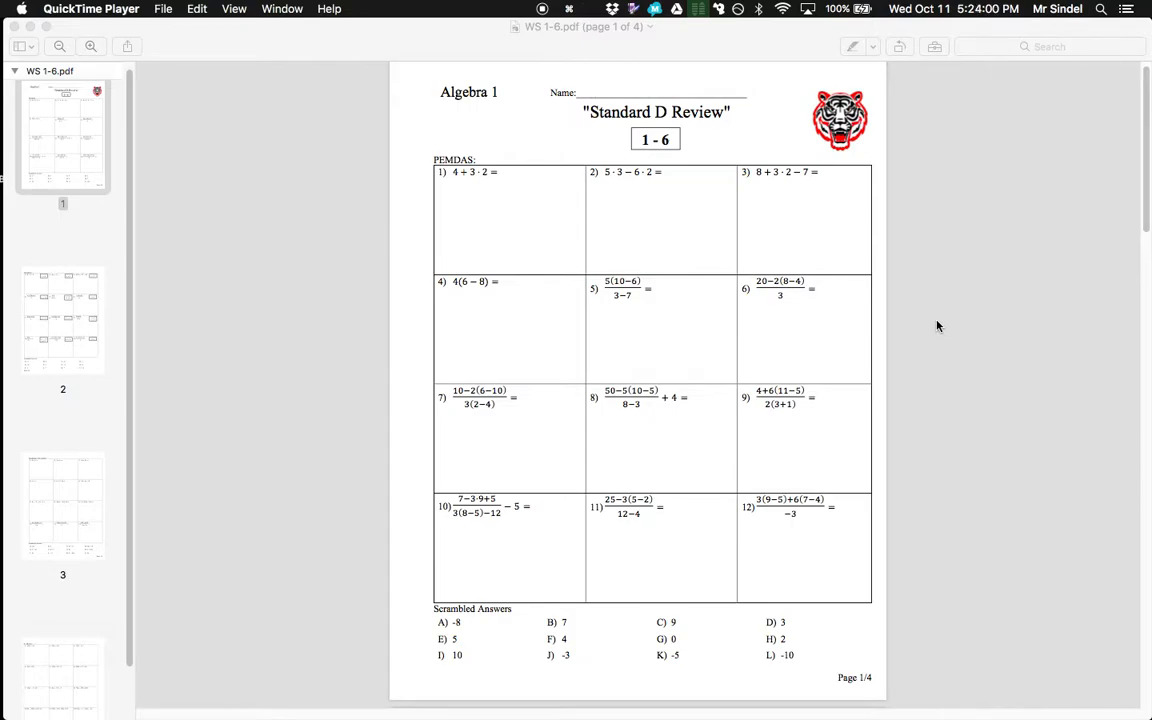
# Switch to Chrome and replace the open Unit 1 Google Drive tab with a new blank tab
pyautogui.press('super+Tab')
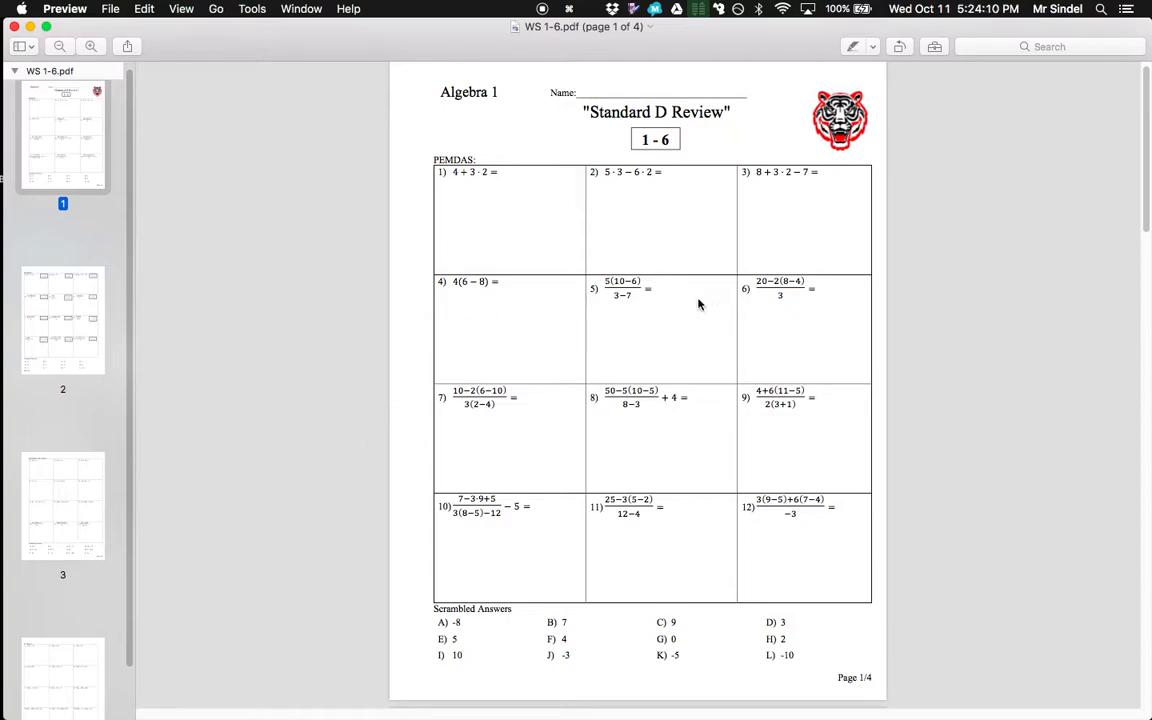
pyautogui.press('super+Tab')
pyautogui.press('super+Tab')
pyautogui.press('super+Tab')
pyautogui.press('super+Tab')
pyautogui.press('super+Tab')
pyautogui.press('super+Tab')
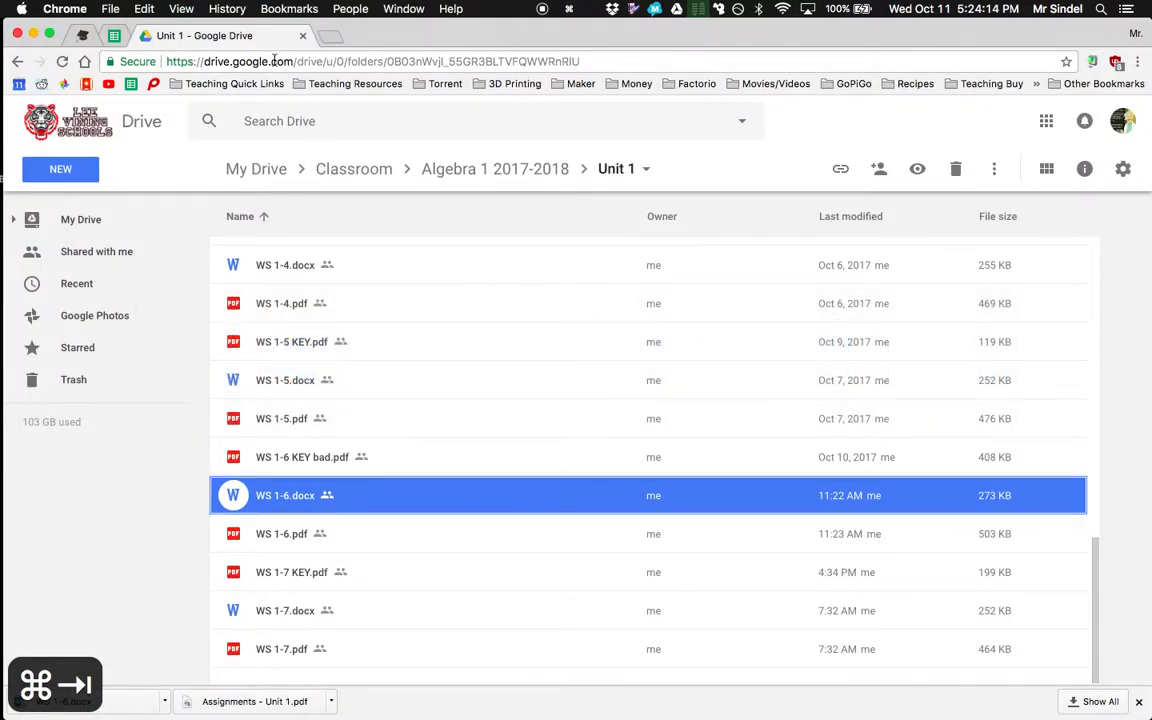
pyautogui.click(274, 62)
pyautogui.click(330, 38)
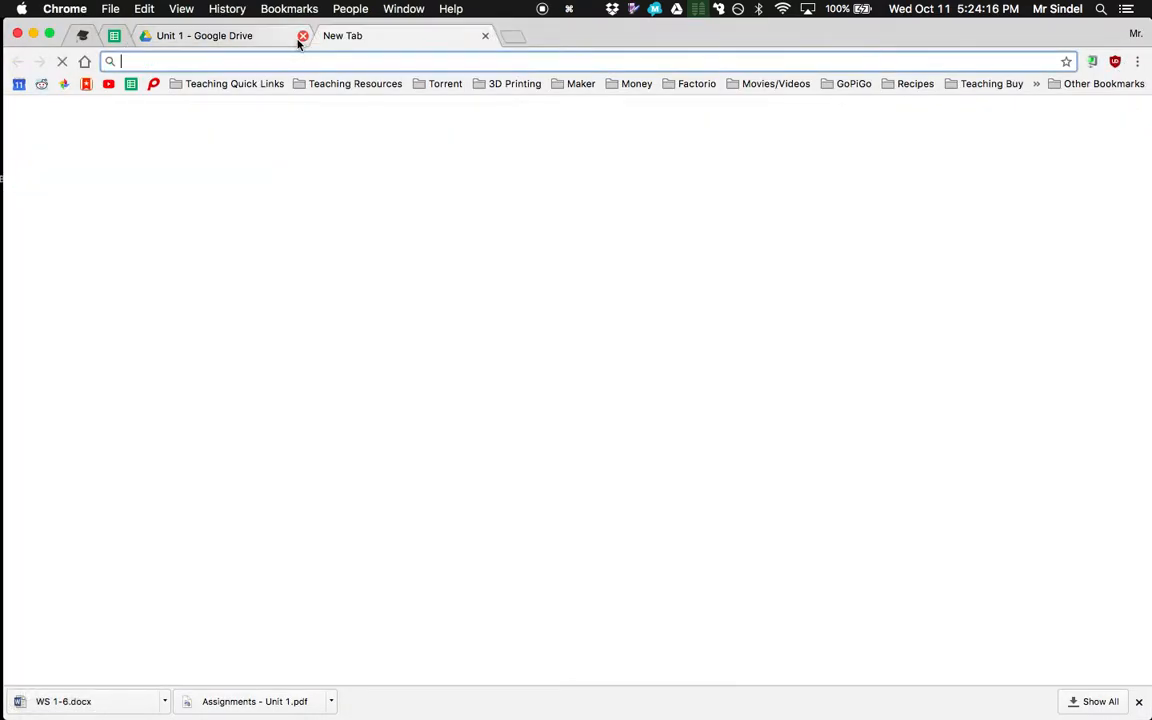
pyautogui.click(296, 43)
pyautogui.click(302, 37)
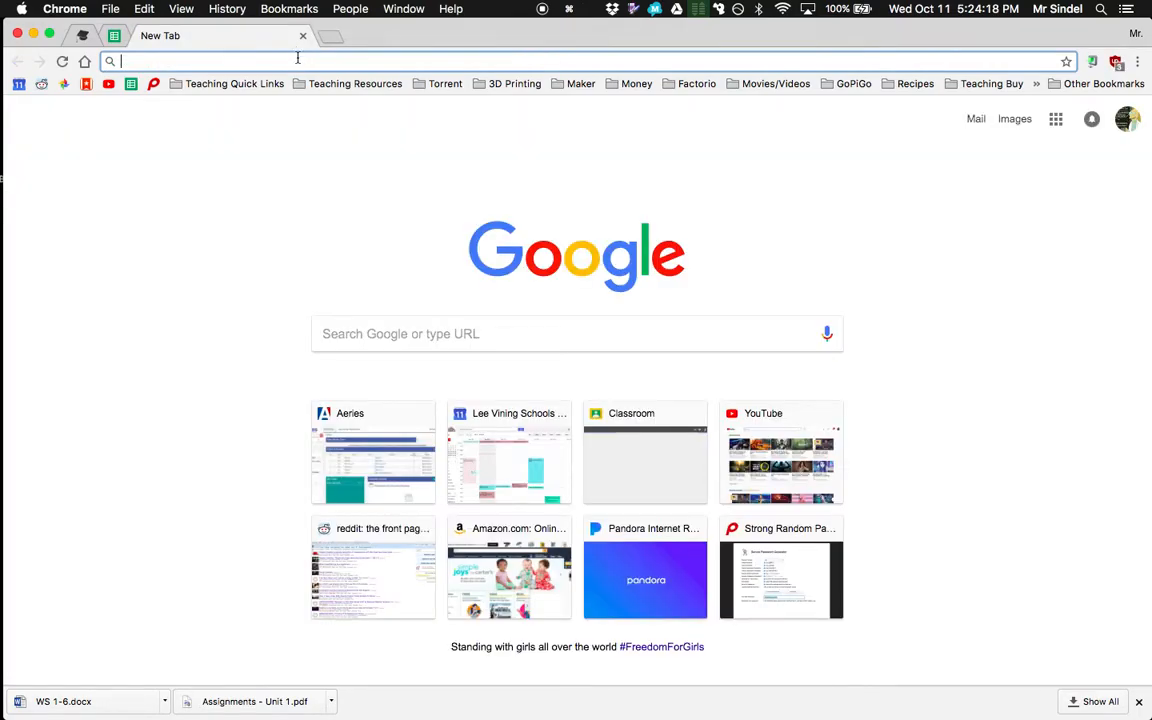
# Open the Algebra 1 2017-2018 Google Drive folder through its suggested bit.ly short link
pyautogui.write('bai')
pyautogui.press('BackSpace')
pyautogui.press('BackSpace')
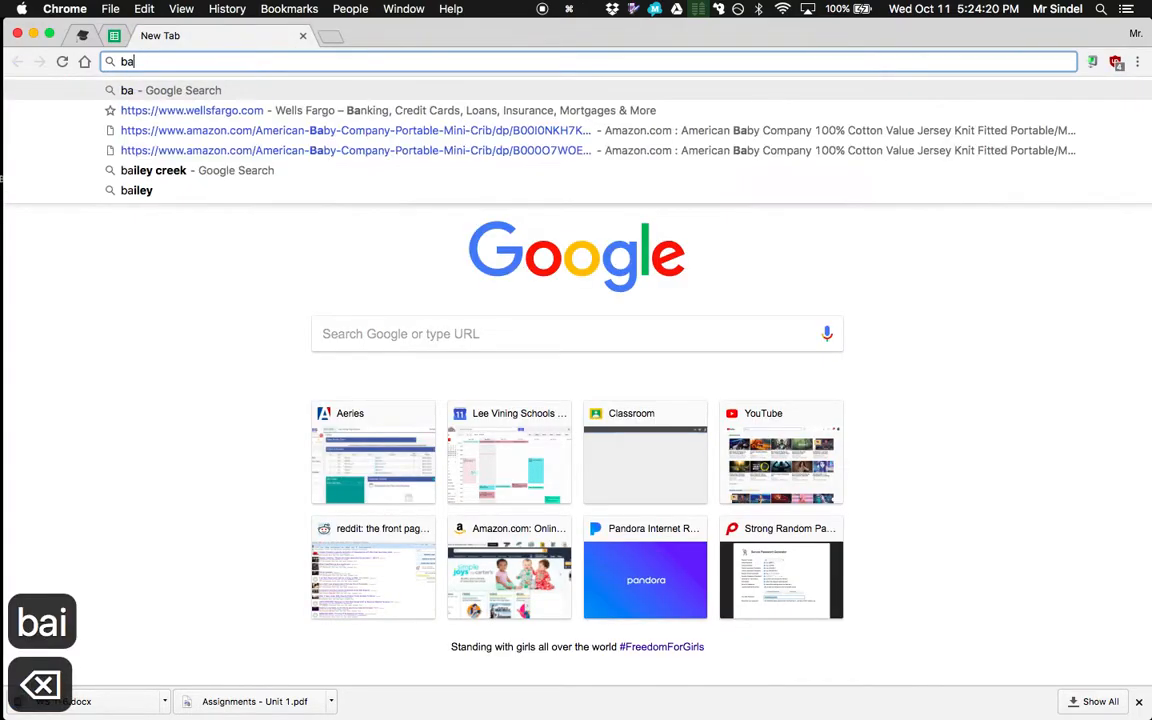
pyautogui.write('it.ly')
pyautogui.press('Down')
pyautogui.press('Down')
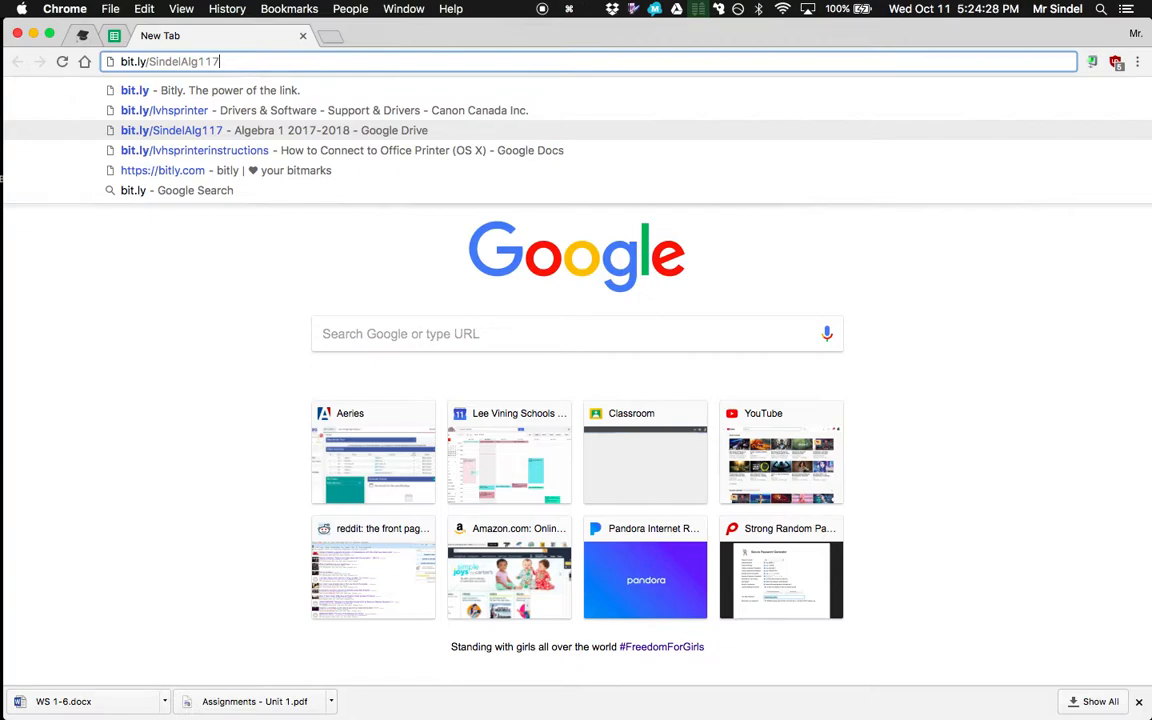
pyautogui.press('Return')
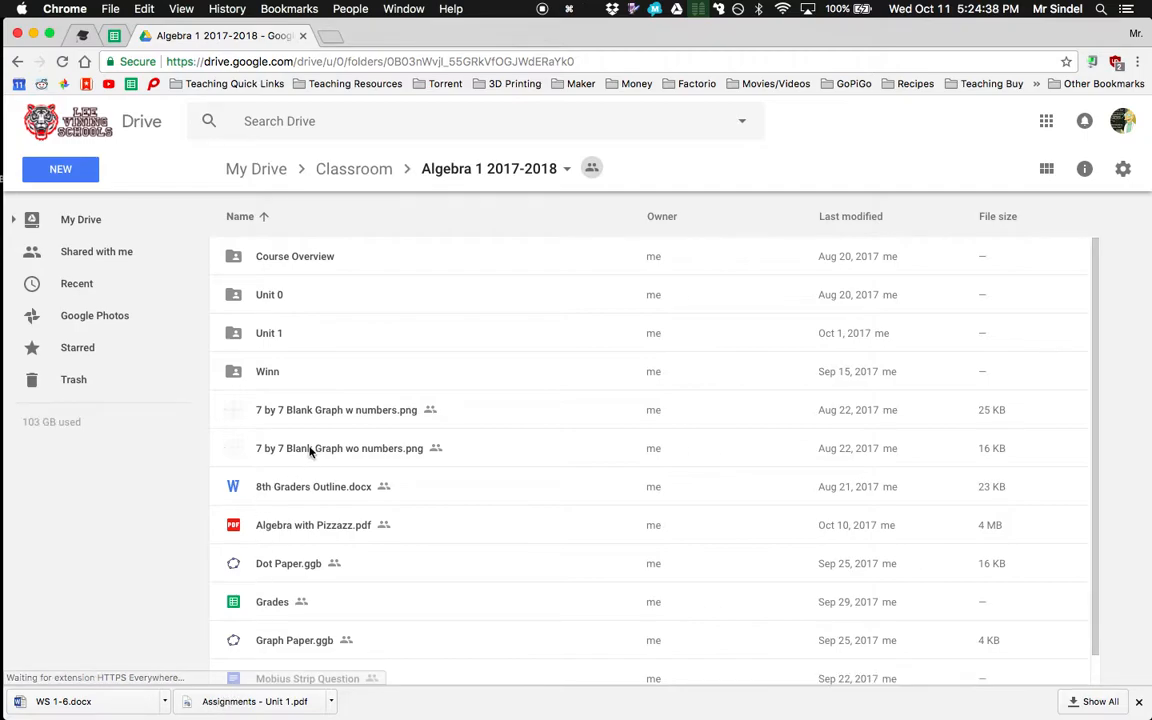
# Open the Winn folder and its Unit 1 subfolder to view the source assignment files
pyautogui.doubleClick(319, 372)
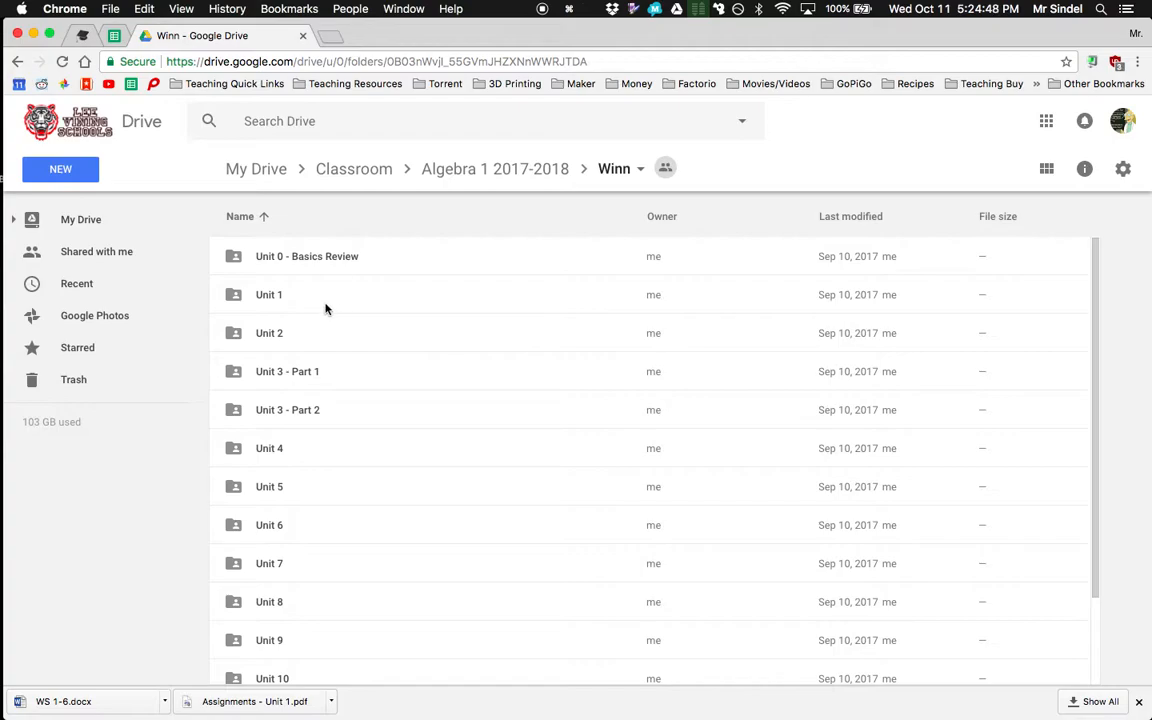
pyautogui.doubleClick(314, 299)
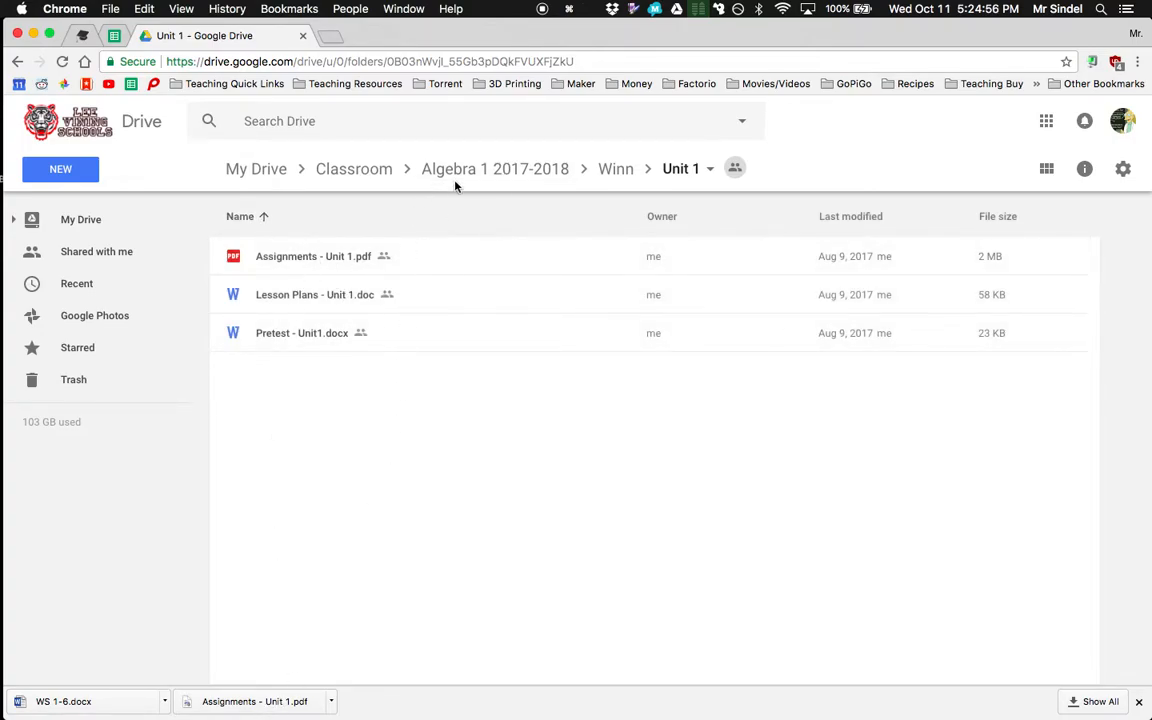
# Return to the Algebra 1 2017-2018 folder and view the worksheet files in its own Unit 1 folder
pyautogui.click(402, 168)
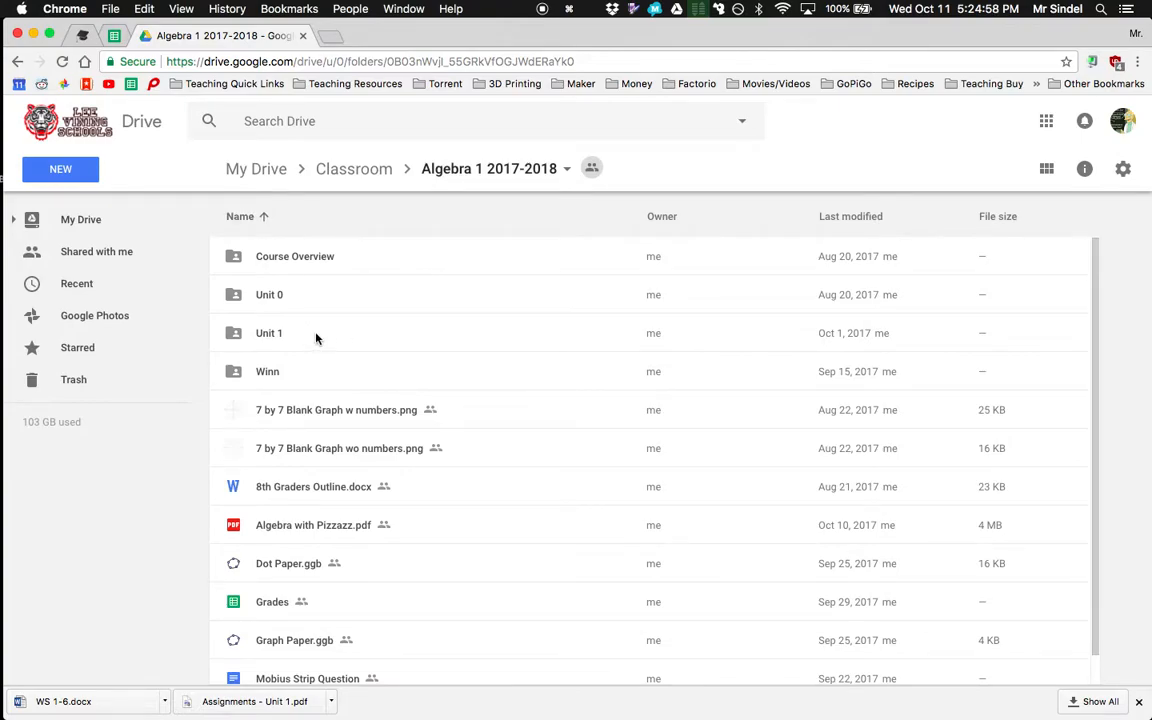
pyautogui.doubleClick(281, 334)
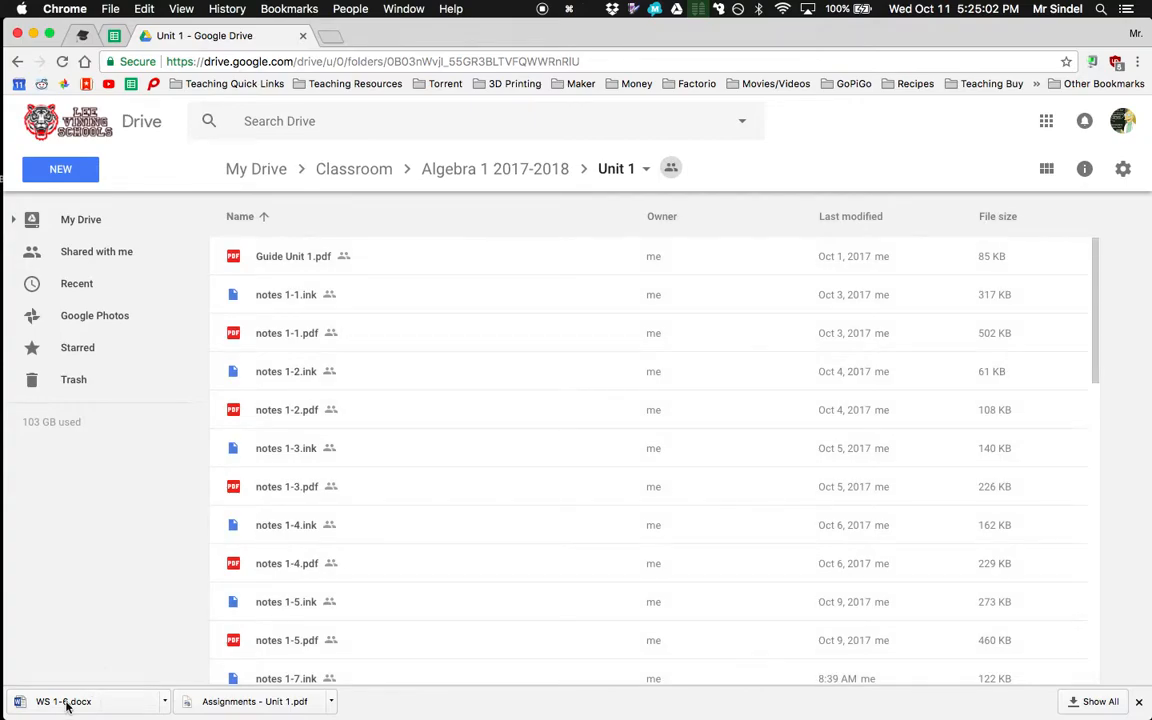
pyautogui.scroll(-10, 411, 489)
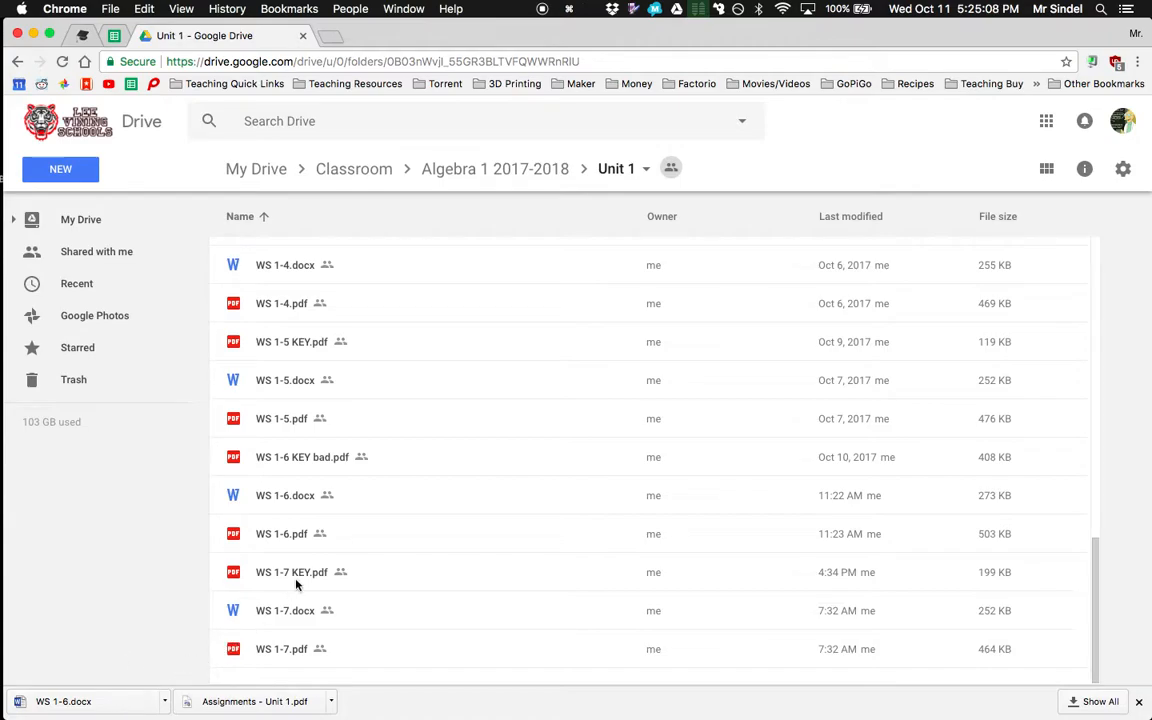
# Hide the open windows and bring up the WS 1-6 Word document beside the Assignments - Unit 1 PDF in Preview
pyautogui.press('super+h')
pyautogui.press('super+h')
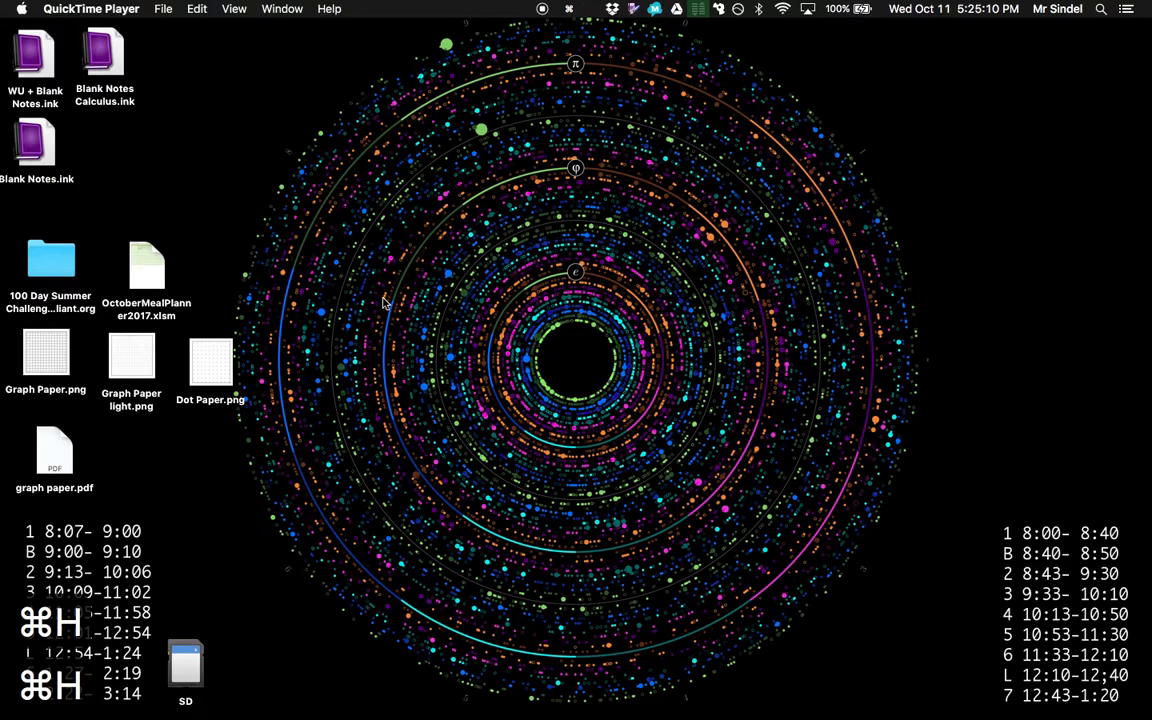
pyautogui.press('super+Tab')
pyautogui.press('super+Tab')
pyautogui.press('super+Tab')
pyautogui.press('super+Tab')
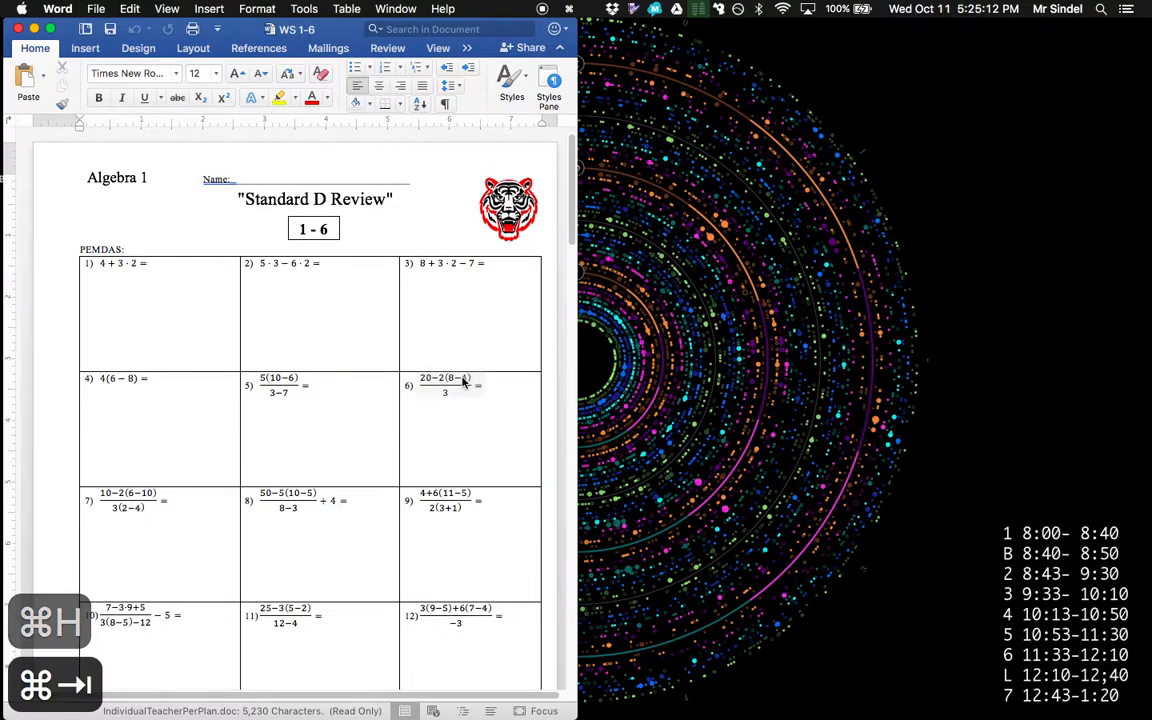
pyautogui.press('super+Tab')
pyautogui.press('super+Tab')
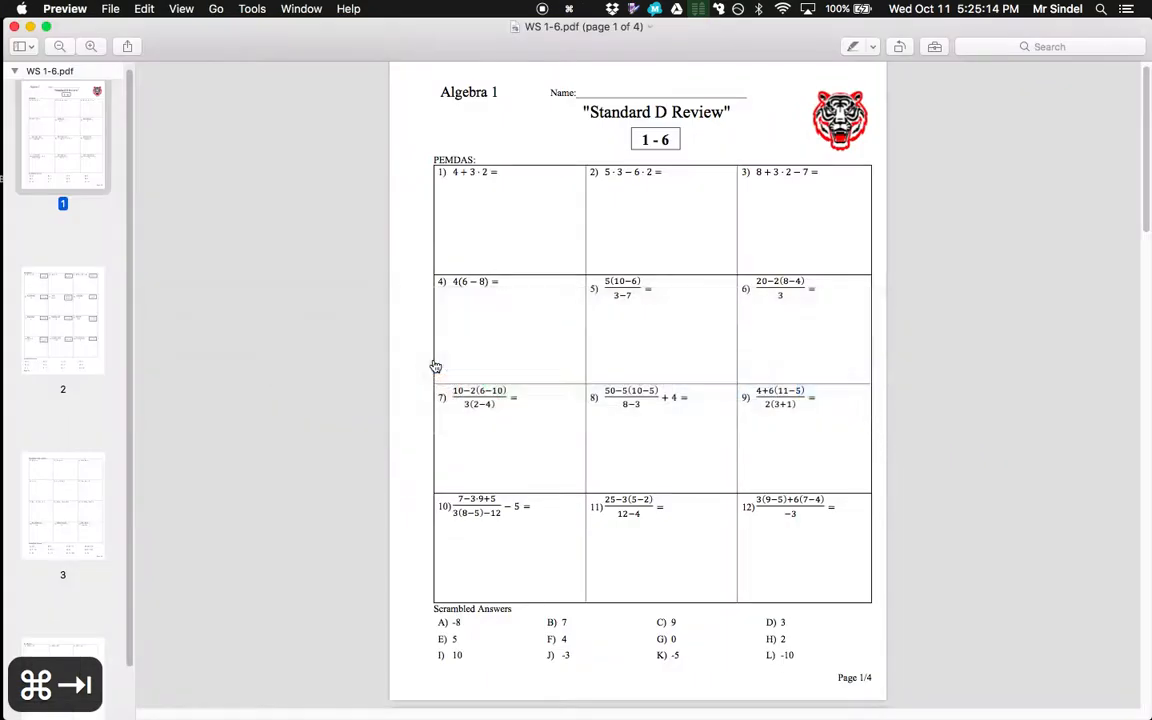
pyautogui.press('super+grave')
pyautogui.press('super+Tab')
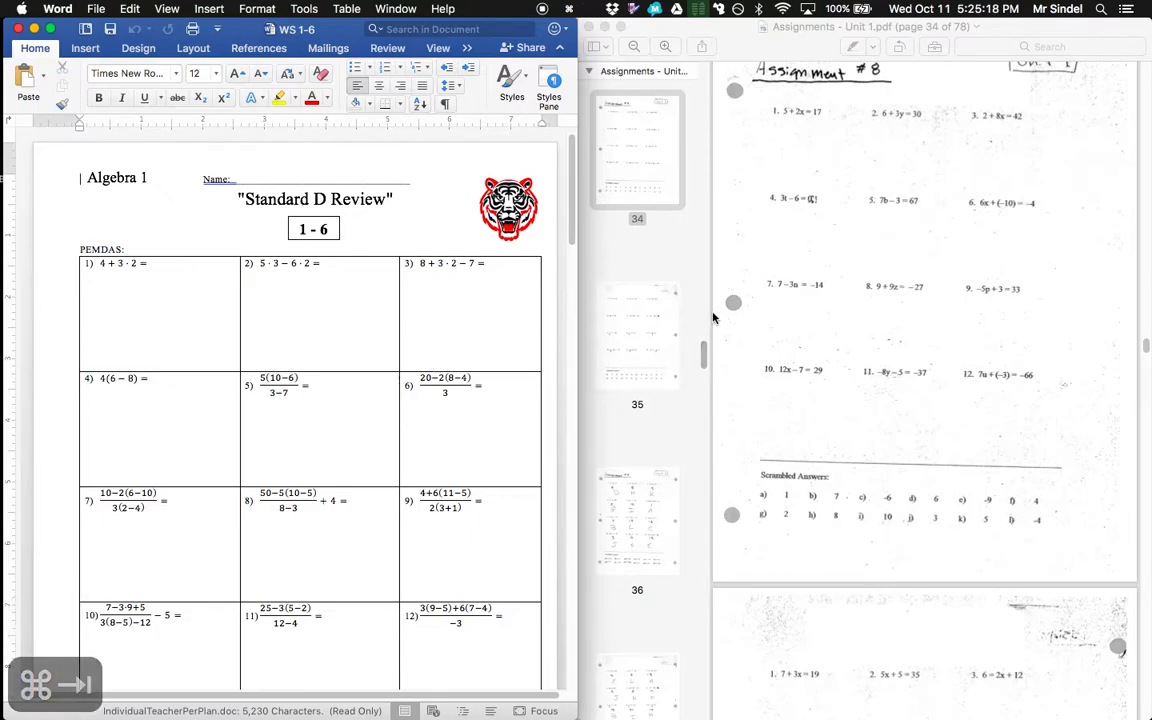
# Hide the thumbnail sidebar of the Assignments - Unit 1 PDF and bring all of Assignment #8 into view
pyautogui.scroll(3, 879, 246)
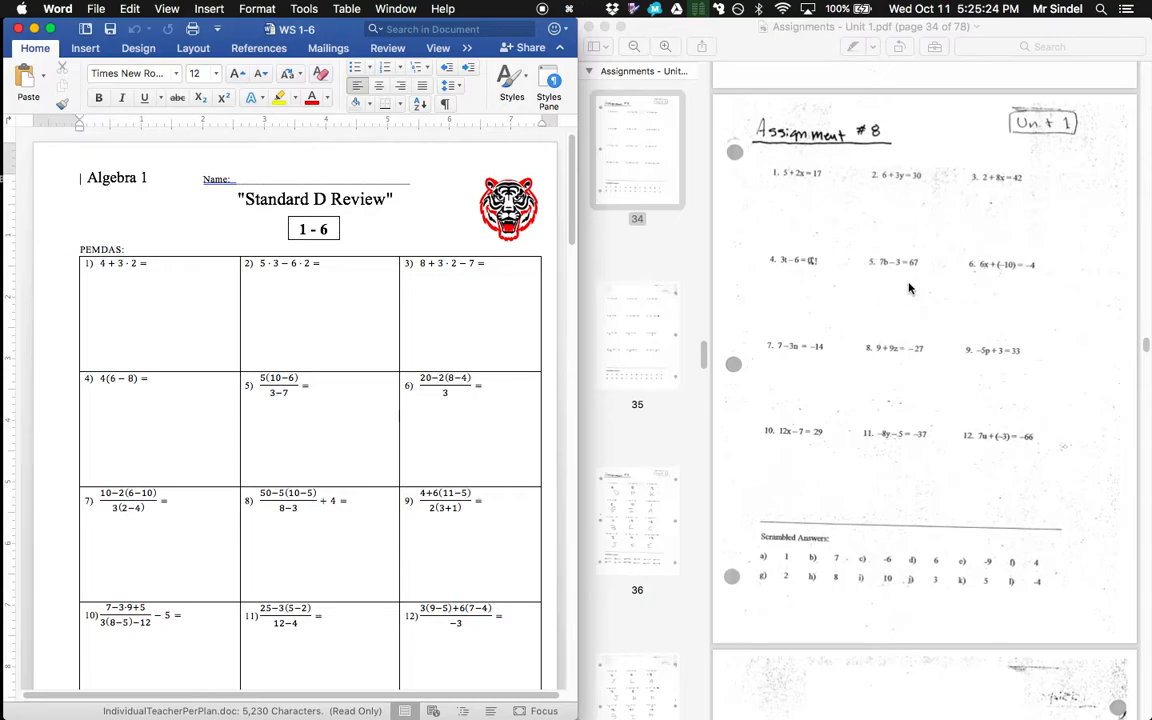
pyautogui.click(795, 290)
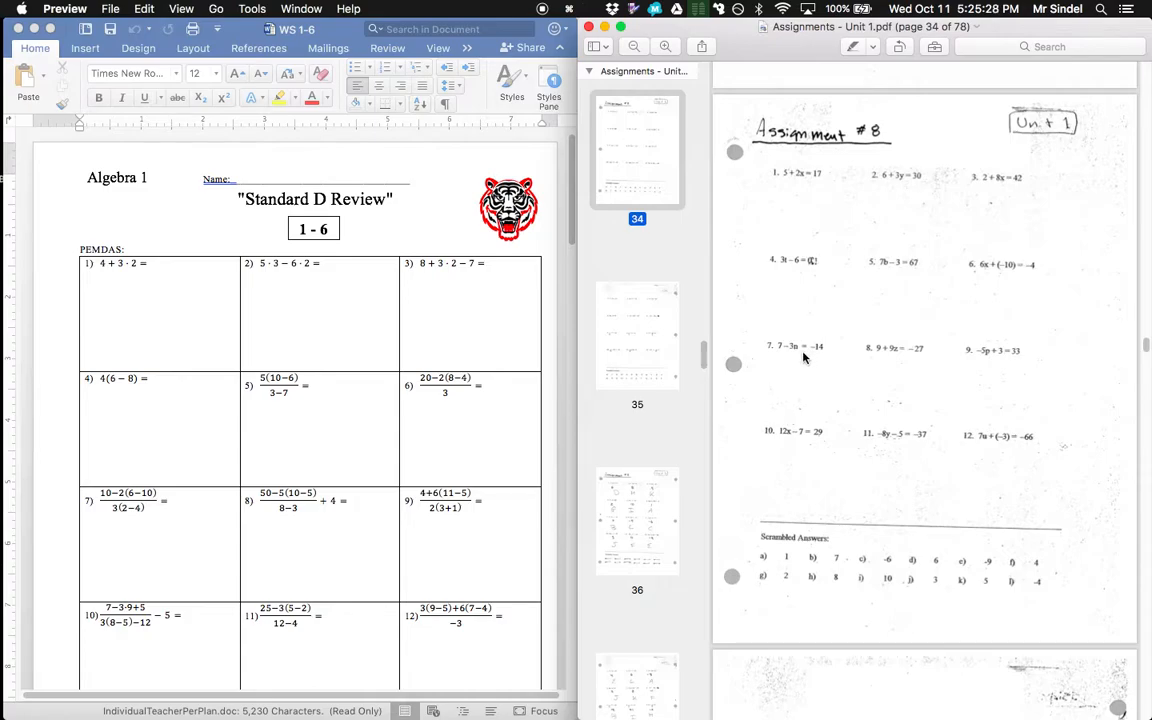
pyautogui.press('alt+super+1')
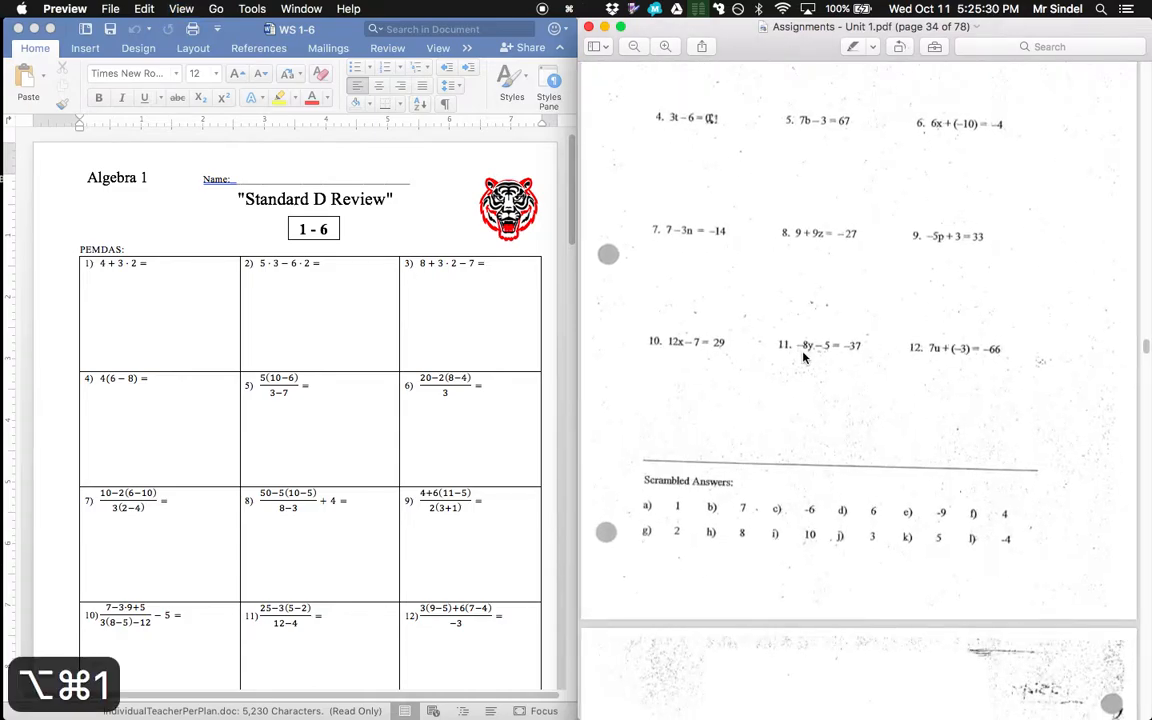
pyautogui.scroll(3, 834, 348)
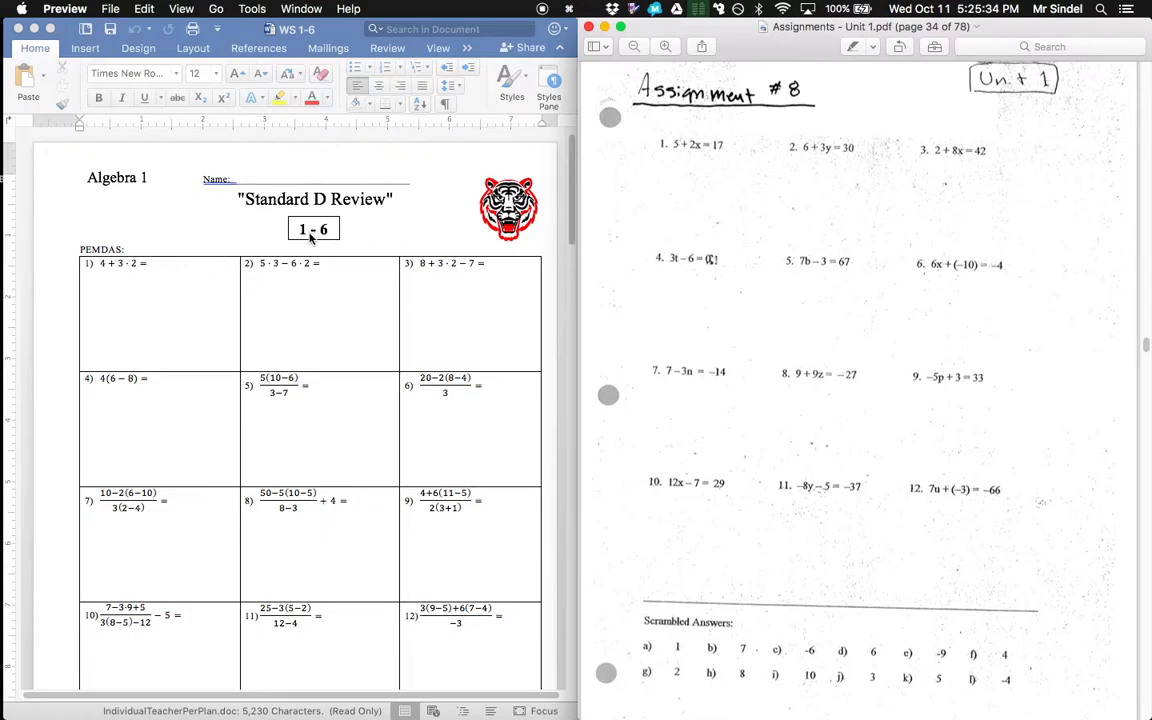
# Switch to Chrome and open Guide Unit 1.pdf from the Unit 1 folder to check the topic of lesson 1-8
pyautogui.click(283, 187)
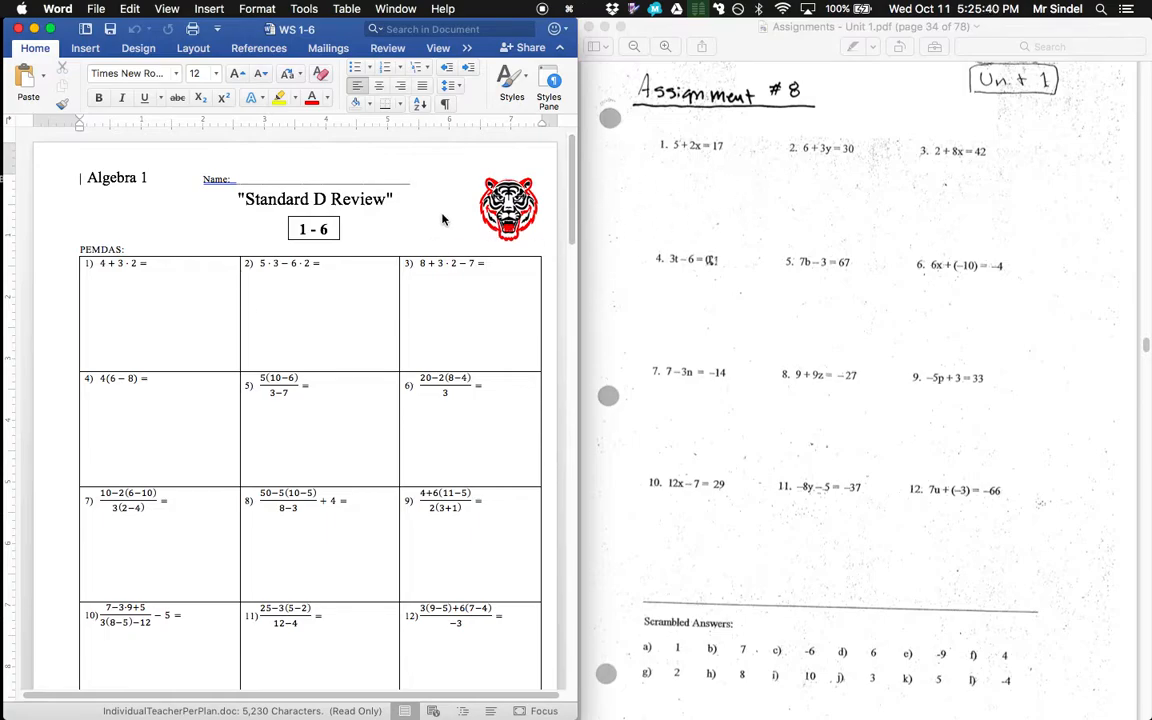
pyautogui.press('super+Tab')
pyautogui.click(504, 362)
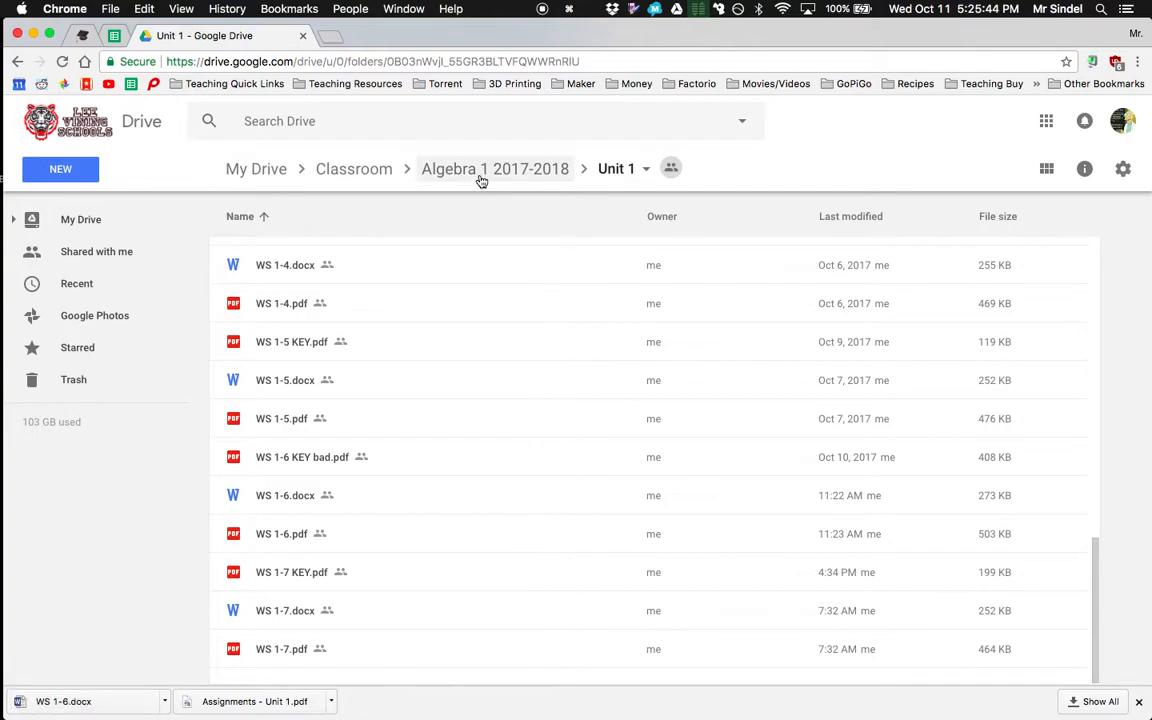
pyautogui.scroll(15, 400, 280)
pyautogui.doubleClick(295, 258)
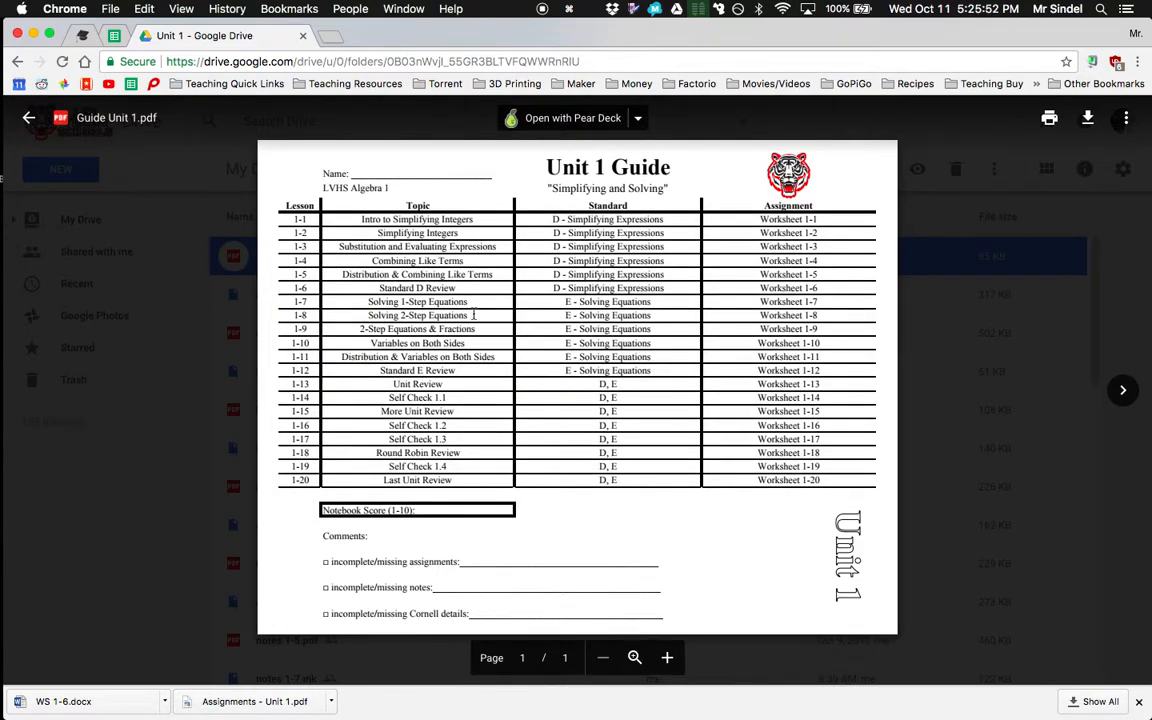
# Switch back to the Word worksheet and replace the quoted title text with "Solving 2 Step Equations"
pyautogui.press('super+Tab')
pyautogui.press('super+Tab')
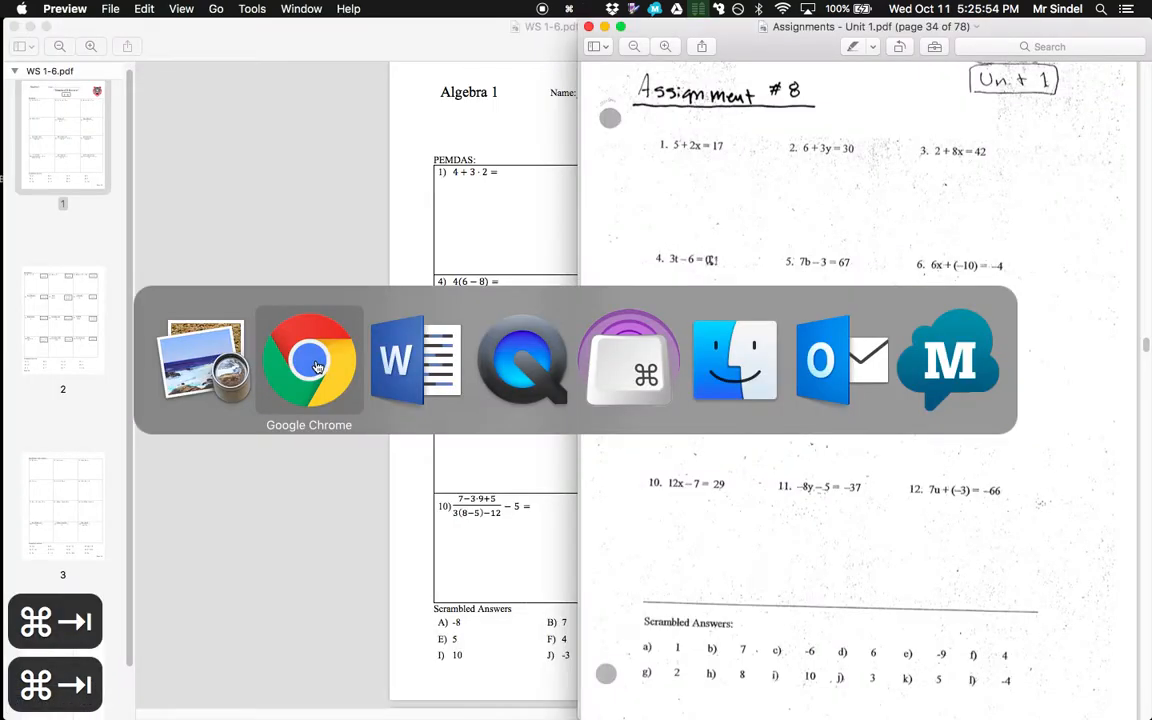
pyautogui.press('super+Tab')
pyautogui.click(321, 201)
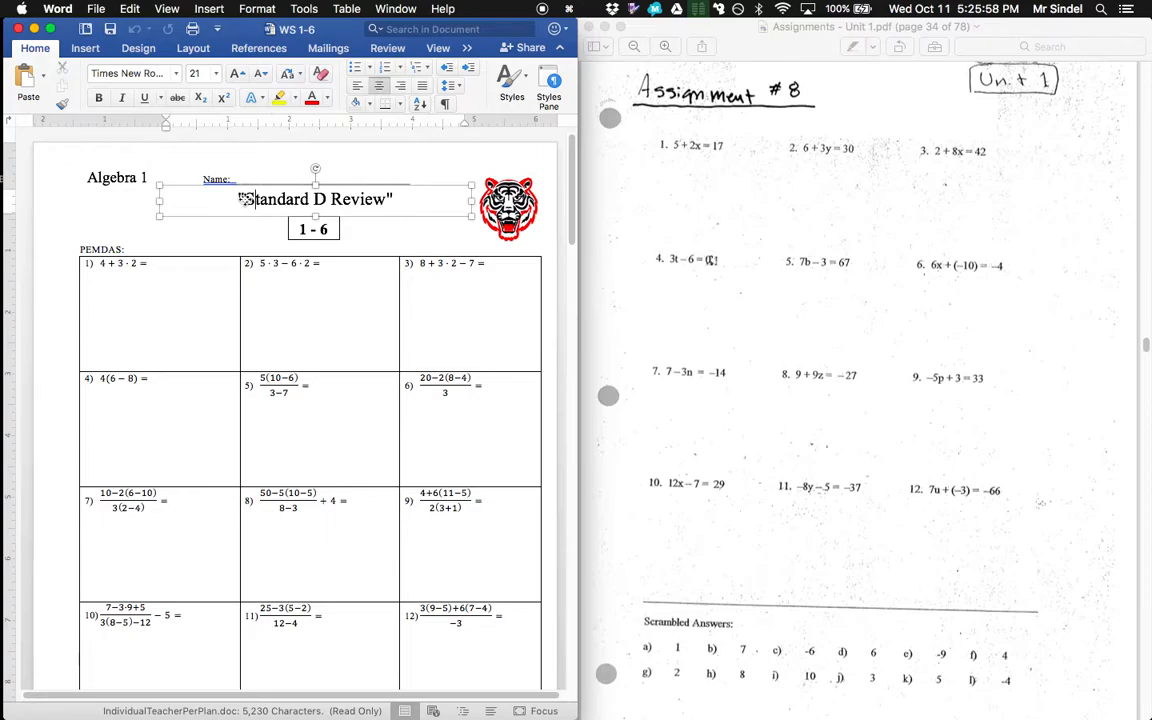
pyautogui.moveTo(243, 199); pyautogui.dragTo(390, 199)
pyautogui.write('Sllv')
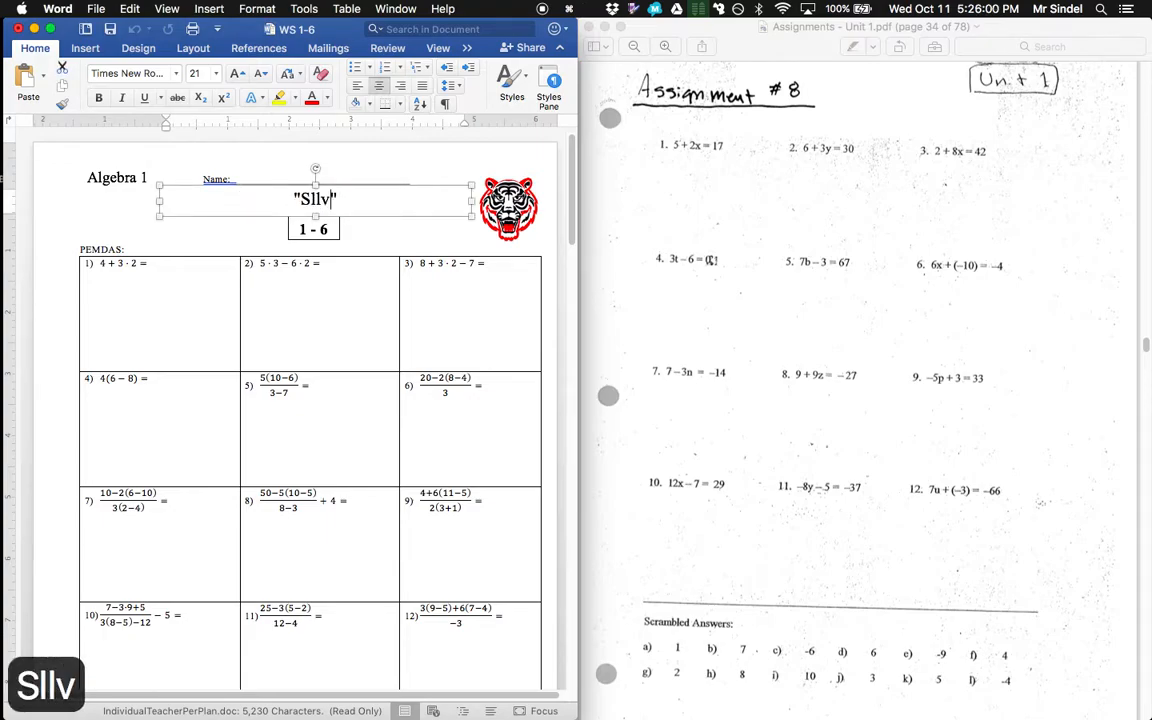
pyautogui.press('BackSpace')
pyautogui.press('BackSpace')
pyautogui.press('BackSpace')
pyautogui.write('oli')
pyautogui.press('BackSpace')
pyautogui.write('ving 2 Step E')
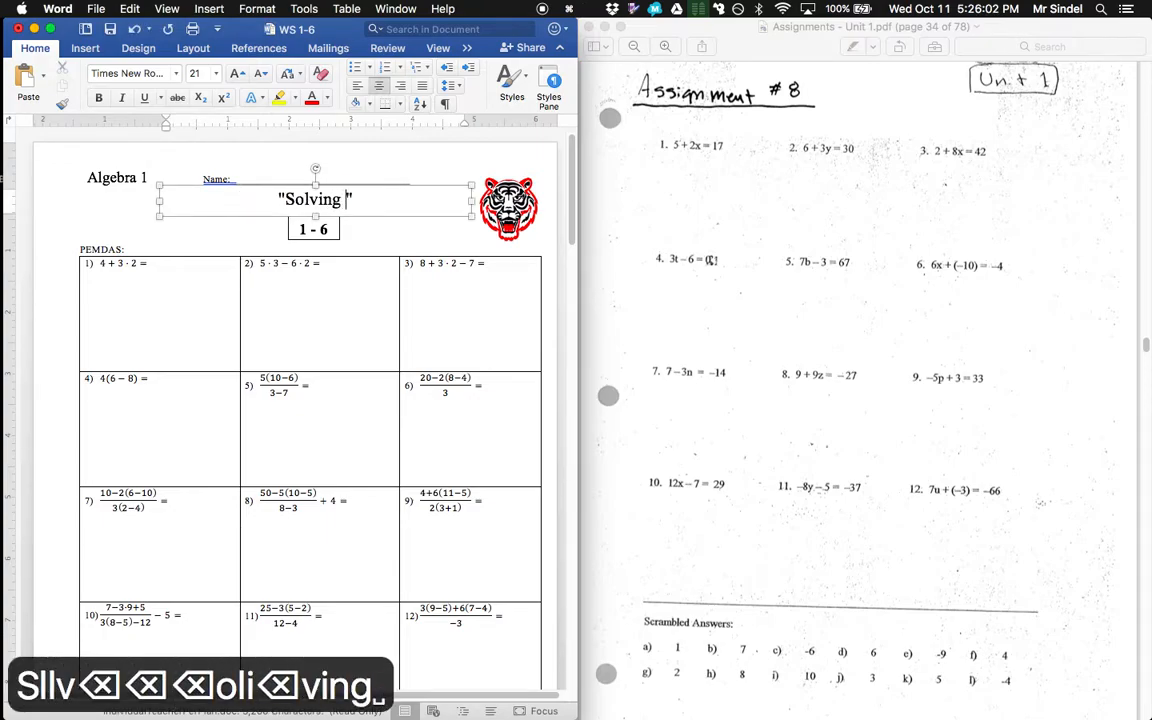
pyautogui.write('quatinos')
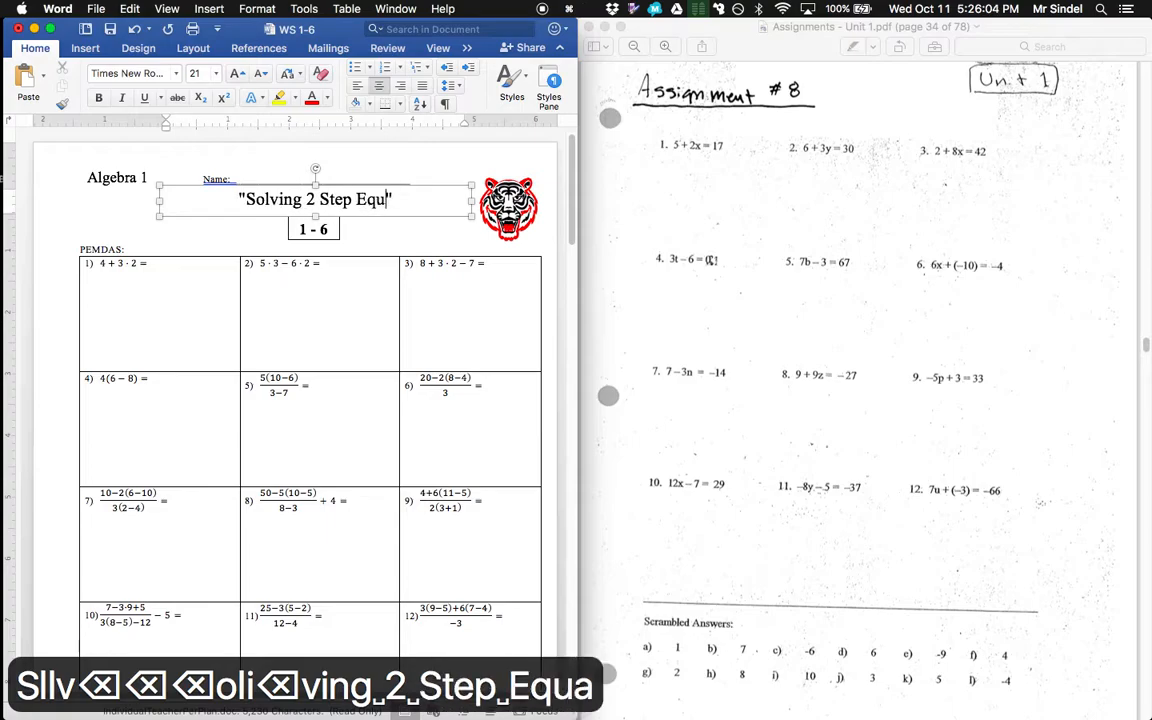
pyautogui.press('BackSpace')
pyautogui.press('BackSpace')
pyautogui.press('BackSpace')
pyautogui.write('ons')
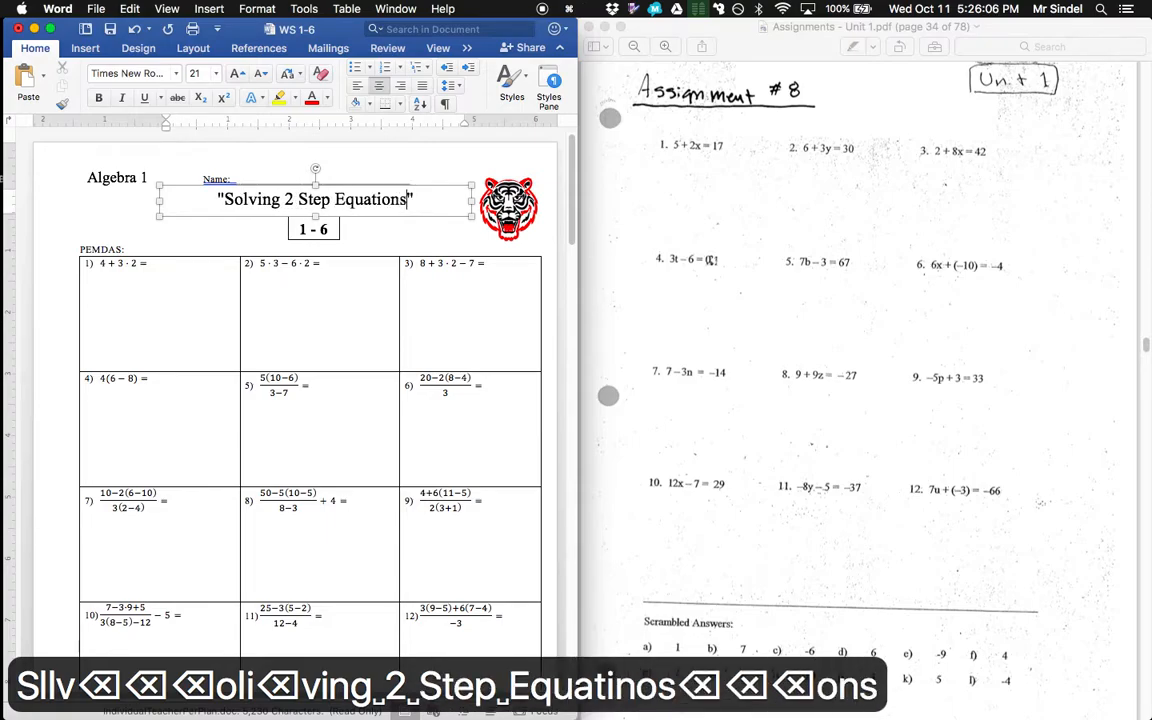
# Change the lesson number in the box under the title to 1 - 8
pyautogui.click(292, 222)
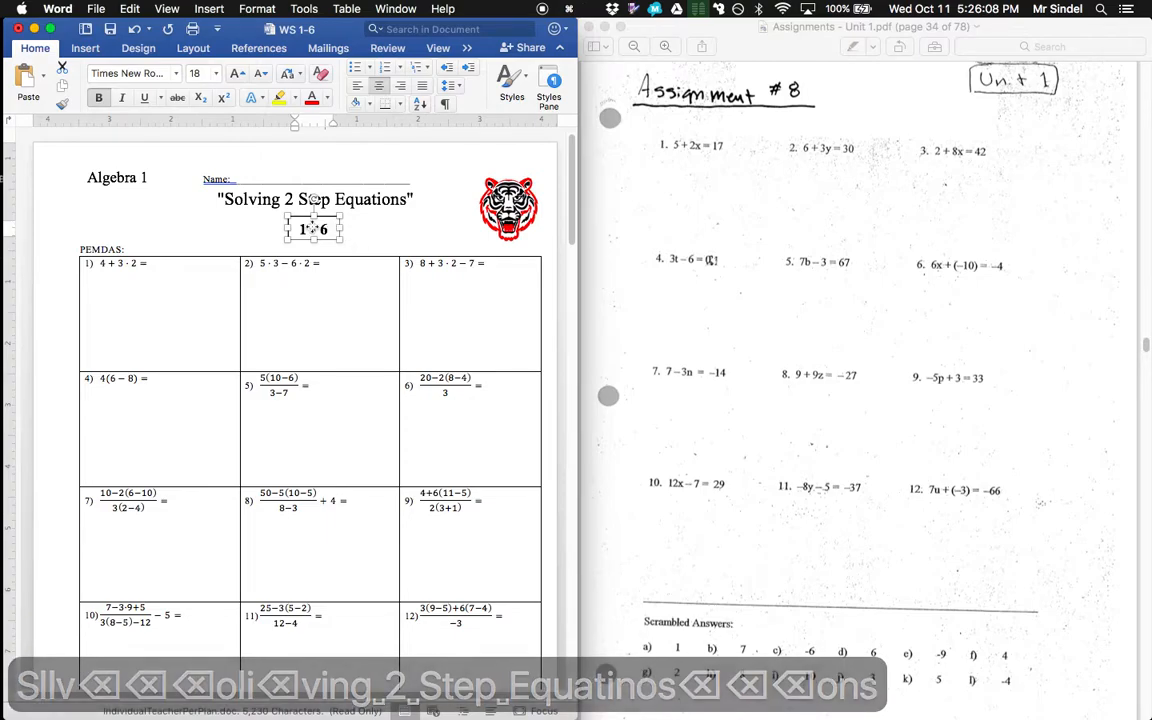
pyautogui.click(326, 229)
pyautogui.press('BackSpace')
pyautogui.write('8')
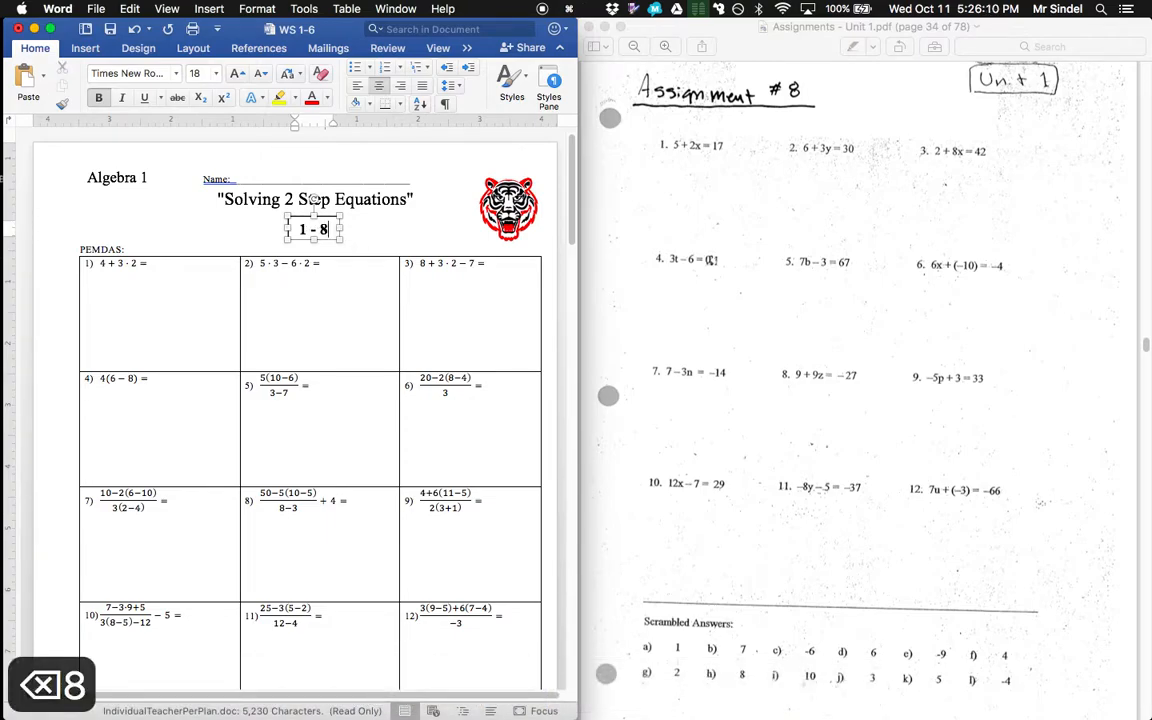
pyautogui.click(426, 200)
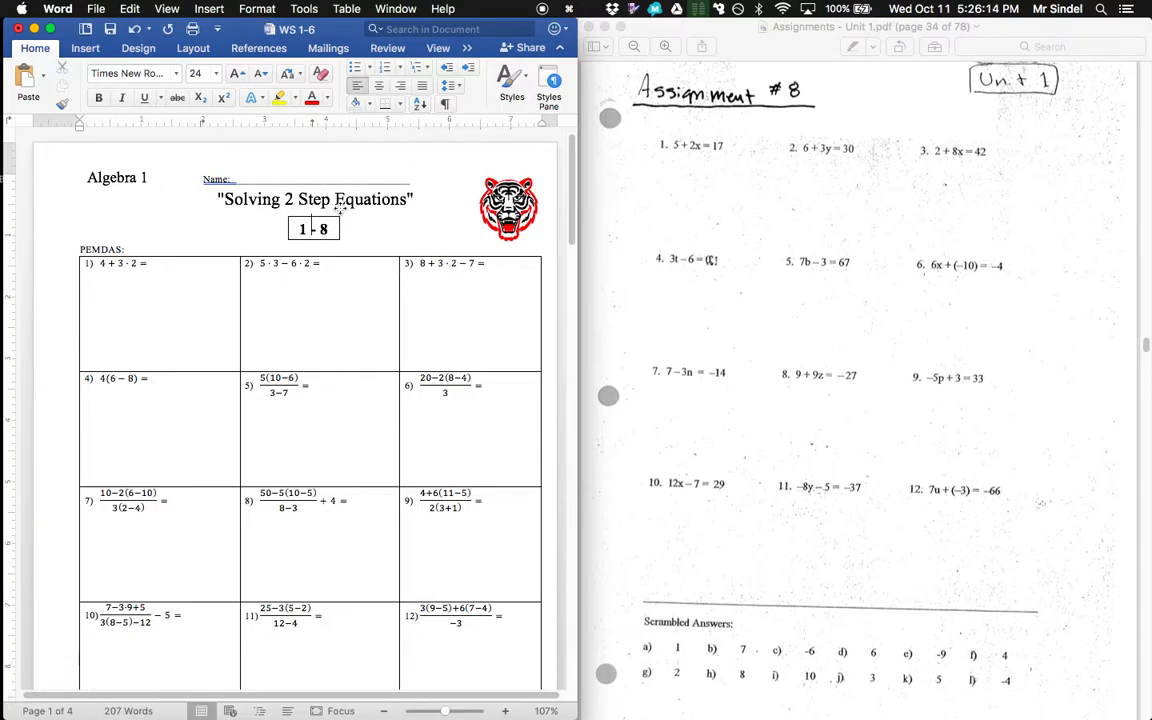
# Save the worksheet as a new Word document named WS 1-8.docx in the Downloads folder
pyautogui.press('super+shift+s')
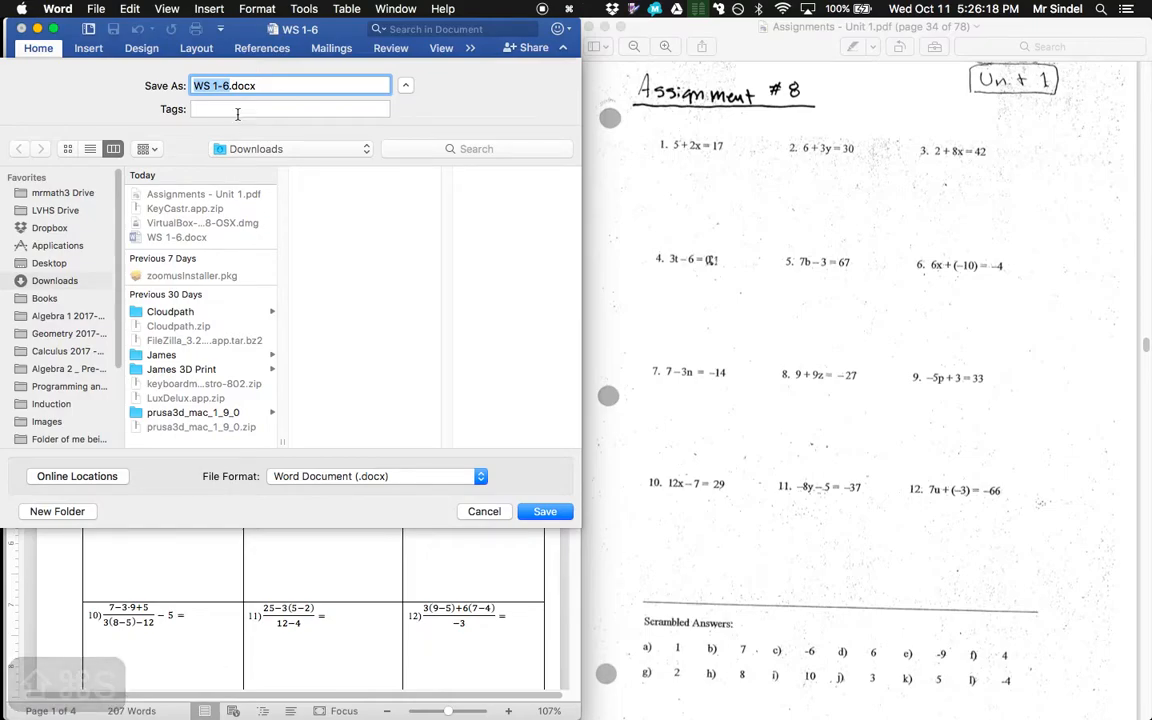
pyautogui.click(228, 85)
pyautogui.press('BackSpace')
pyautogui.write('8')
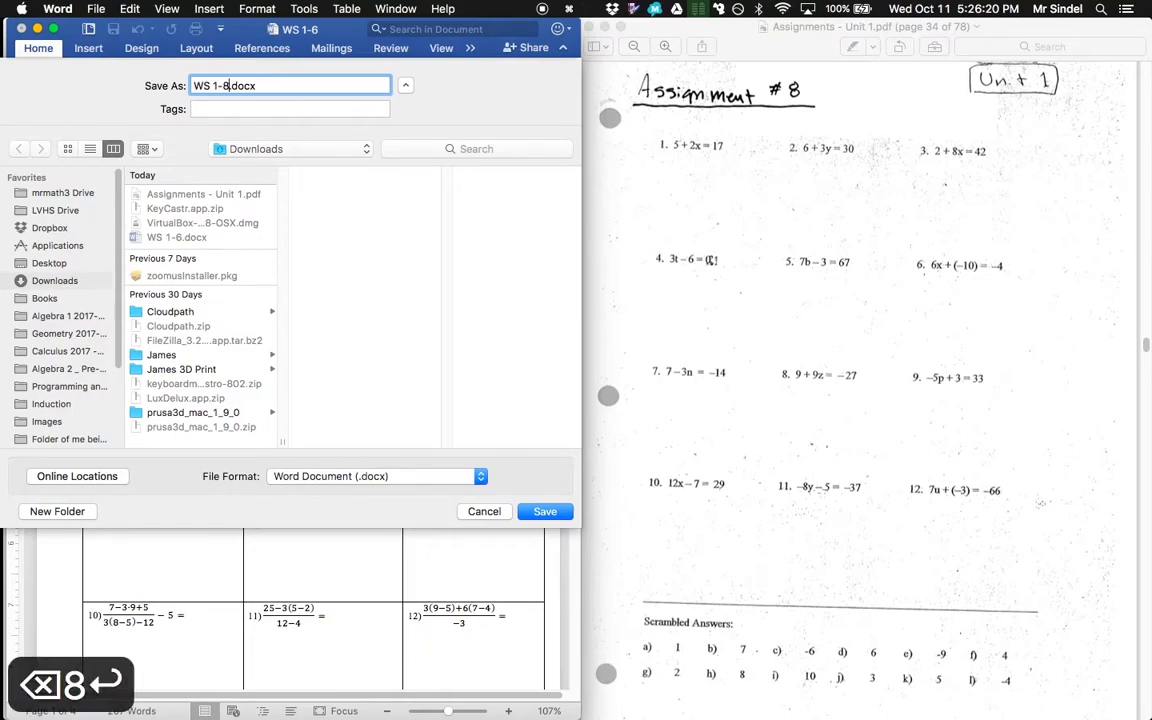
pyautogui.press('Return')
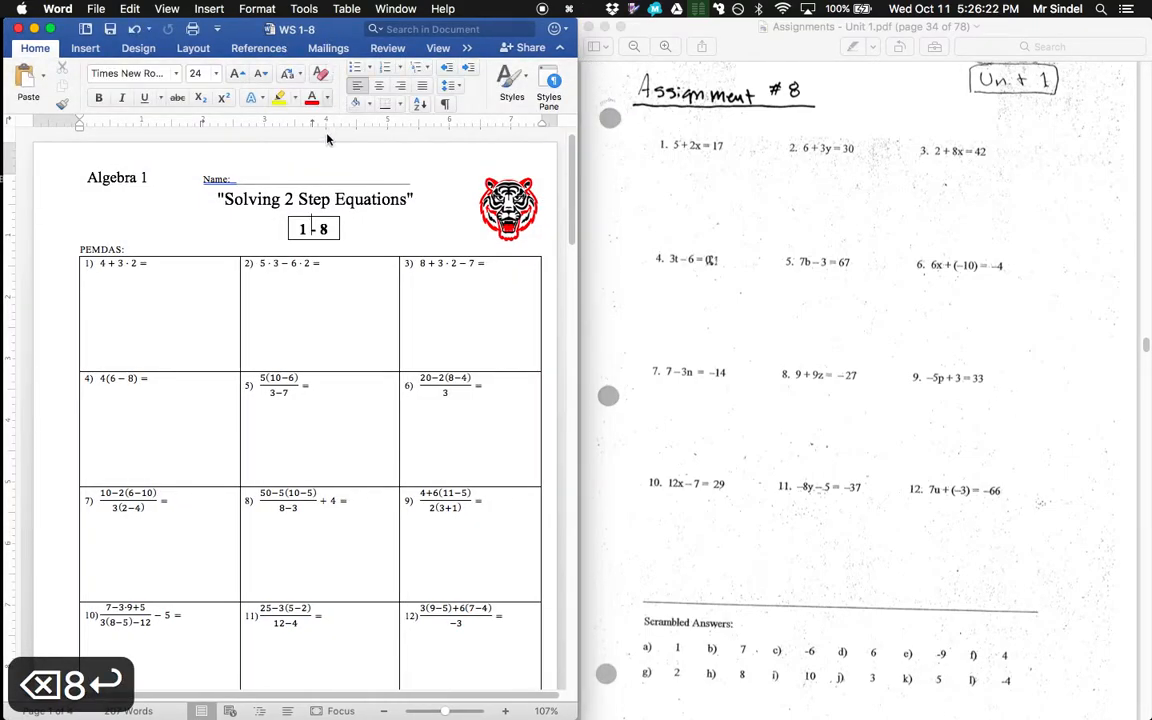
# Delete the old 12-problem table under PEMDAS and leave one blank line above Scrambled Answers
pyautogui.moveTo(132, 225); pyautogui.dragTo(387, 271)
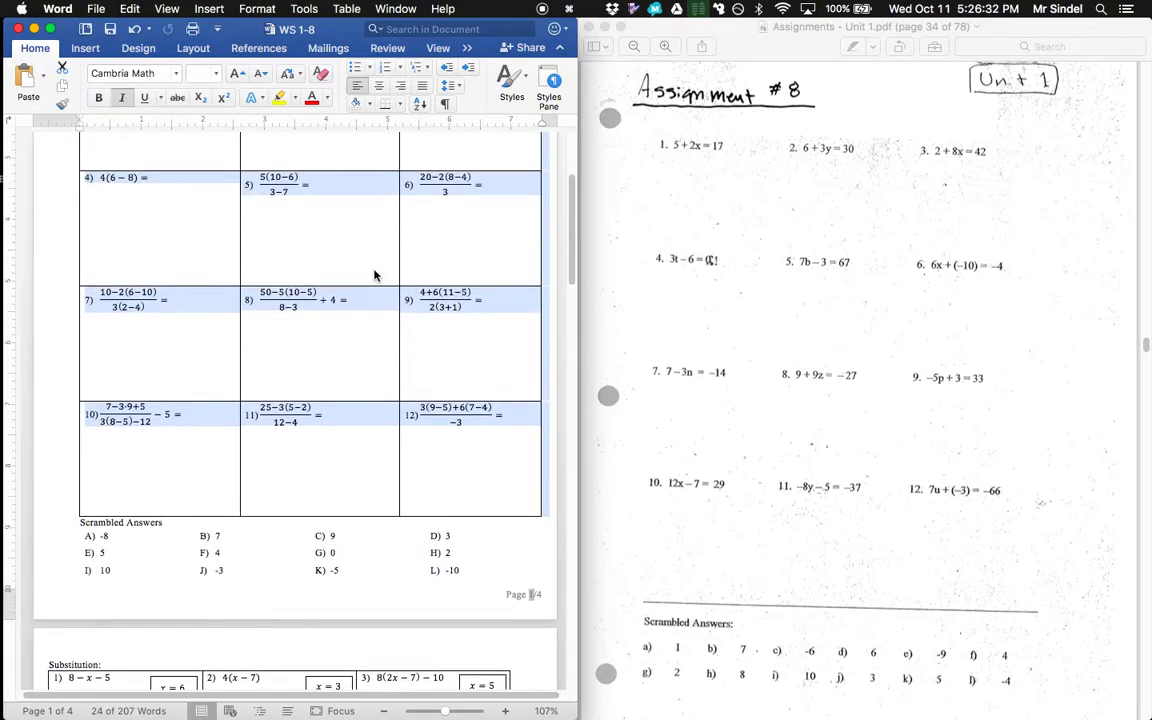
pyautogui.press('BackSpace')
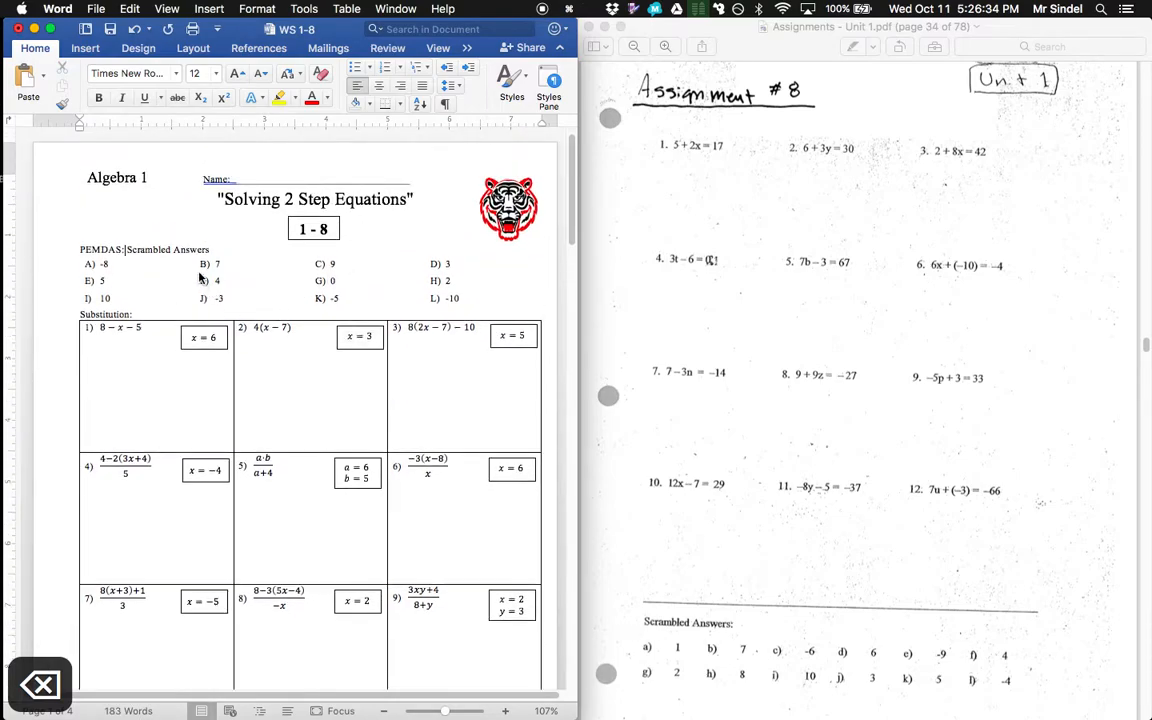
pyautogui.press('Return')
pyautogui.press('Return')
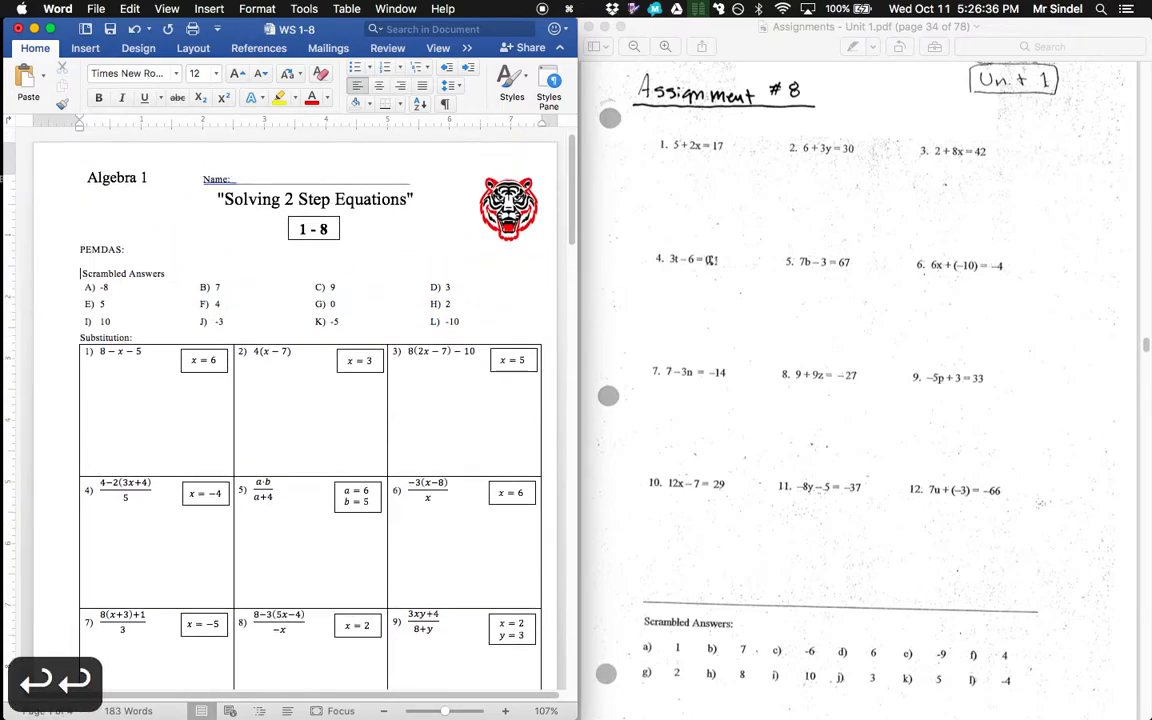
pyautogui.press('Tab')
pyautogui.press('BackSpace')
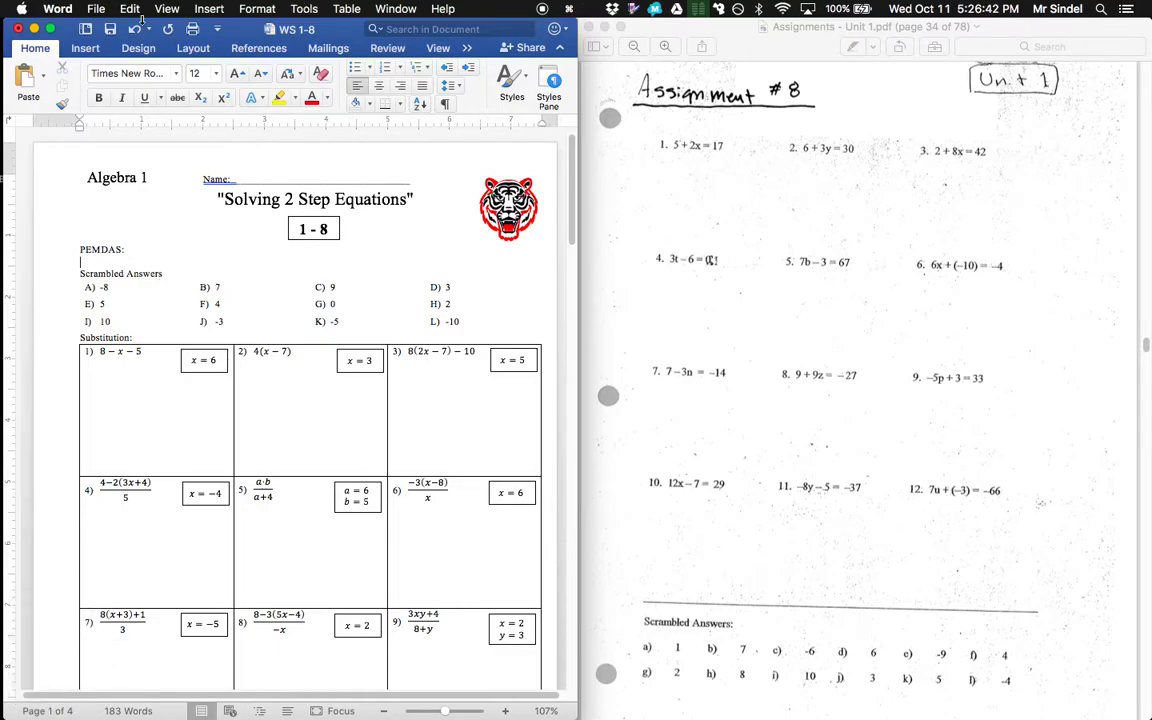
# Insert a table with three columns and one row on the blank line under PEMDAS
pyautogui.click(84, 48)
pyautogui.click(87, 89)
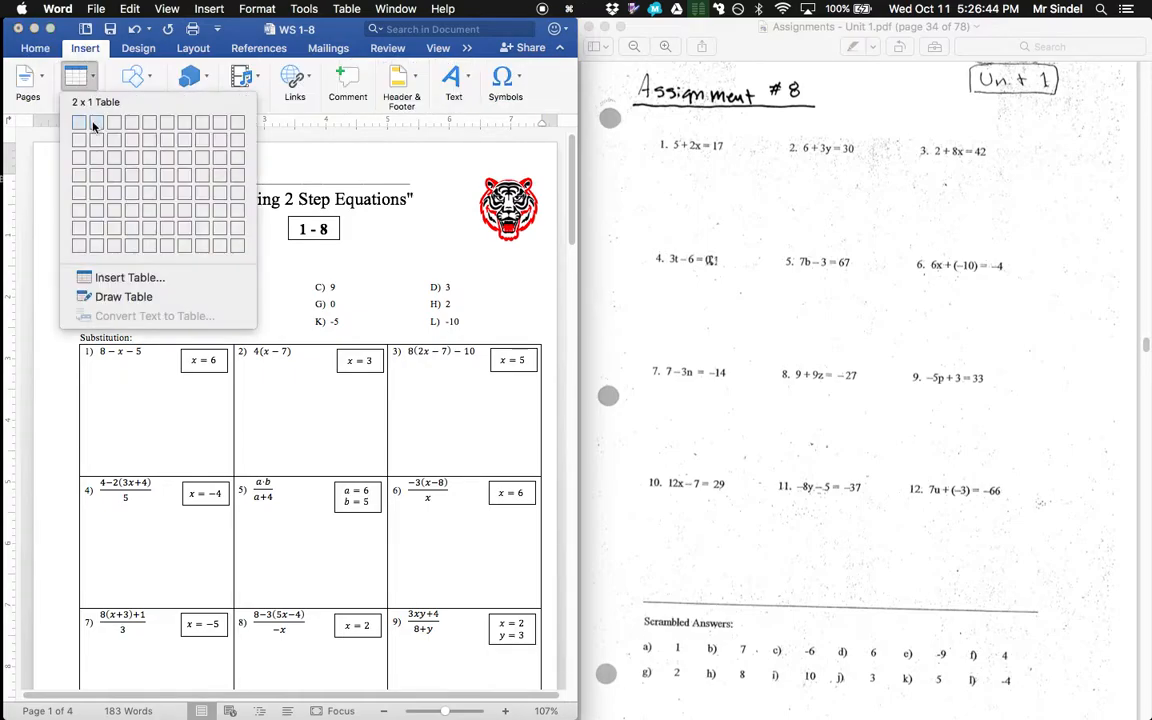
pyautogui.click(116, 126)
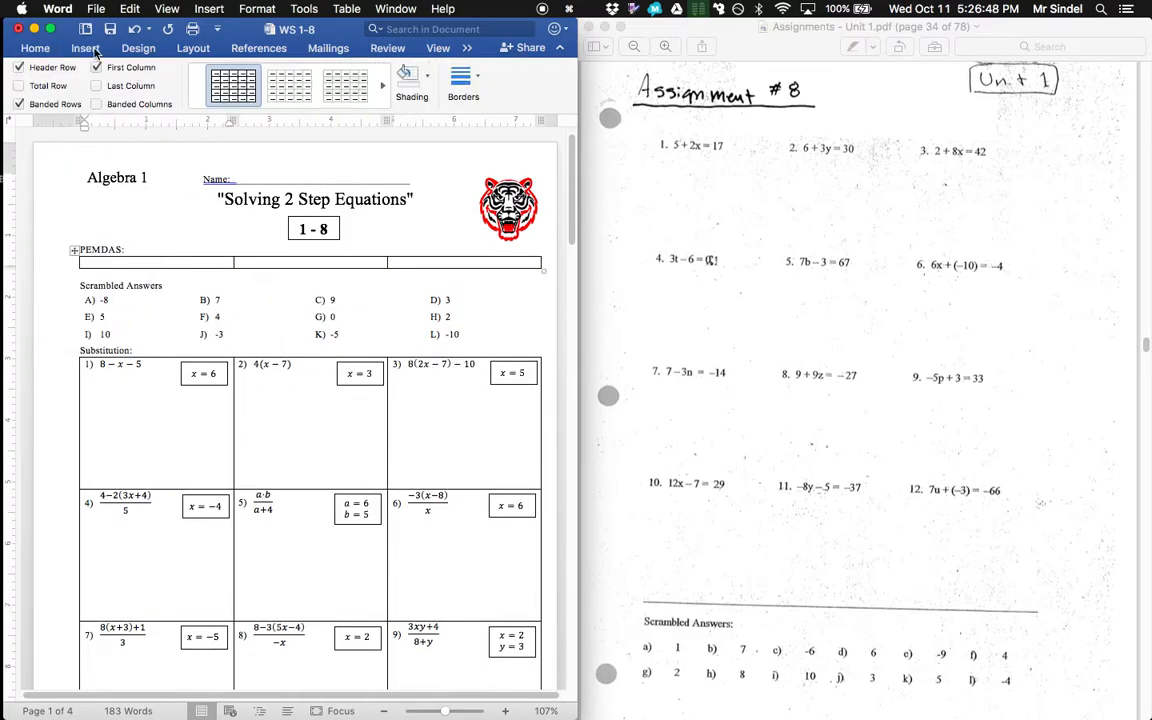
# Apply the 1) 2) 3) number format to the new table's first cell and decrease its indent
pyautogui.click(36, 49)
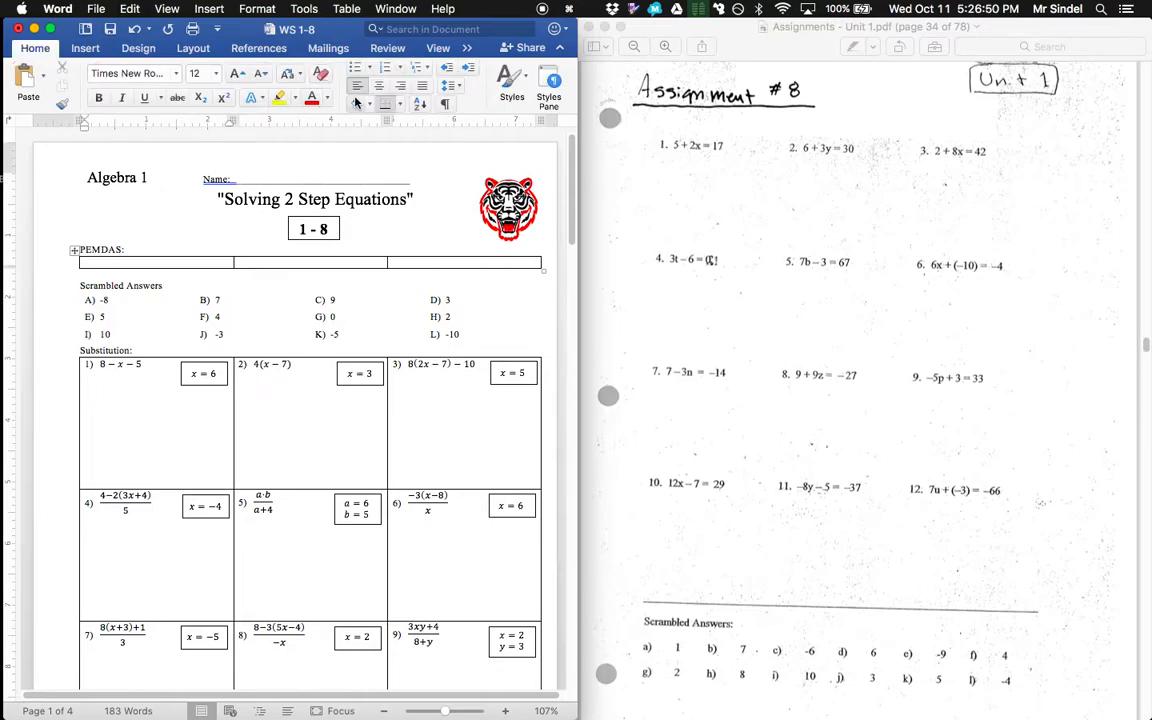
pyautogui.click(399, 68)
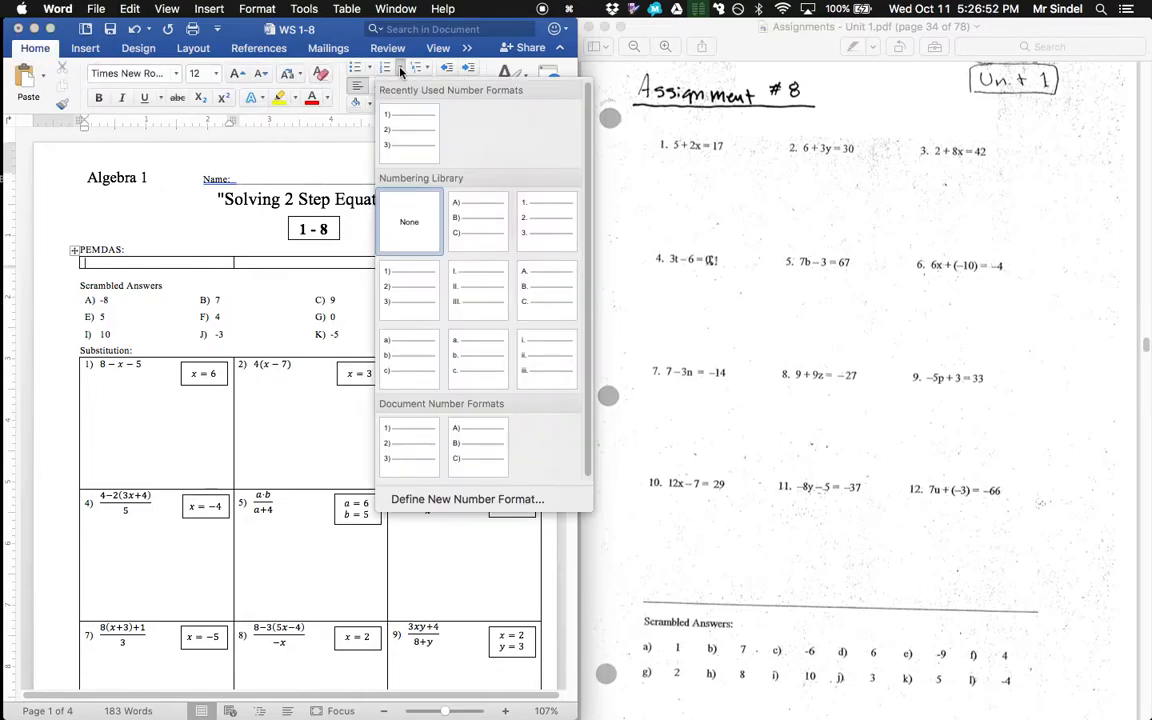
pyautogui.click(407, 290)
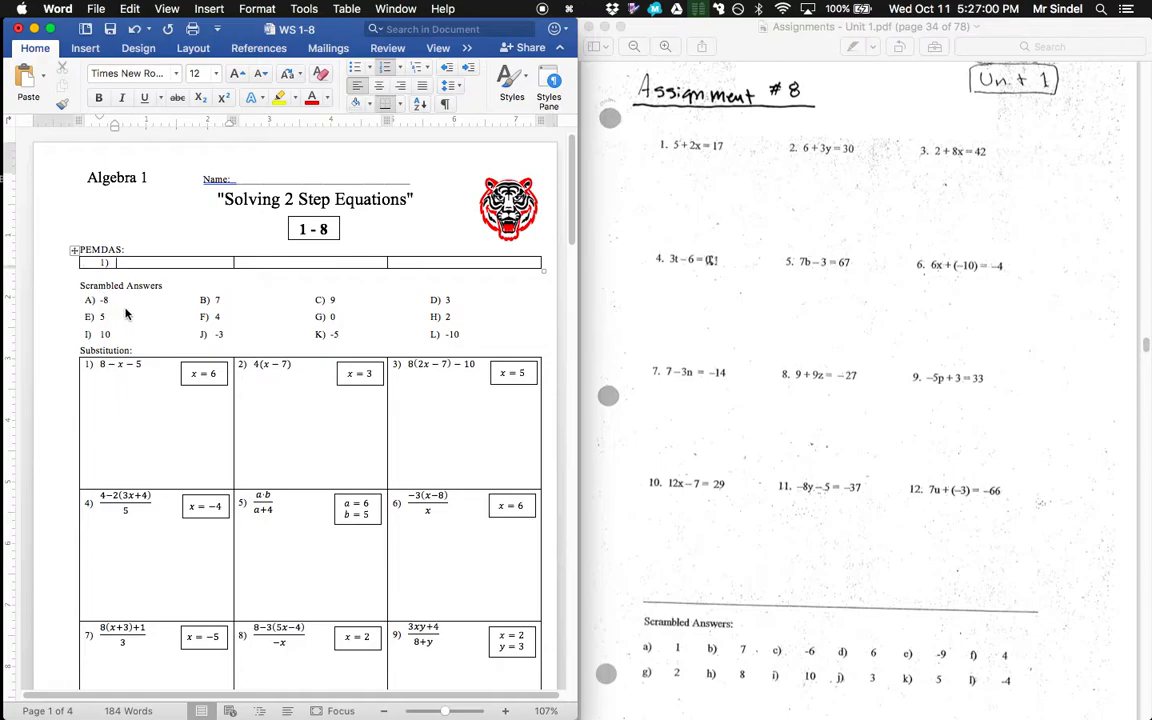
pyautogui.press('super+shift+m')
pyautogui.doubleClick(273, 262)
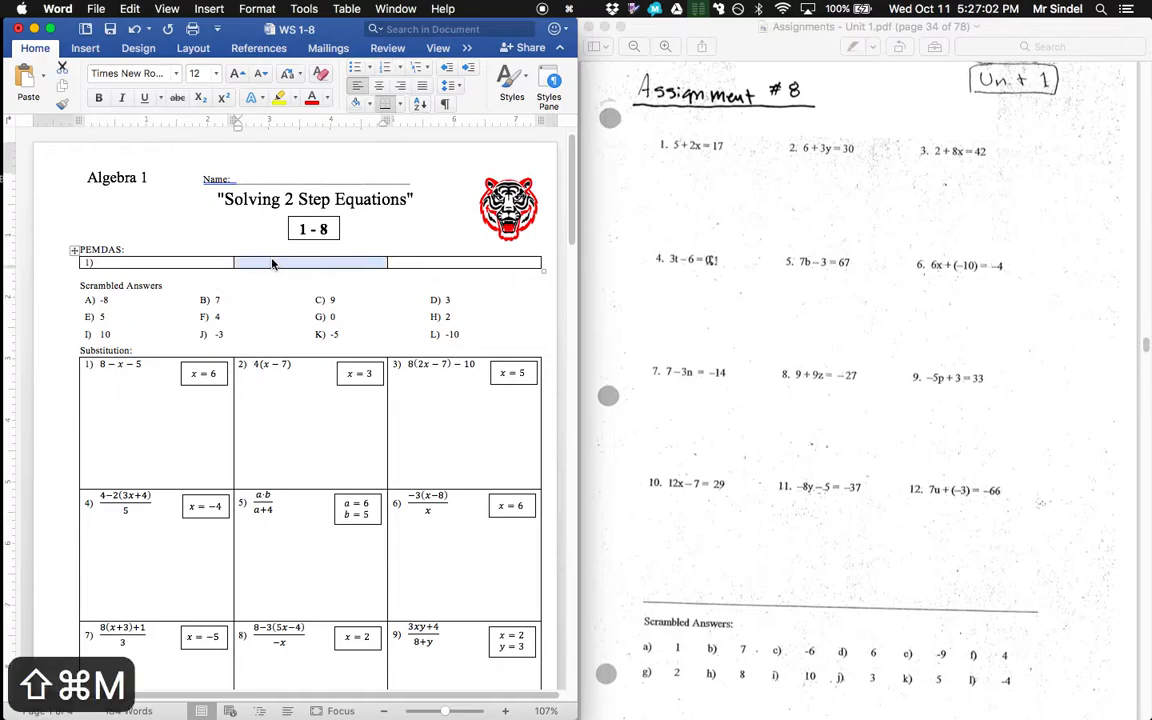
pyautogui.click(386, 68)
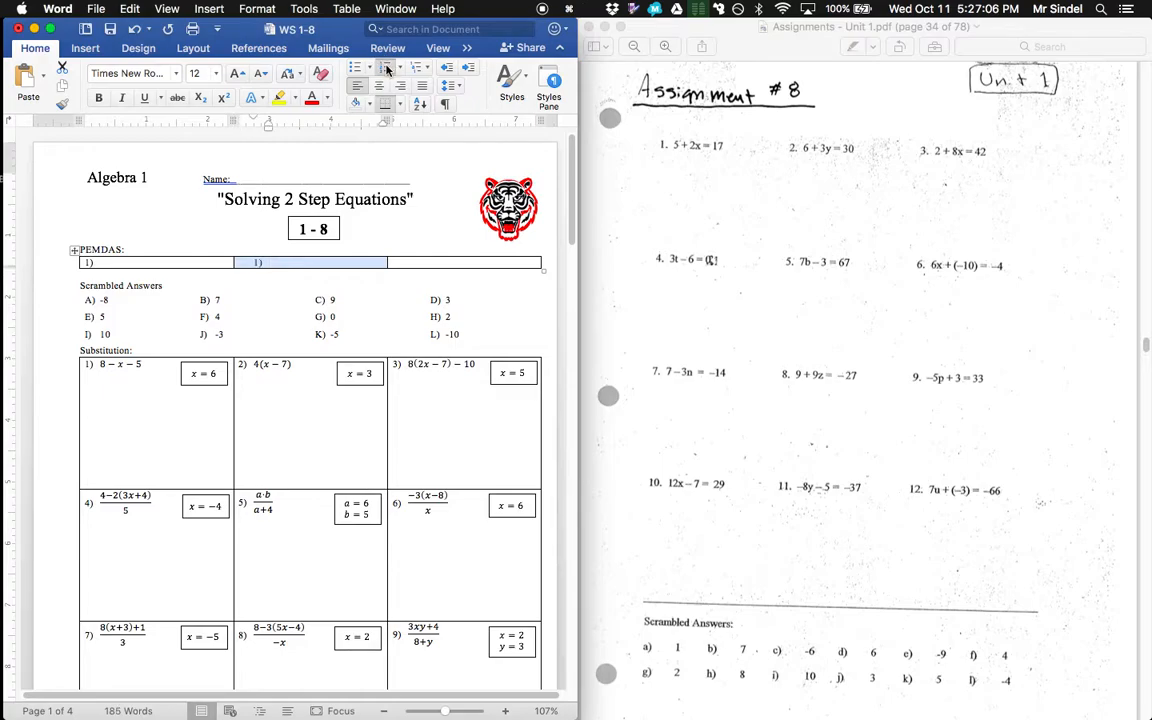
pyautogui.press('super+z')
# Continue the numbering as 2) and 3) in the remaining cells and add a second row numbered 4) to 6)
pyautogui.click(308, 267)
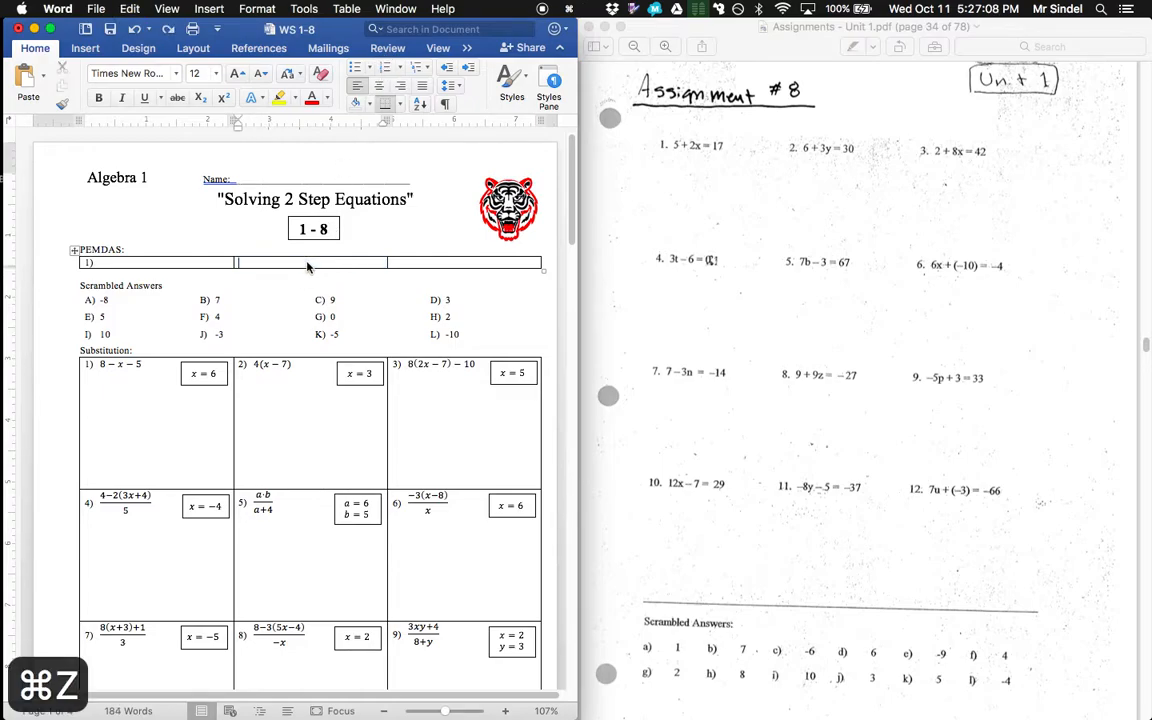
pyautogui.click(386, 68)
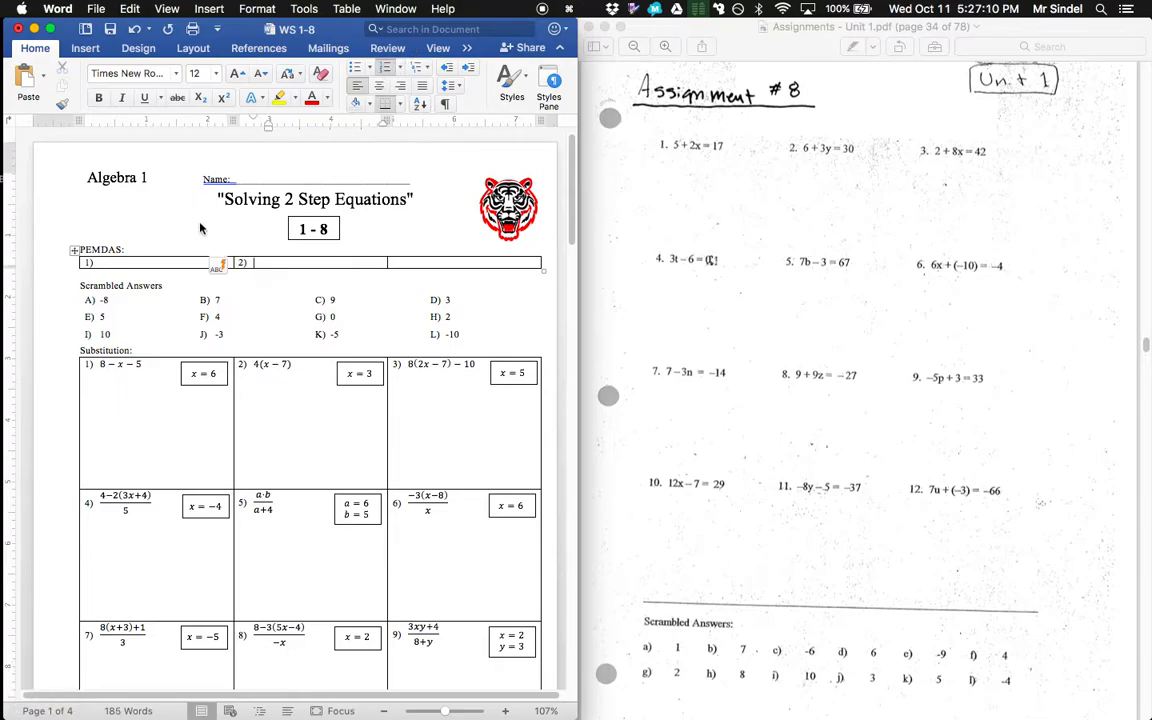
pyautogui.press('Tab')
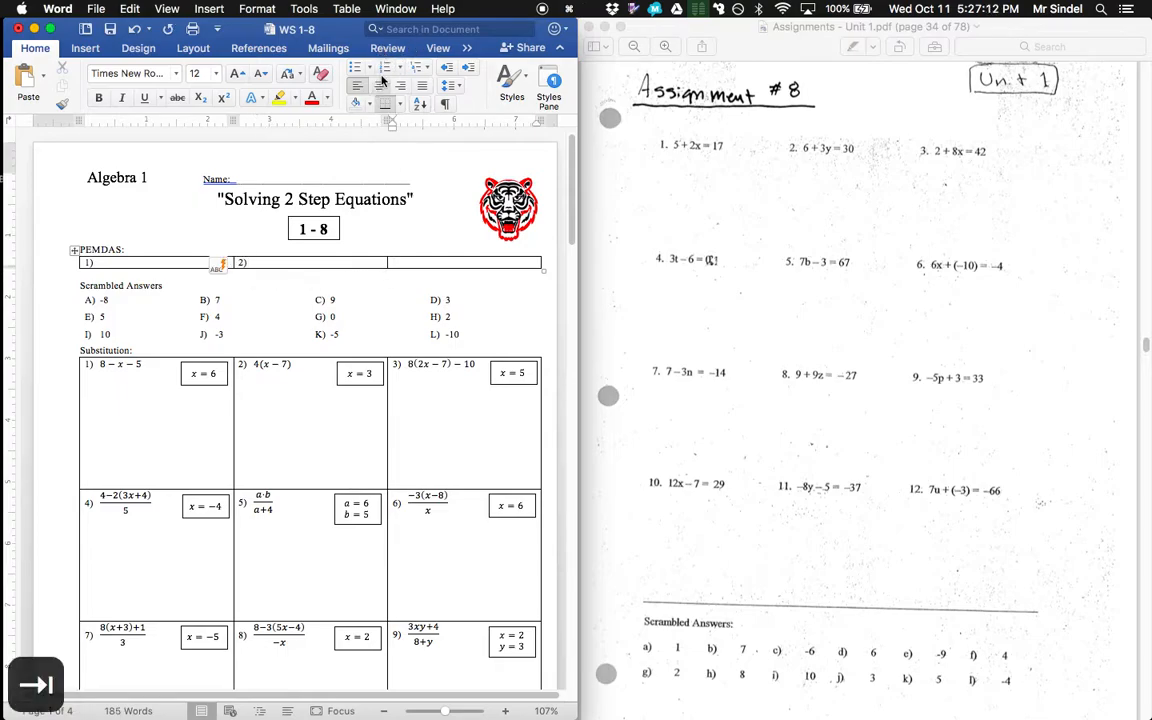
pyautogui.click(385, 68)
pyautogui.press('Tab')
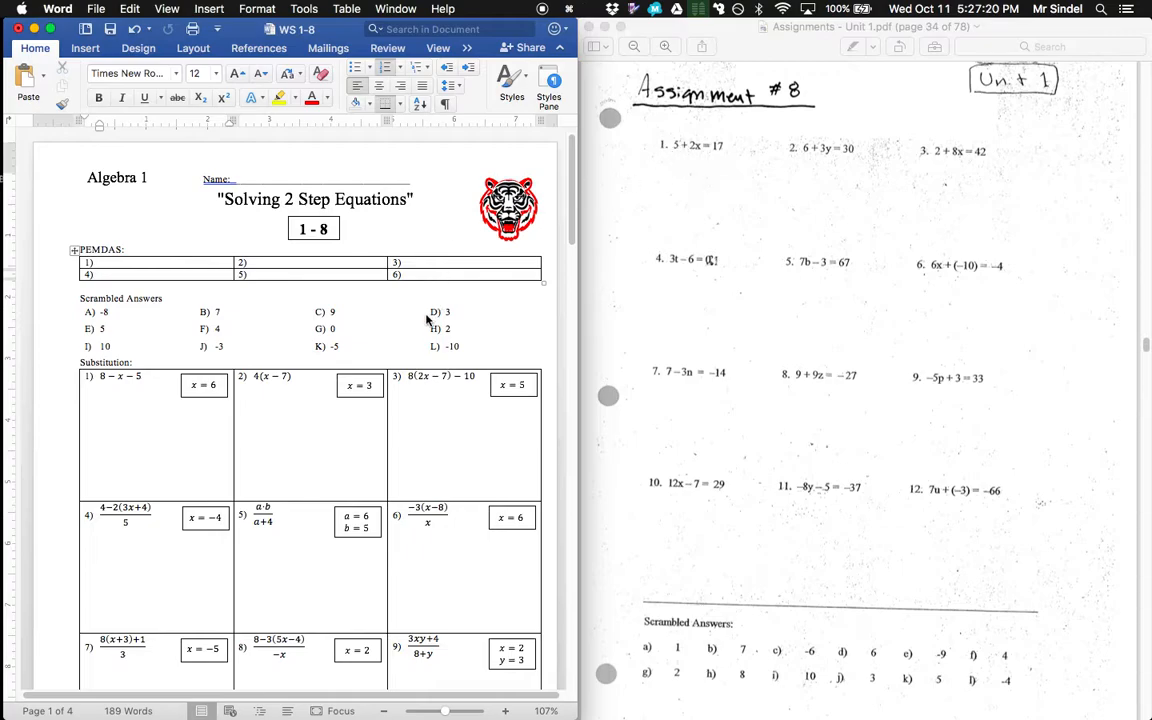
# Insert the equation 5 + 2x = 17 as problem 1 in the new table
pyautogui.hotkey('ctrl', '=')
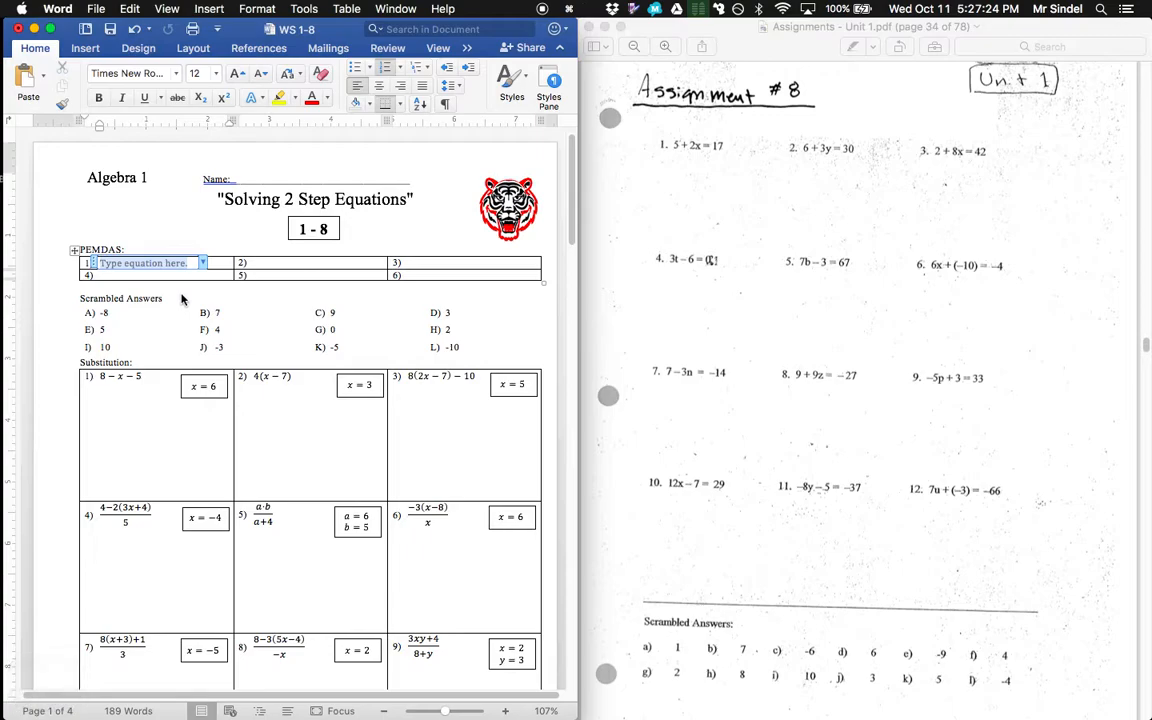
pyautogui.write('5 ')
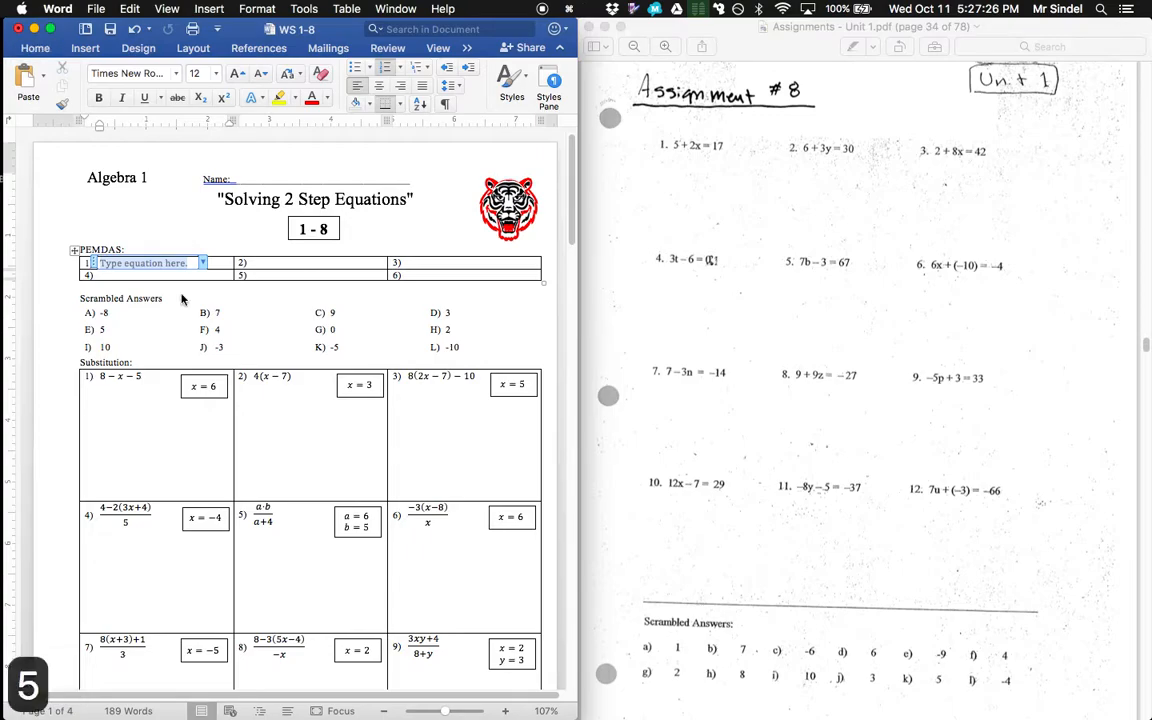
pyautogui.write('+ 2x = 17')
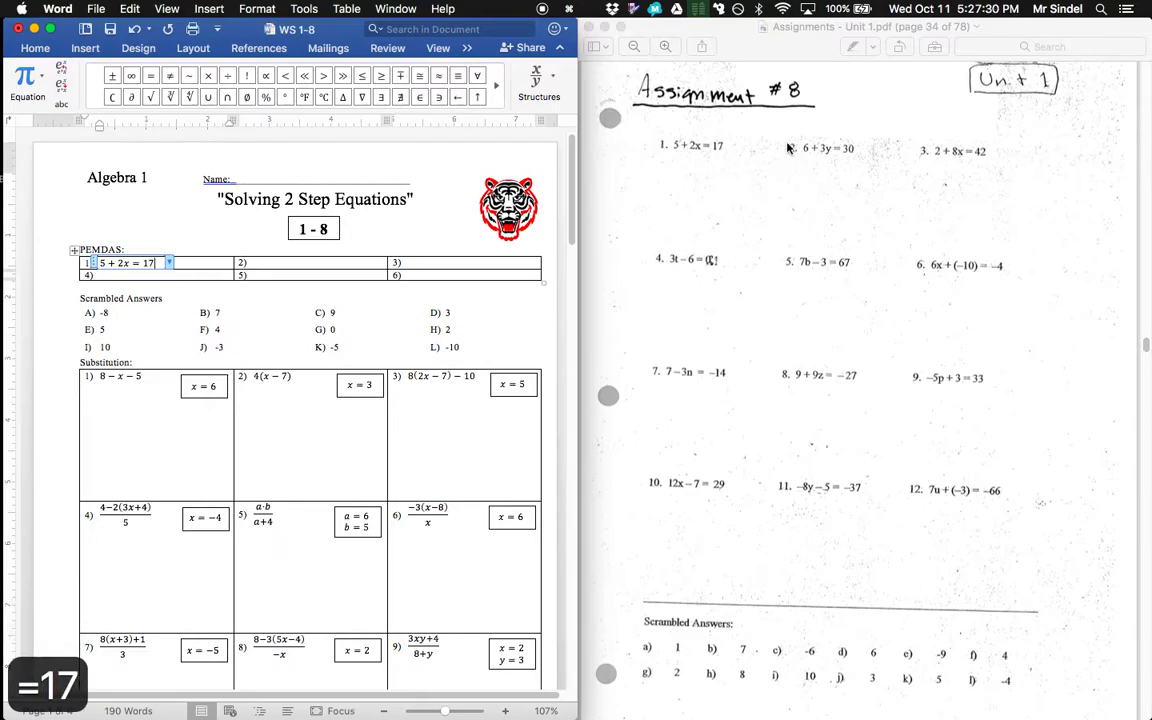
pyautogui.press('Tab')
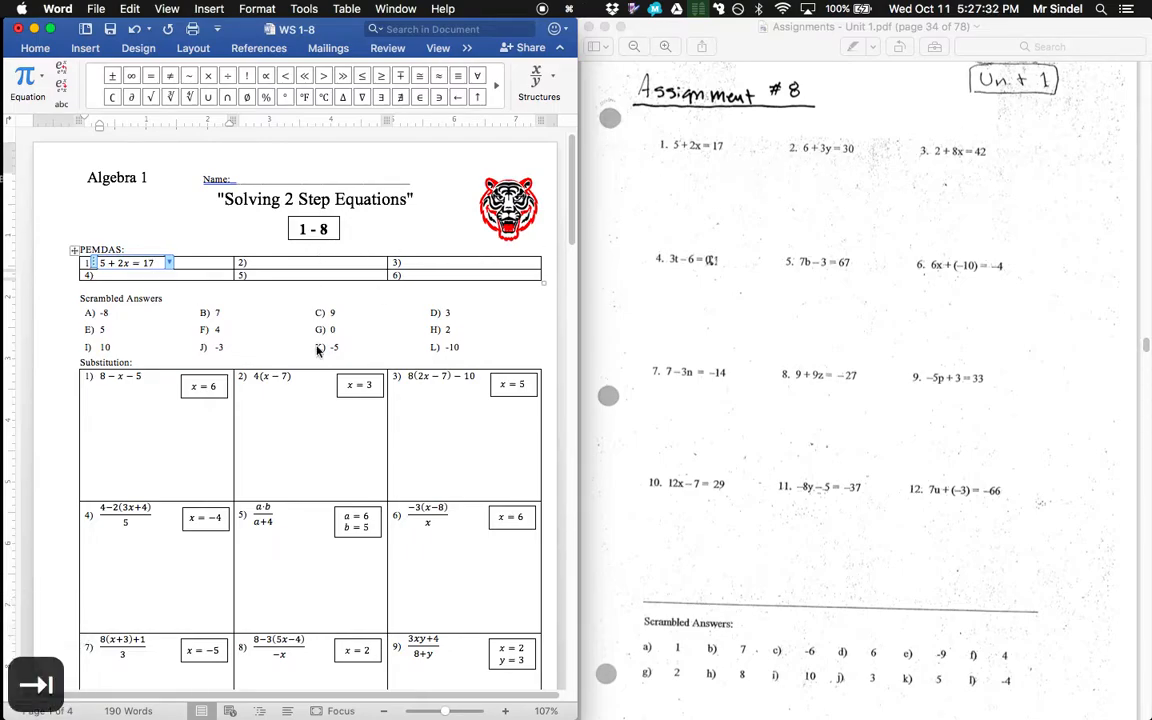
# Insert the equation 6 + 3y = 30 as problem 2 in the table
pyautogui.hotkey('ctrl', '=')
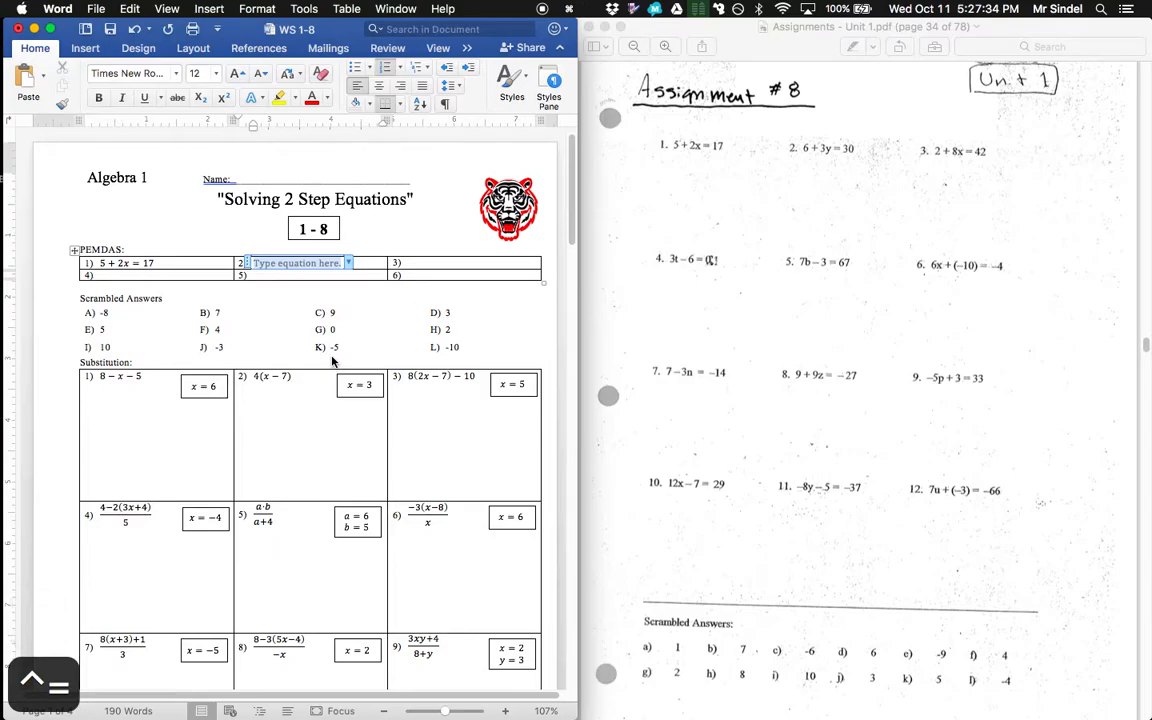
pyautogui.write('6')
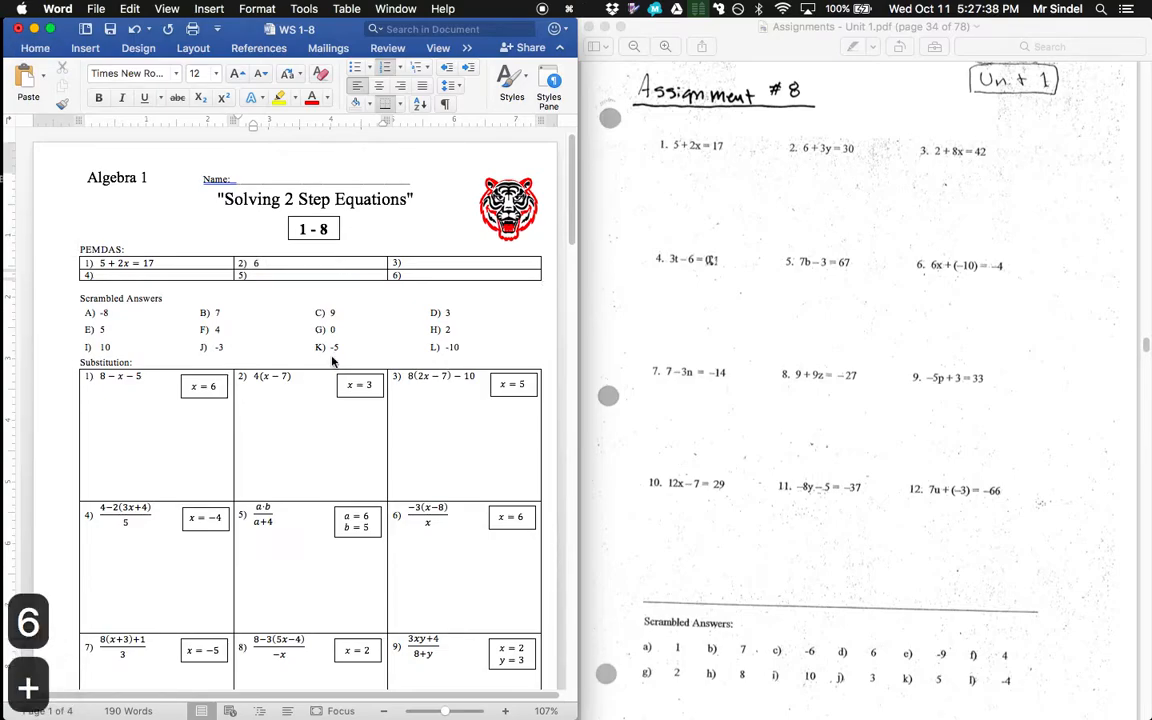
pyautogui.write(' + 3y = 30')
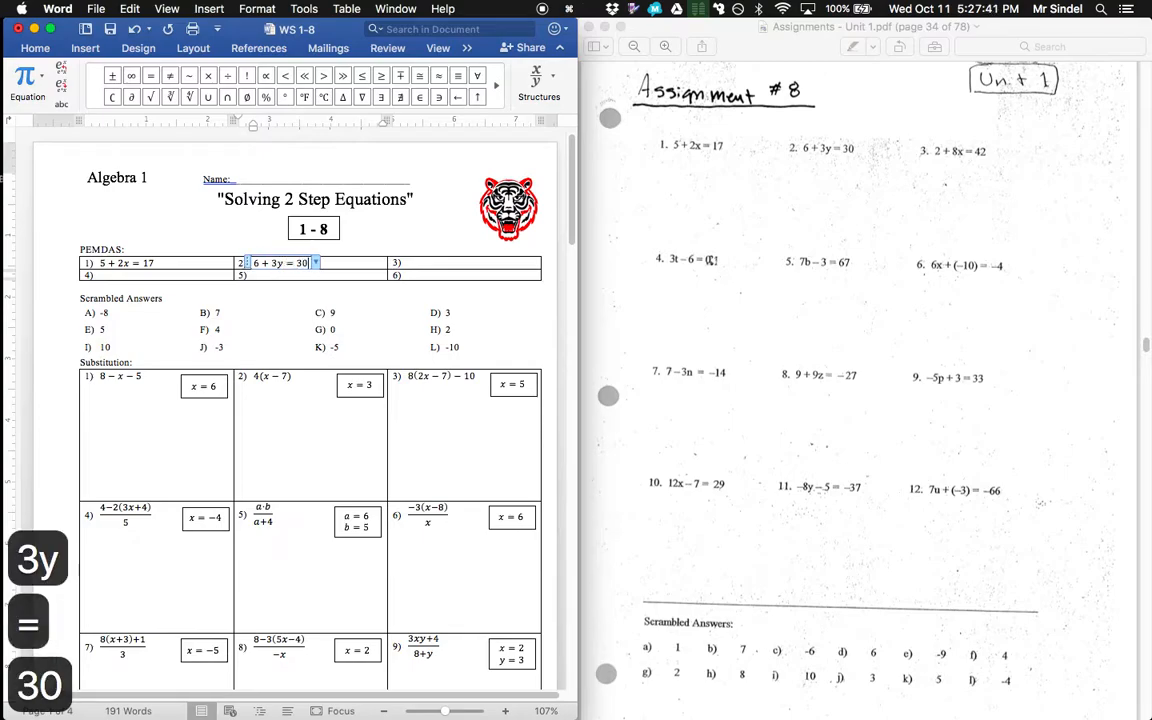
pyautogui.press('Tab')
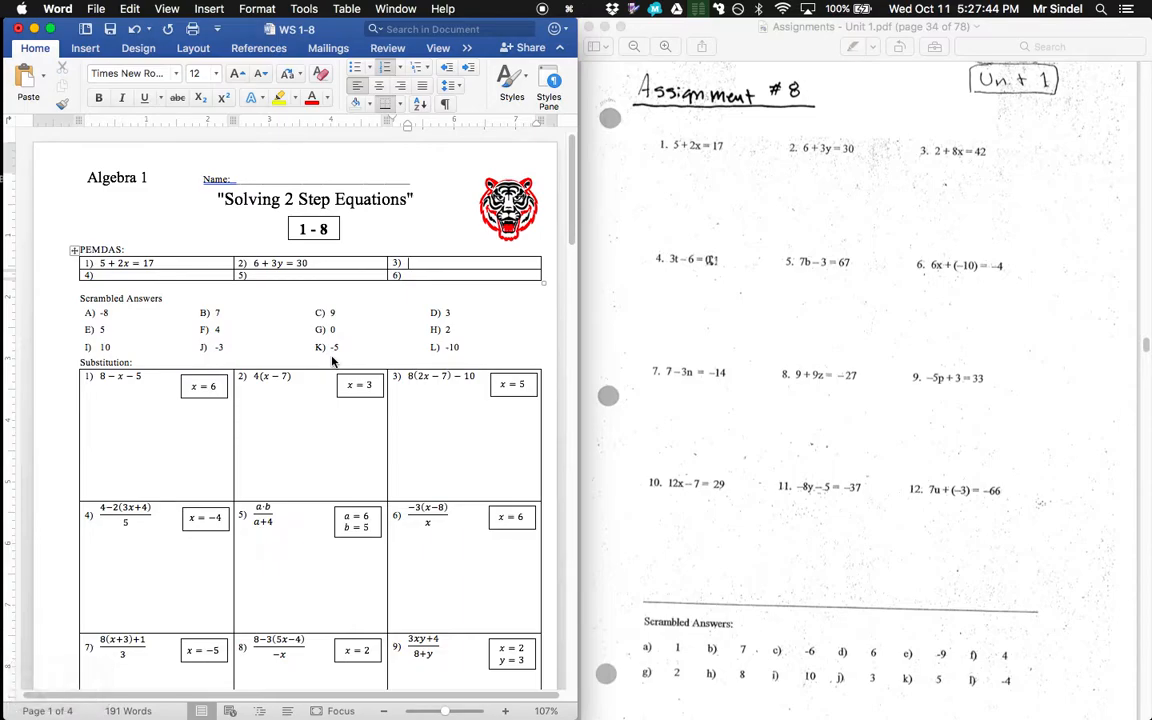
# Insert the equation 2 + 8x = 42 as problem 3 in the table
pyautogui.hotkey('ctrl', '=')
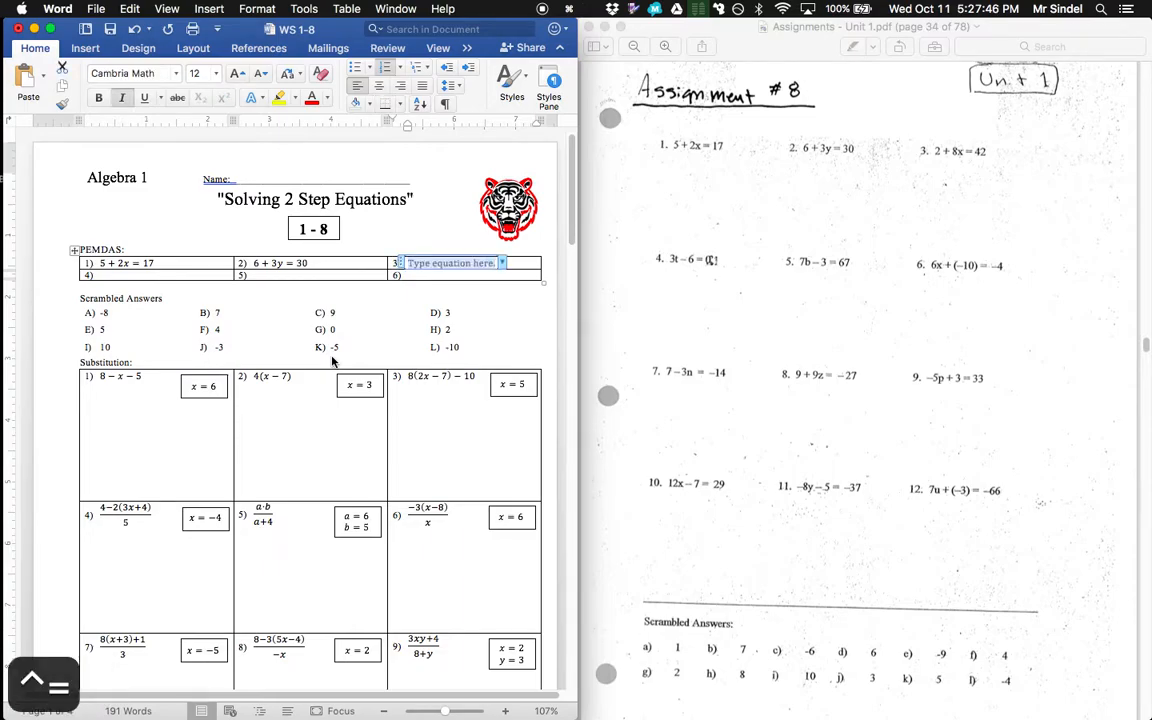
pyautogui.write('2 + 8x ')
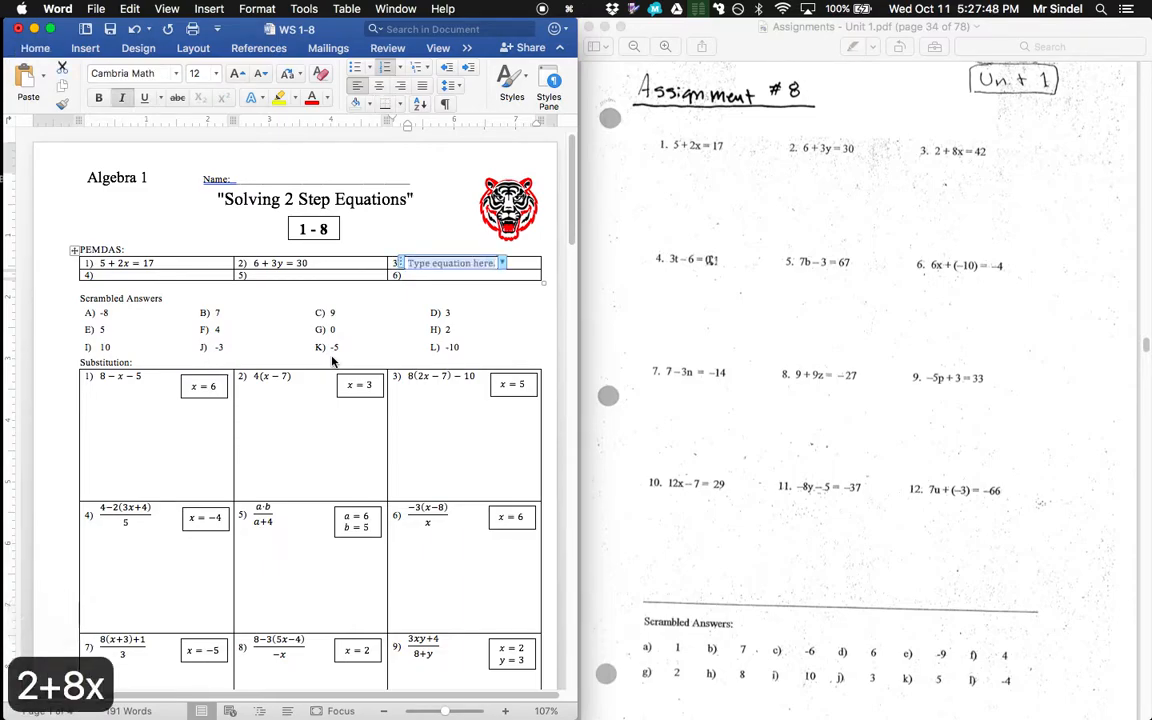
pyautogui.write('= 42')
pyautogui.press('Tab')
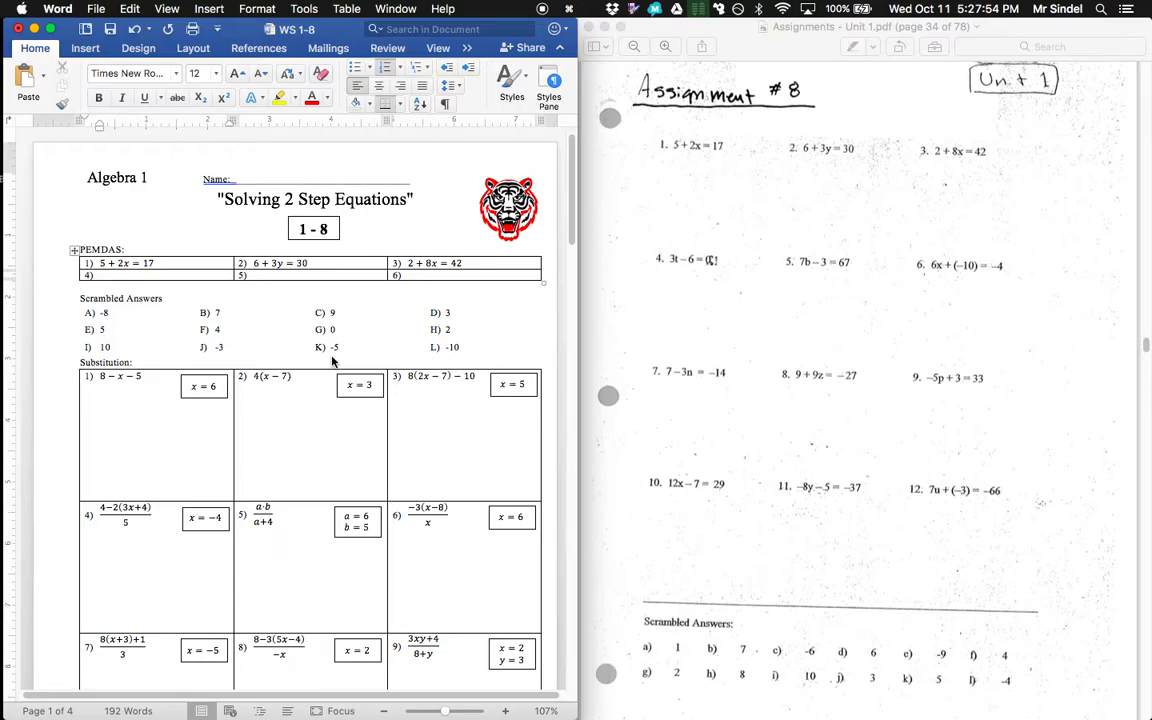
# Insert the equation 3t - 6 = 0 as problem 4 in the table's second row
pyautogui.hotkey('ctrl', '=')
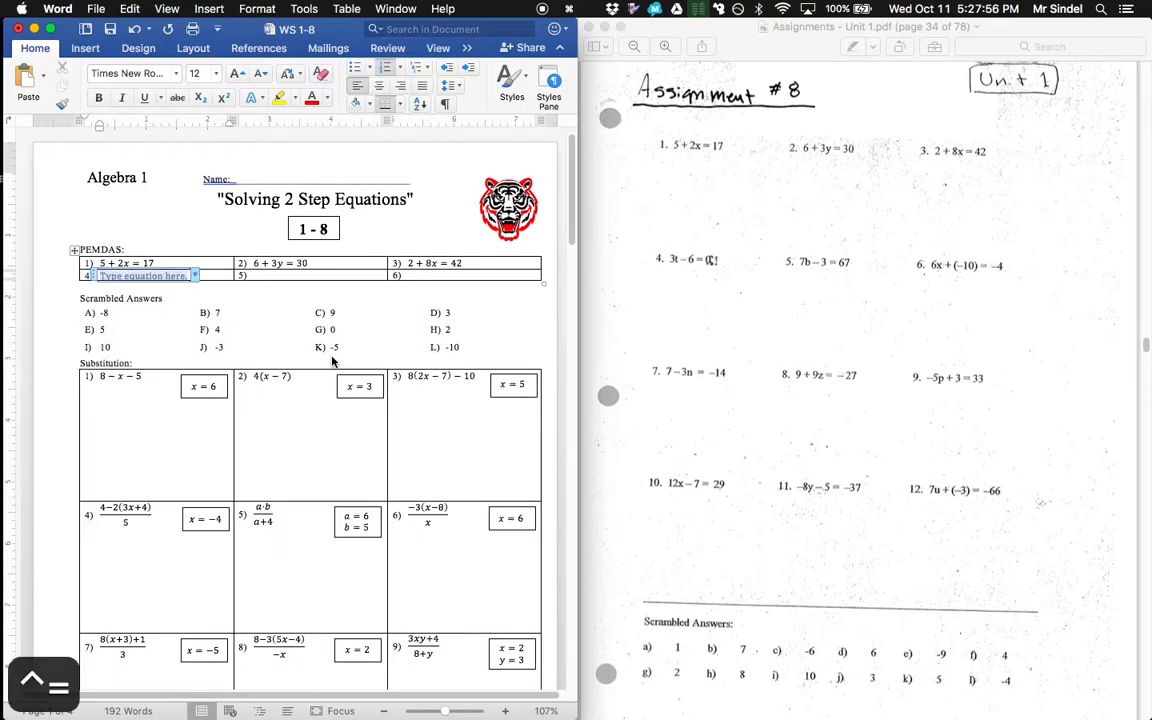
pyautogui.write('3t-6')
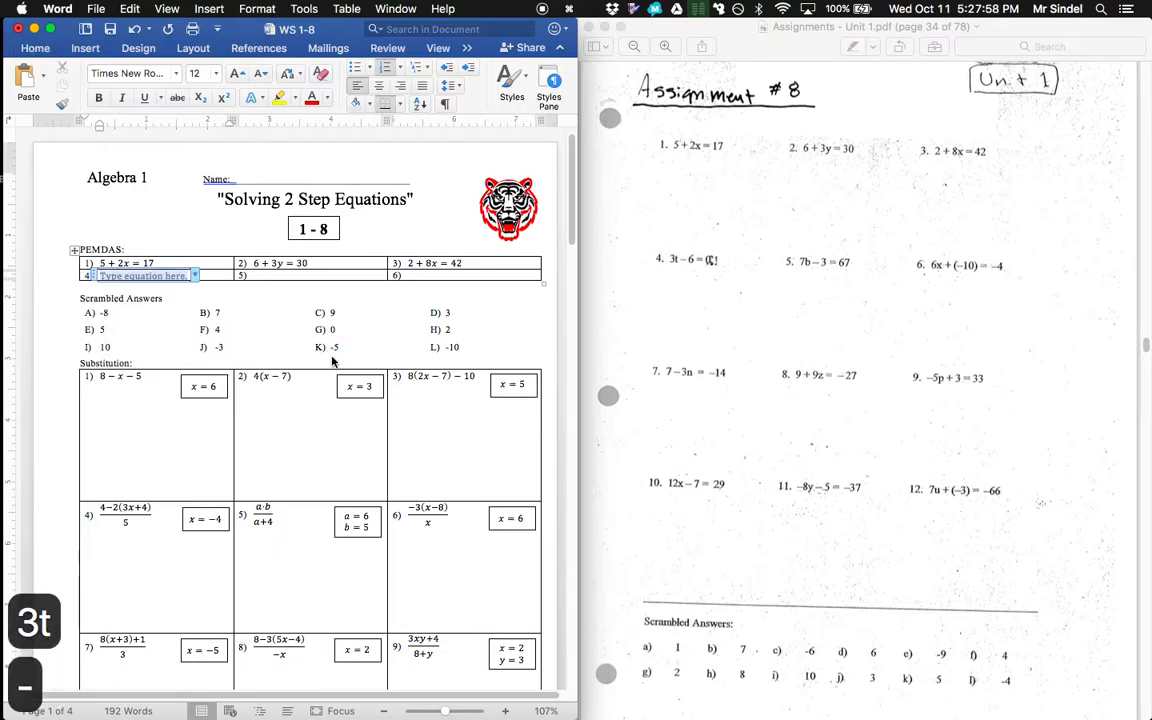
pyautogui.write('=')
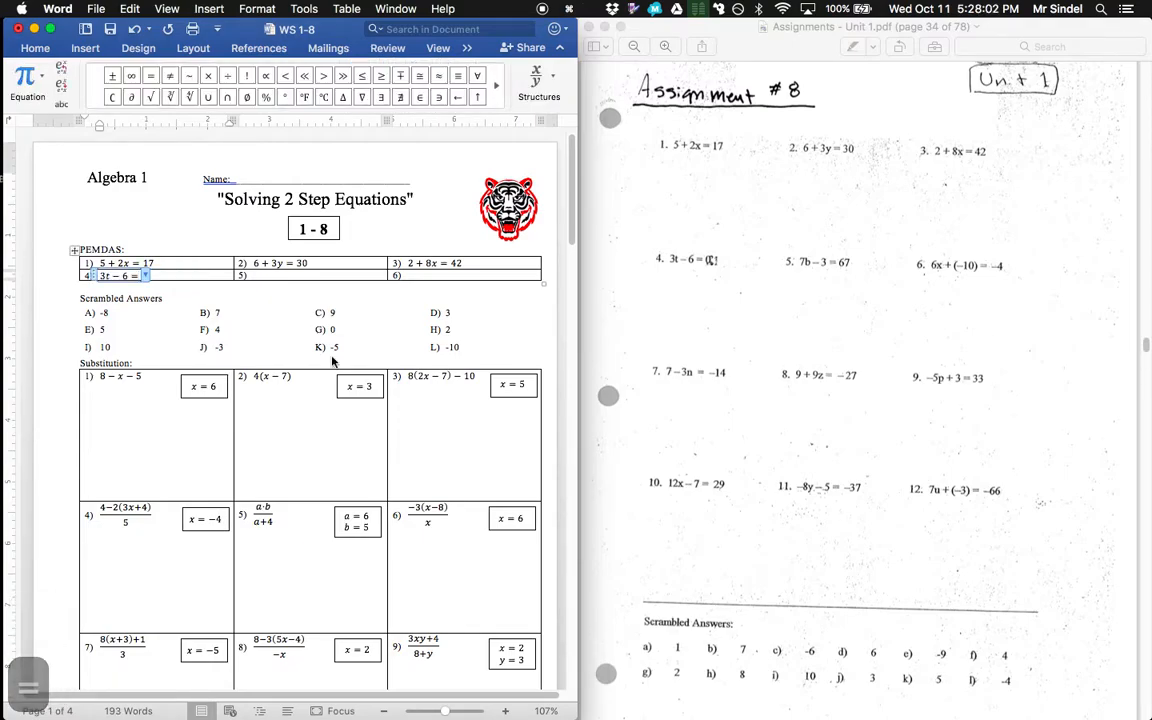
pyautogui.write('0')
pyautogui.press('Tab')
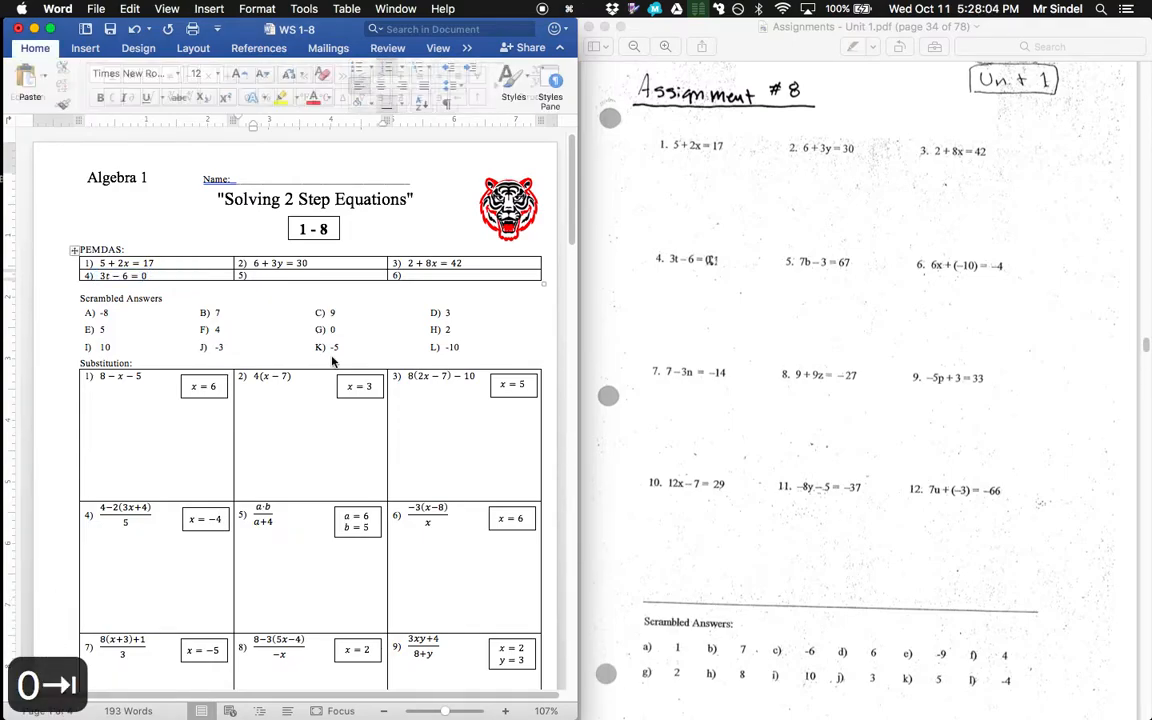
# Insert the equation 7b - 3 = 67 as problem 5 in the table's second row
pyautogui.hotkey('ctrl', '=')
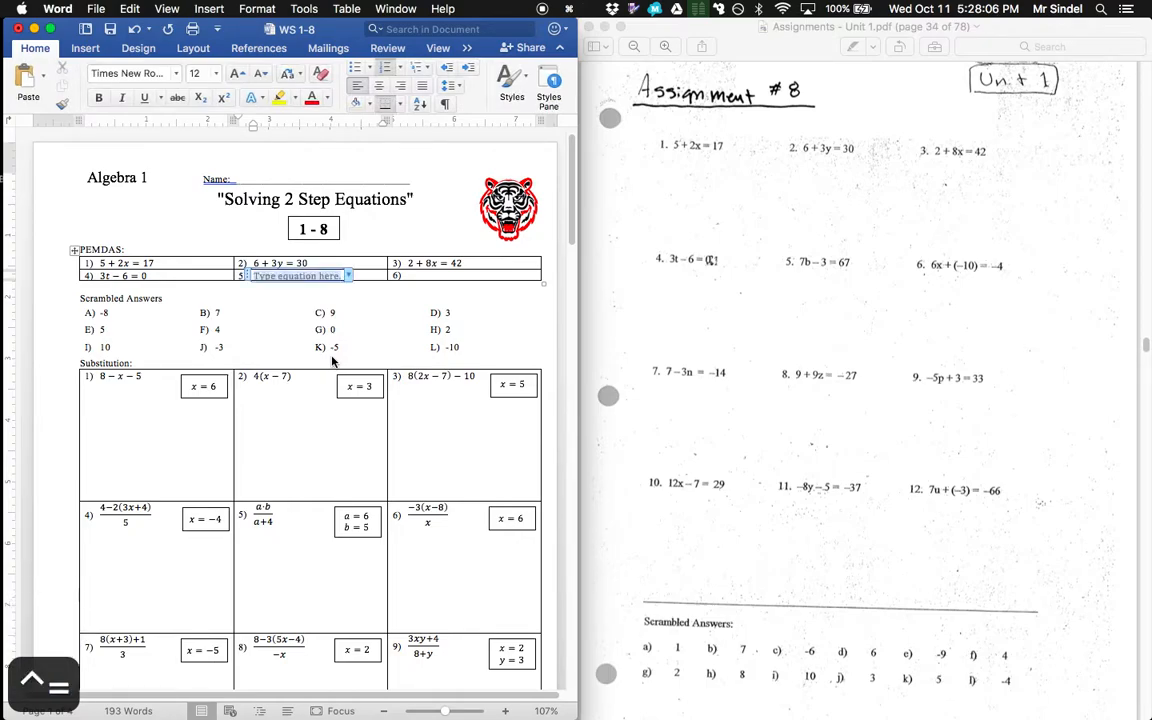
pyautogui.write('7b-3')
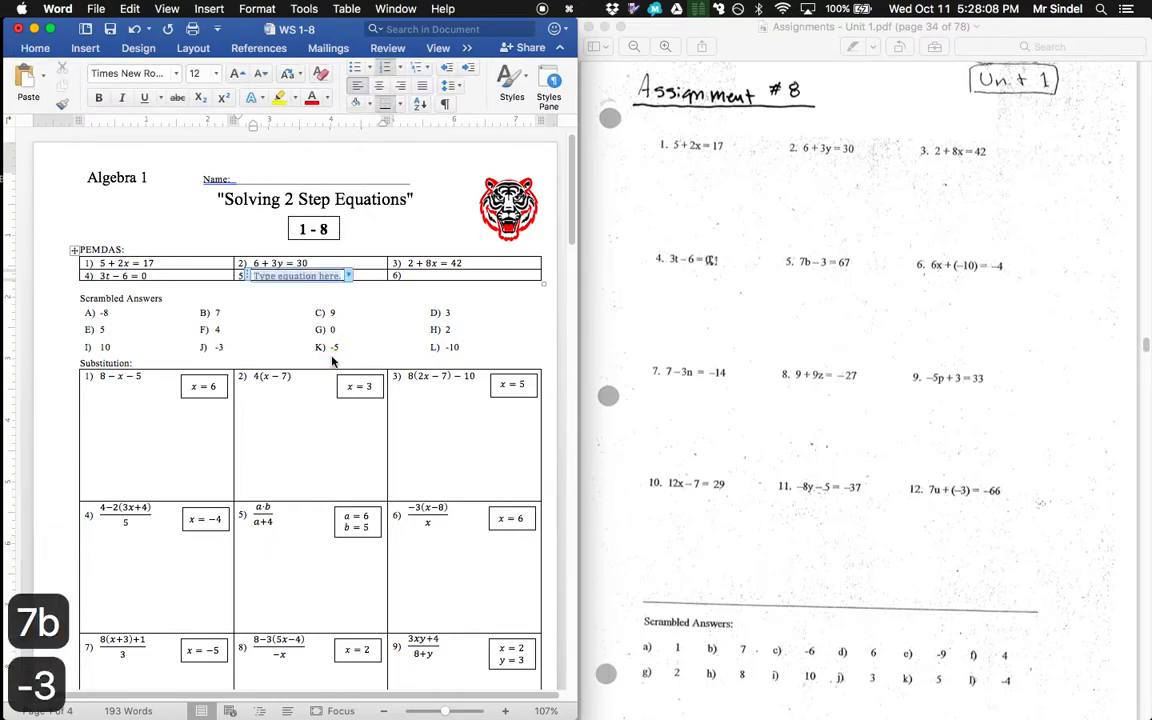
pyautogui.write('=67')
pyautogui.press('Tab')
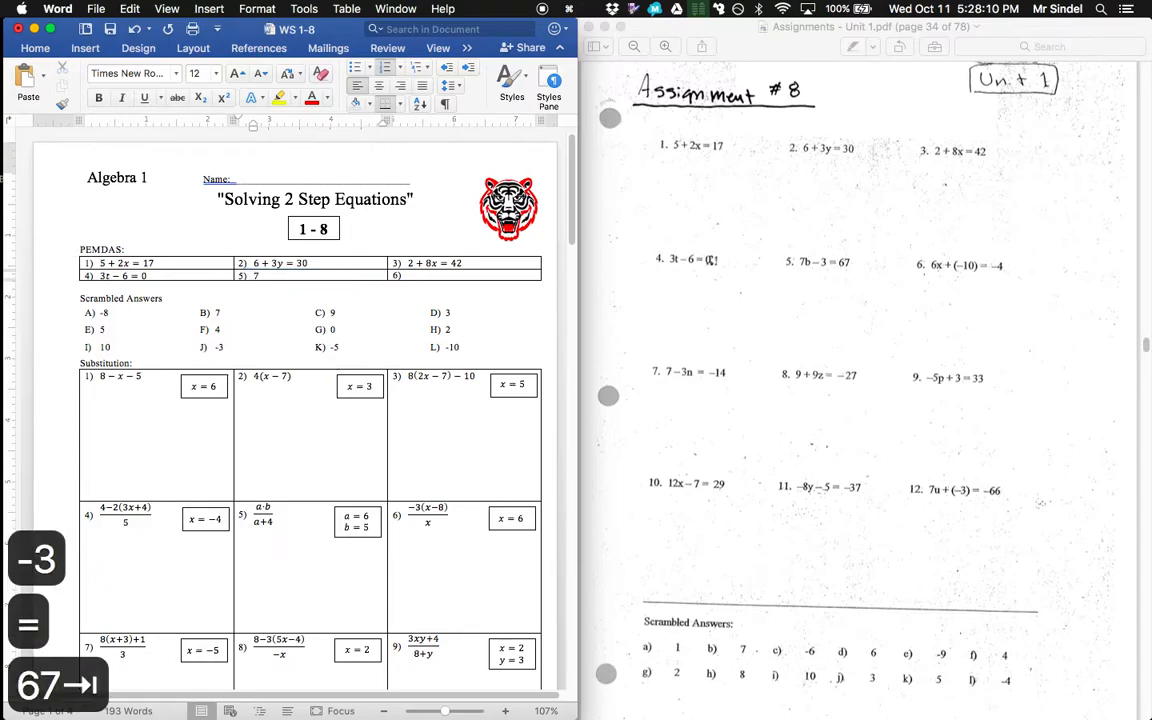
# Insert the equation 6x + (-10) = -4 as problem 6 in the table's second row
pyautogui.hotkey('ctrl', '=')
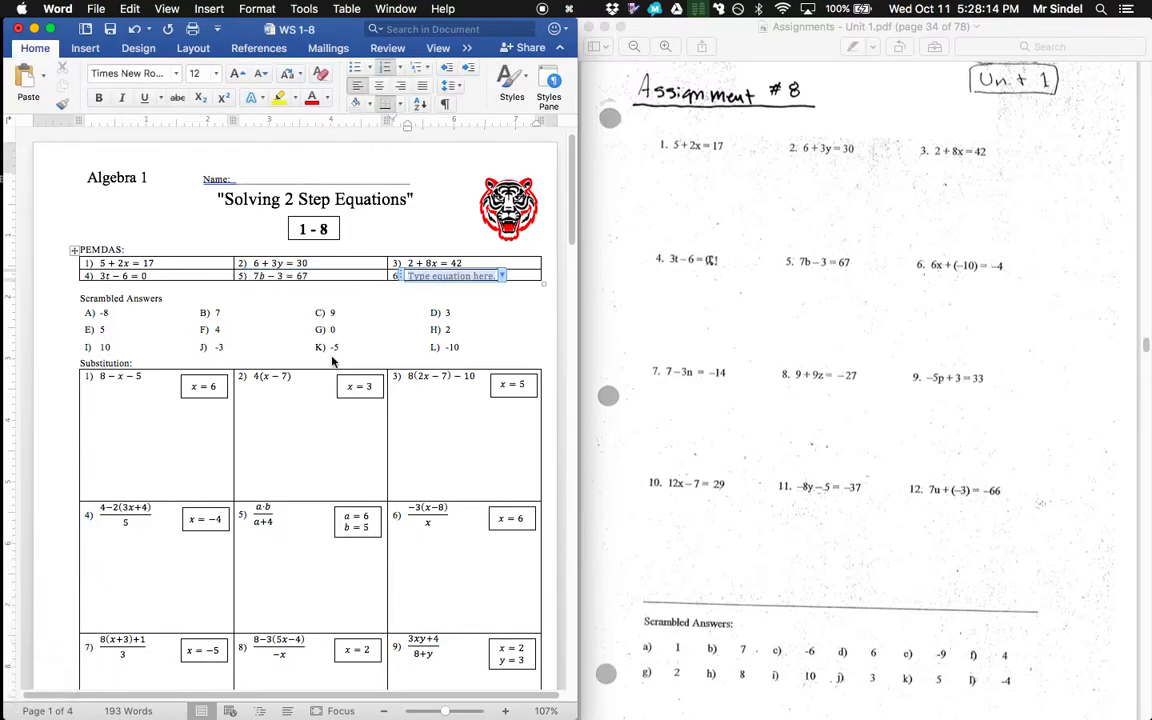
pyautogui.write('6x')
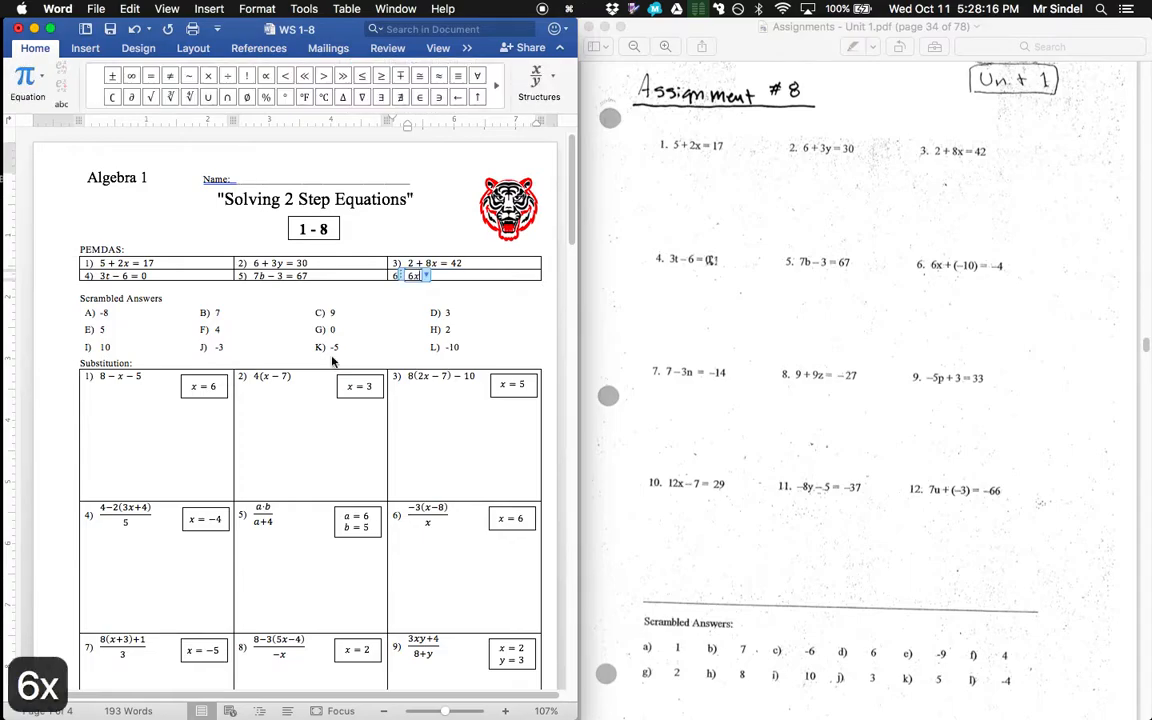
pyautogui.write('+(')
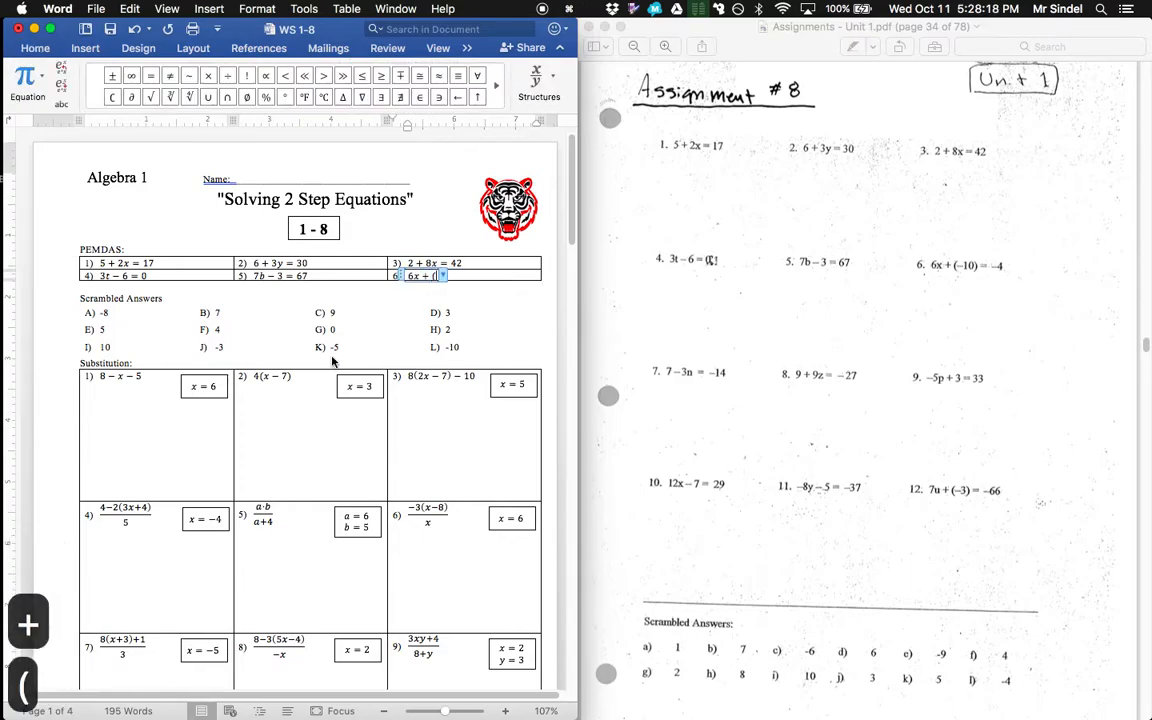
pyautogui.write('-10)=')
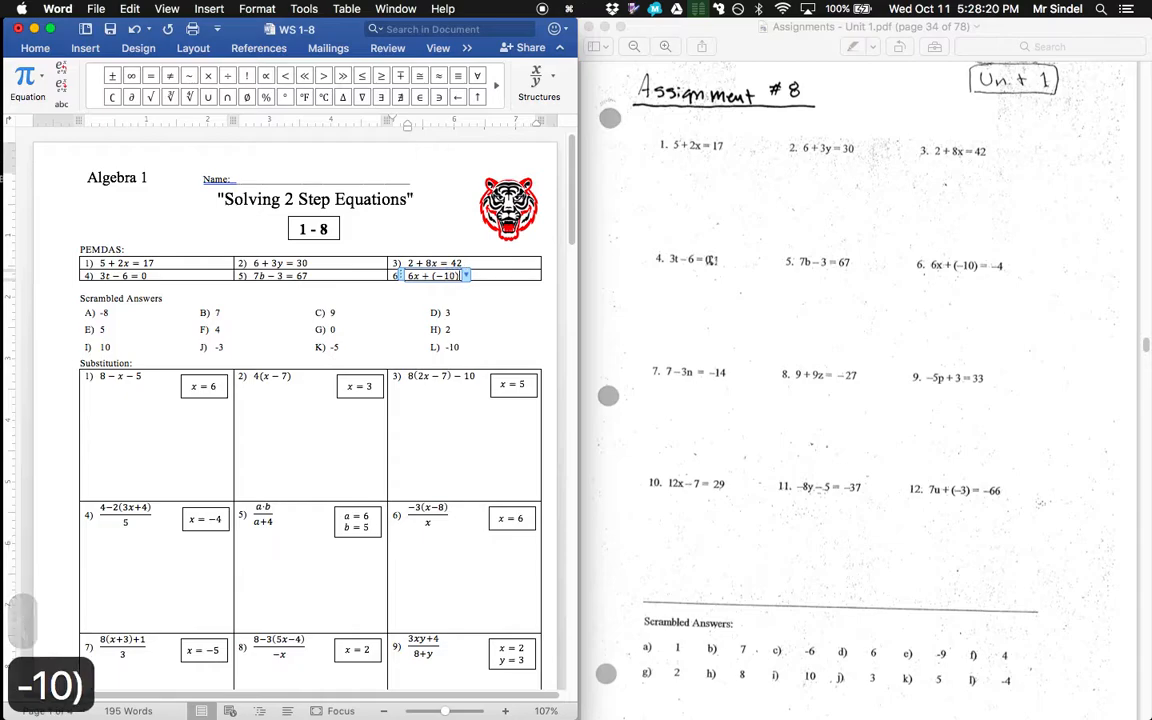
pyautogui.write('-4')
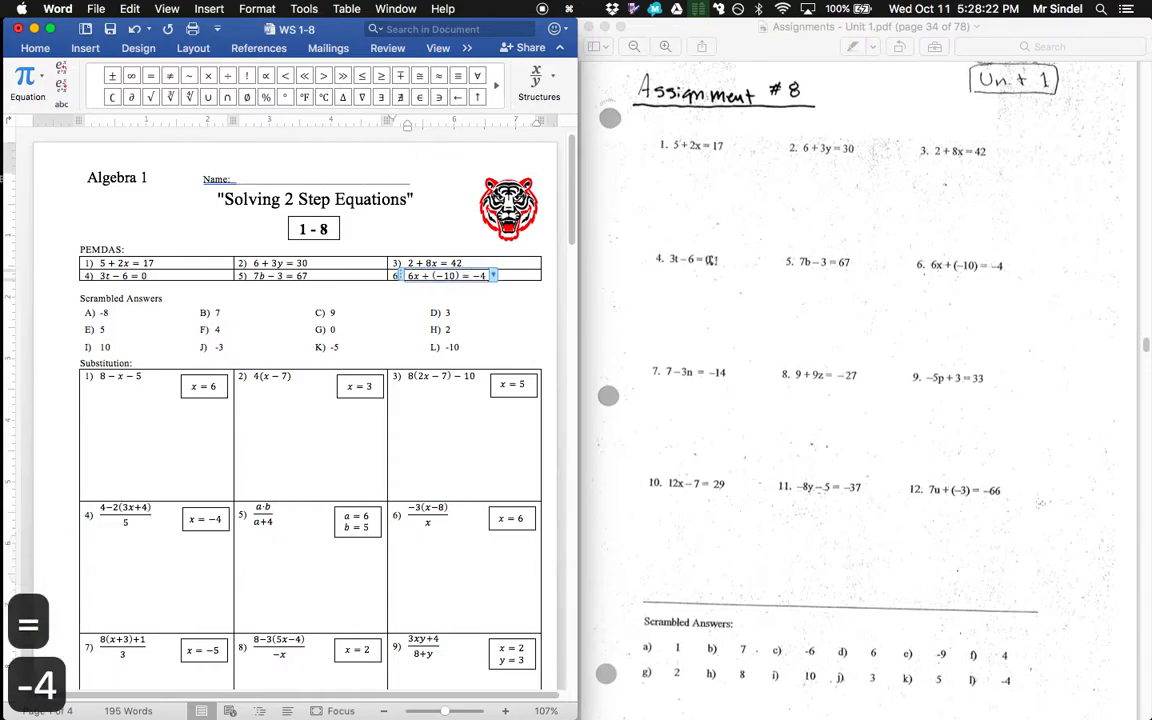
pyautogui.write('+-')
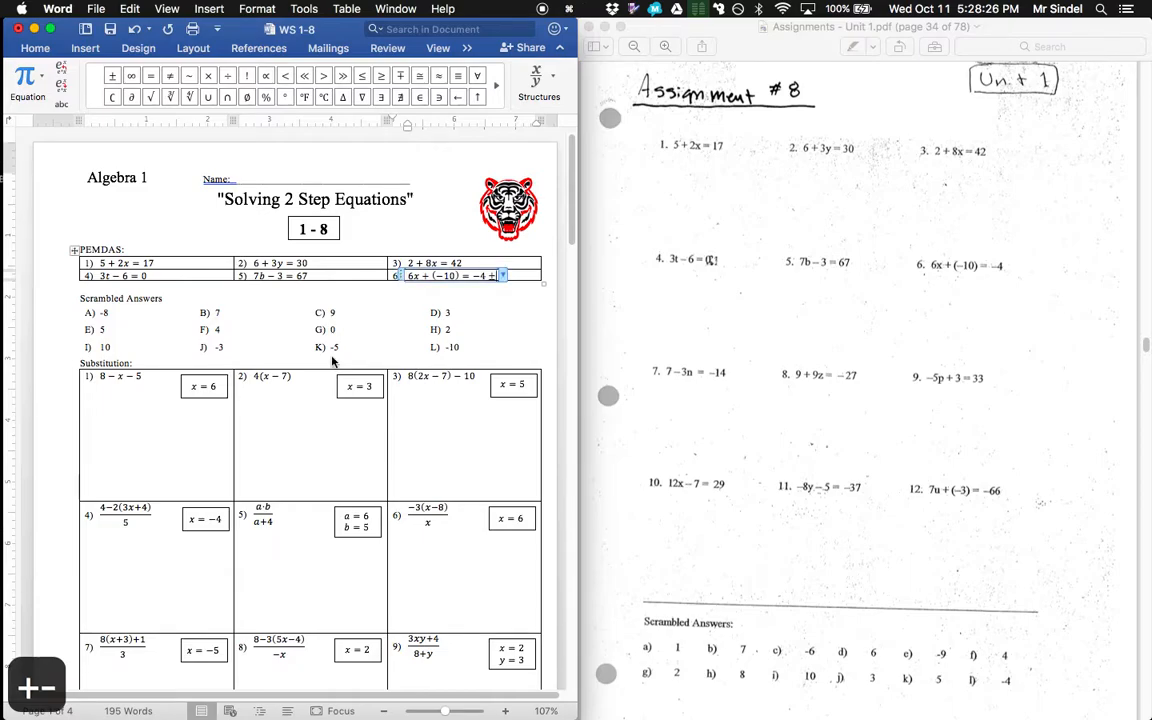
pyautogui.press('BackSpace')
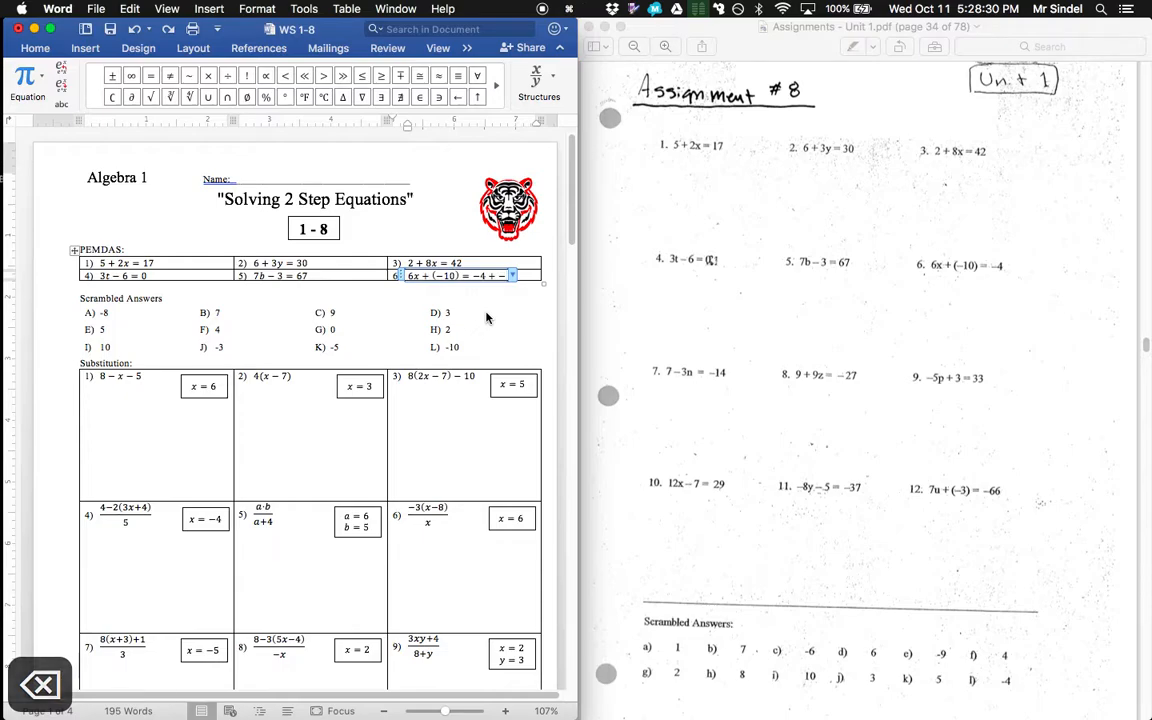
pyautogui.press('BackSpace')
pyautogui.press('BackSpace')
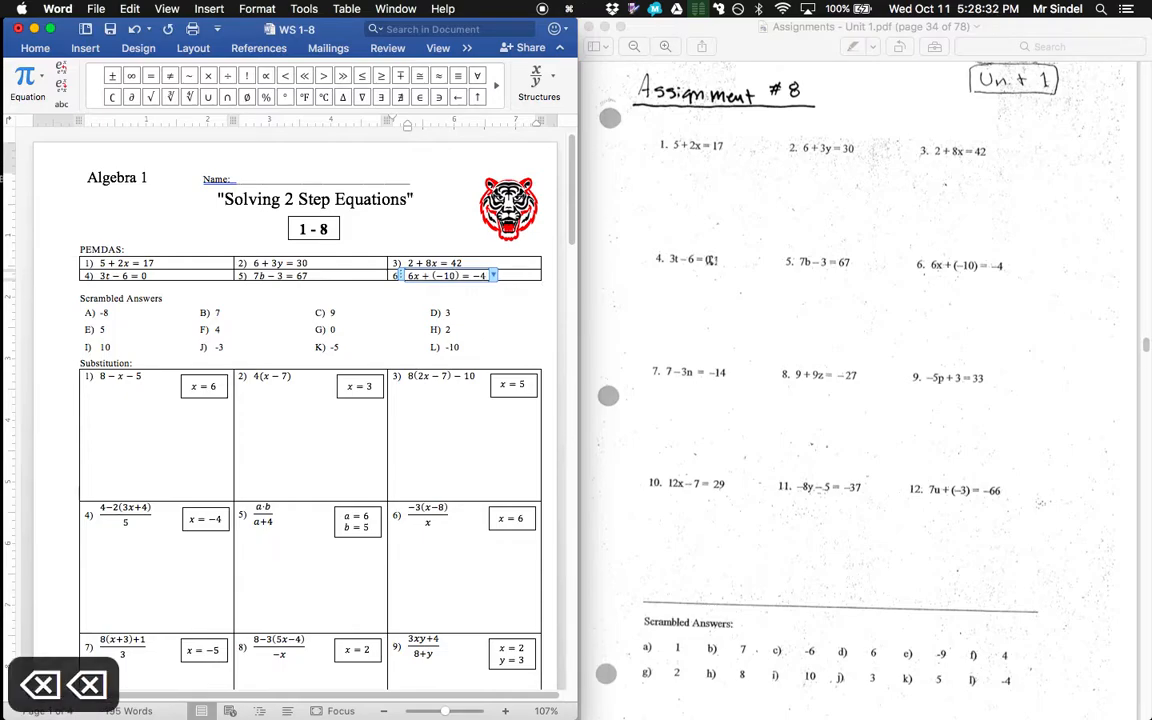
# Add a third row to the problem table and insert the equation 7 - 3n = -14 as problem 7
pyautogui.press('Tab')
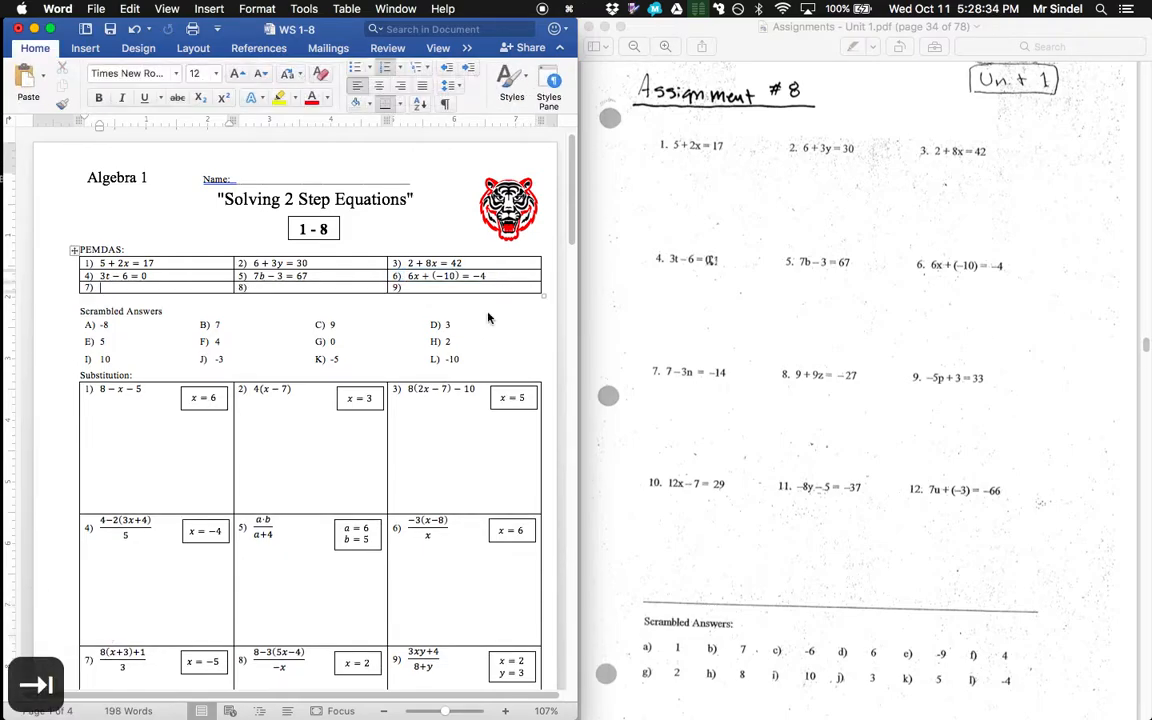
pyautogui.hotkey('ctrl', '=')
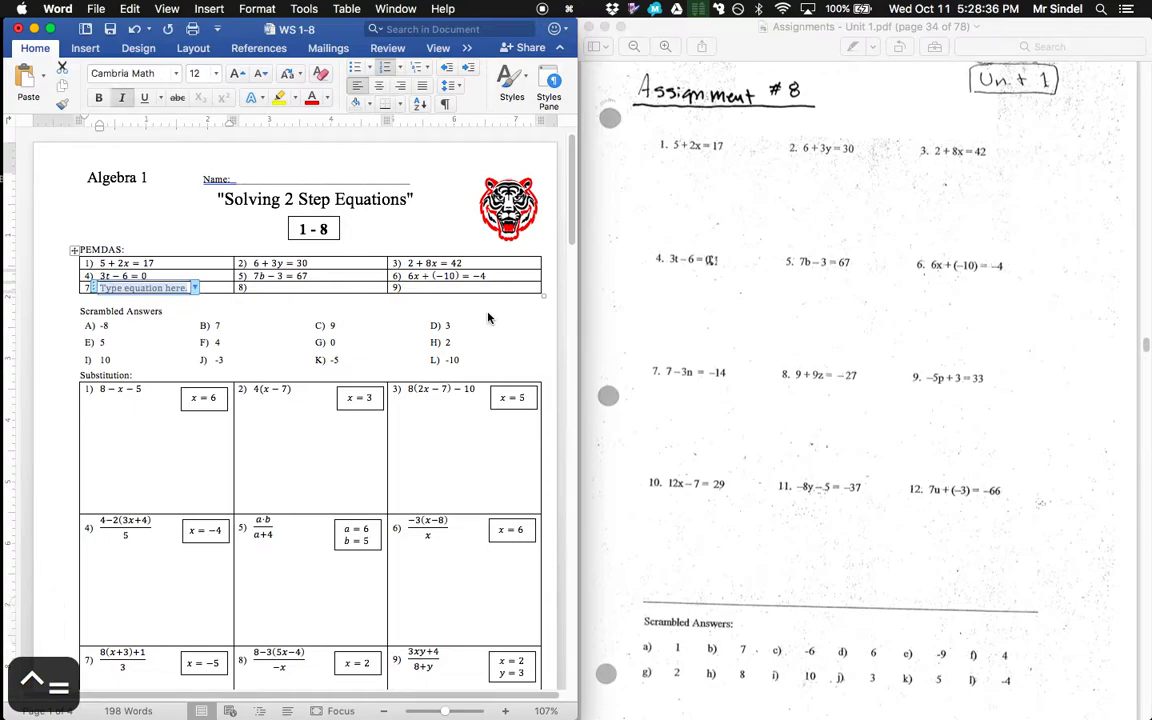
pyautogui.write('7-')
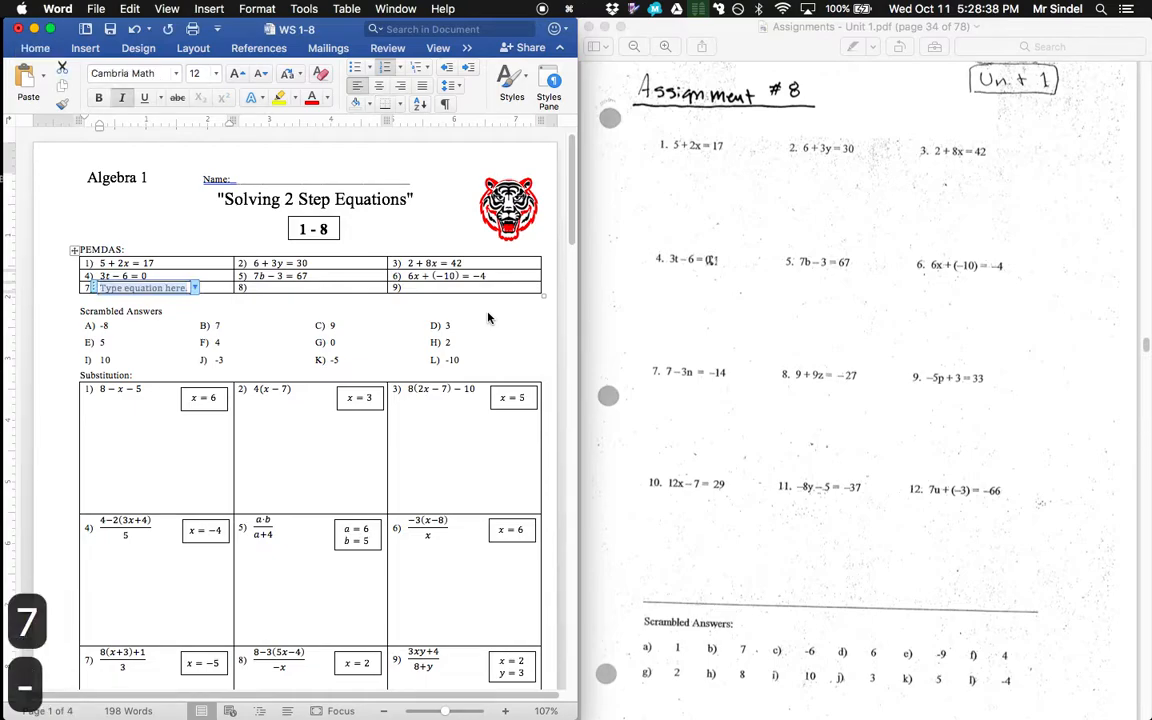
pyautogui.write('3n=-')
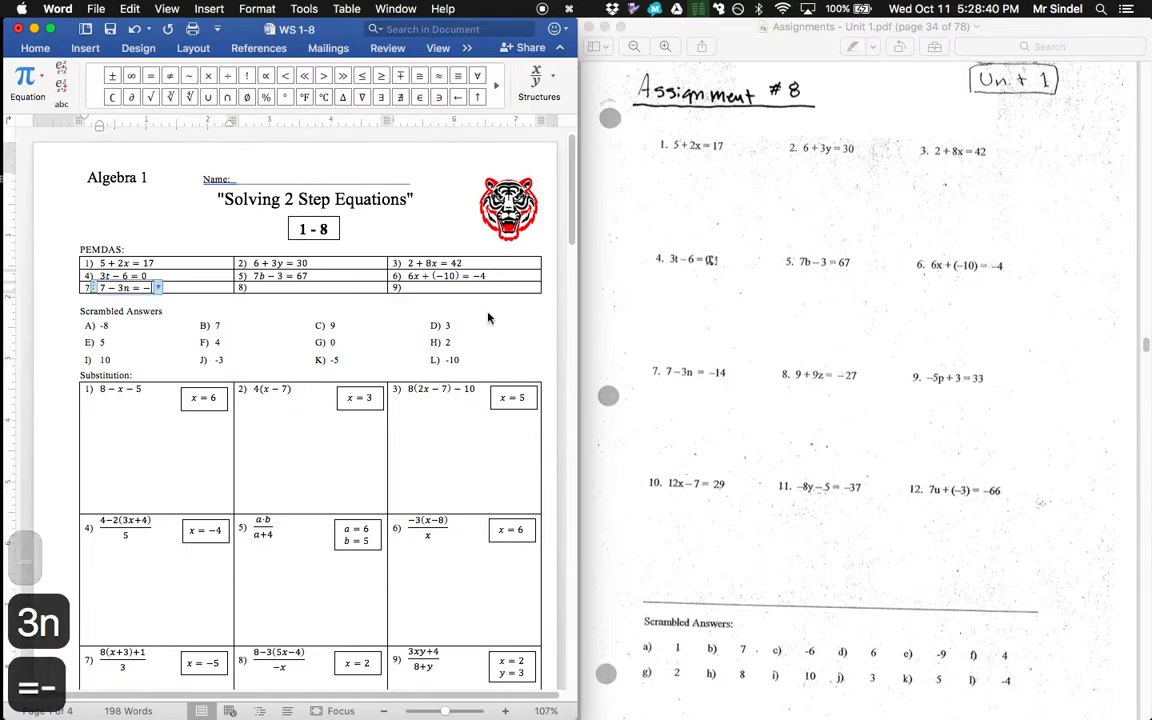
pyautogui.write('14')
pyautogui.press('Tab')
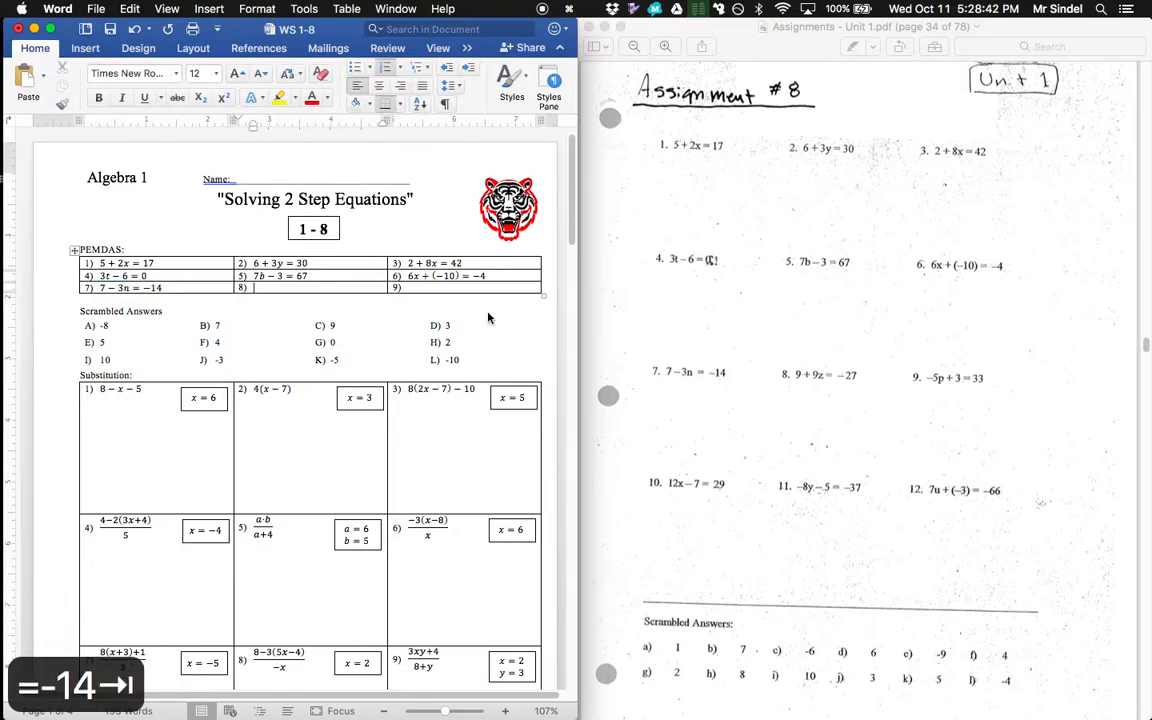
# Insert the equation 9 + 9z = -27 as problem 8 in the table's third row
pyautogui.hotkey('ctrl', '=')
pyautogui.write('9')
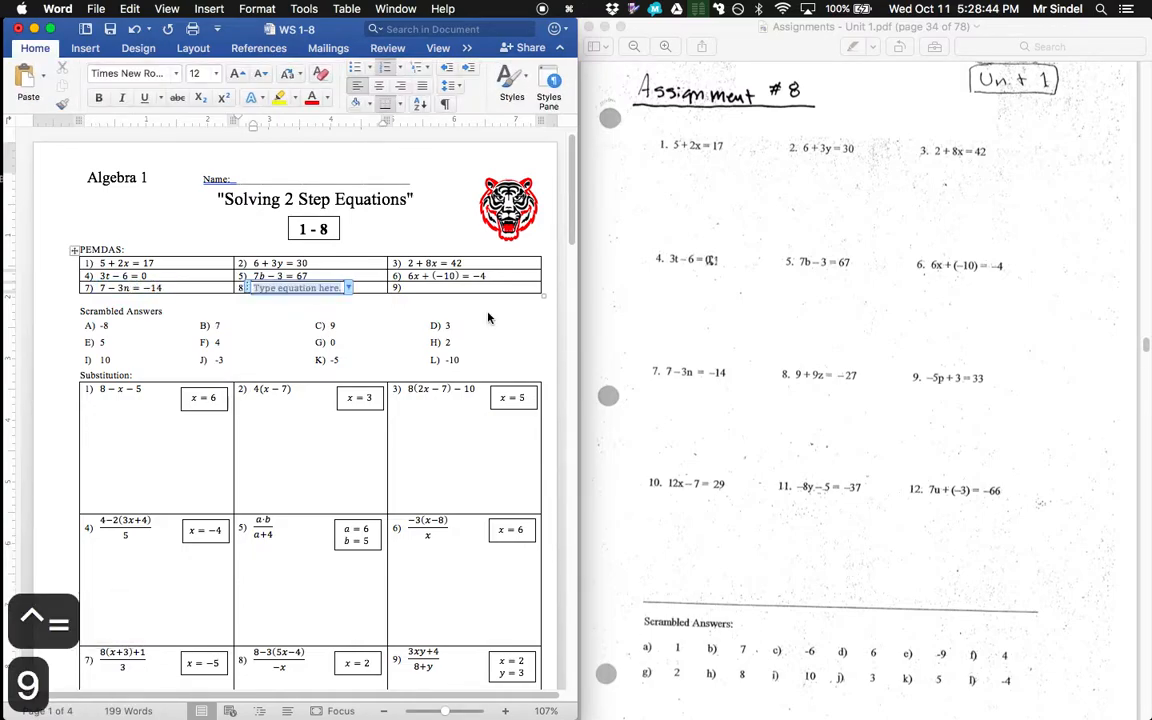
pyautogui.write('+9z=-2')
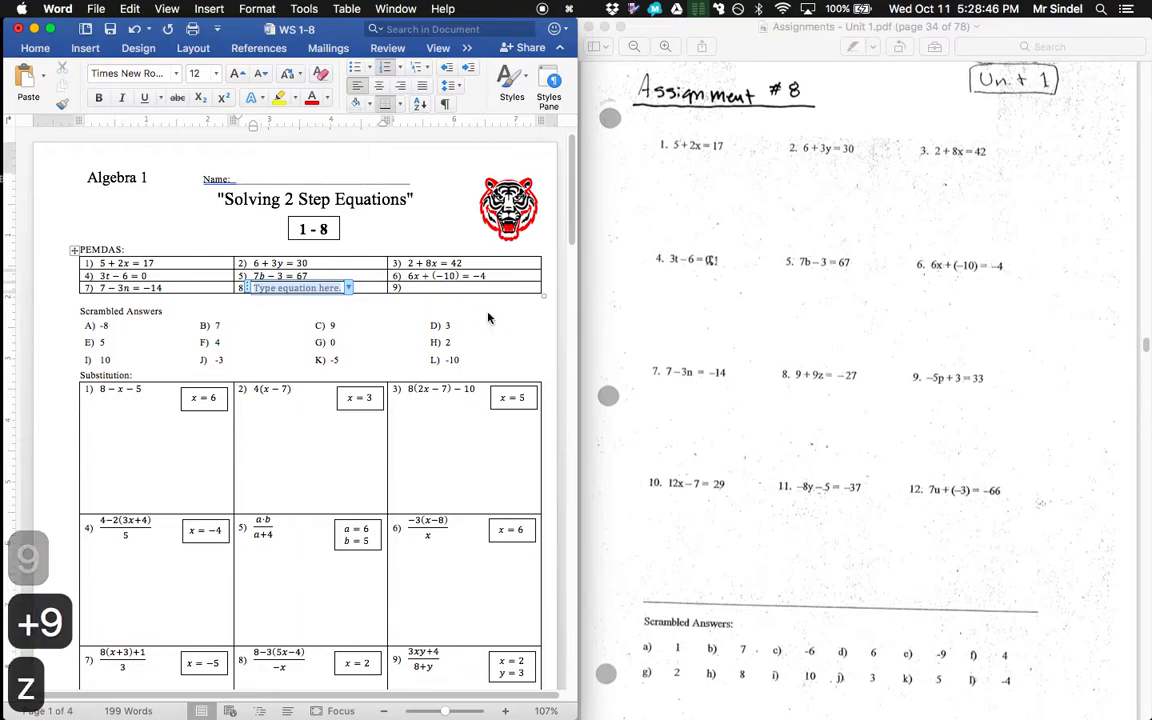
pyautogui.write('7')
pyautogui.press('Tab')
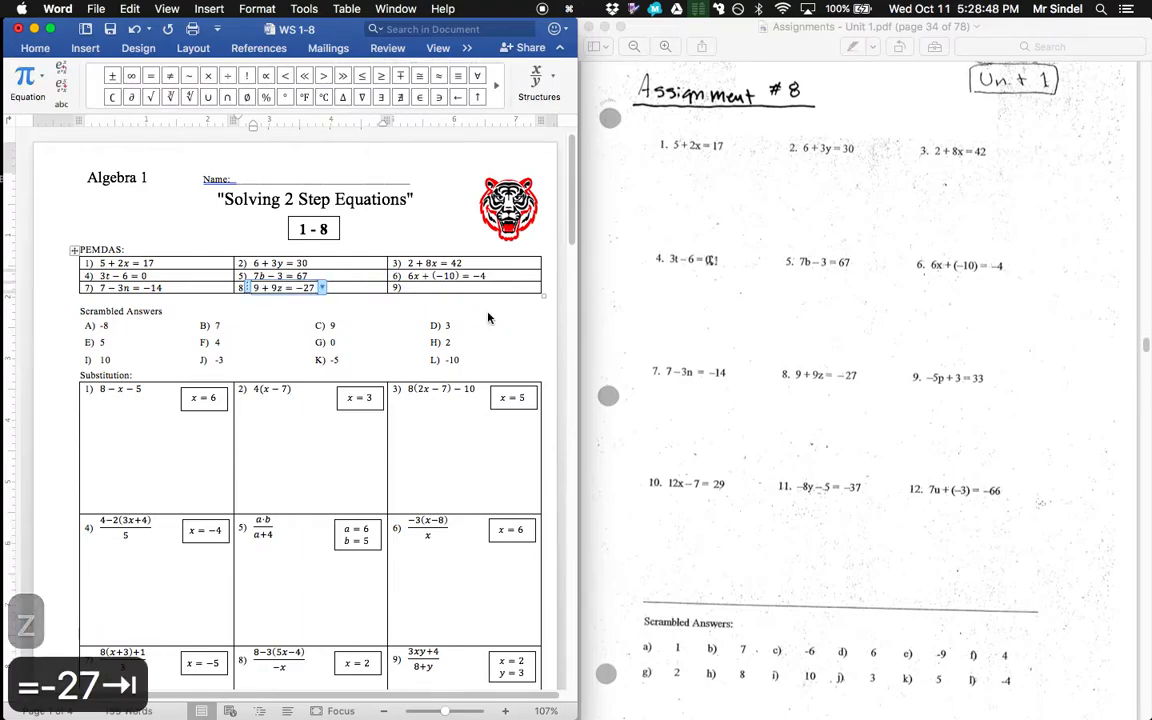
# Insert the equation -5p + 3 = 33 as problem 9 in the table's third row
pyautogui.hotkey('ctrl', '=')
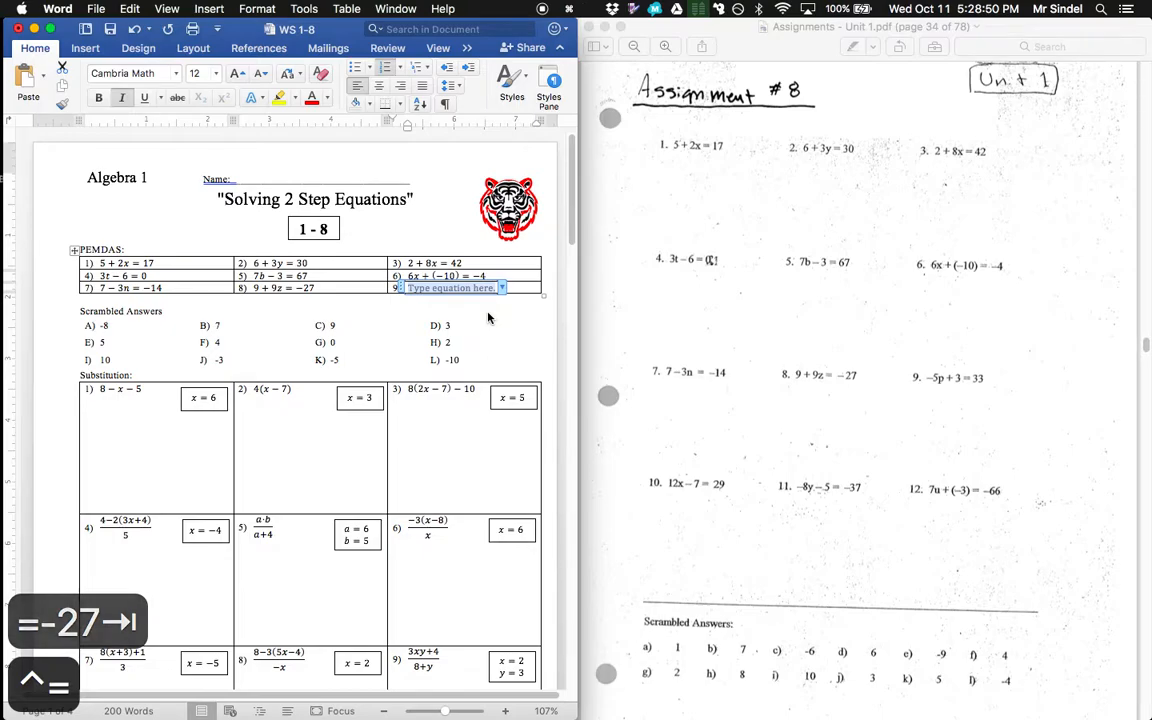
pyautogui.write('-5p')
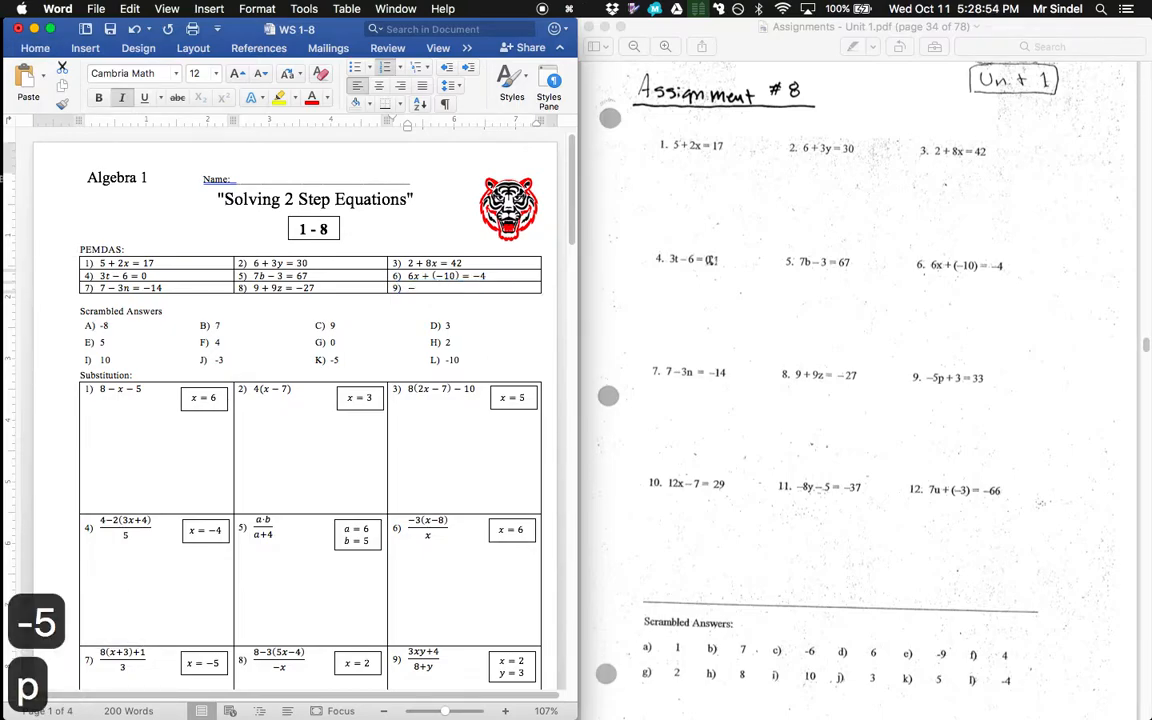
pyautogui.write('+3')
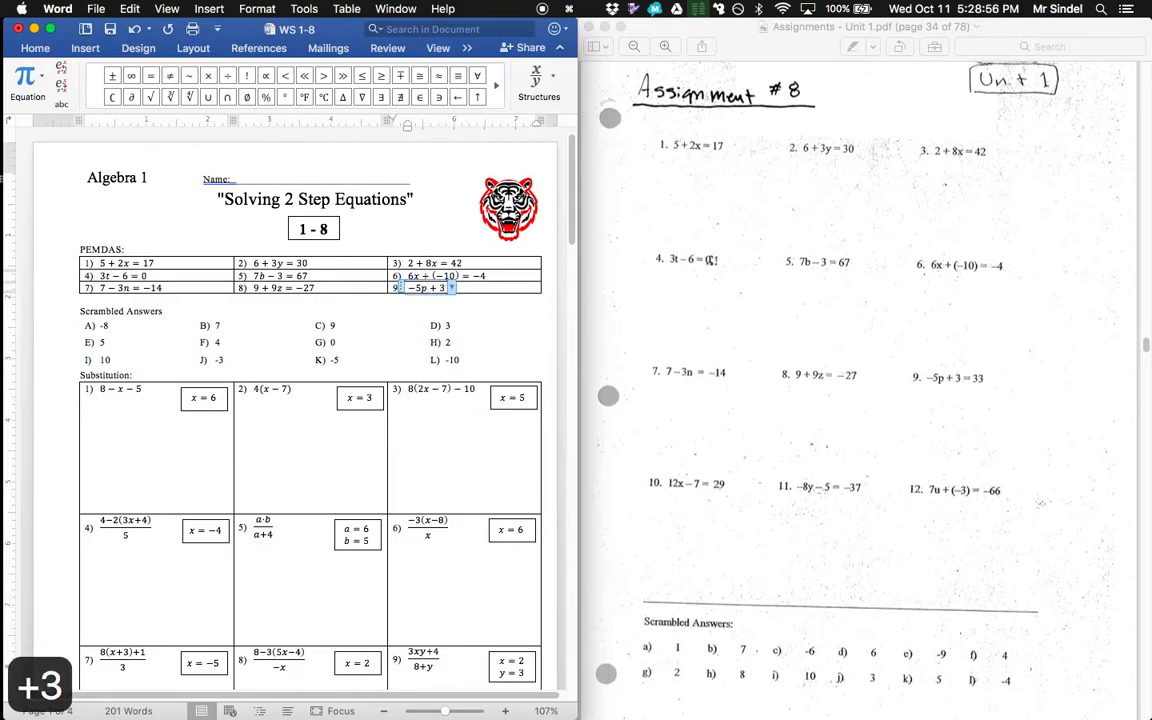
pyautogui.write('=33')
# Add a fourth row to the problem table and insert the equation 12x - 7 = 29 as problem 10
pyautogui.press('Tab')
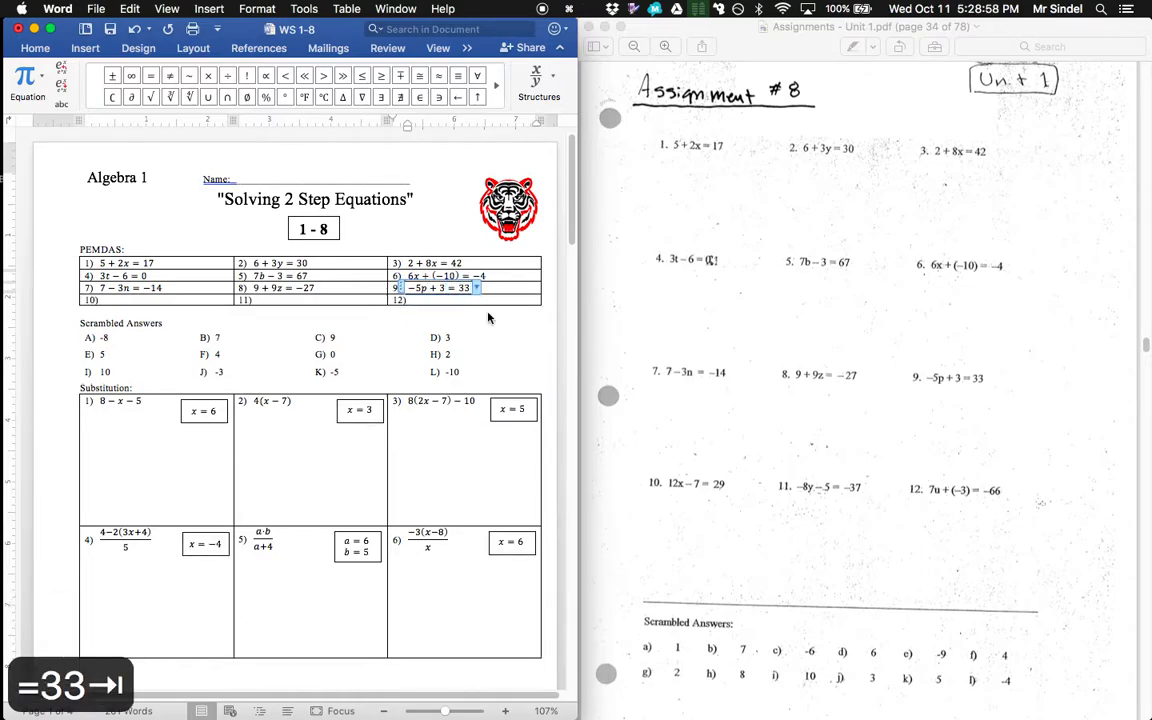
pyautogui.hotkey('ctrl', '=')
pyautogui.write('12x-')
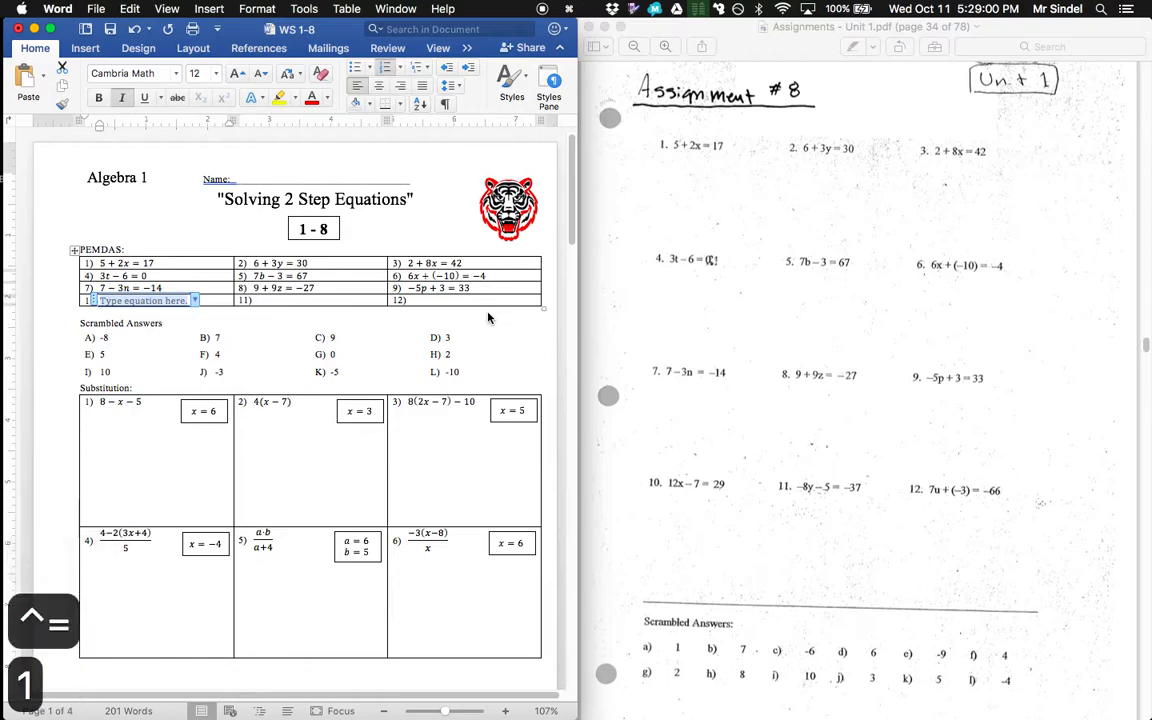
pyautogui.write('7=29')
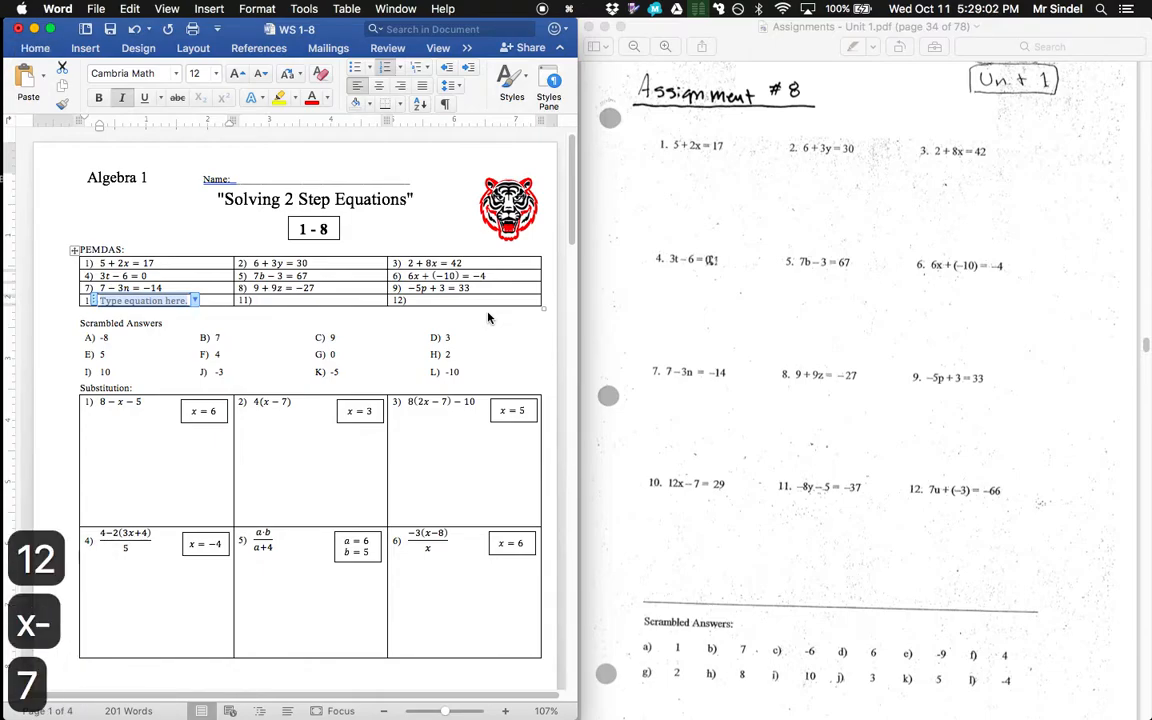
pyautogui.press('Tab')
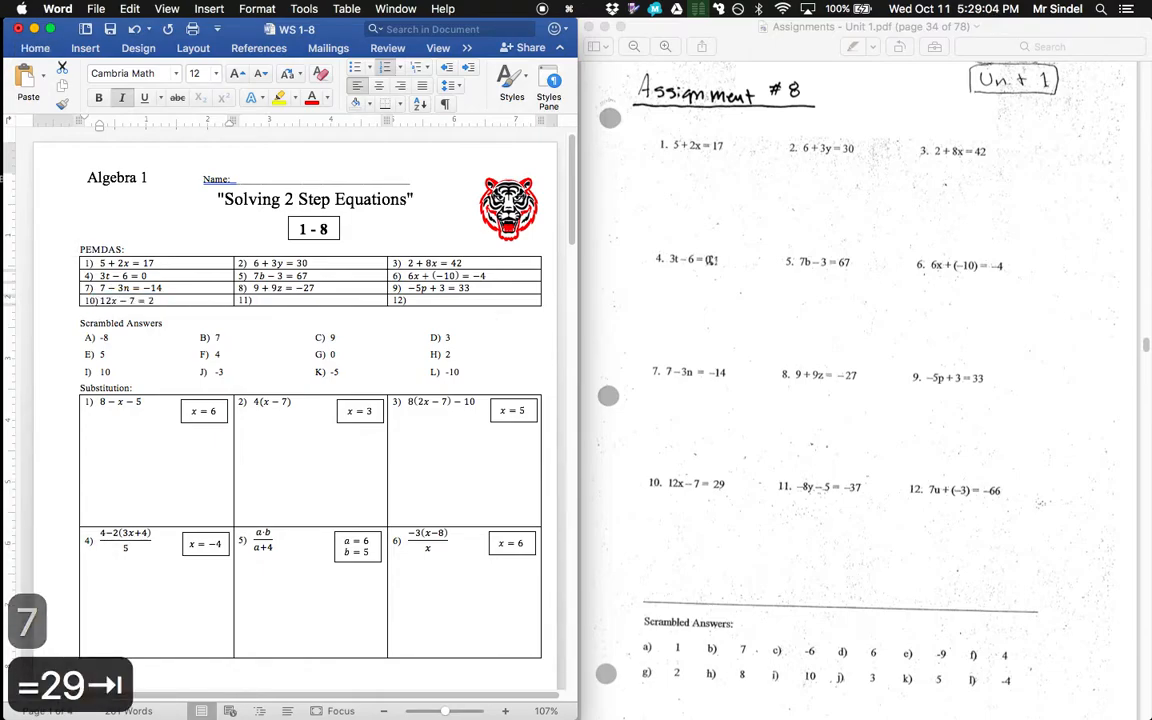
# Insert the equation -8y - 5 = -37 as problem 11 in the table's fourth row
pyautogui.hotkey('ctrl', '=')
pyautogui.write('9')
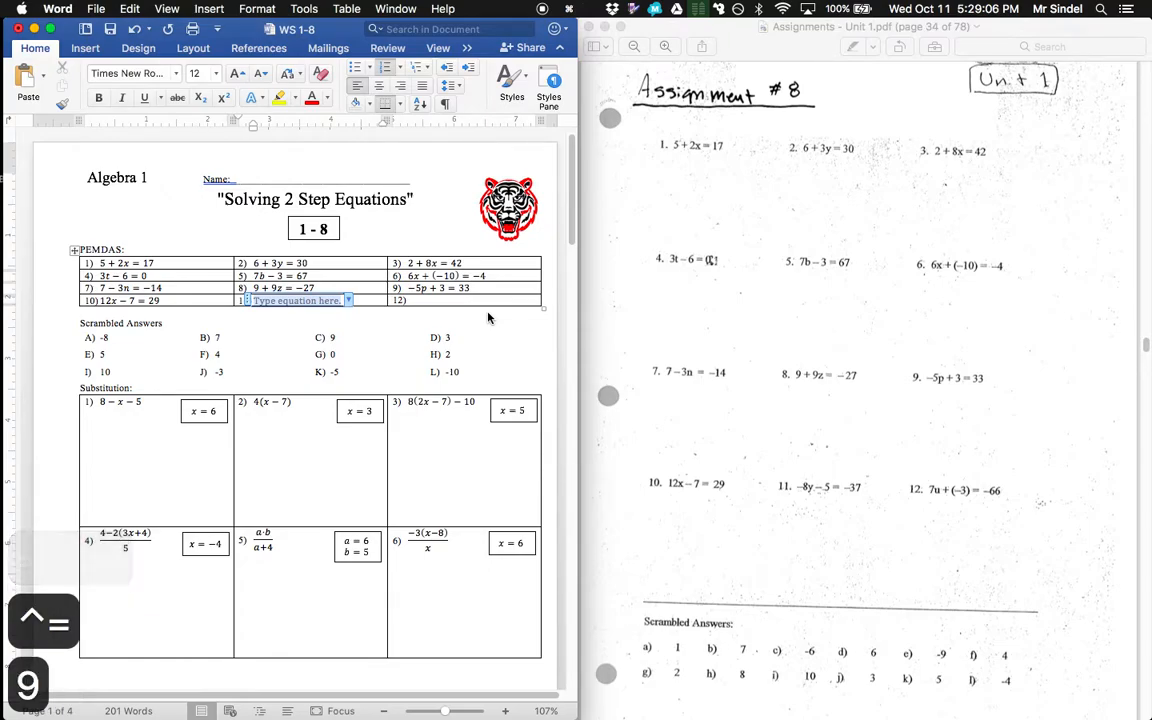
pyautogui.press('BackSpace')
pyautogui.write('-8')
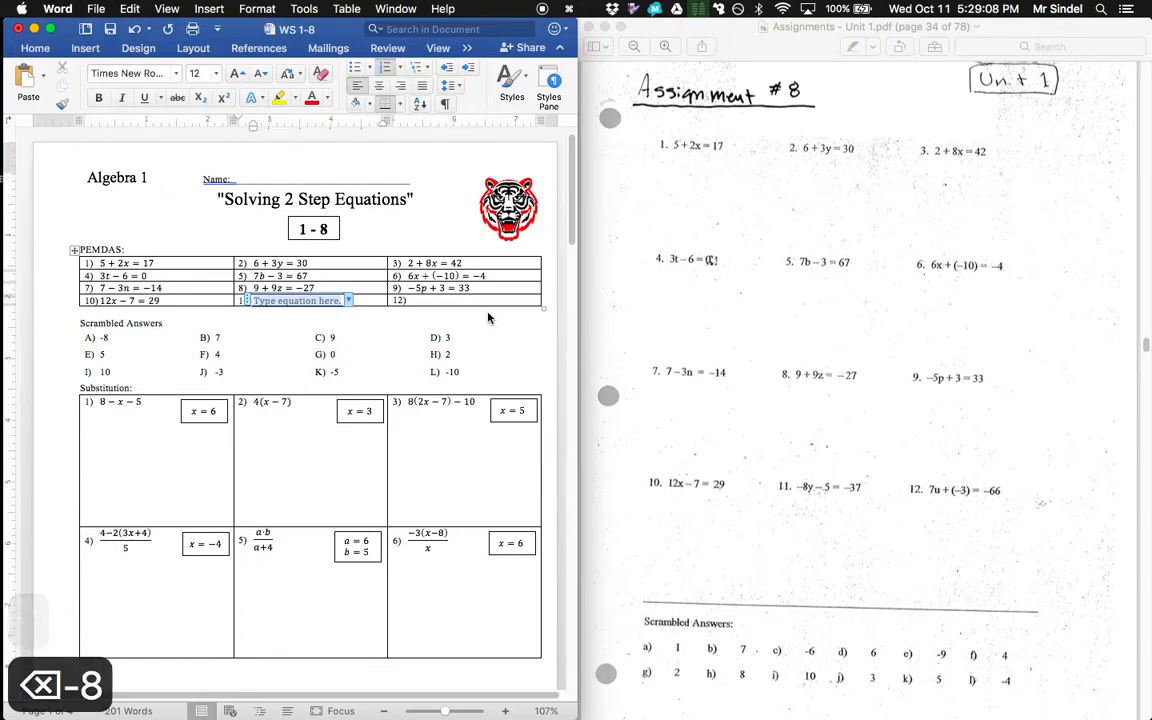
pyautogui.write('y −')
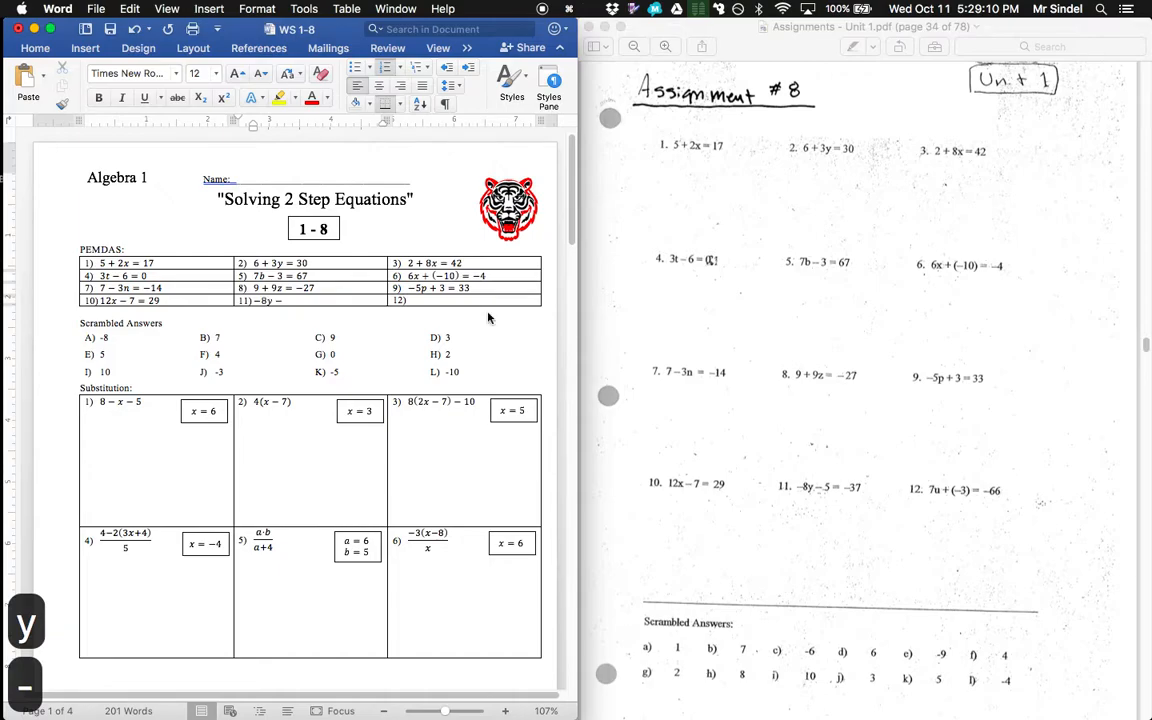
pyautogui.write('-5=-37')
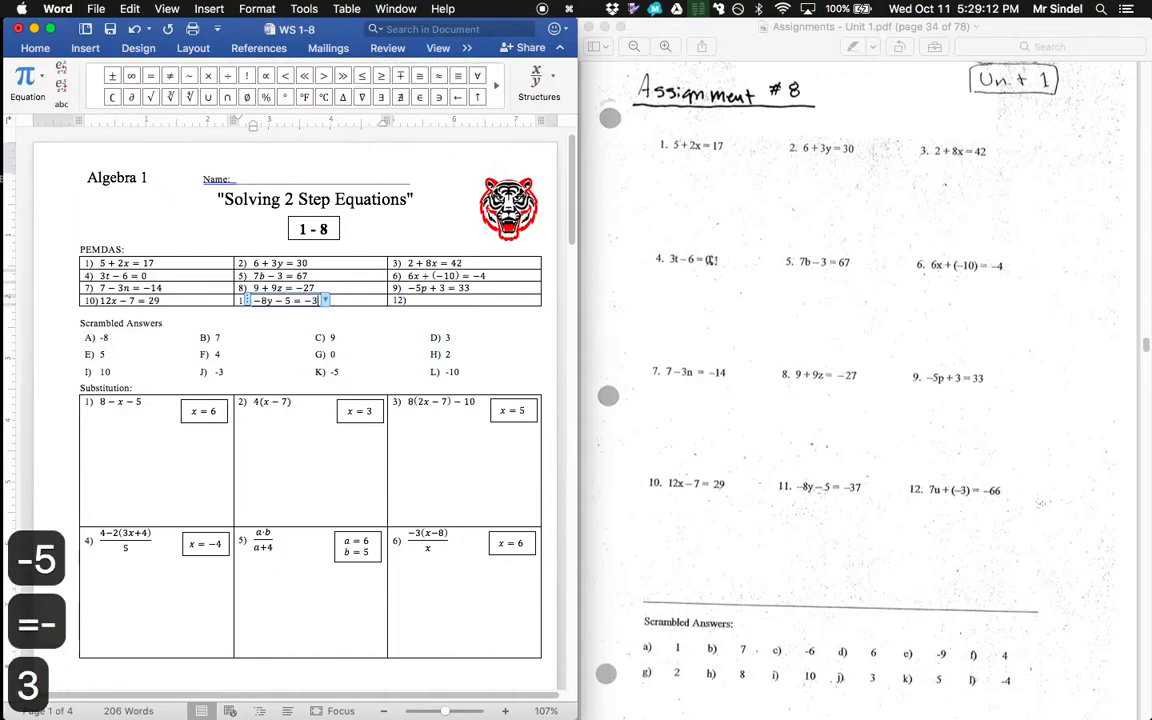
pyautogui.press('Tab')
# Insert the equation 7u + (-3) = -66 as problem 12 in the table's fourth row
pyautogui.hotkey('ctrl', '=')
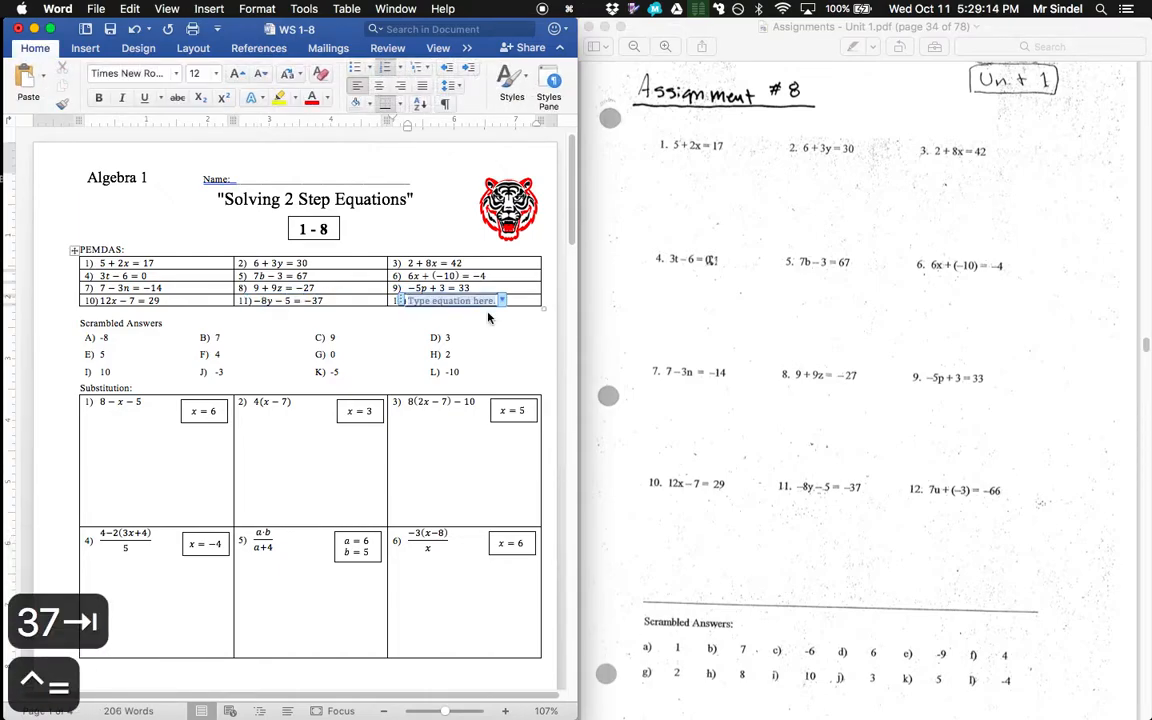
pyautogui.write('7u')
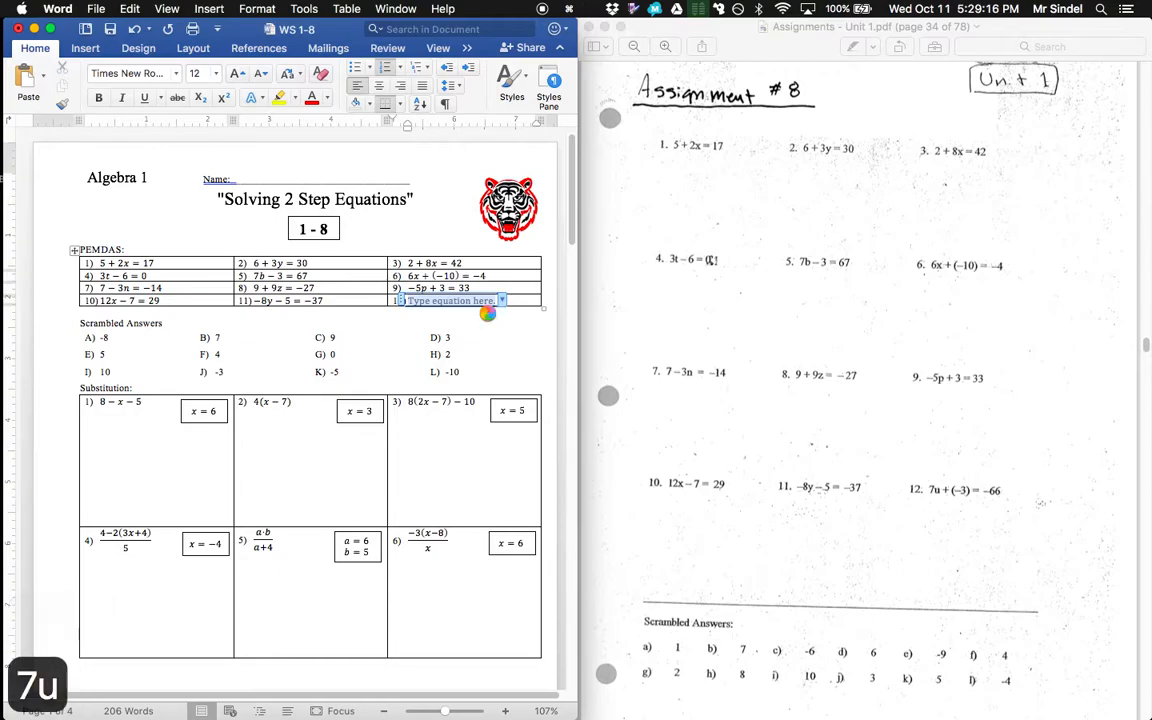
pyautogui.write('+(-3')
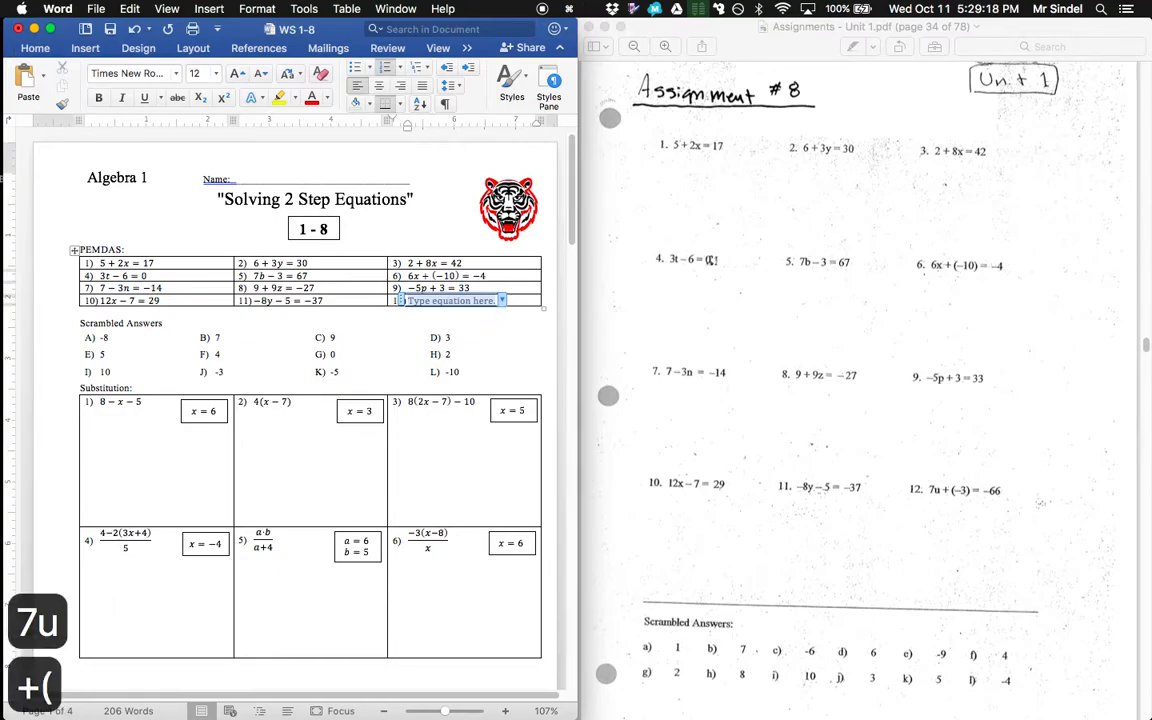
pyautogui.write(')')
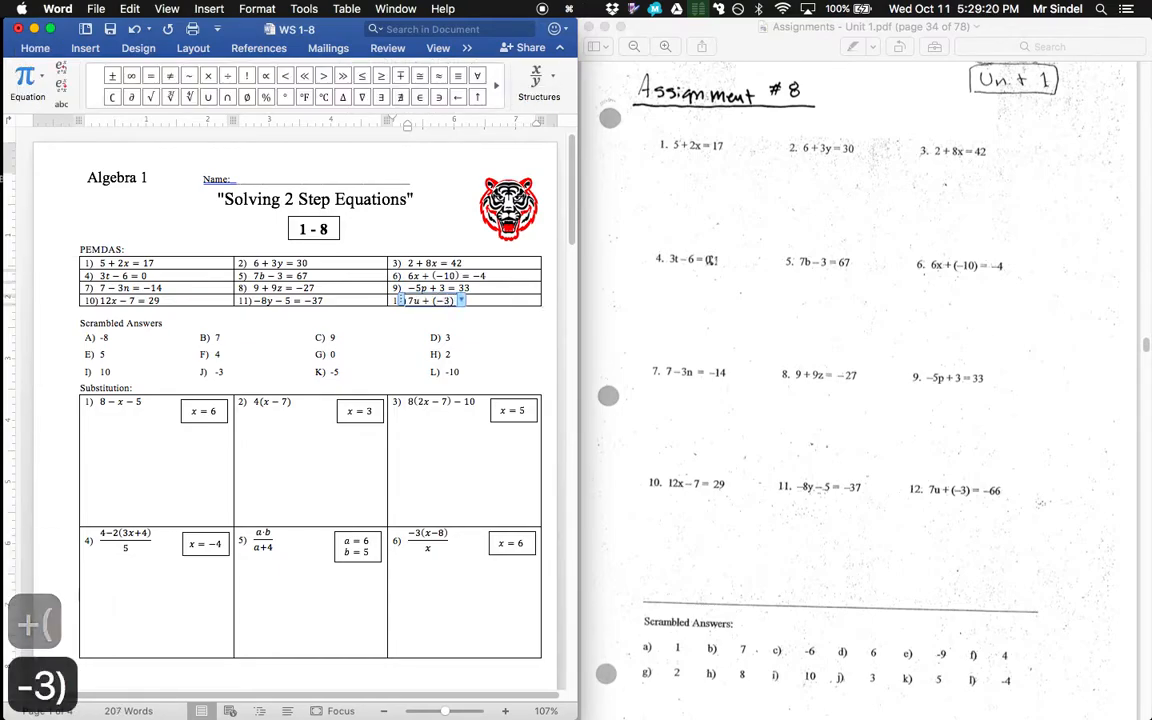
pyautogui.write('=-66')
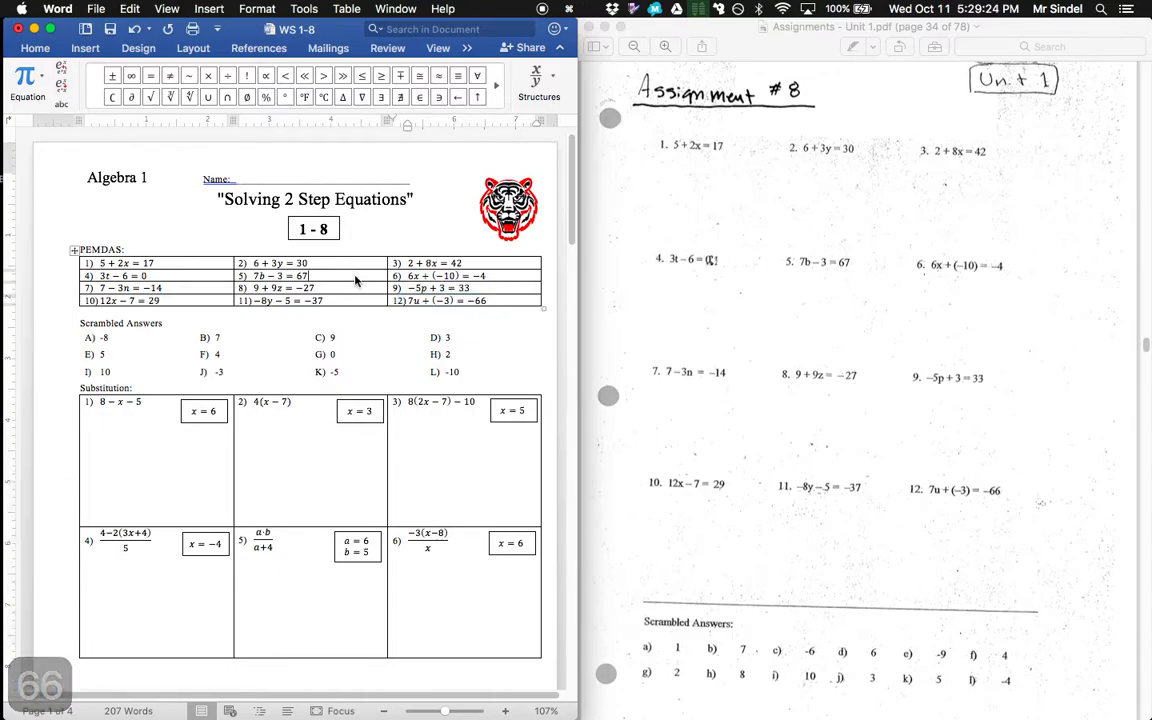
pyautogui.click(400, 303)
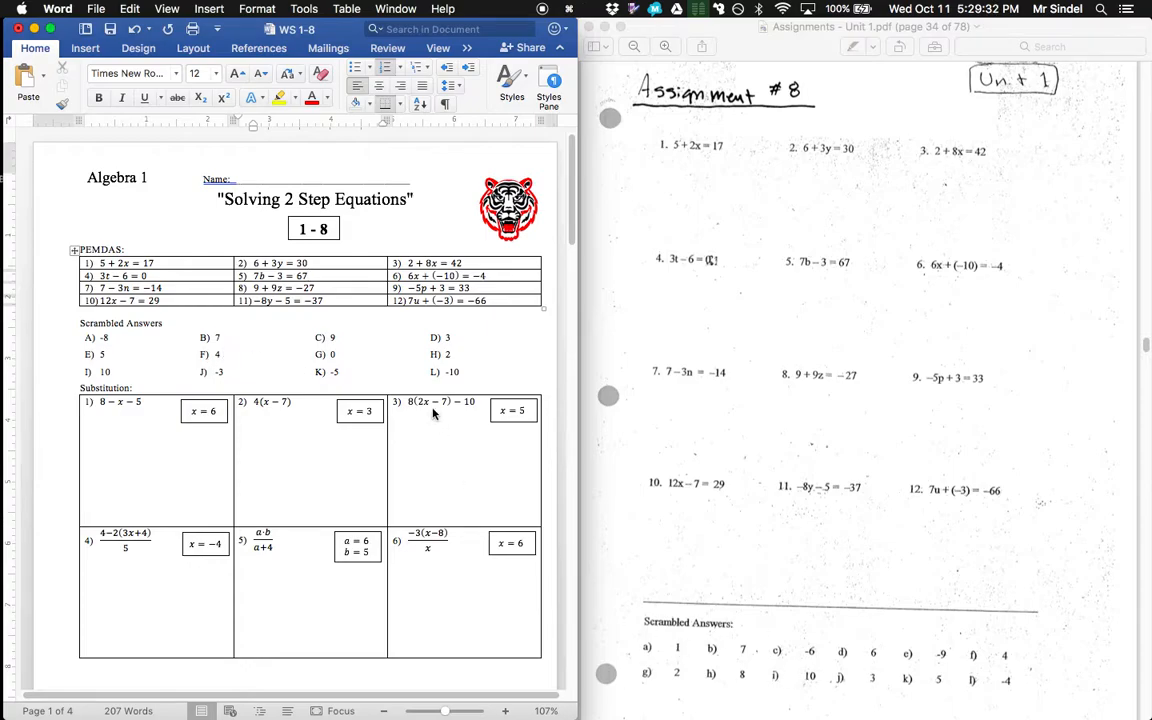
pyautogui.click(457, 380)
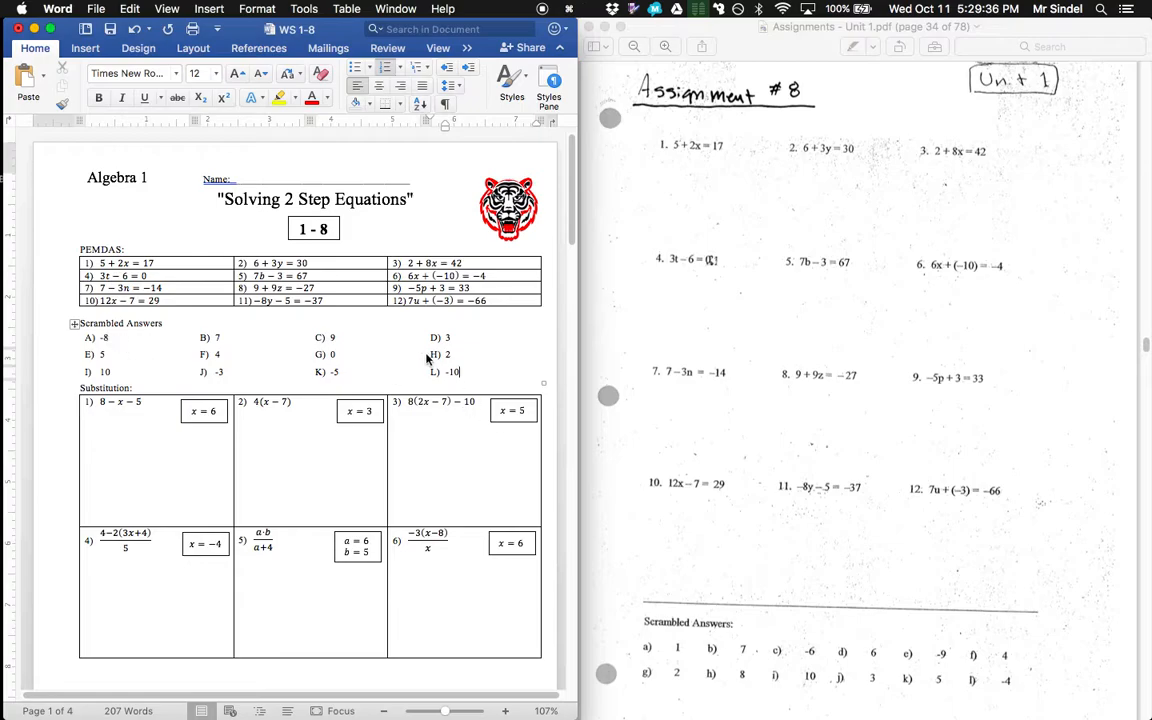
pyautogui.click(141, 341)
pyautogui.click(160, 318)
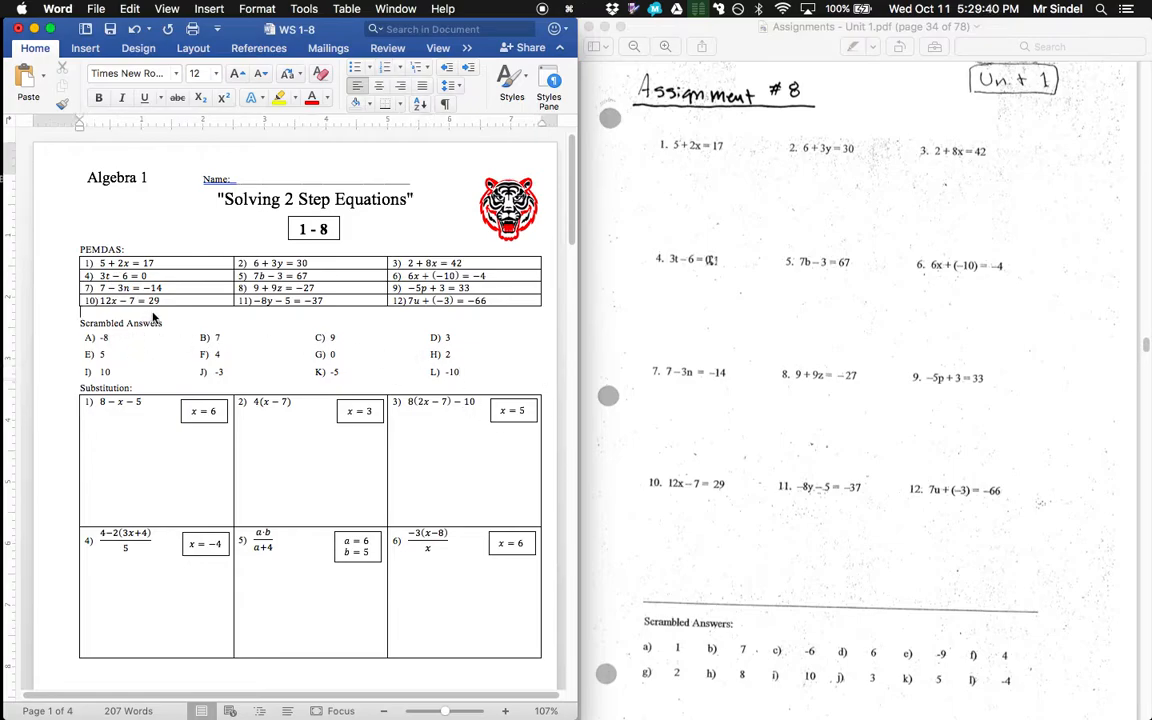
# Delete the old Scrambled Answers heading and its answer list beneath the PEMDAS problem table
pyautogui.press('Return')
pyautogui.moveTo(84, 335); pyautogui.dragTo(521, 407)
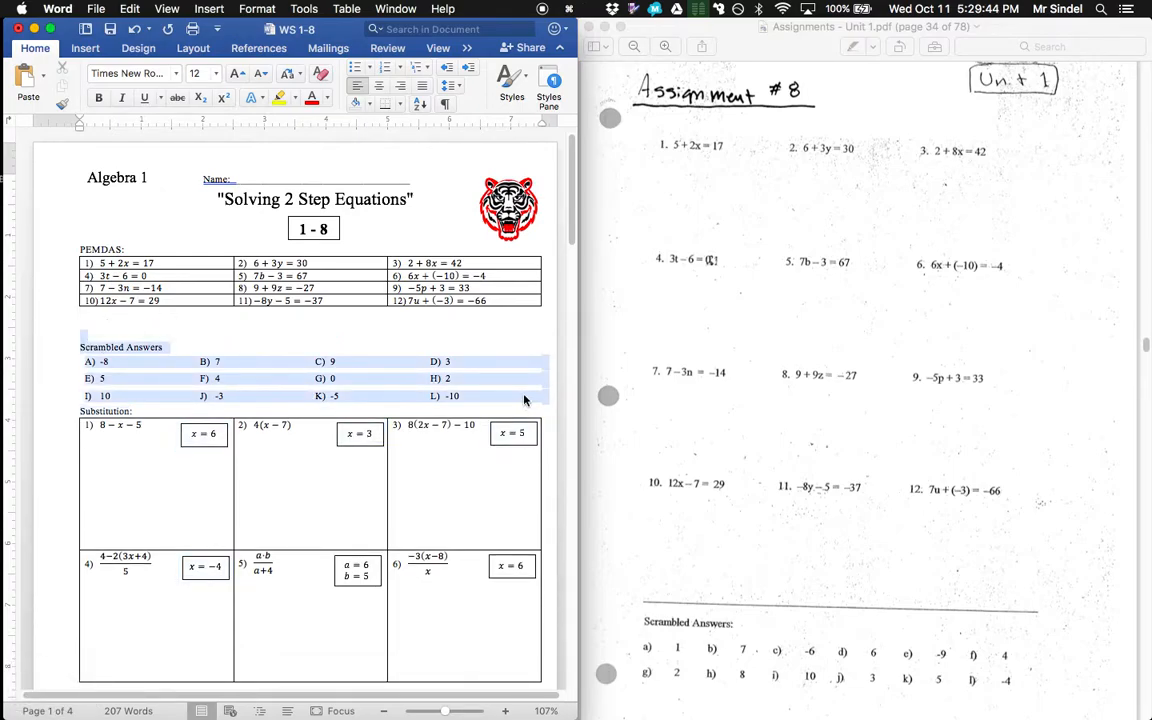
pyautogui.press('BackSpace')
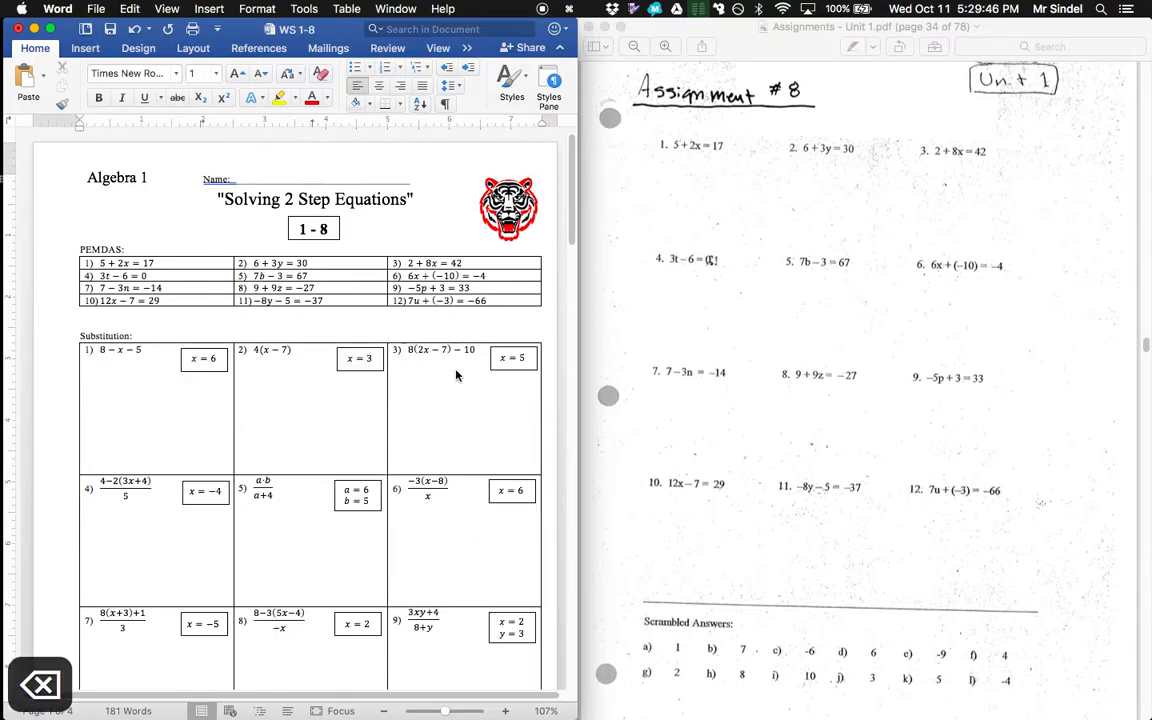
# Add blank lines above the Substitution heading and insert a table with one row and four columns there
pyautogui.click(131, 321)
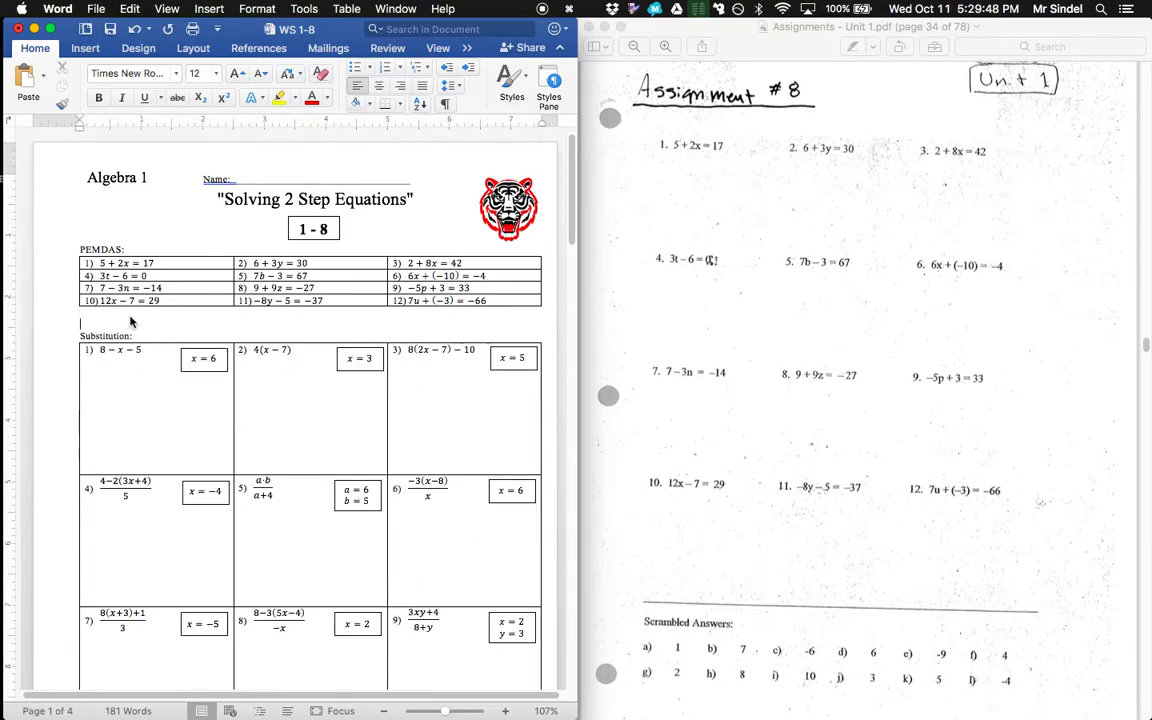
pyautogui.press('Return')
pyautogui.press('Return')
pyautogui.press('Up')
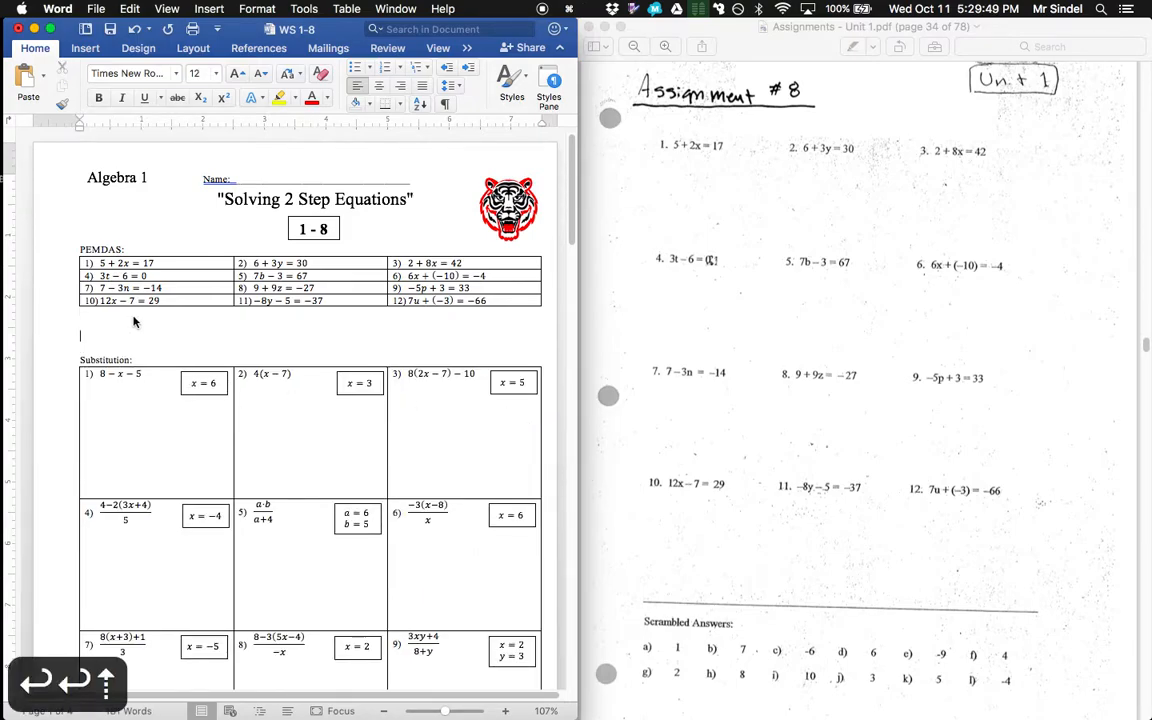
pyautogui.click(85, 48)
pyautogui.click(88, 76)
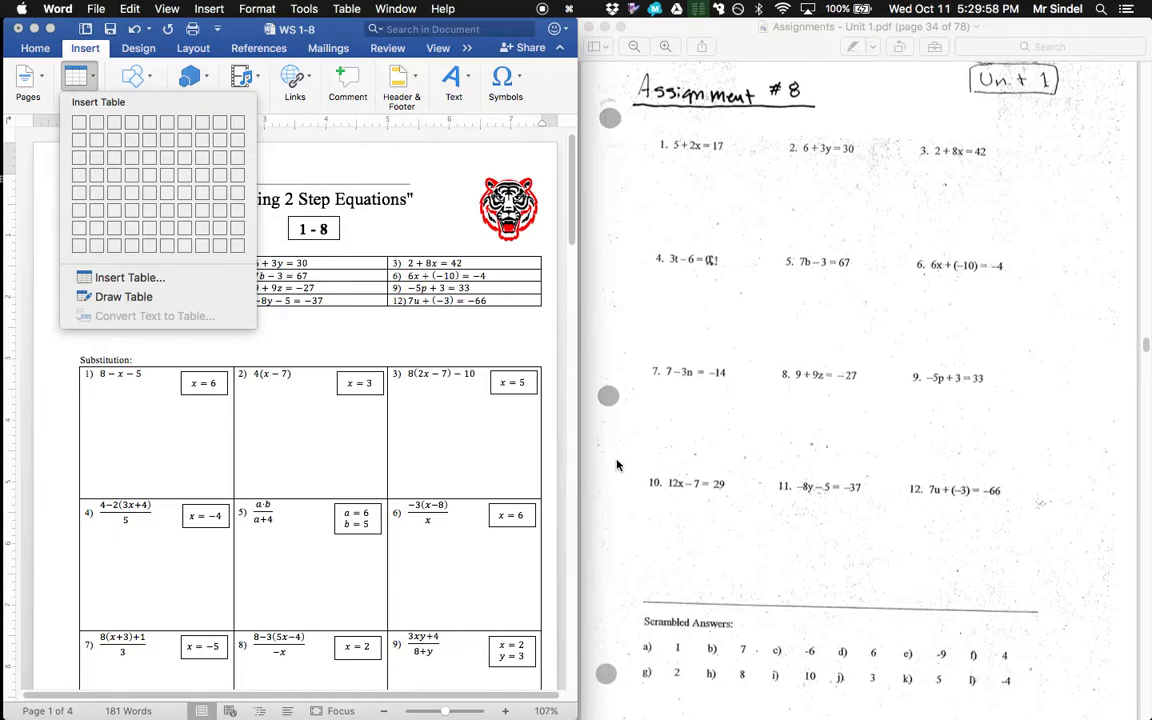
pyautogui.click(131, 123)
# Apply a custom list format to the new table's first cell, with style A, B, C, a closing parenthesis and numbering starting at A
pyautogui.click(40, 51)
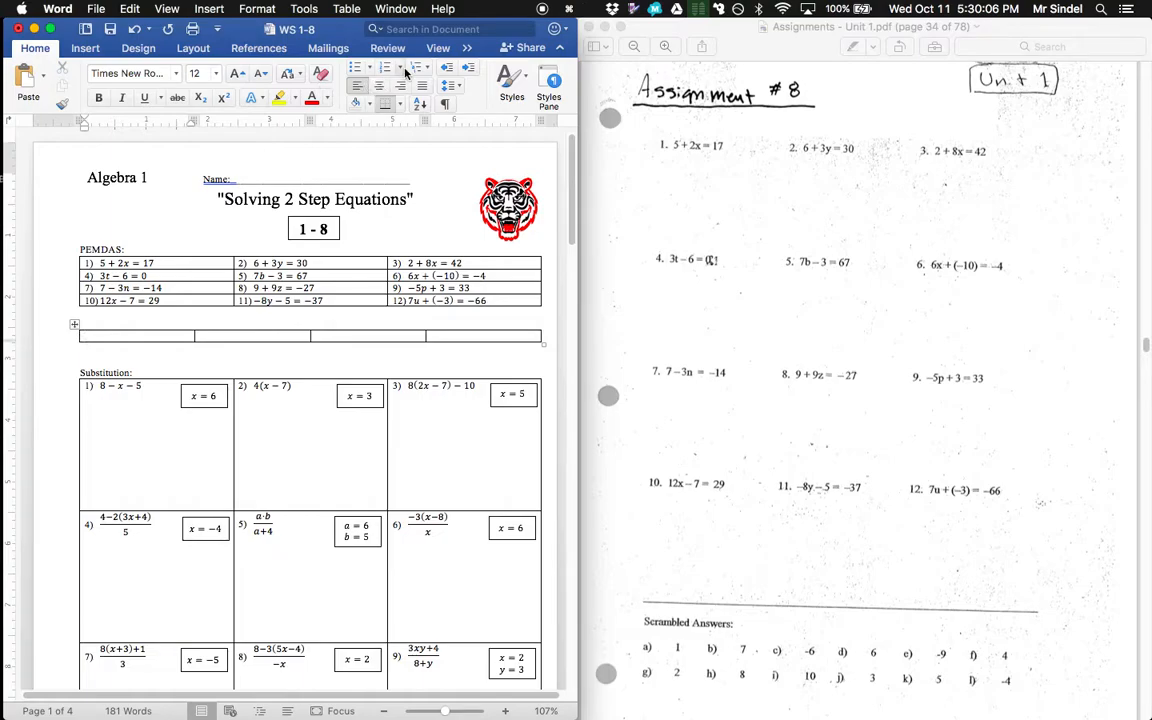
pyautogui.click(400, 67)
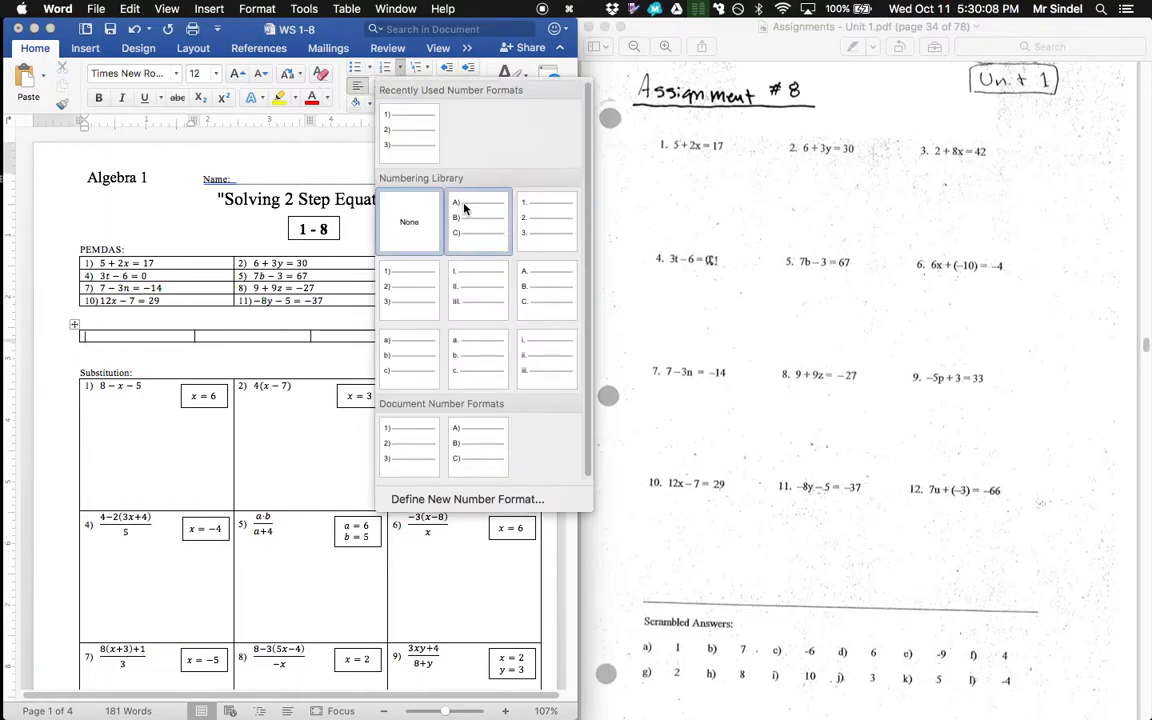
pyautogui.click(450, 499)
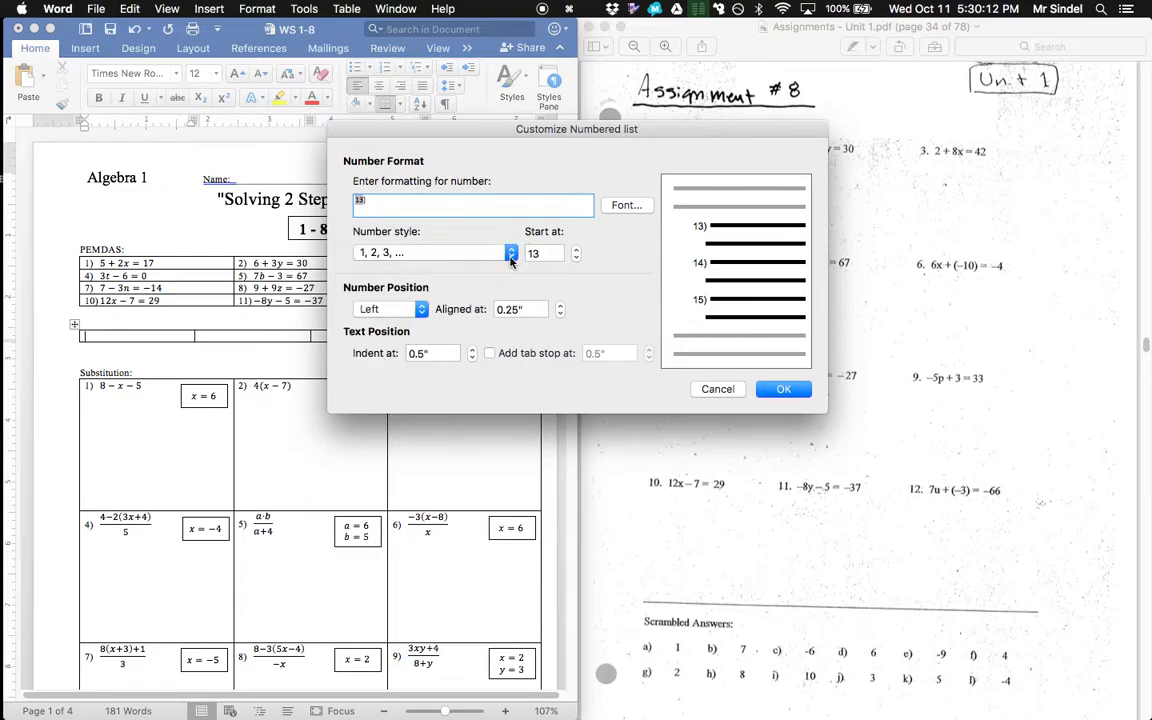
pyautogui.click(479, 254)
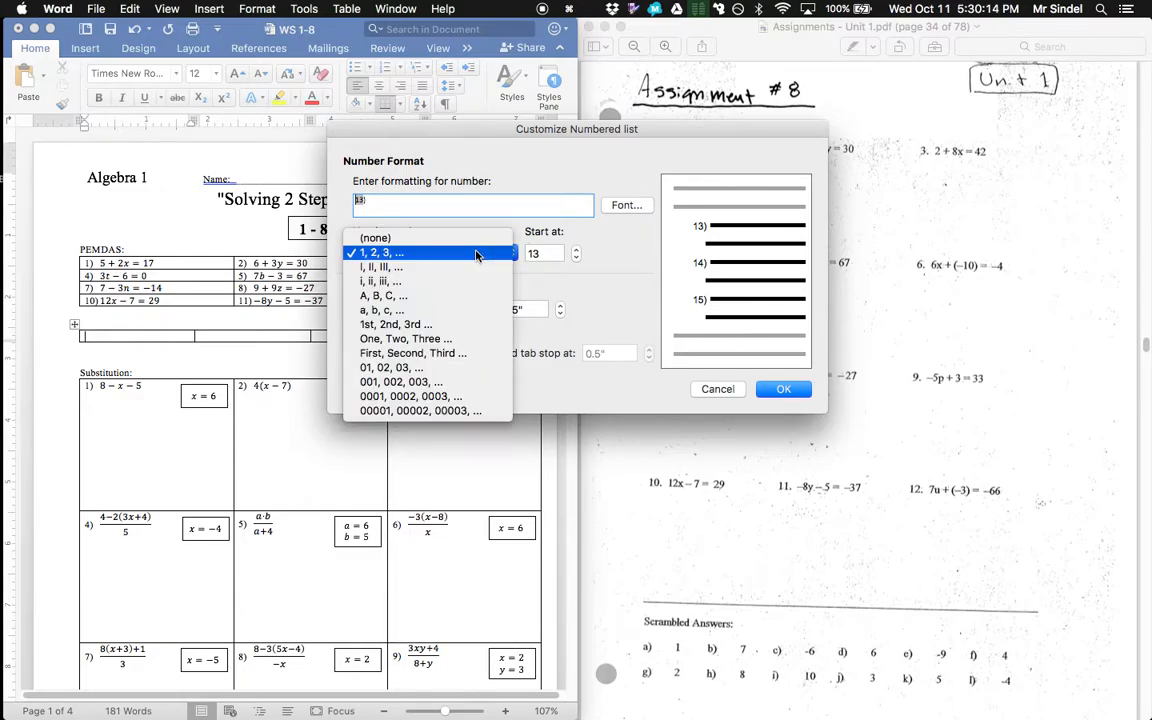
pyautogui.click(426, 296)
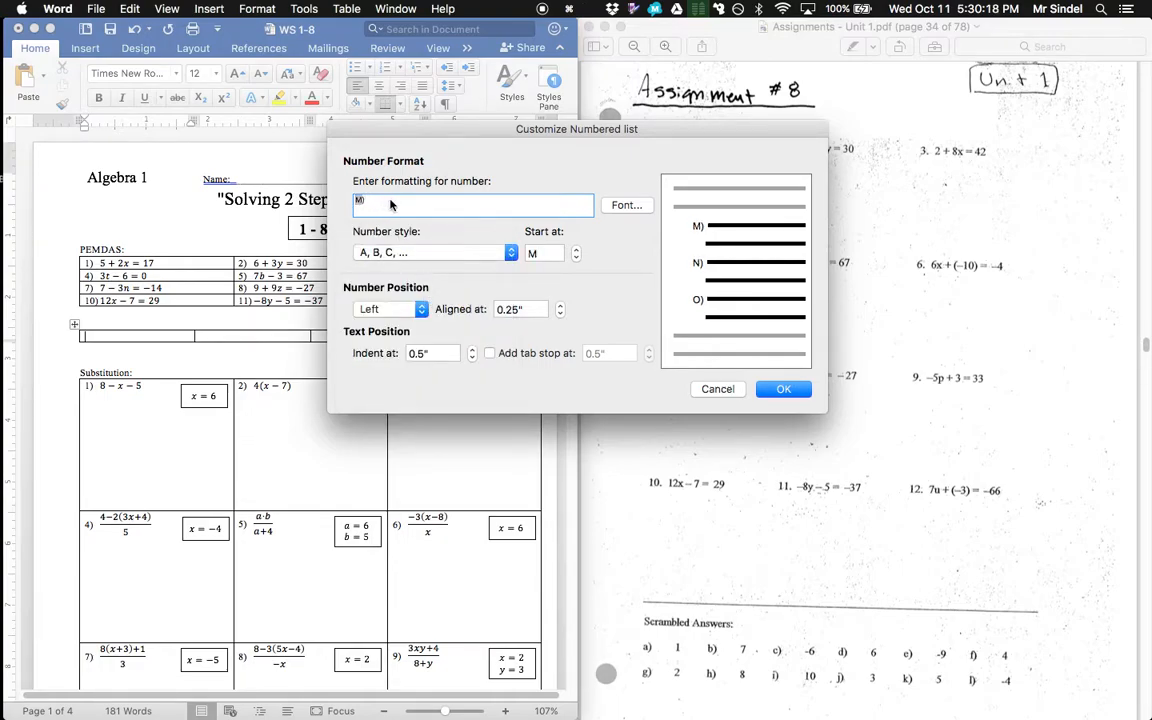
pyautogui.press('BackSpace')
pyautogui.write(')')
pyautogui.press('BackSpace')
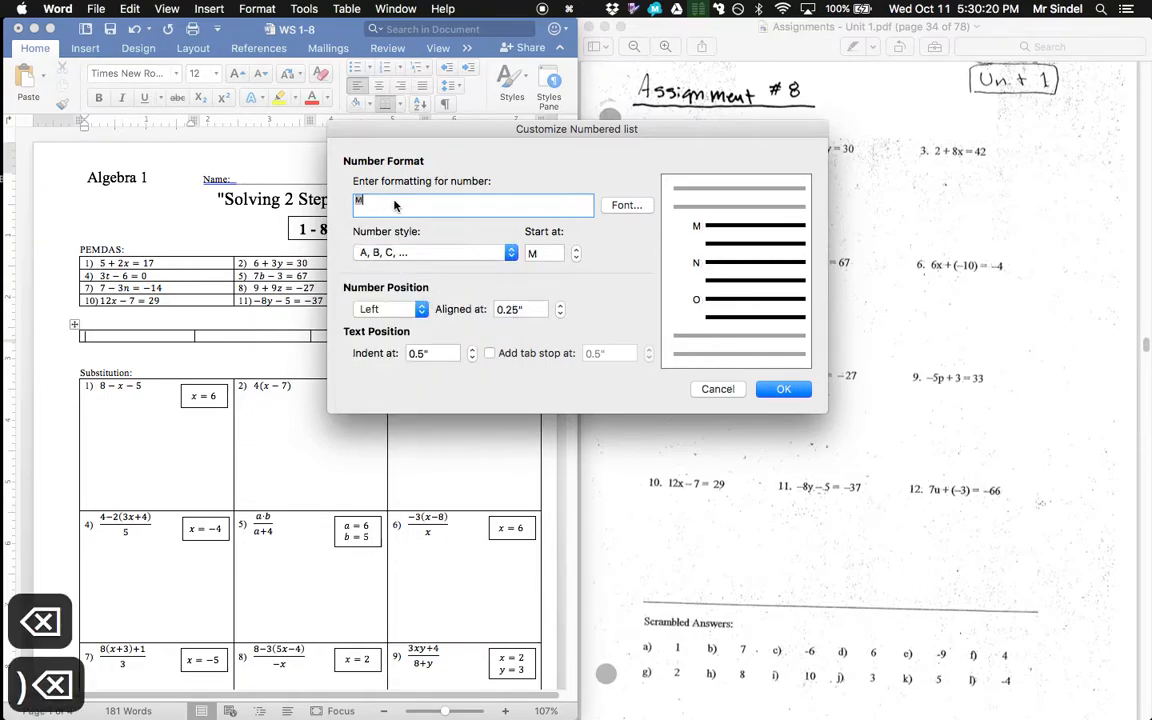
pyautogui.write('.')
pyautogui.press('BackSpace')
pyautogui.write(')')
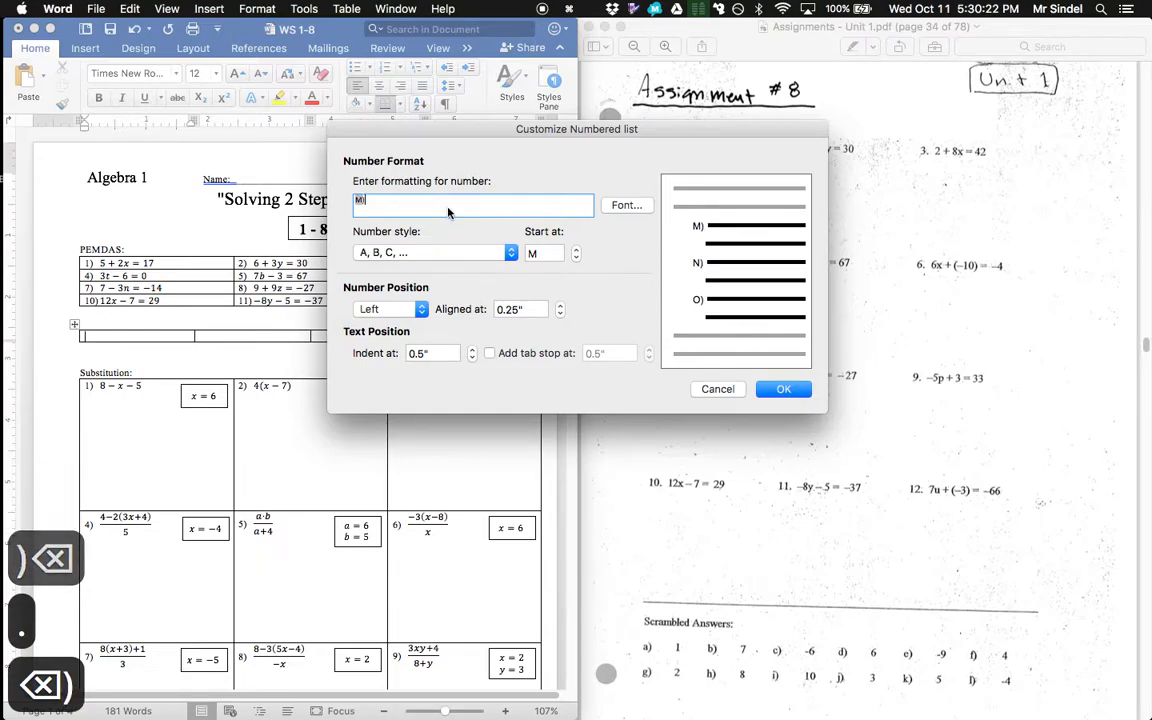
pyautogui.doubleClick(543, 253)
pyautogui.write('A')
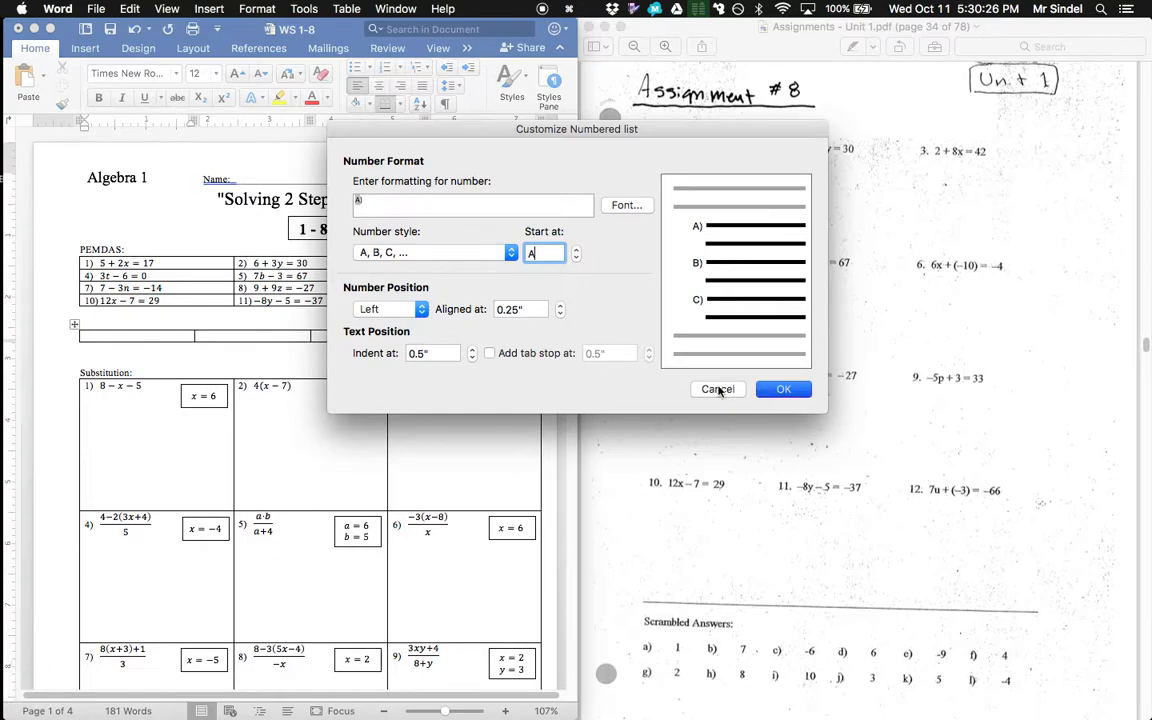
pyautogui.click(772, 390)
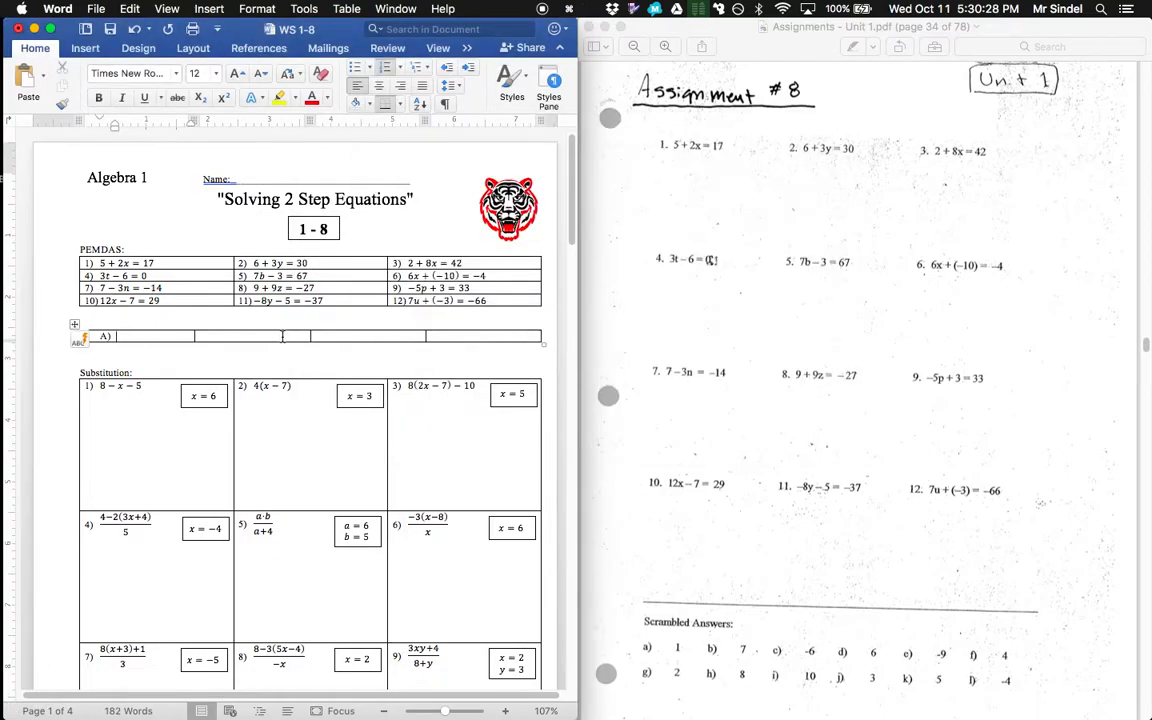
# Reduce the list indent and letter the remaining answer cells B) through L), extending the table to three rows
pyautogui.press('shift+super+m')
pyautogui.press('Tab')
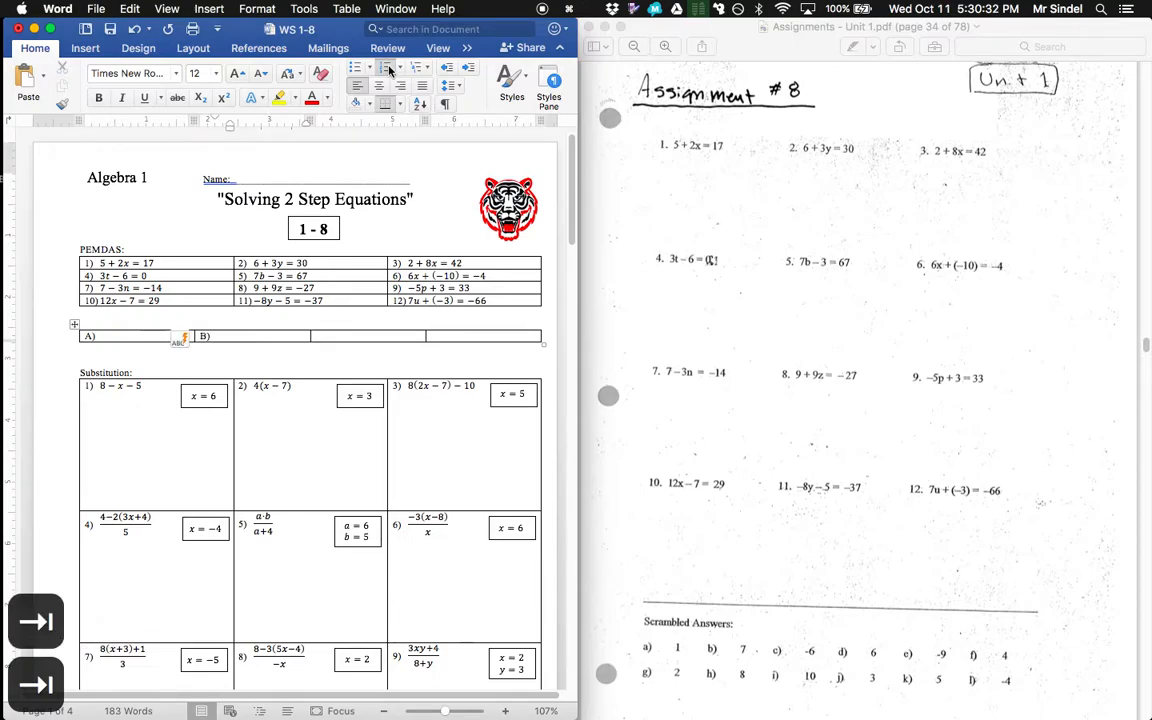
pyautogui.press('Tab')
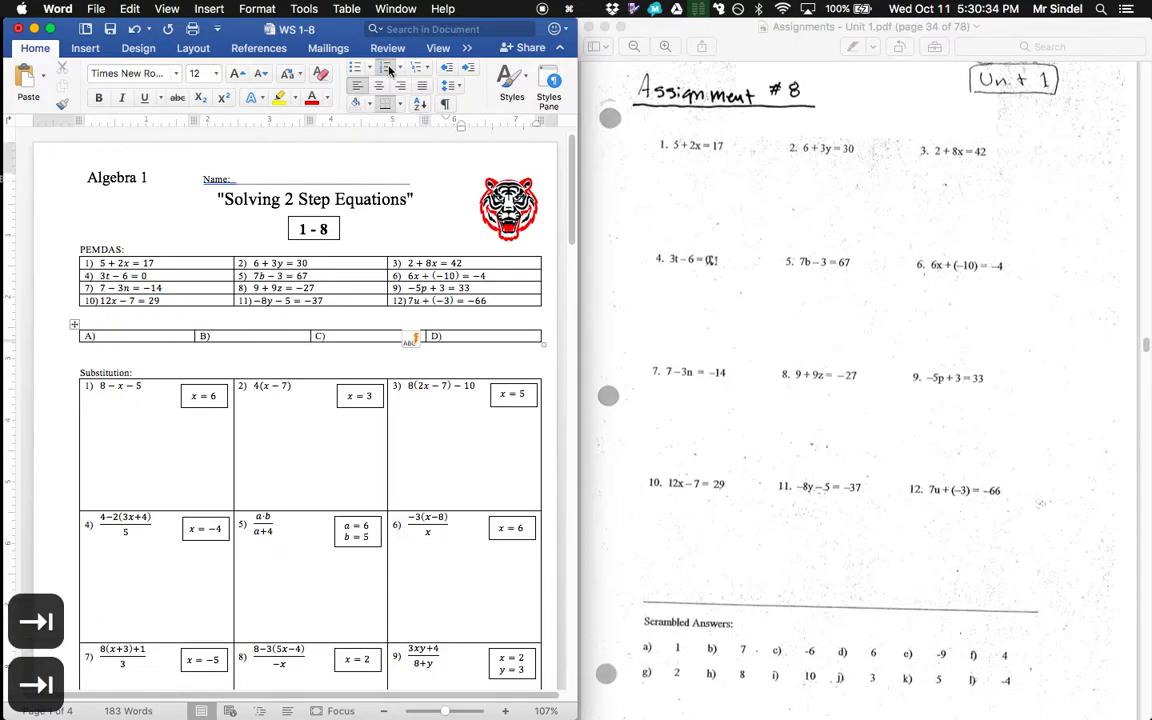
pyautogui.press('Tab')
pyautogui.press('Tab')
pyautogui.press('Tab')
pyautogui.press('Tab')
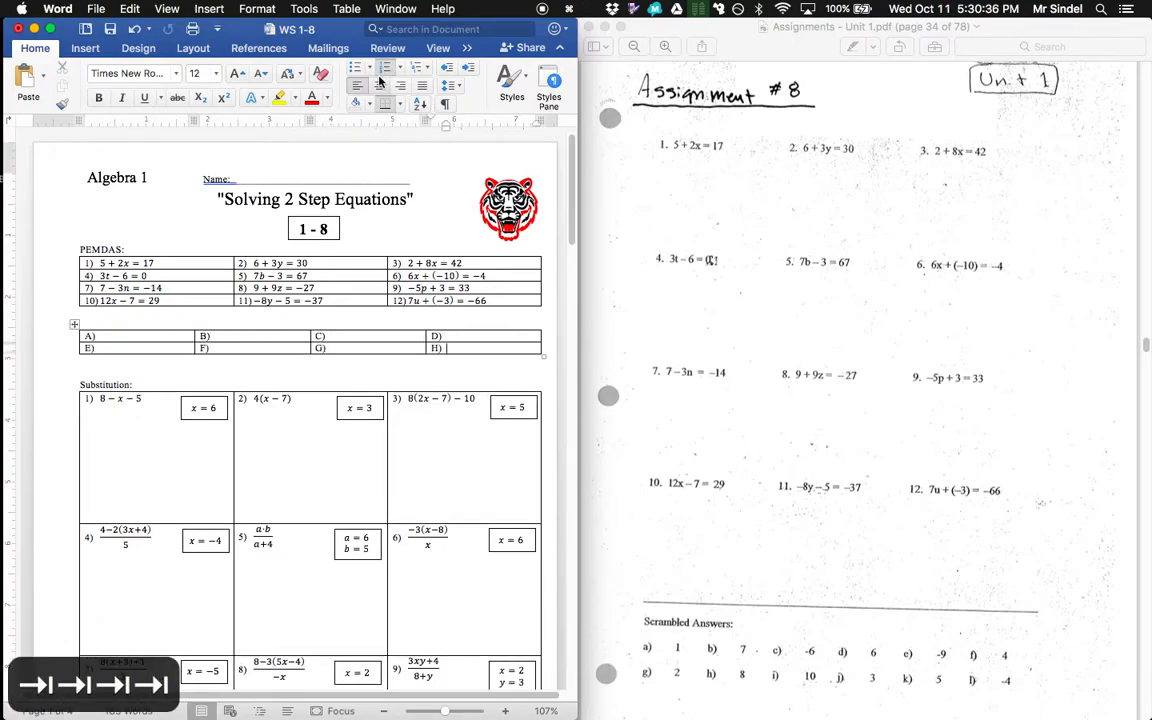
pyautogui.press('Tab')
pyautogui.press('Tab')
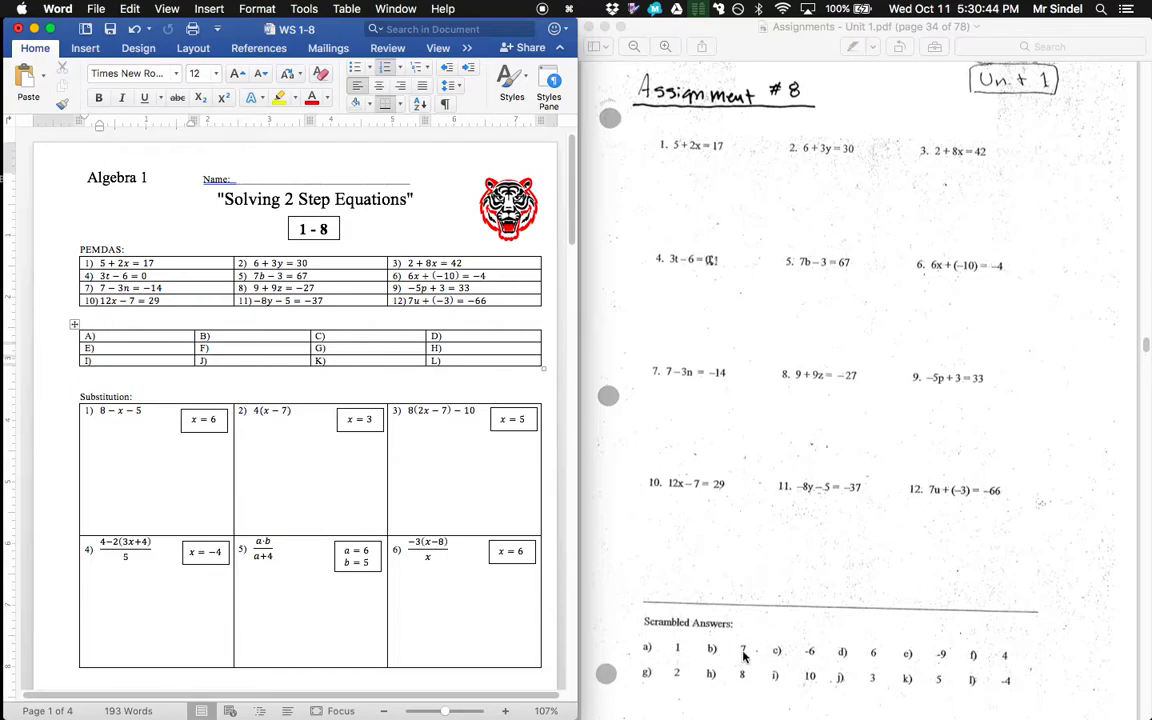
# Fill the answer table's first row with A) 1, B) 7, C) -6 and D) 6
pyautogui.write('1')
pyautogui.write('`')
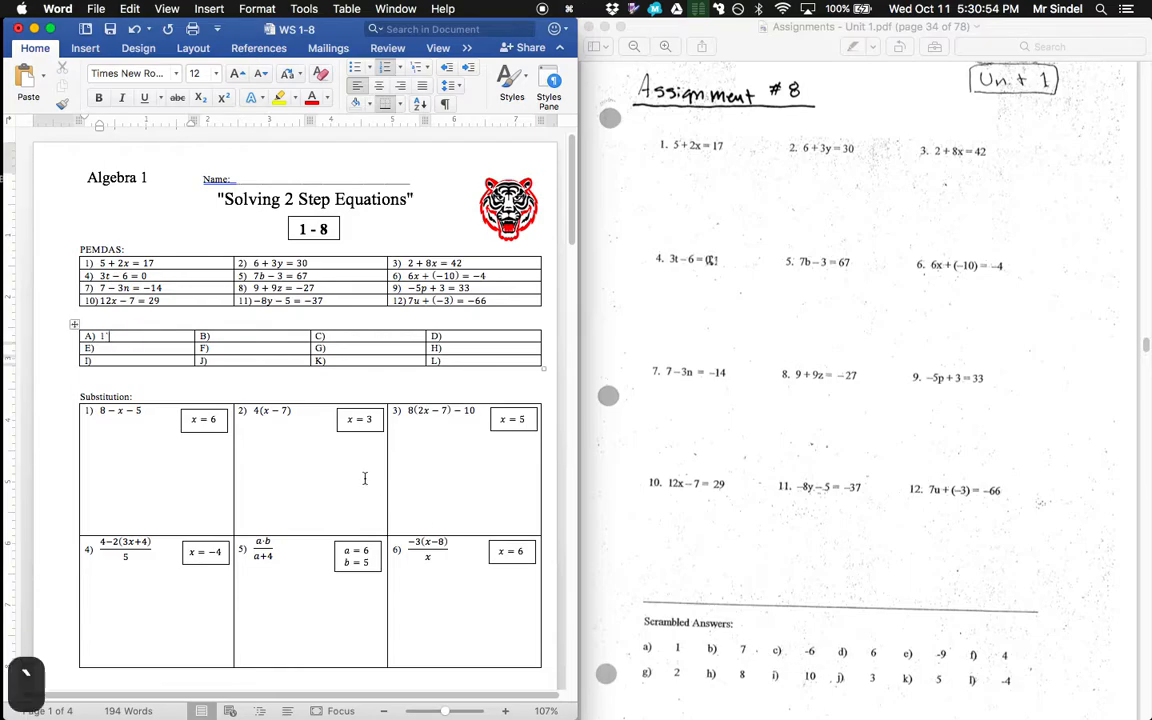
pyautogui.press('BackSpace')
pyautogui.press('Tab')
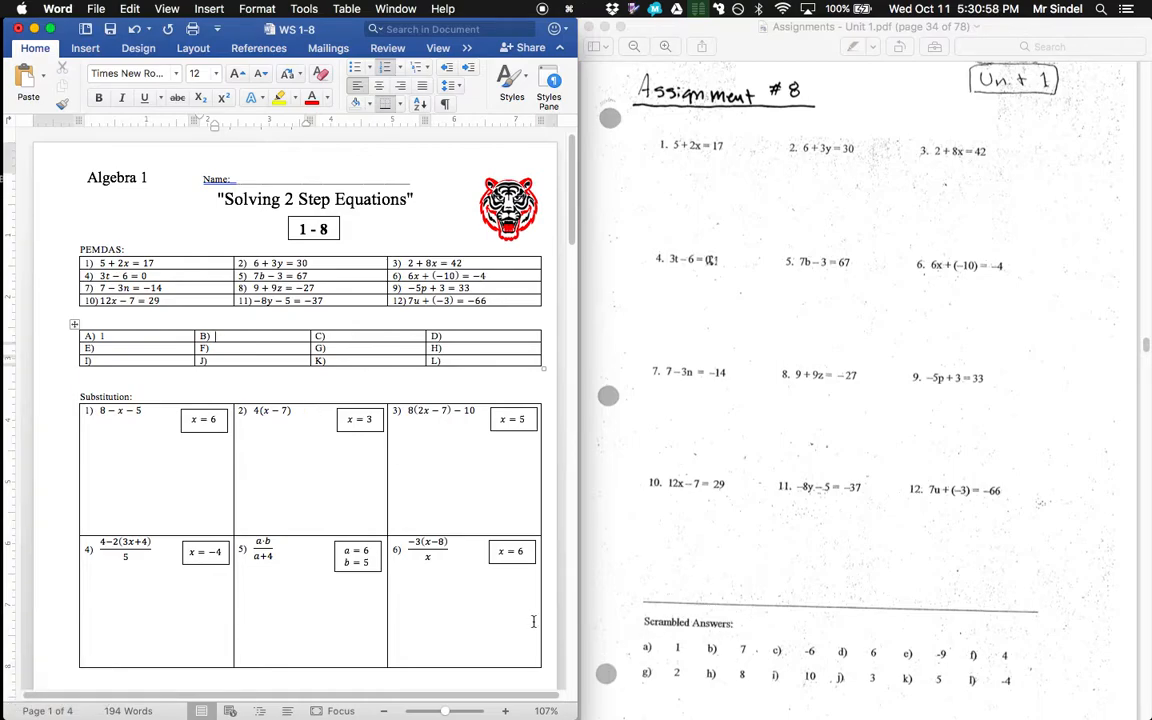
pyautogui.write('7')
pyautogui.press('Tab')
pyautogui.write('-6')
pyautogui.press('Tab')
pyautogui.write('6')
pyautogui.press('Tab')
# Fill the answer table's second row with E) -9, F) 4, G) 2 and H) 8
pyautogui.write('-9')
pyautogui.press('Tab')
pyautogui.write('4')
pyautogui.press('Tab')
pyautogui.write('2')
pyautogui.press('Tab')
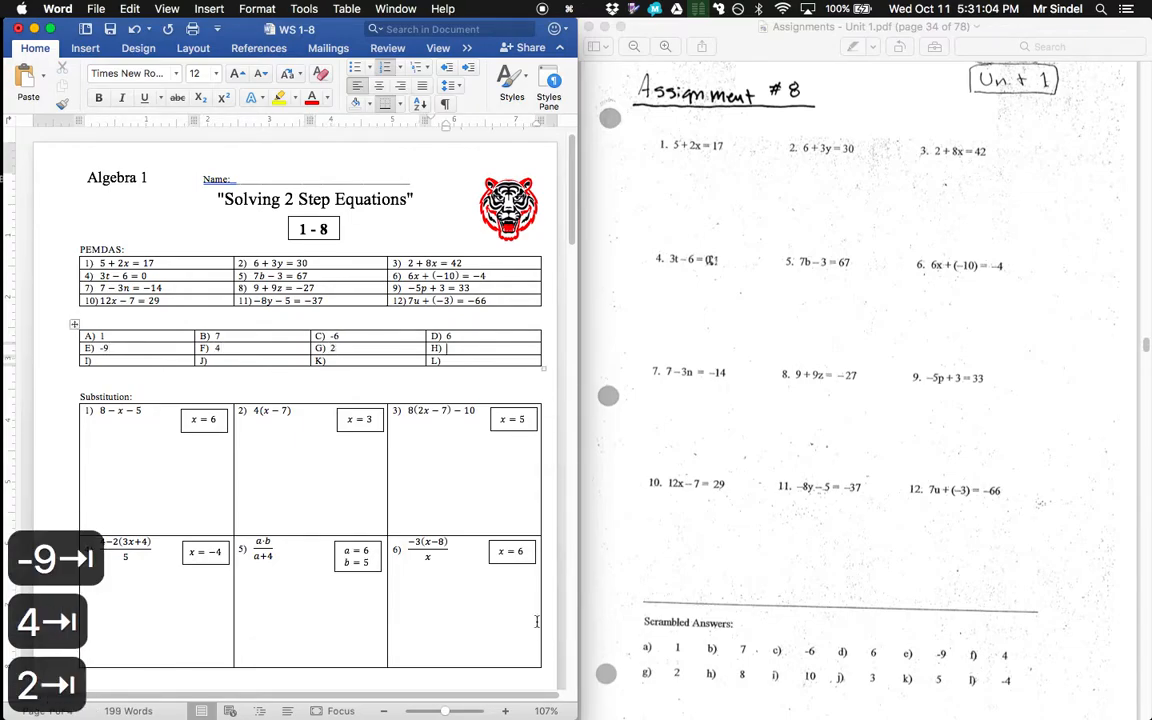
pyautogui.write('8')
pyautogui.press('Tab')
# Fill the answer table's third row with I) 10, J) 3, K) 5 and L) -4
pyautogui.write('10')
pyautogui.press('Tab')
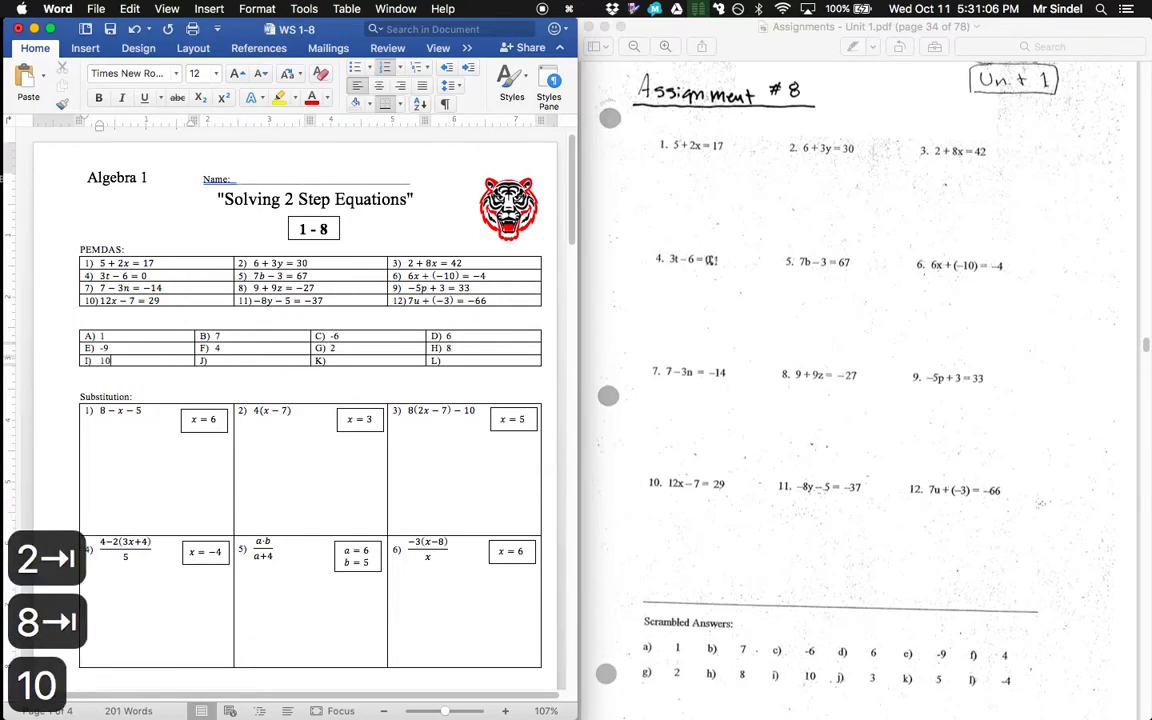
pyautogui.write('3')
pyautogui.press('Tab')
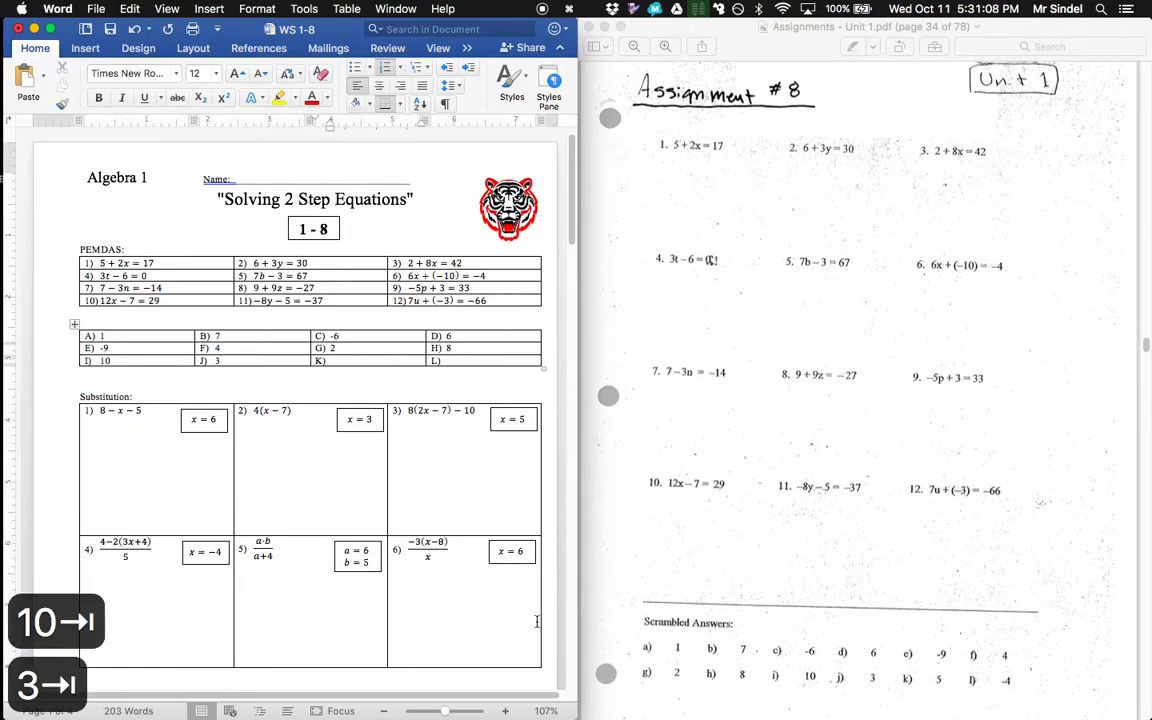
pyautogui.write('5')
pyautogui.press('Tab')
pyautogui.write('-4')
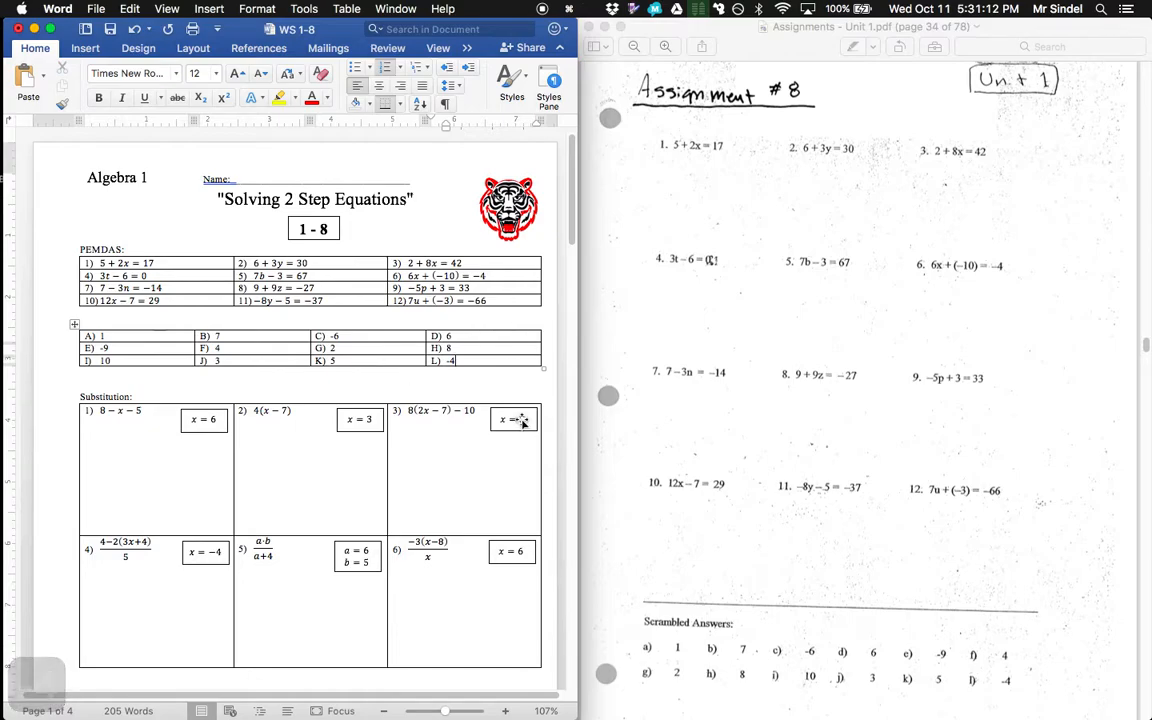
# Make the answer table taller and distribute its three rows evenly at about 0.36" each
pyautogui.scroll(-15, 365, 385)
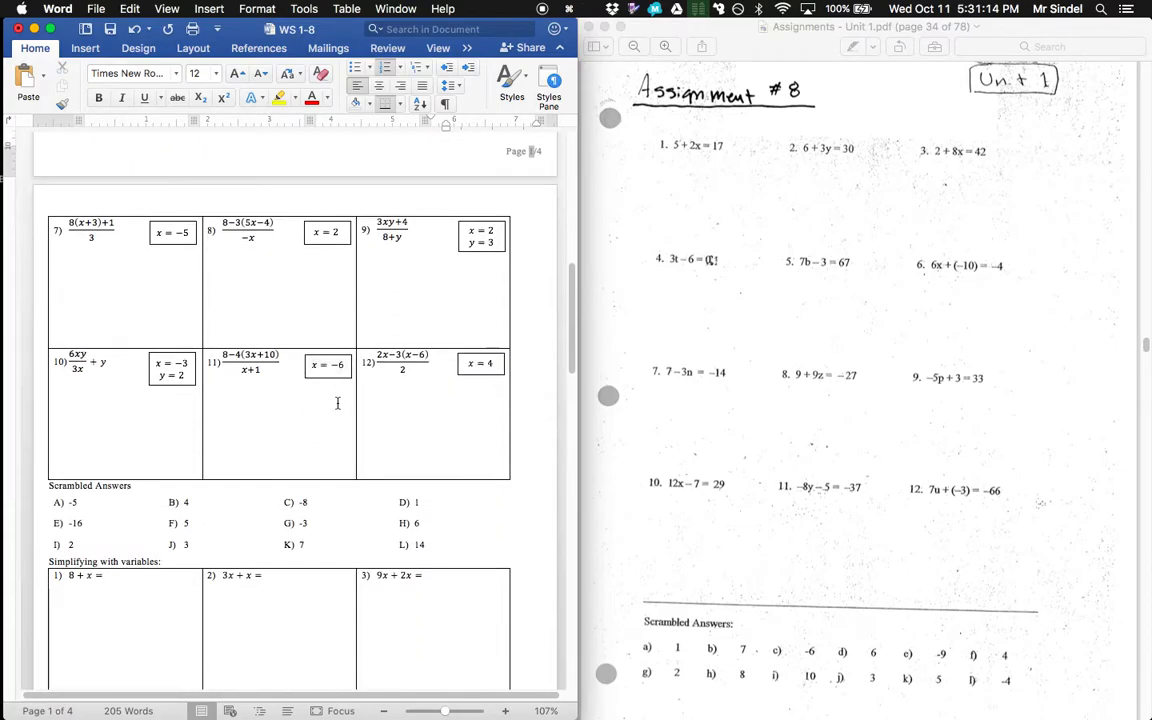
pyautogui.scroll(-4, 338, 401)
pyautogui.scroll(10, 216, 319)
pyautogui.scroll(6, 293, 312)
pyautogui.moveTo(287, 362); pyautogui.dragTo(290, 398)
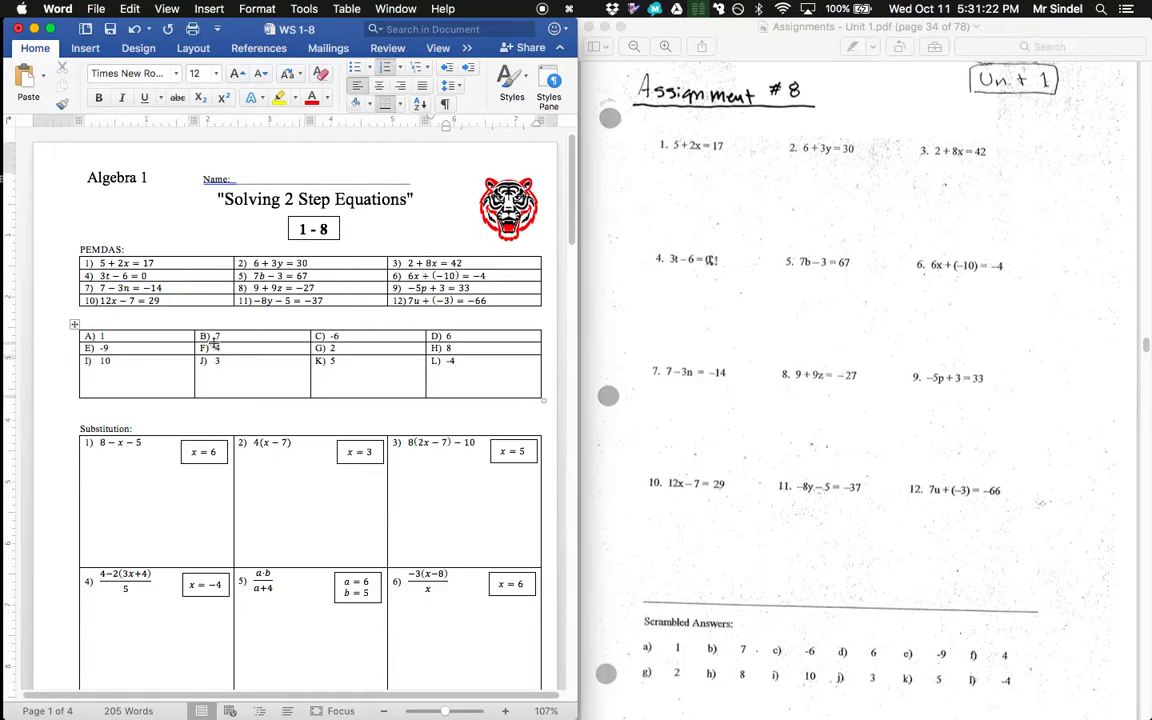
pyautogui.moveTo(160, 336); pyautogui.dragTo(463, 362)
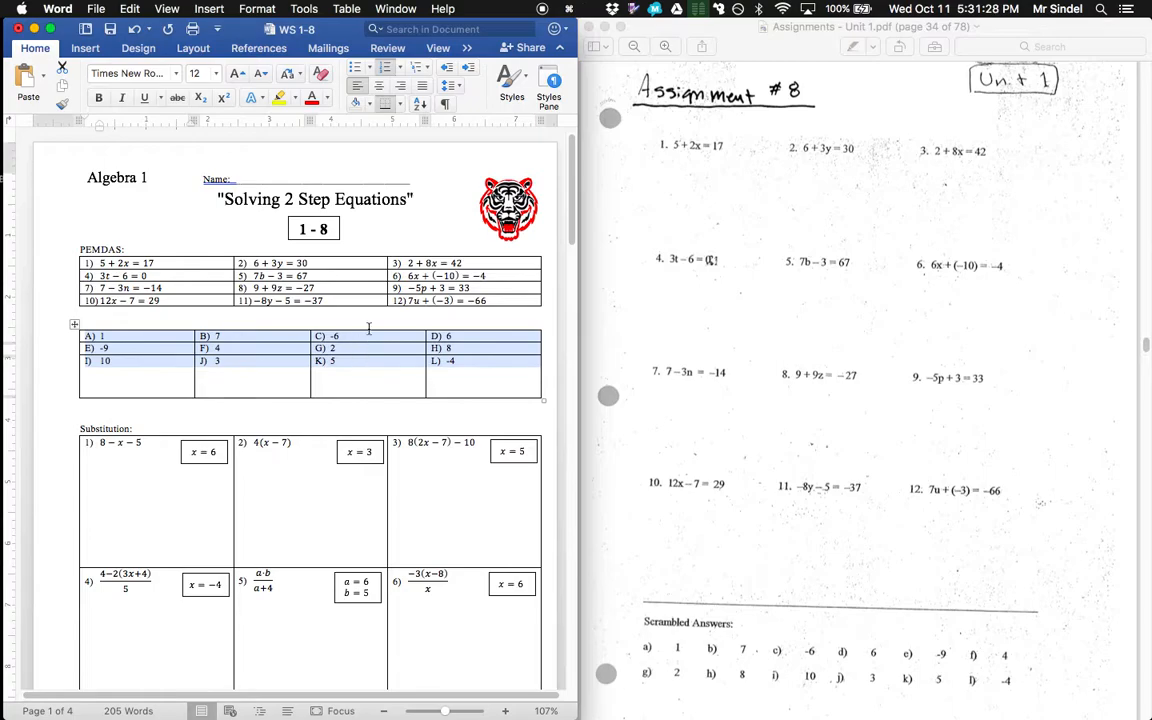
pyautogui.press('super+Up')
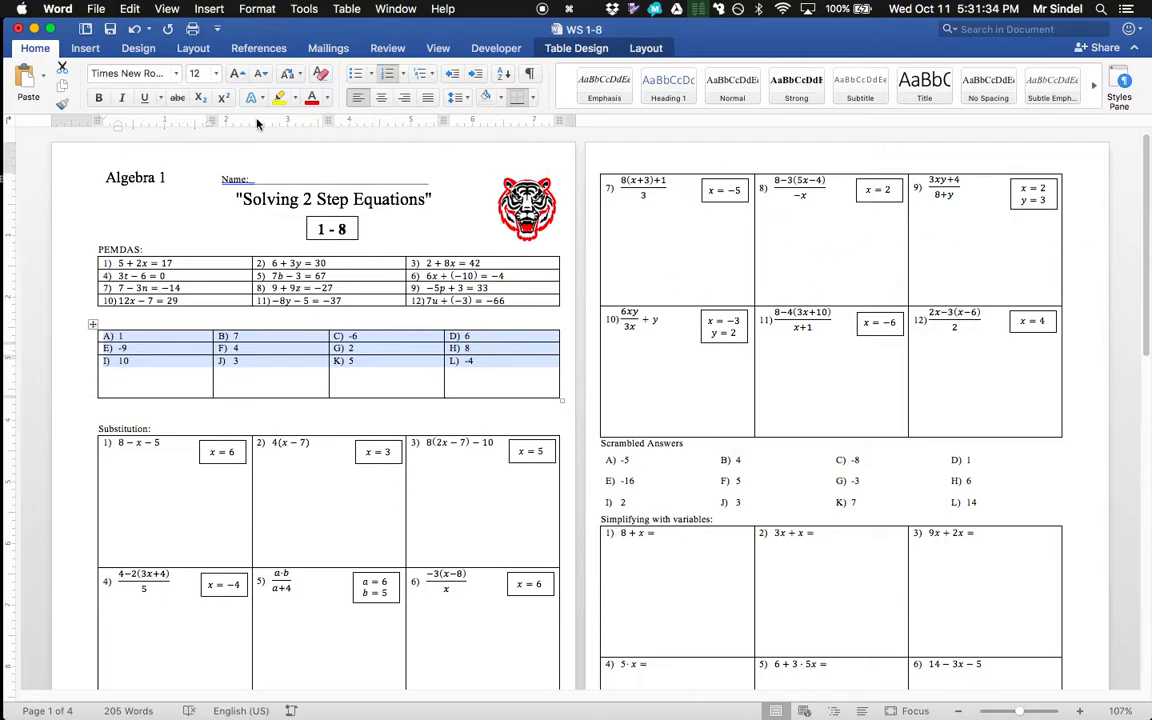
pyautogui.press('super+Tab')
pyautogui.press('super+Tab')
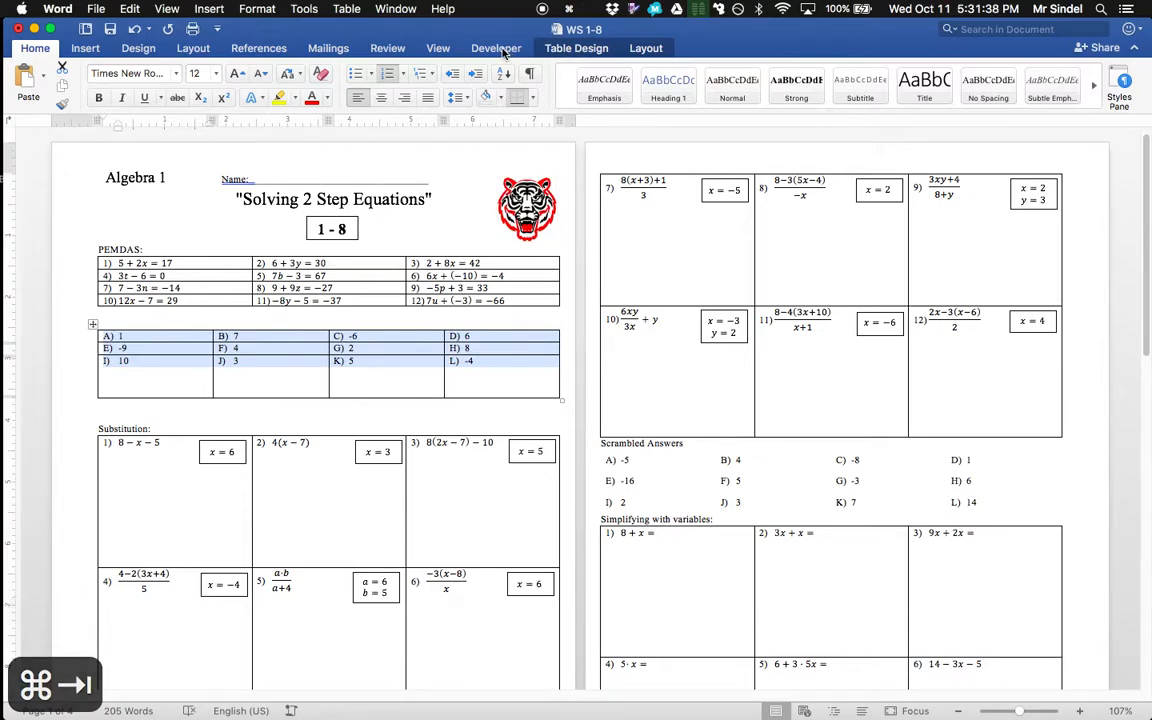
pyautogui.click(641, 52)
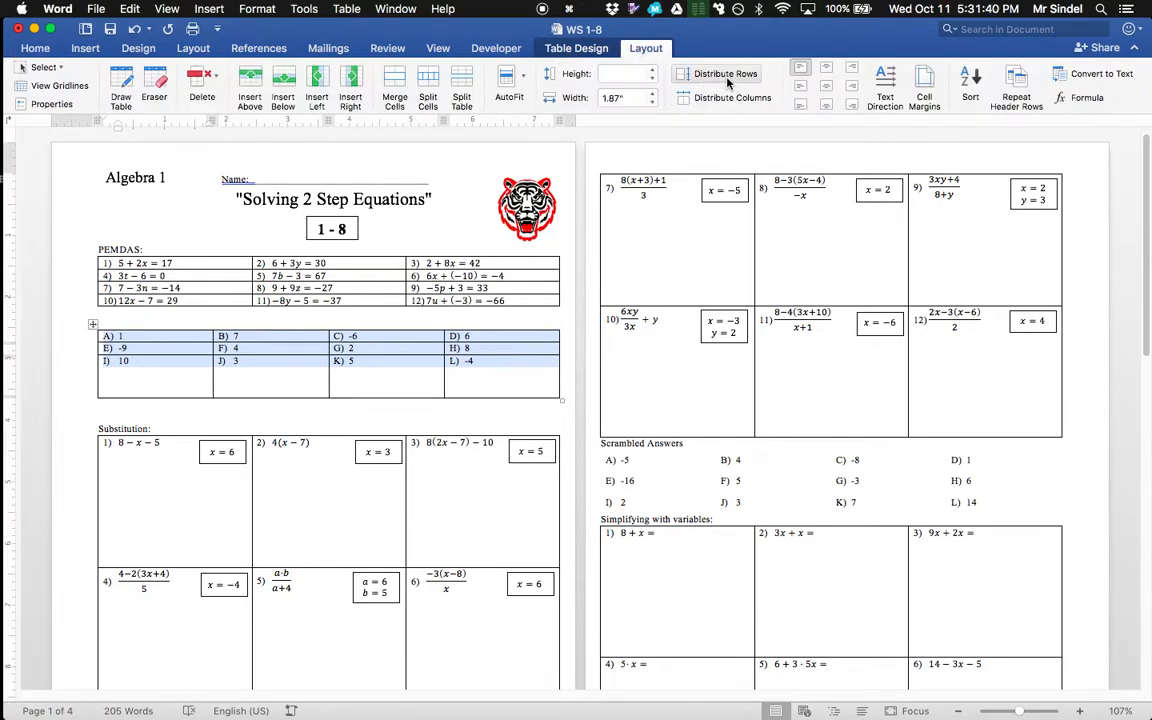
pyautogui.click(682, 73)
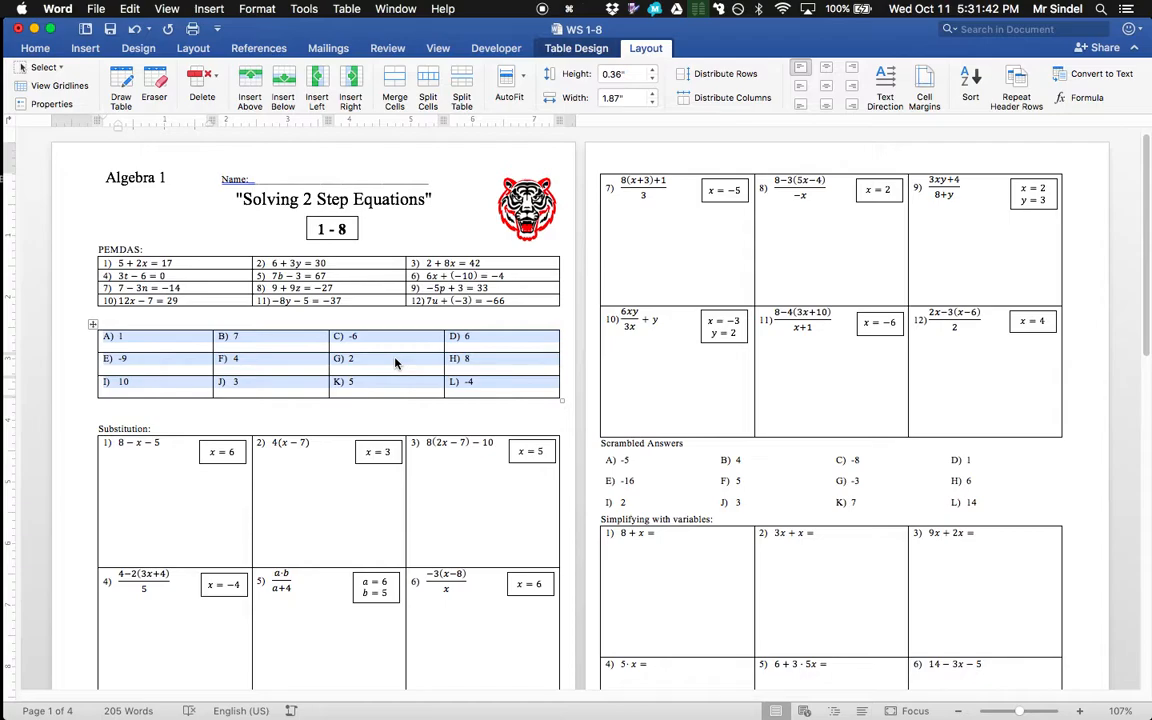
# Center the answers vertically in their cells with left alignment and remove all borders from the answer table
pyautogui.click(800, 85)
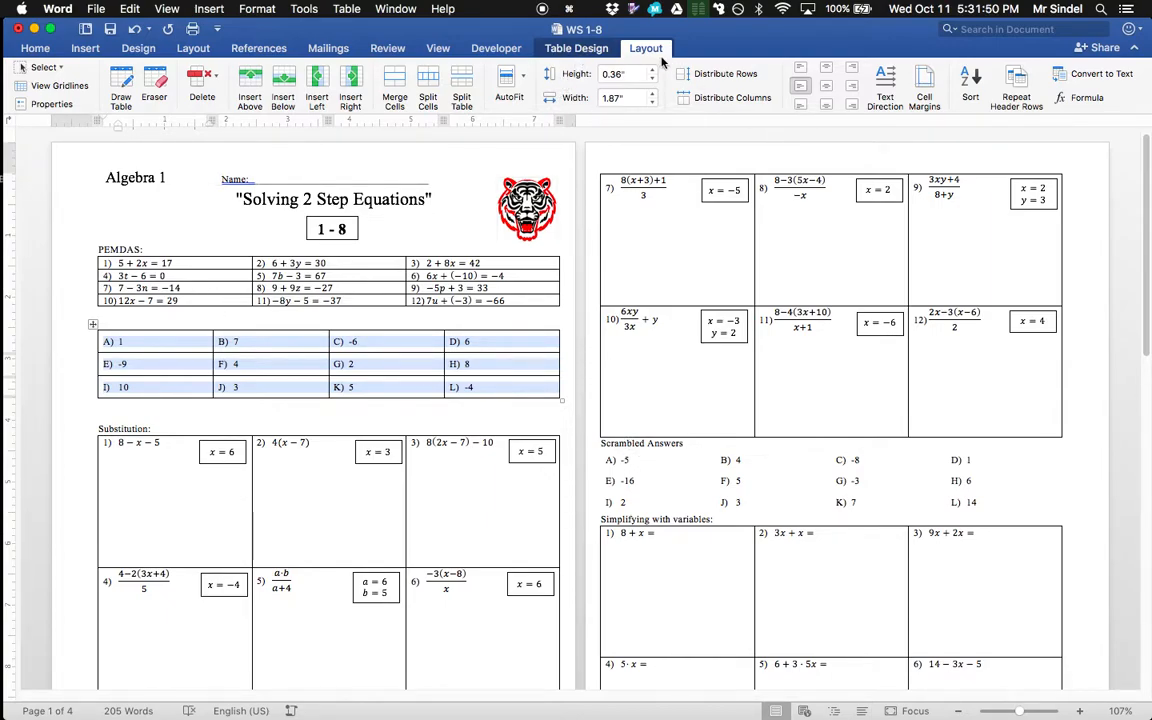
pyautogui.click(576, 48)
pyautogui.click(1067, 86)
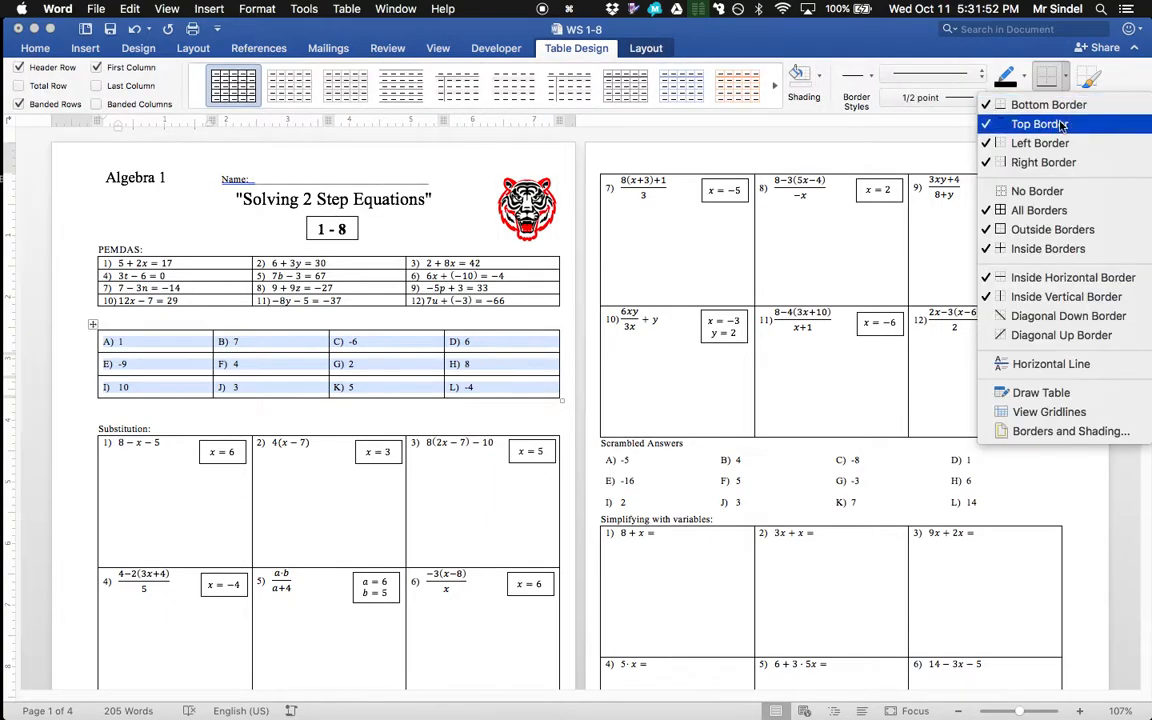
pyautogui.click(995, 174)
# Enter the heading "Scrambled Answers" on the blank line above the answer table
pyautogui.click(100, 323)
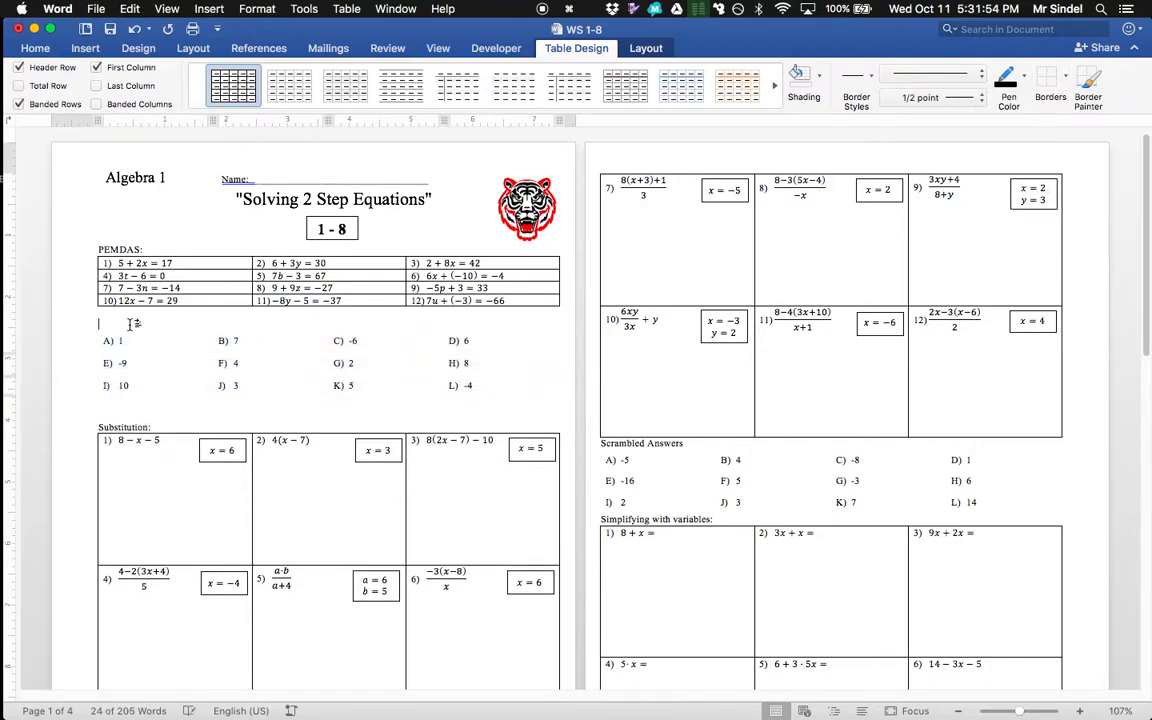
pyautogui.write('Scrambled Answers')
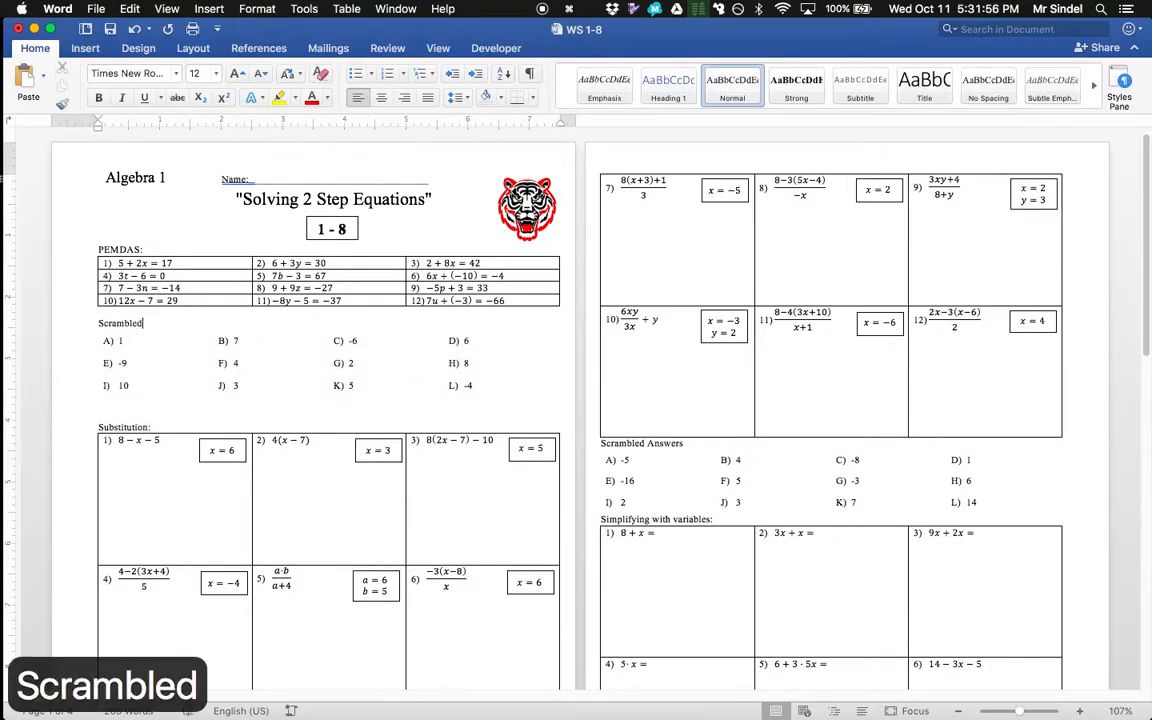
# Delete the blank line between the problem table and the "Scrambled Answers" heading
pyautogui.click(114, 313)
pyautogui.press('BackSpace')
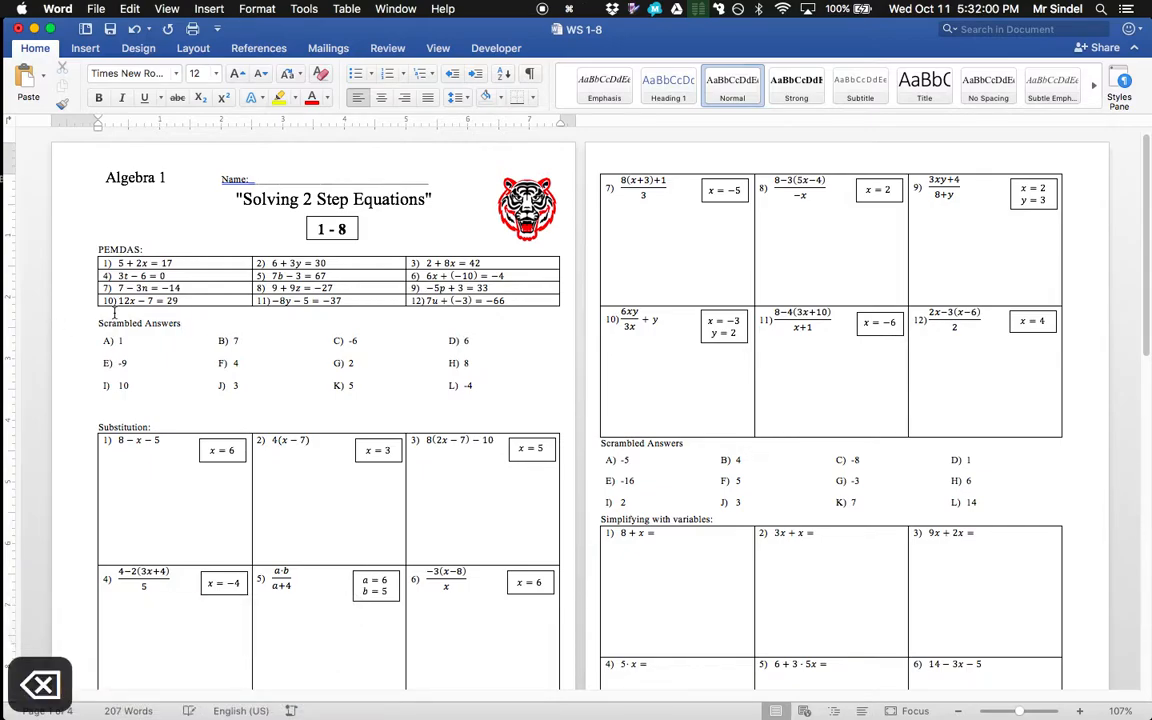
pyautogui.press('Delete')
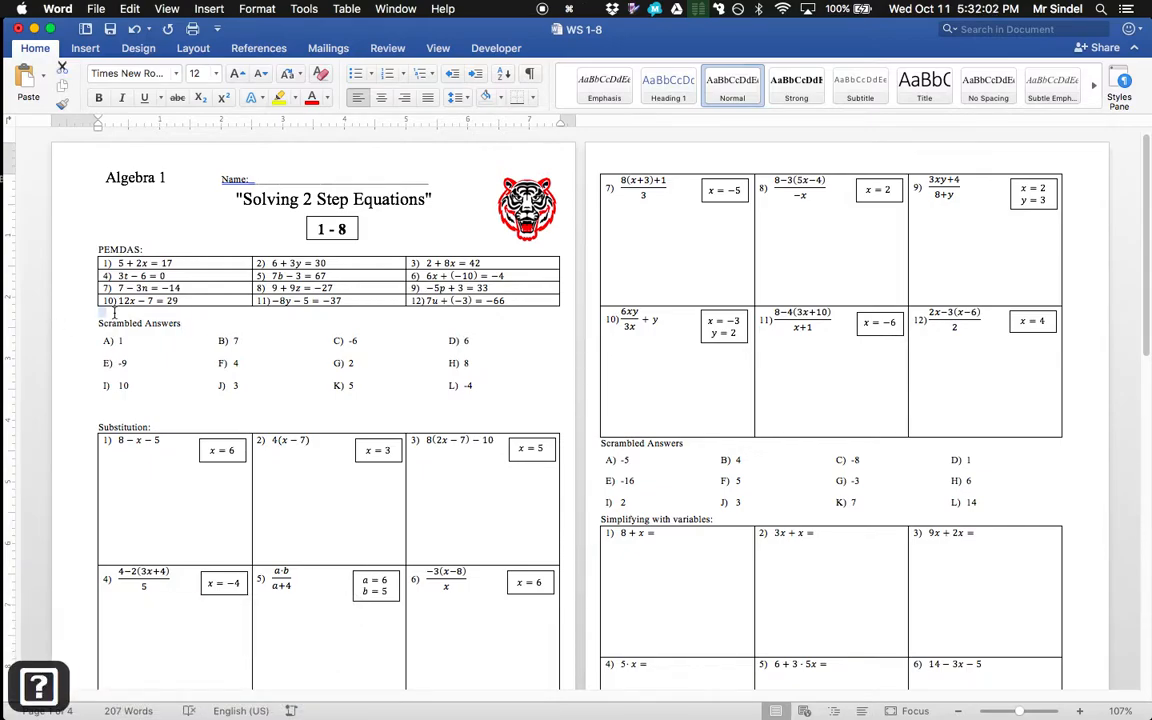
pyautogui.press('BackSpace')
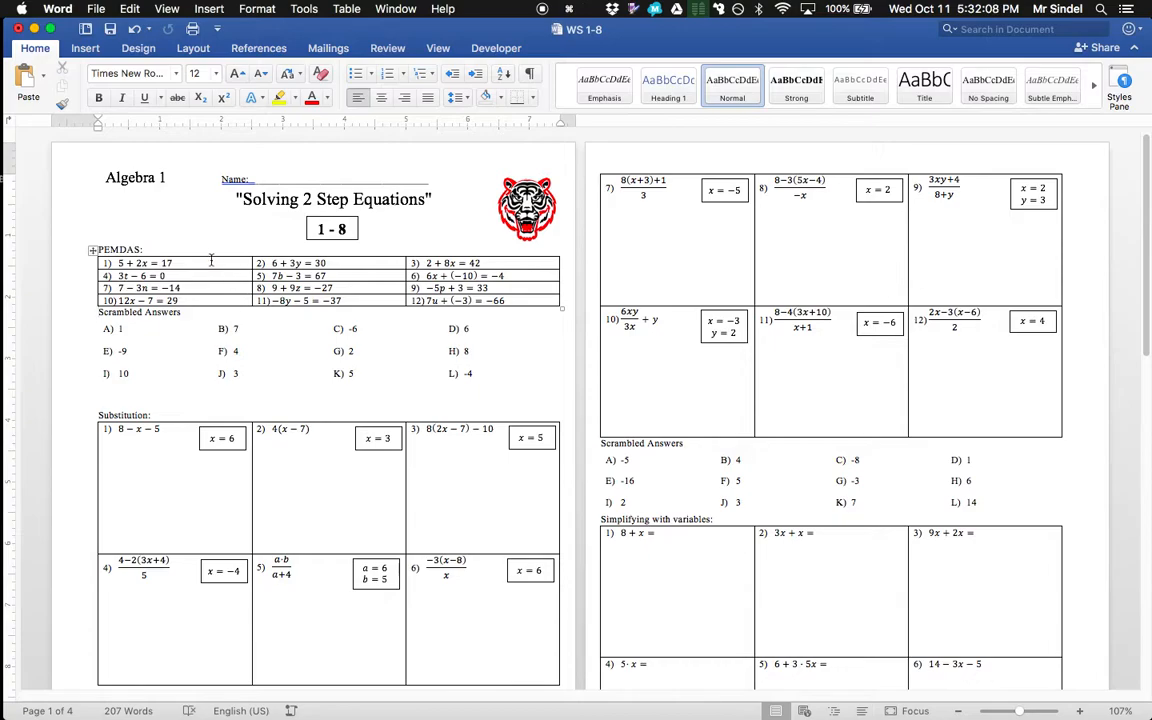
# Stretch the problem table's last row downward until the scrambled answers sit at the bottom of page 1
pyautogui.scroll(-3, 236, 288)
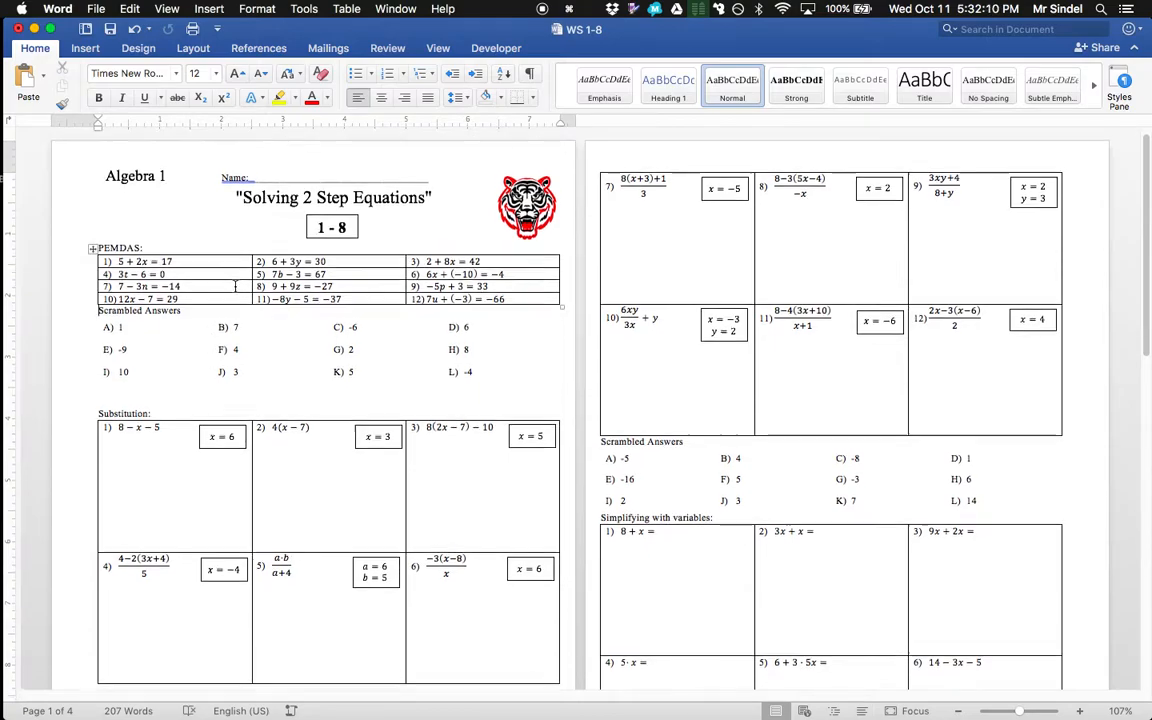
pyautogui.moveTo(221, 265); pyautogui.dragTo(195, 652)
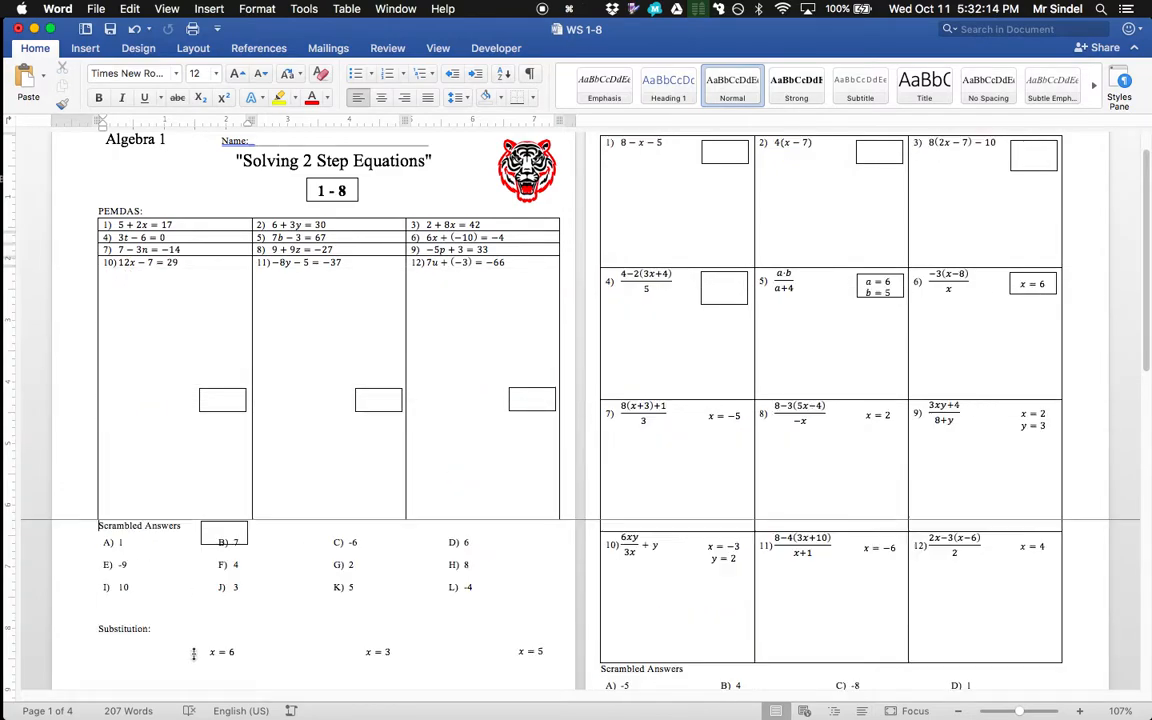
pyautogui.scroll(-5, 225, 430)
pyautogui.scroll(-1, 225, 428)
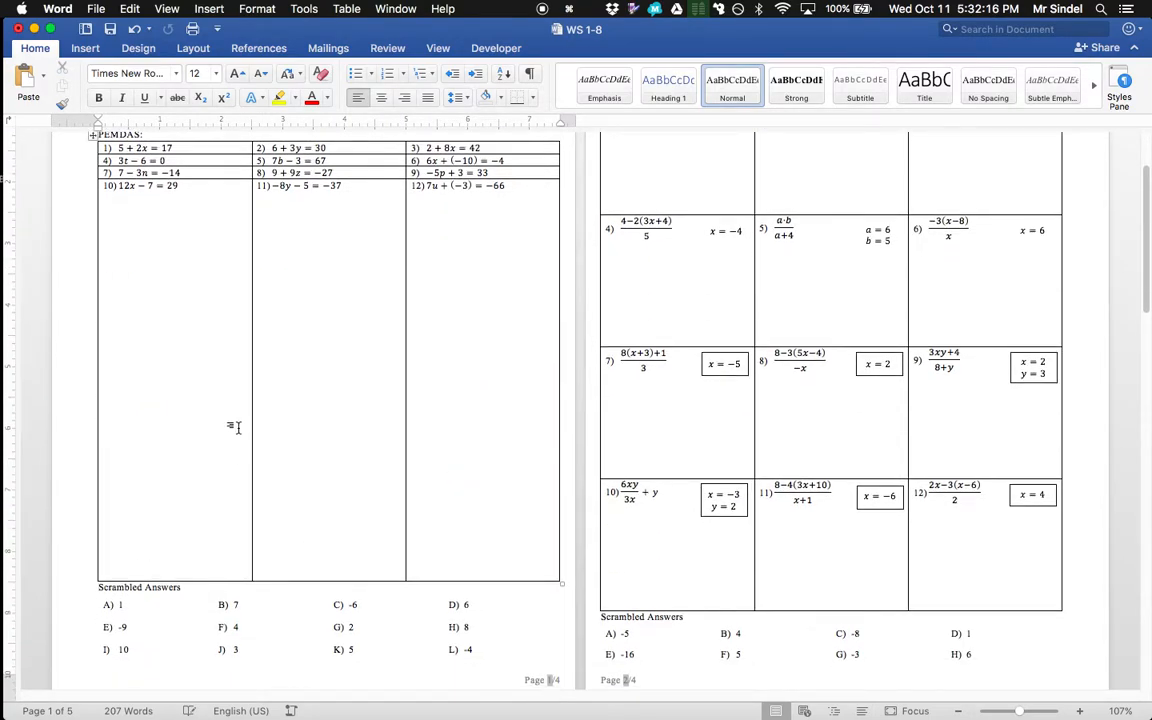
pyautogui.moveTo(213, 580); pyautogui.dragTo(213, 593)
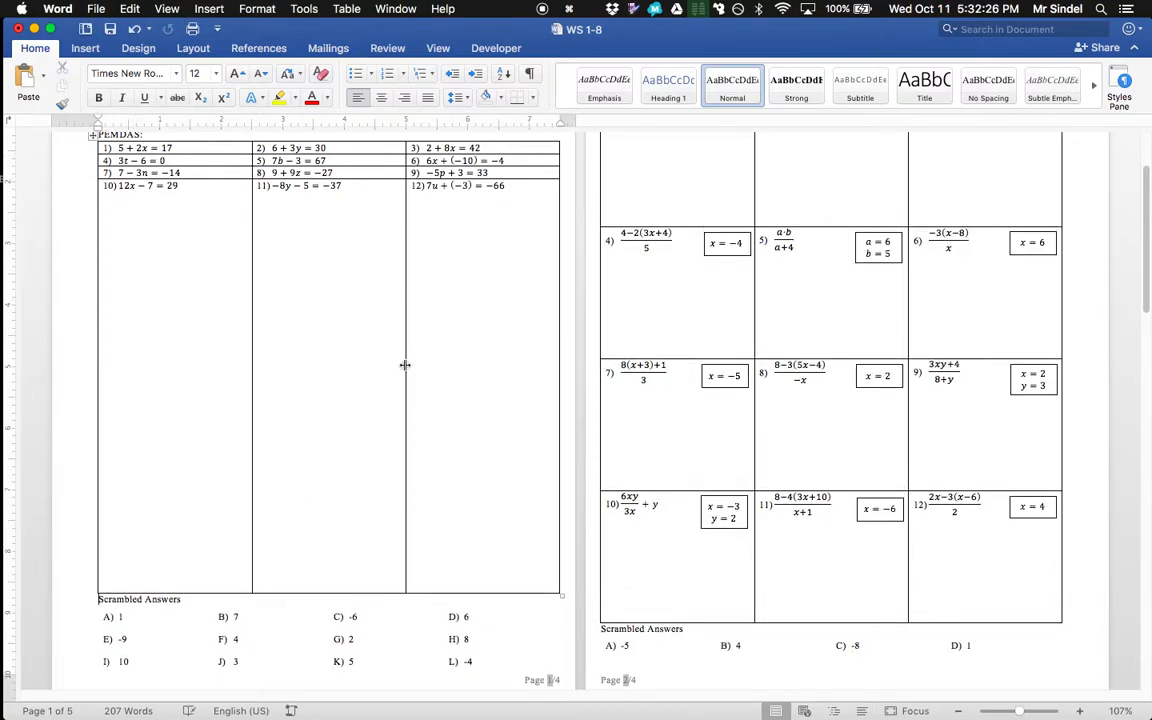
# Distribute the problem table's four rows evenly at 1.83" each
pyautogui.scroll(3, 401, 366)
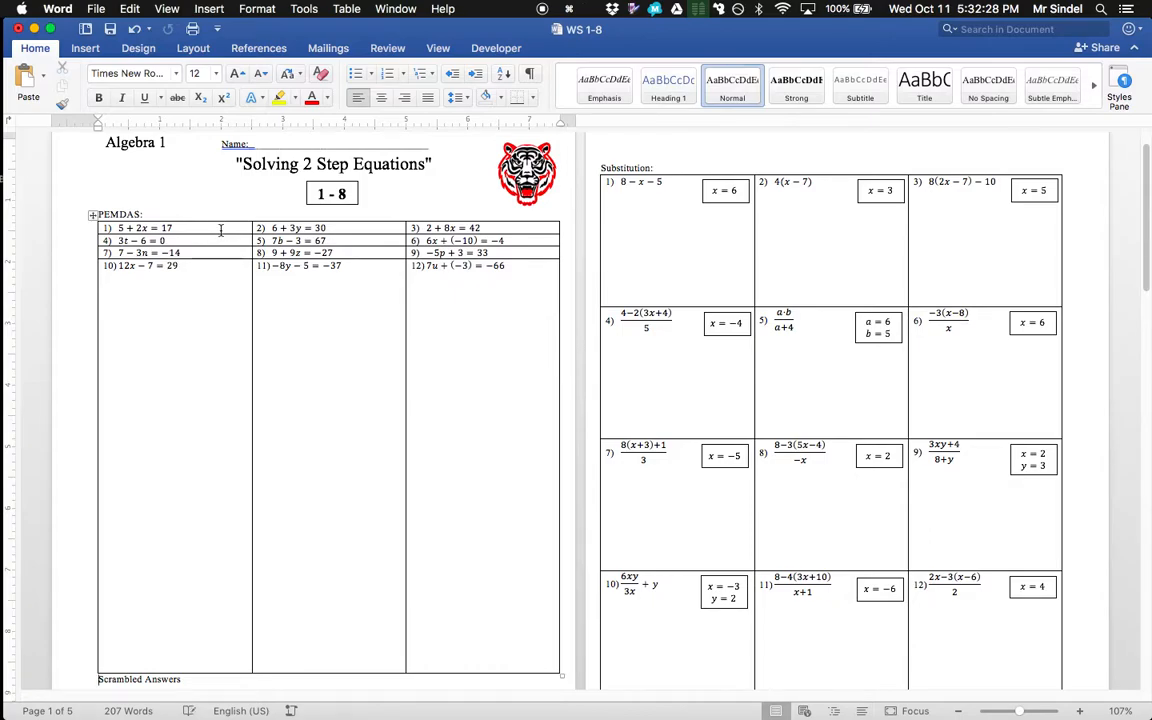
pyautogui.moveTo(221, 230); pyautogui.dragTo(489, 345)
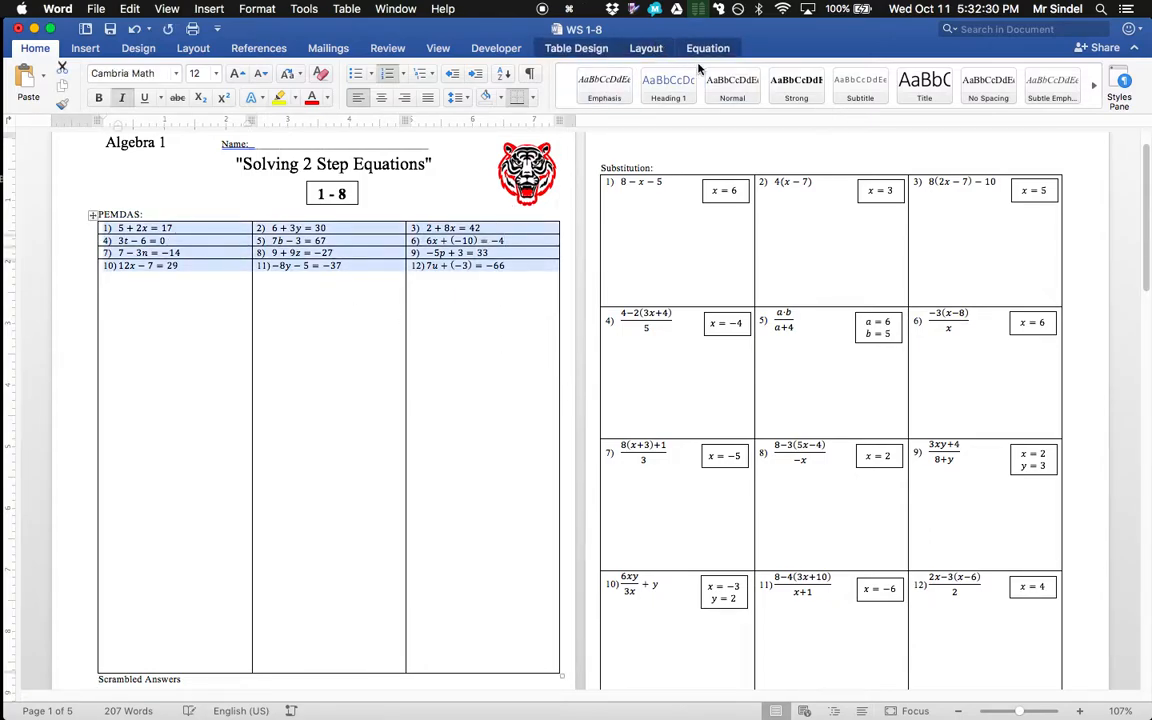
pyautogui.click(645, 48)
pyautogui.click(720, 73)
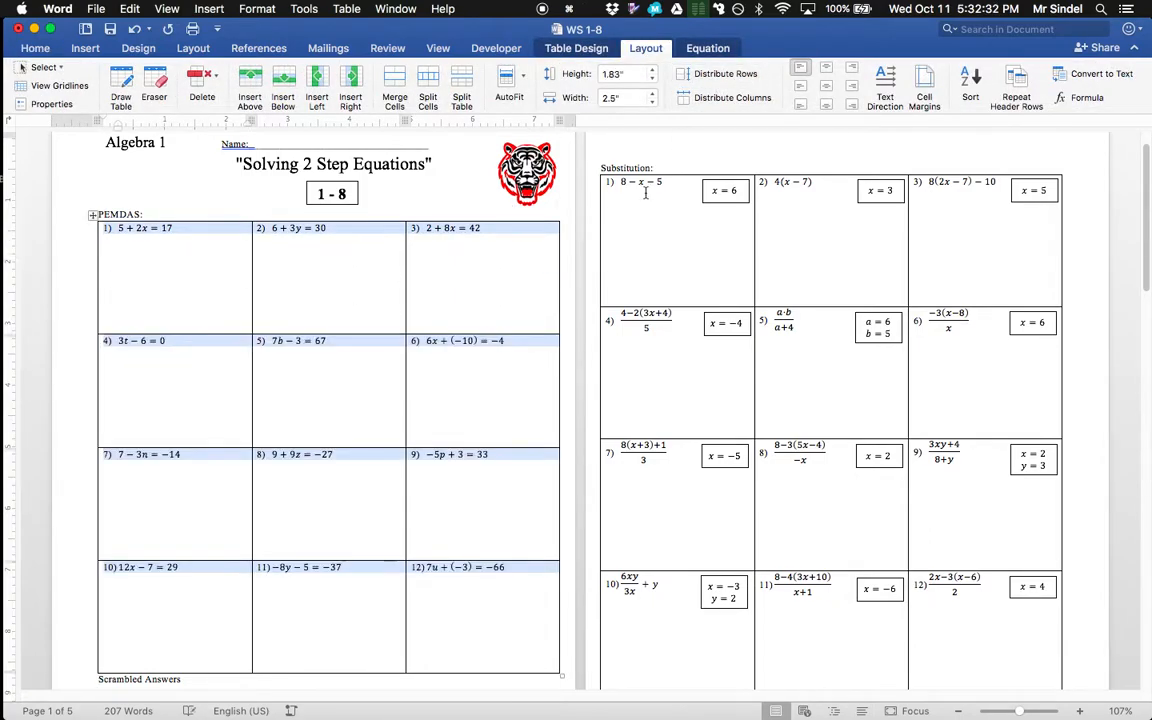
pyautogui.click(480, 278)
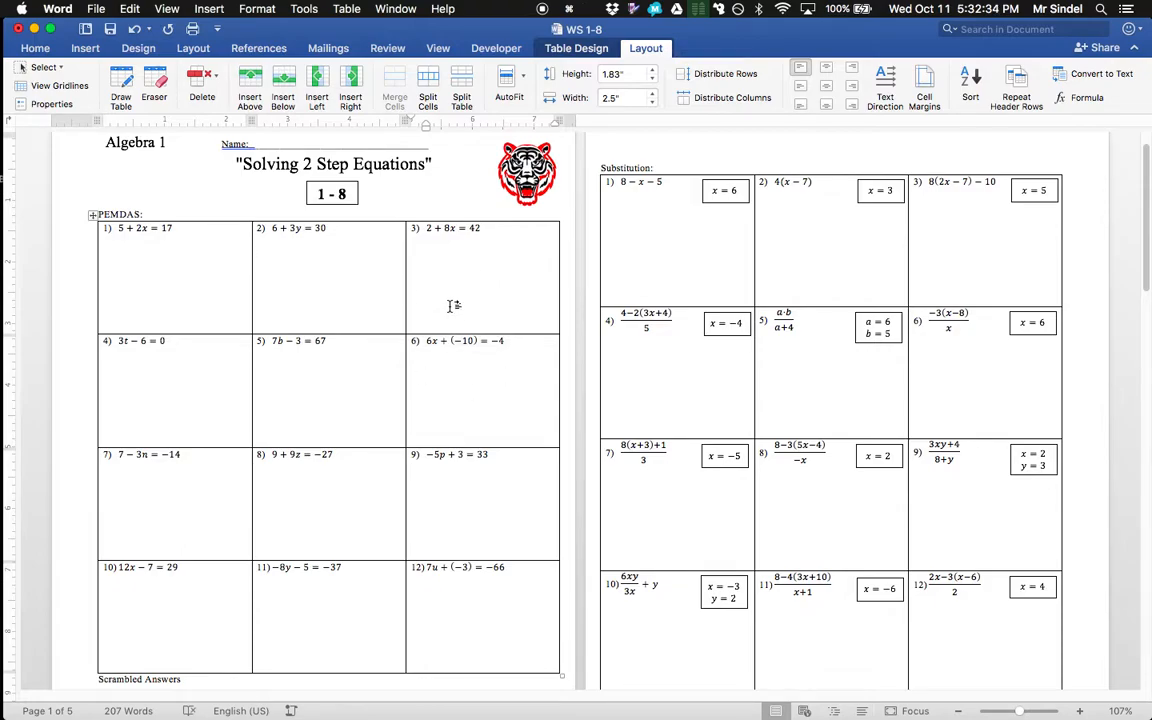
# Try removing all borders from the problem table, and undo the change
pyautogui.moveTo(234, 240); pyautogui.dragTo(514, 596)
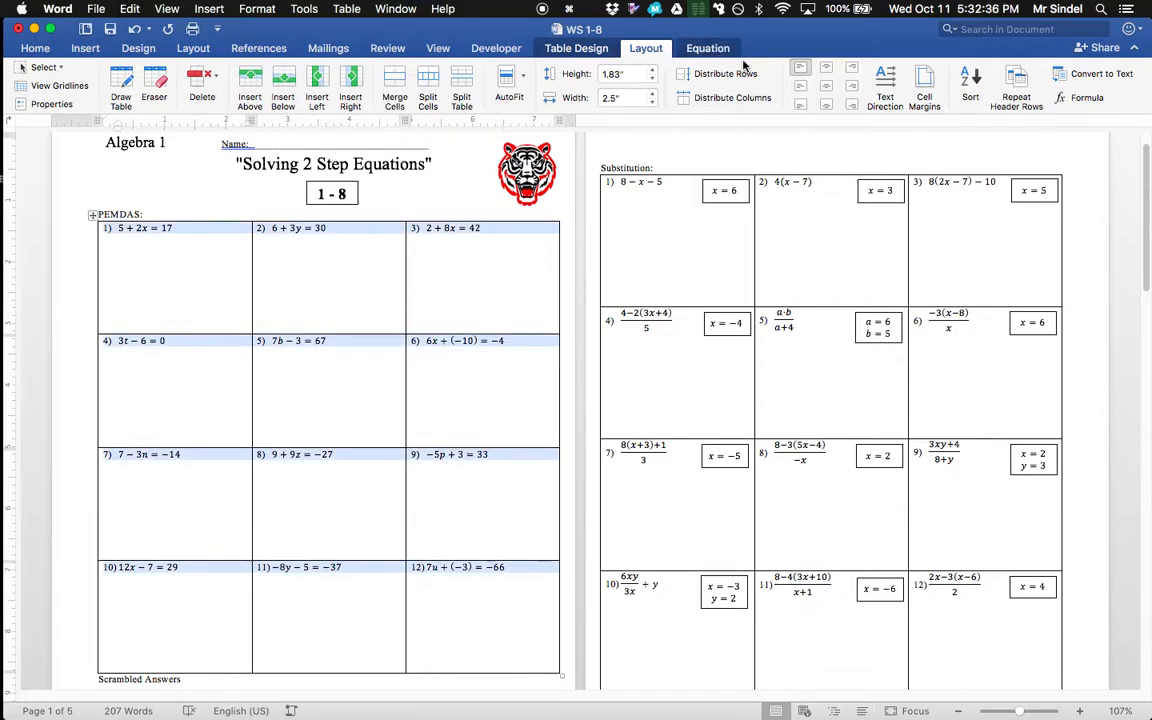
pyautogui.click(576, 48)
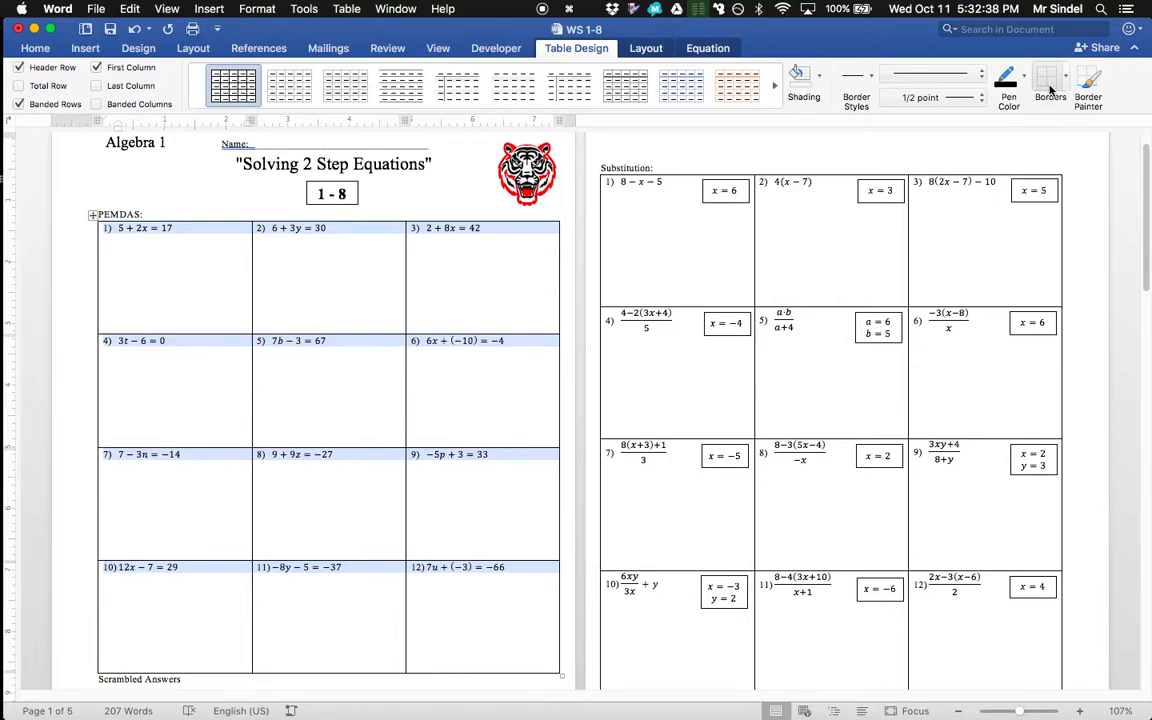
pyautogui.click(1048, 82)
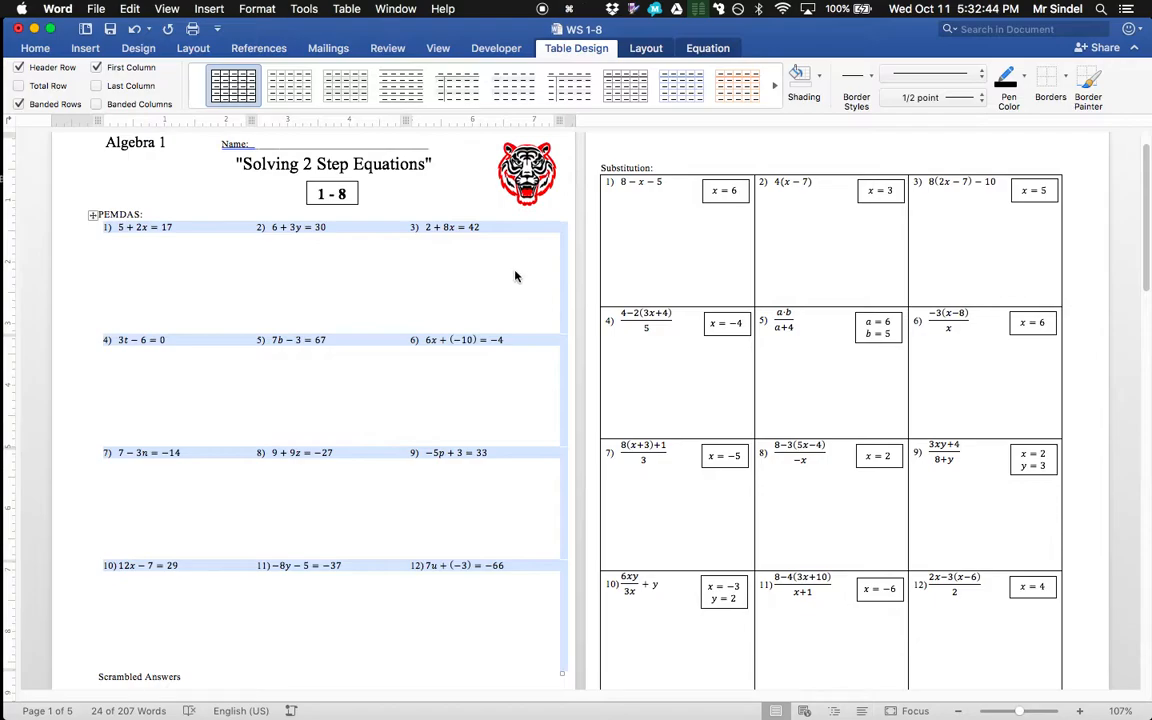
pyautogui.press('super+z')
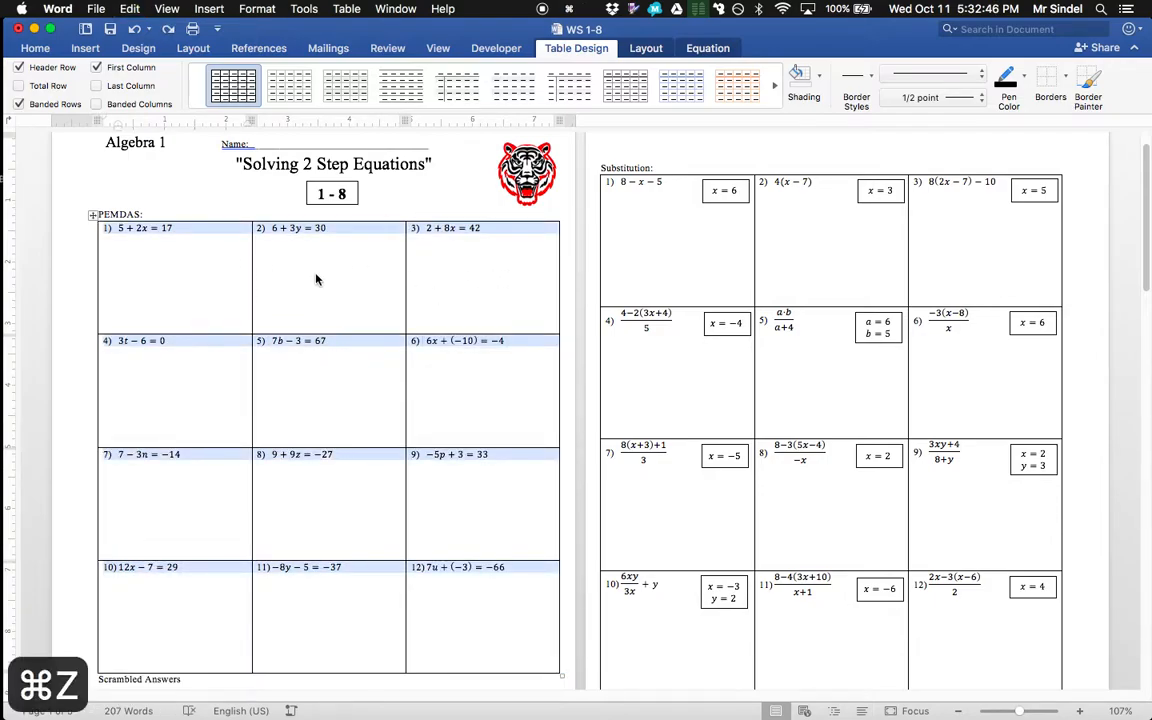
# Place the worksheet beside the scanned assignments PDF and bring up the problems on PDF page 35
pyautogui.click(681, 169)
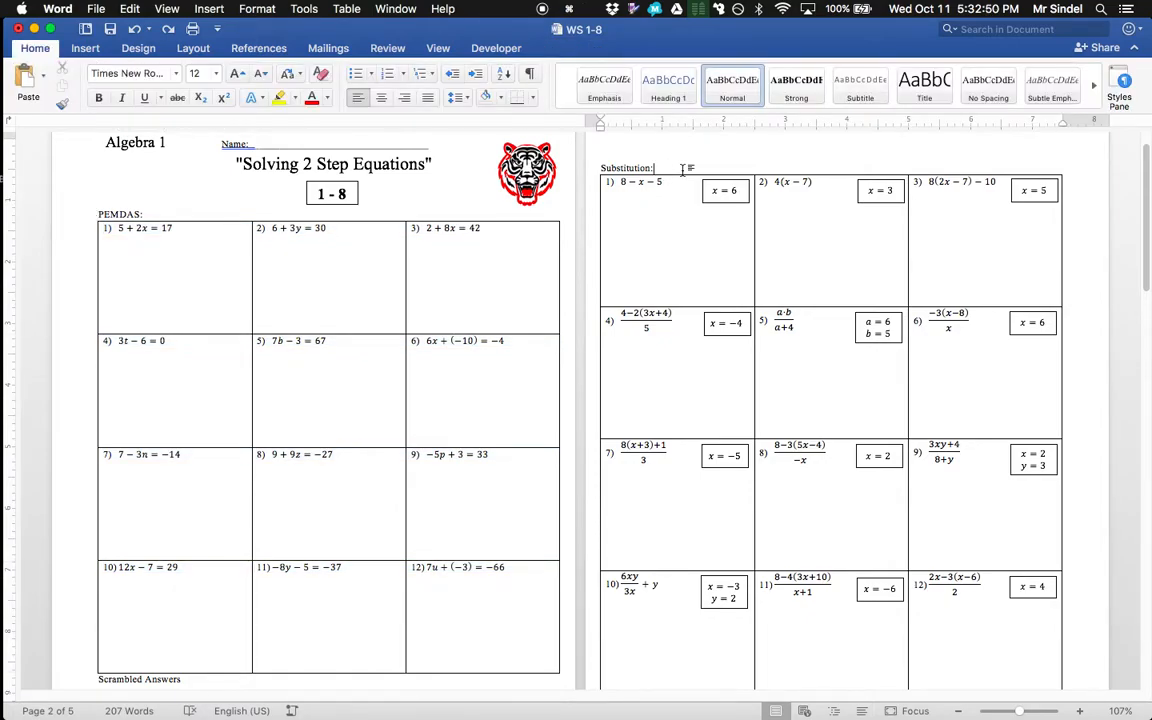
pyautogui.press('super+Left')
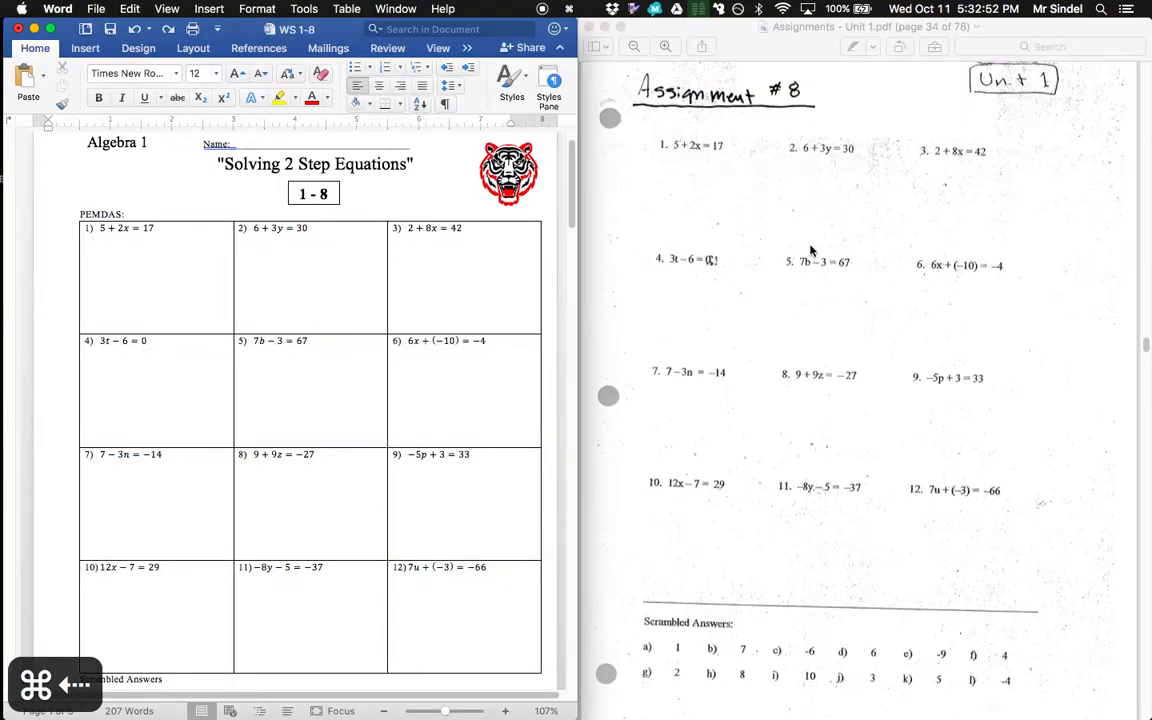
pyautogui.scroll(-10, 815, 245)
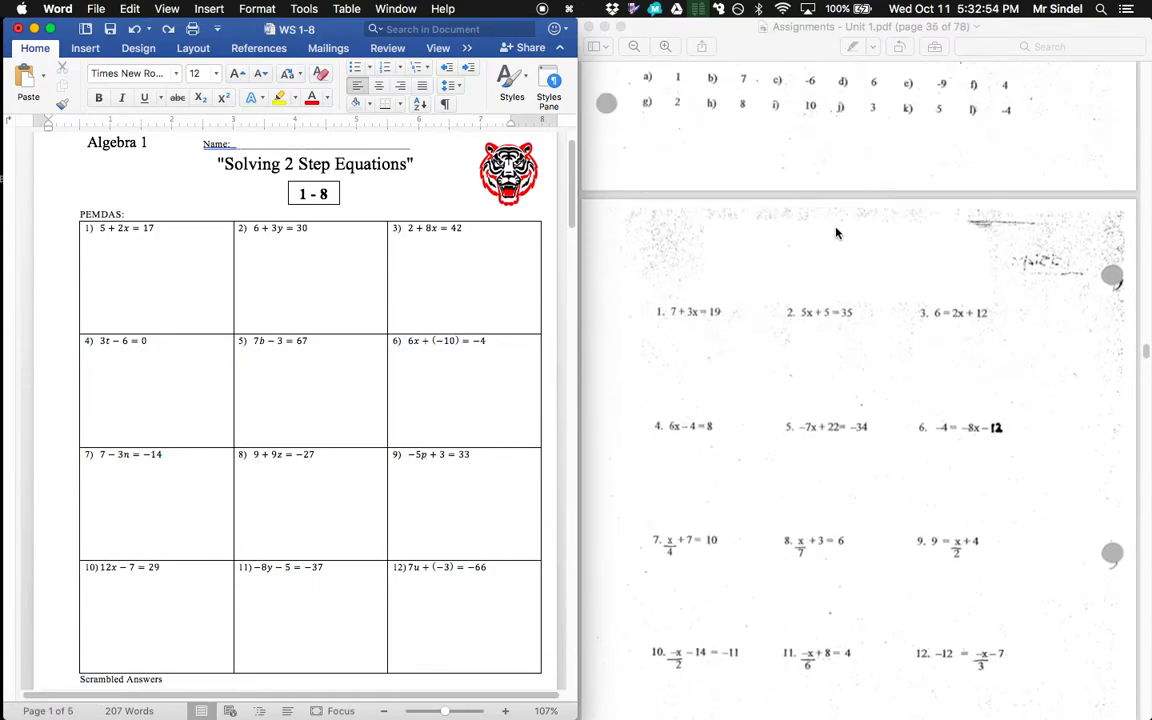
# Change the page total in page 1's footer to 2 and return to the document body
pyautogui.scroll(-3, 476, 555)
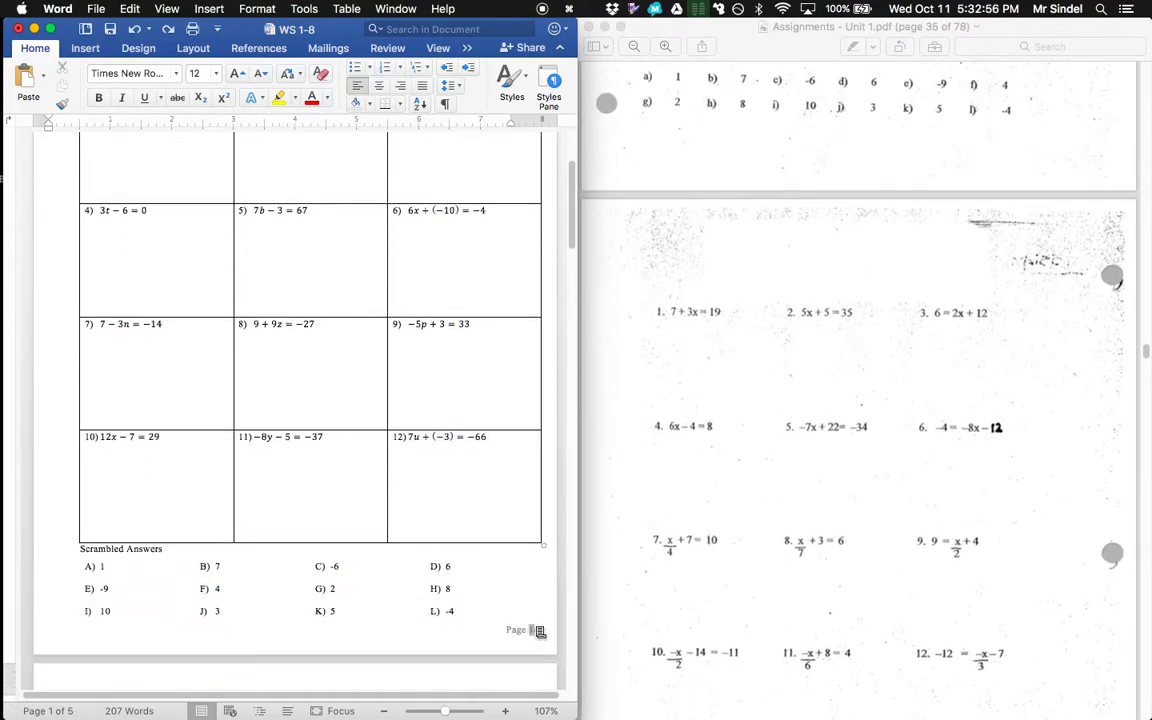
pyautogui.doubleClick(496, 628)
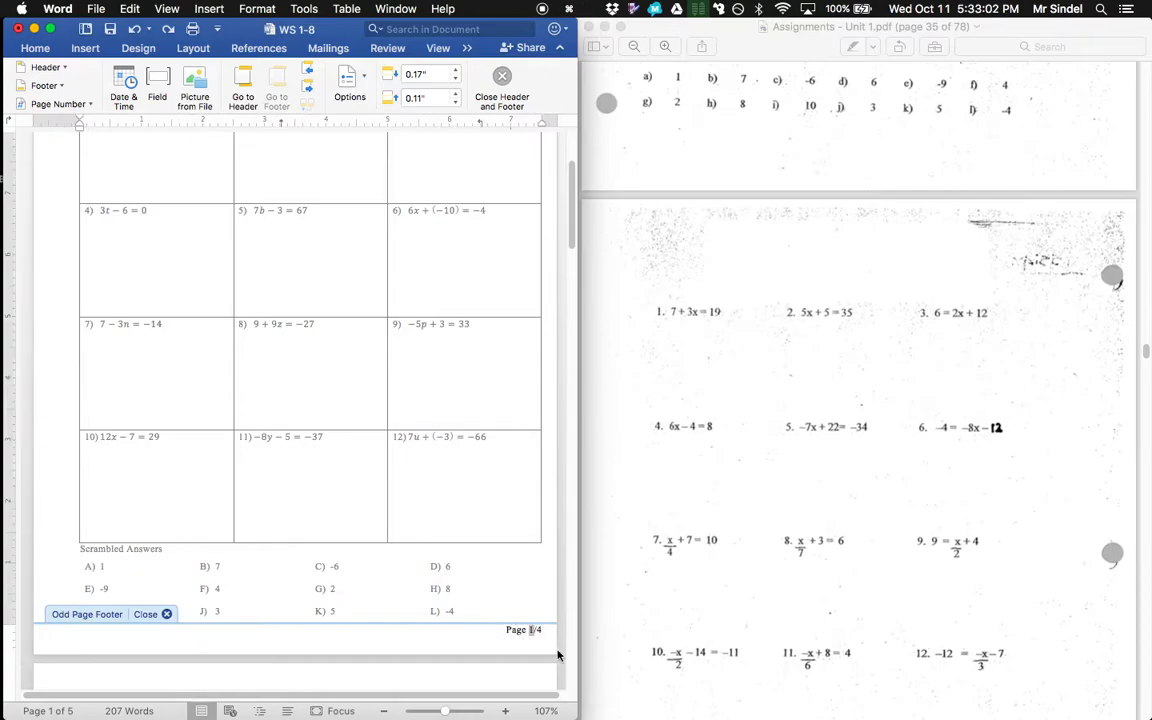
pyautogui.press('BackSpace')
pyautogui.write('2')
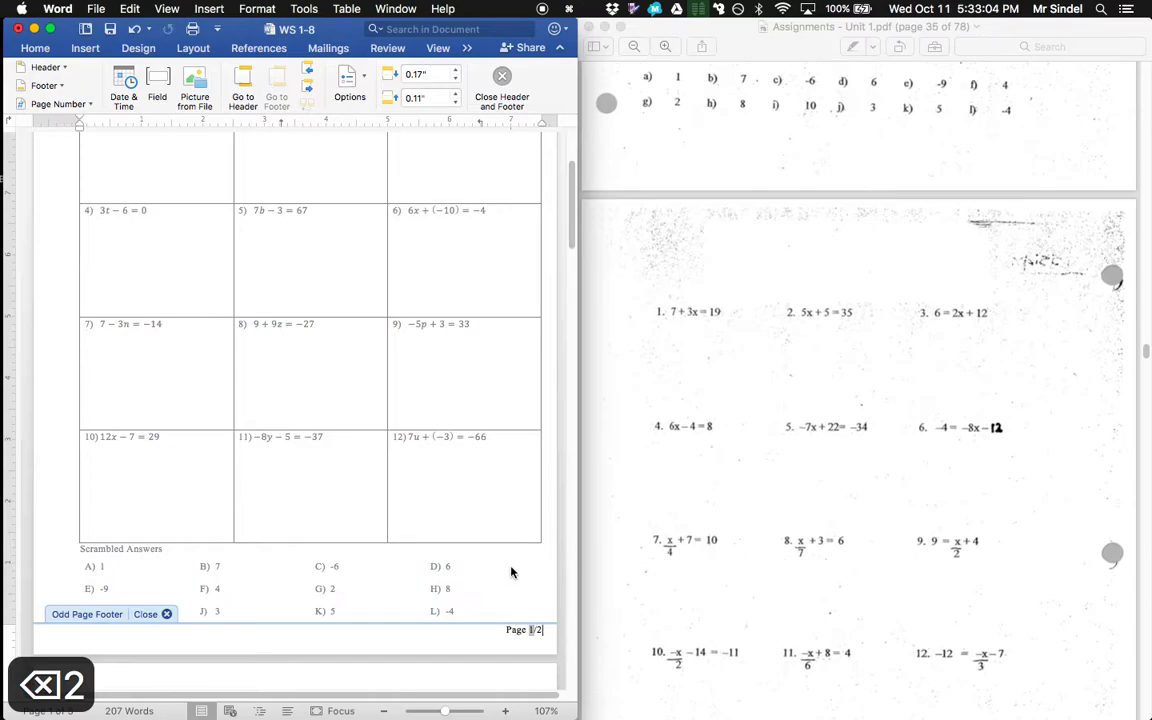
pyautogui.doubleClick(511, 572)
# Try adding line breaks after answer A) in page 2's answer table, and undo them
pyautogui.scroll(-1, 500, 565)
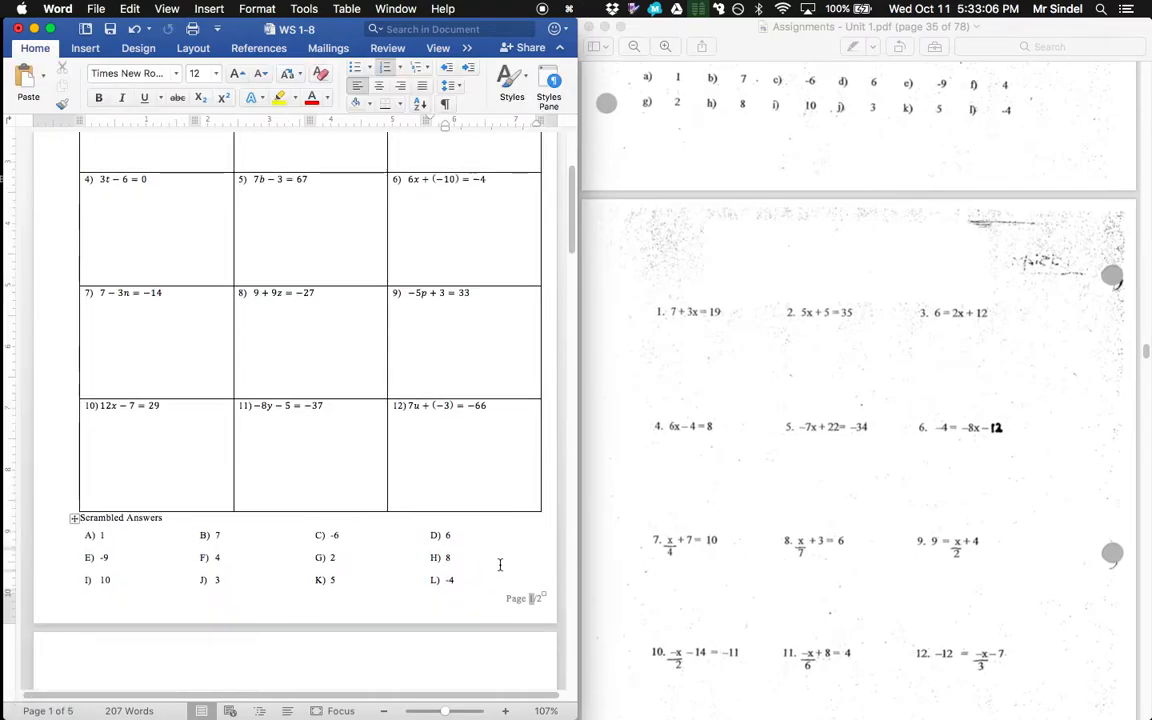
pyautogui.scroll(-10, 500, 565)
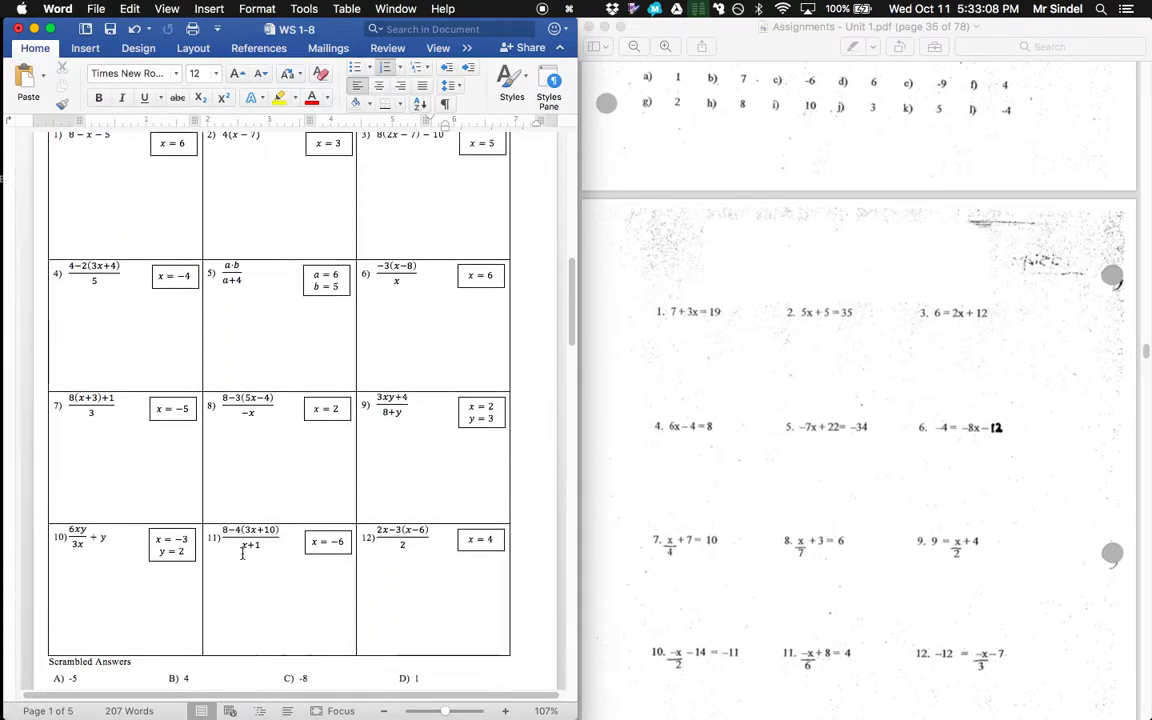
pyautogui.scroll(-1, 243, 555)
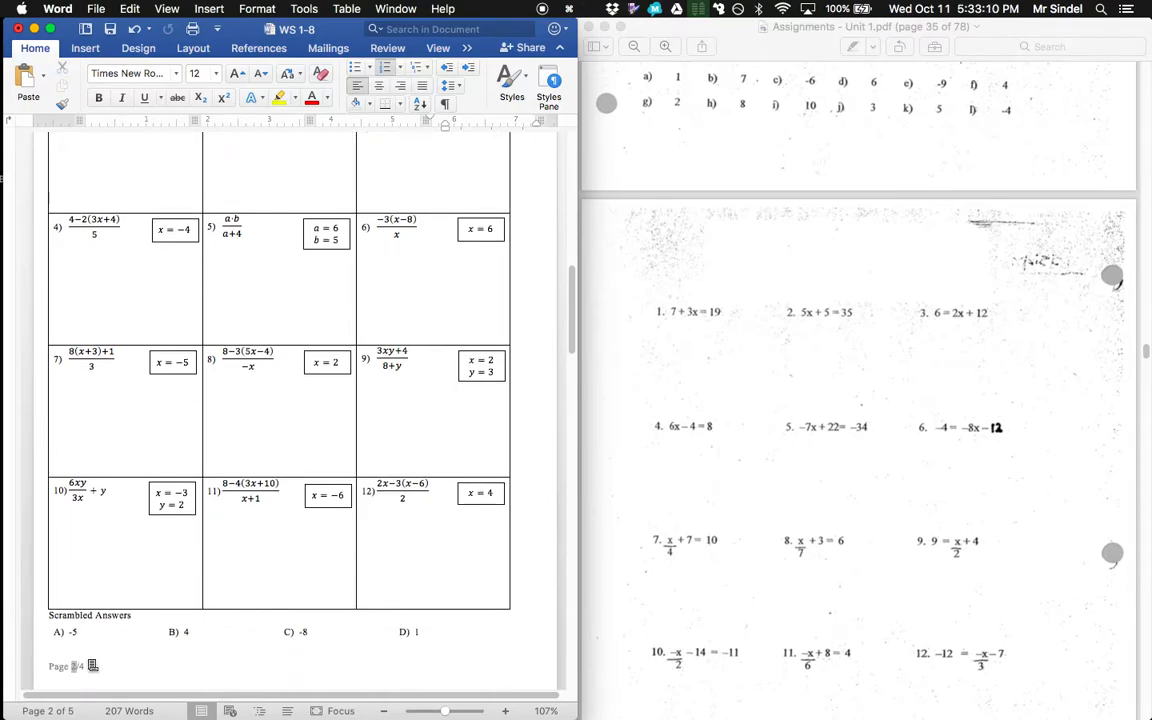
pyautogui.click(87, 669)
pyautogui.press('Return')
pyautogui.press('Return')
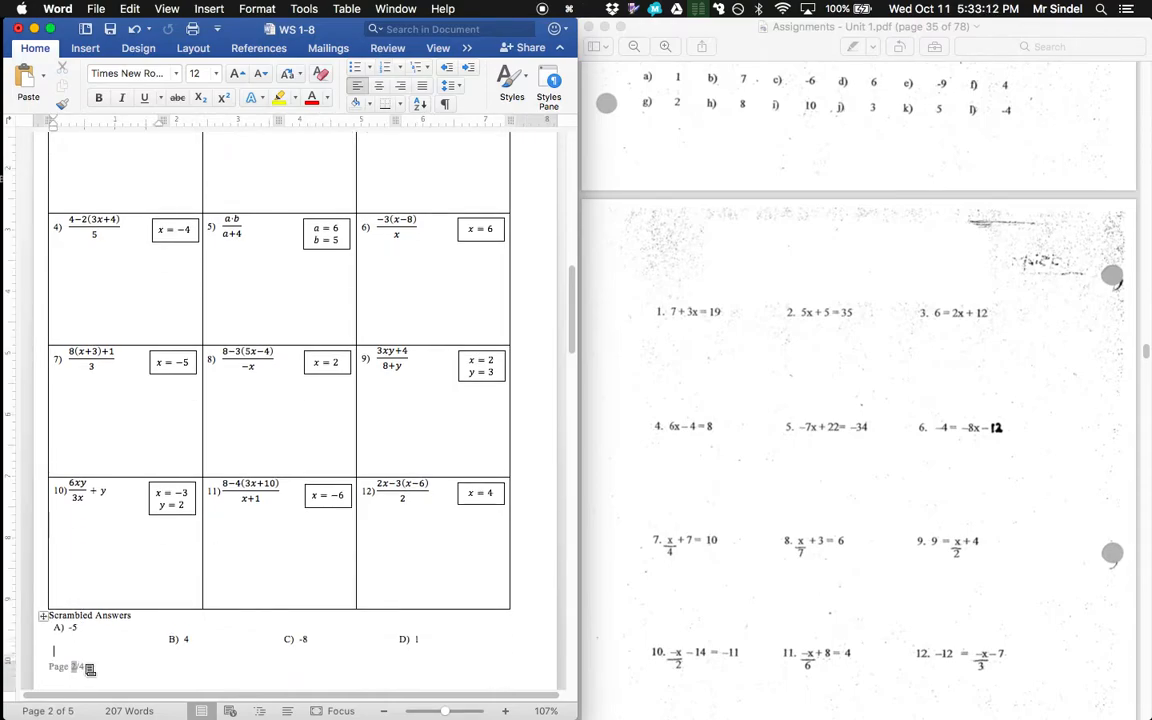
pyautogui.scroll(-1, 91, 672)
pyautogui.press('super+z')
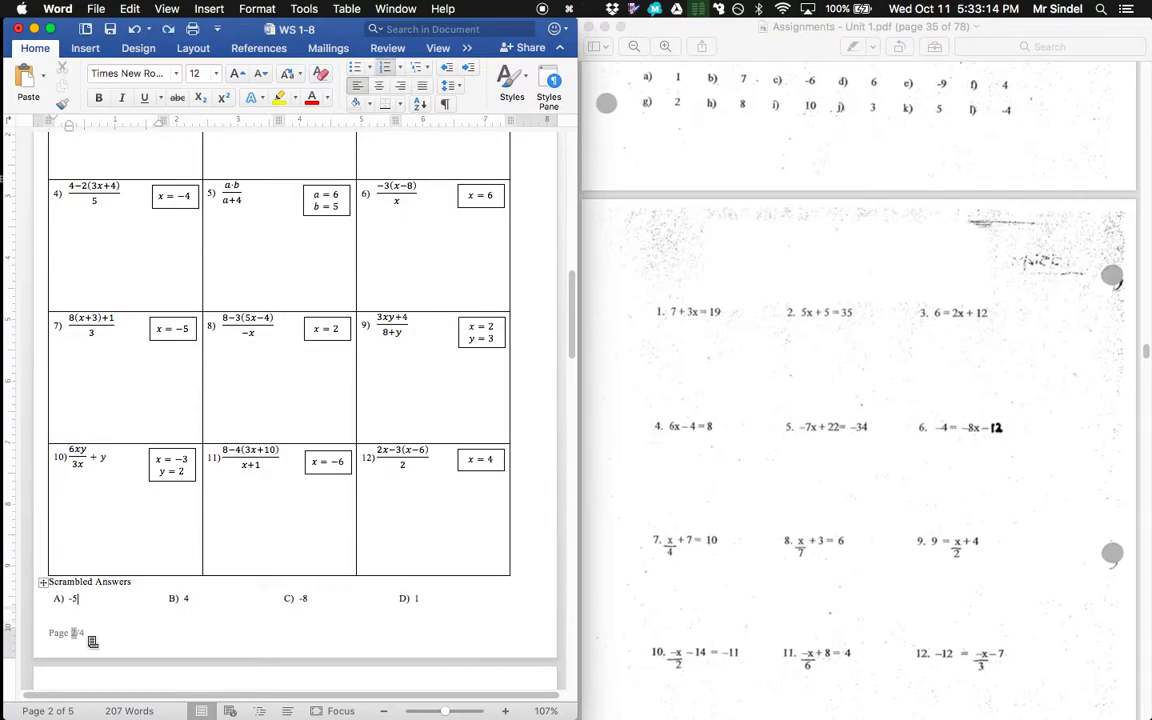
pyautogui.press('Return')
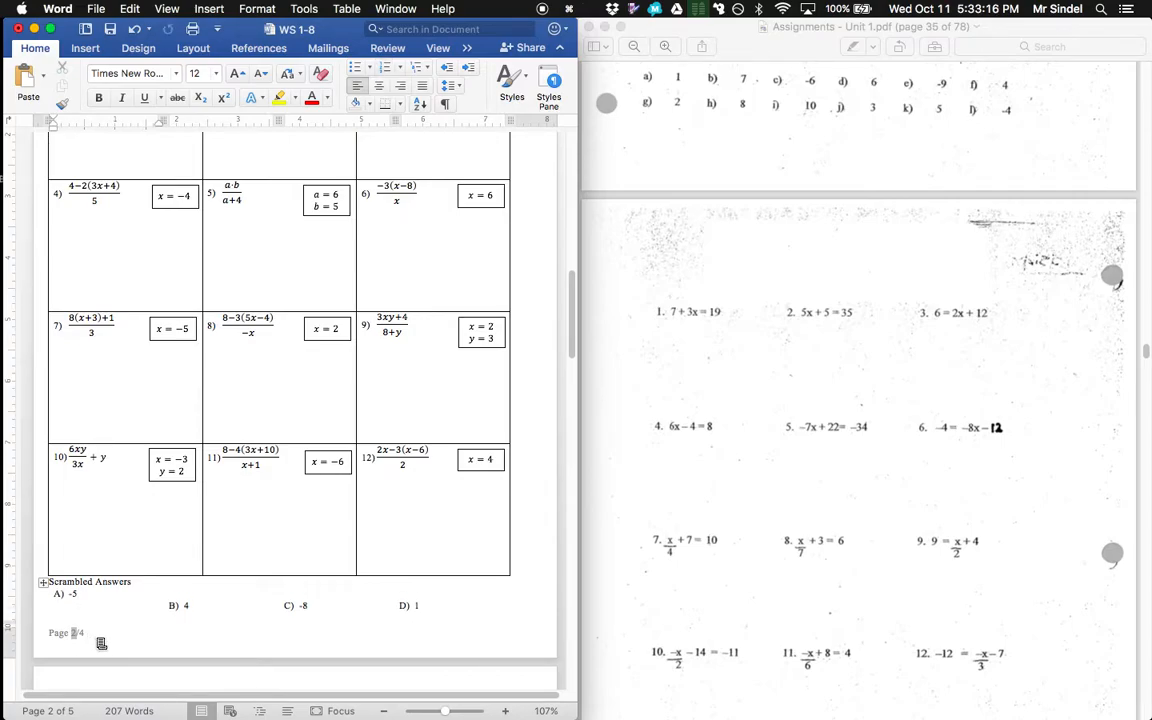
pyautogui.press('super+z')
pyautogui.scroll(-1, 101, 644)
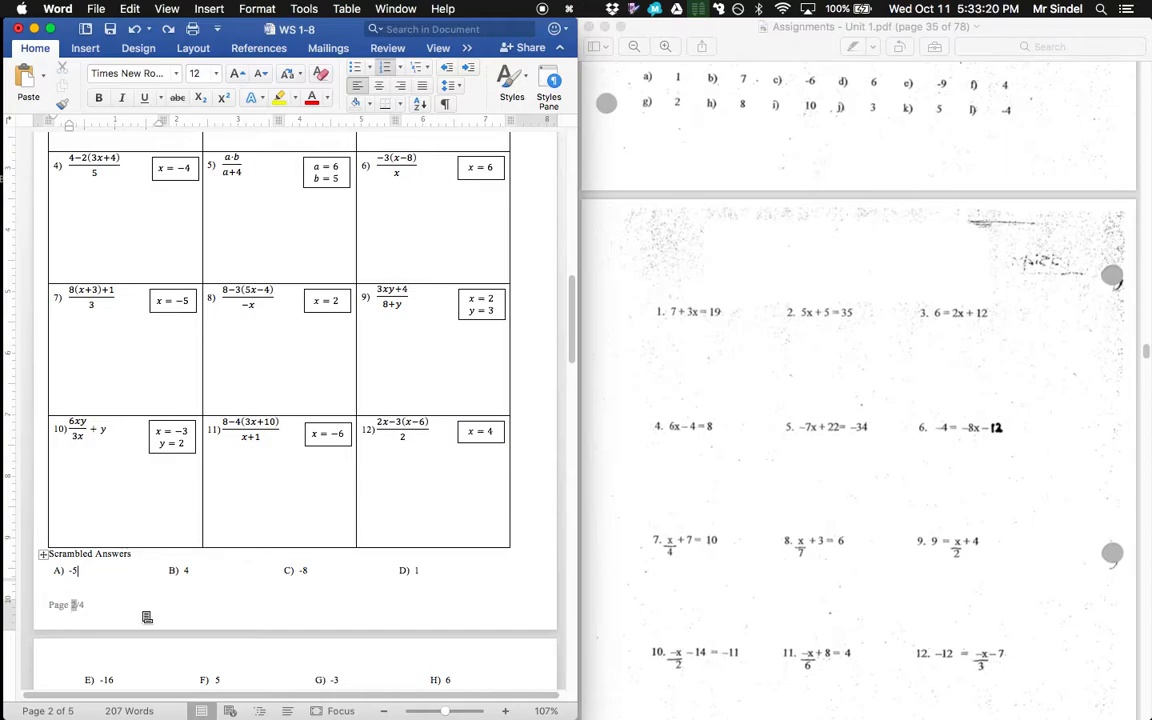
pyautogui.click(58, 570)
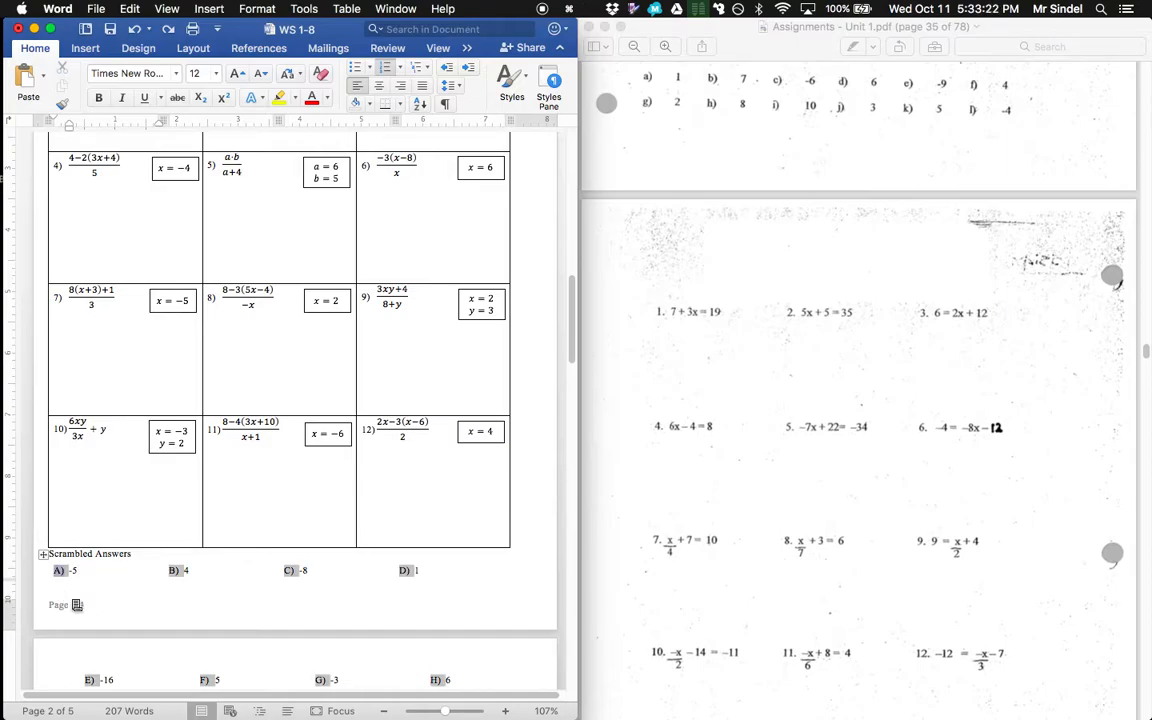
pyautogui.scroll(-3, 100, 605)
pyautogui.scroll(-6, 126, 603)
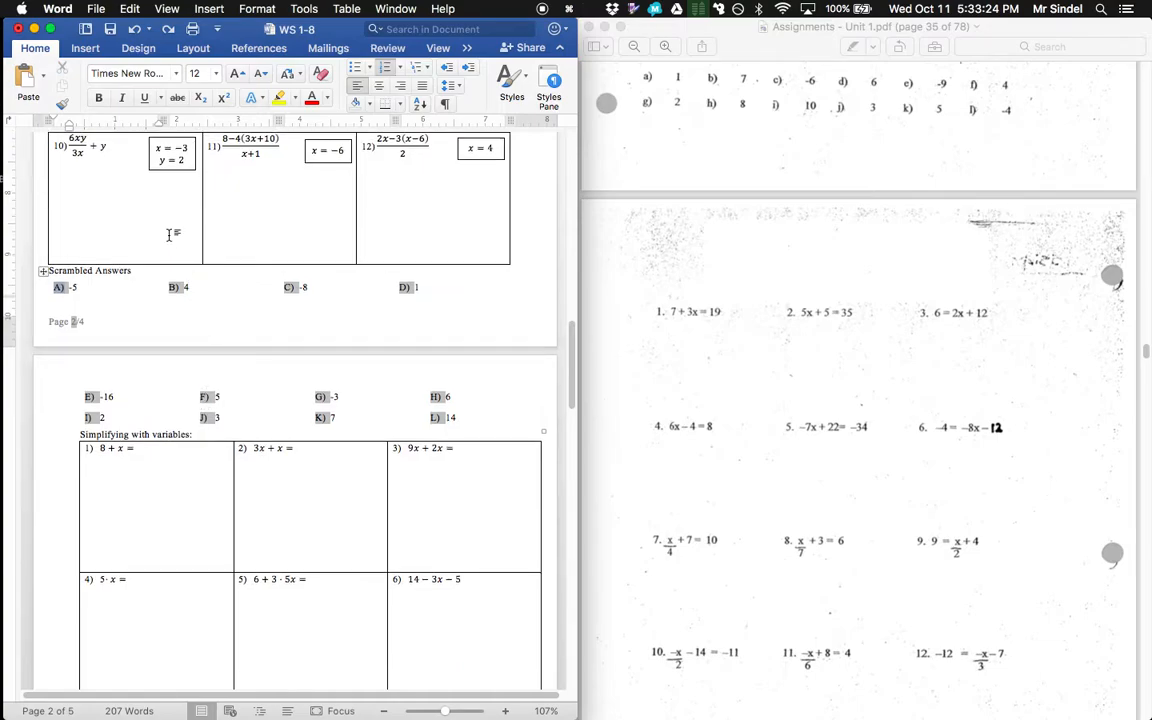
pyautogui.click(113, 306)
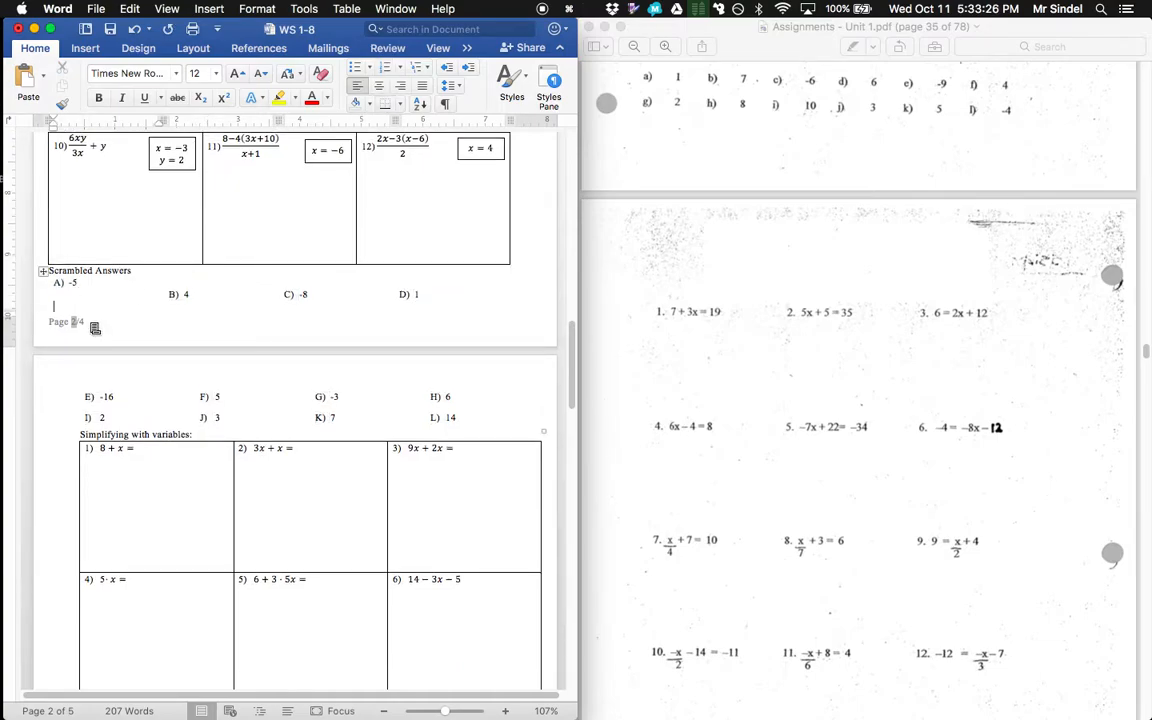
pyautogui.click(136, 171)
pyautogui.click(309, 287)
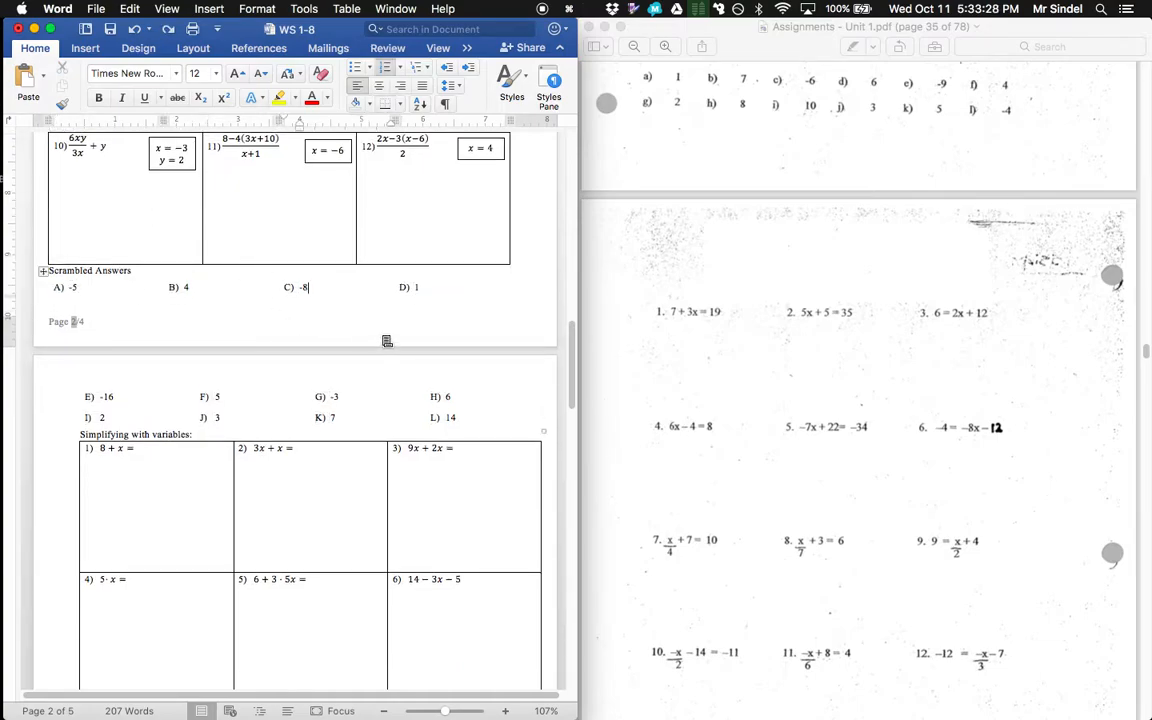
pyautogui.scroll(8, 387, 341)
pyautogui.scroll(-15, 329, 339)
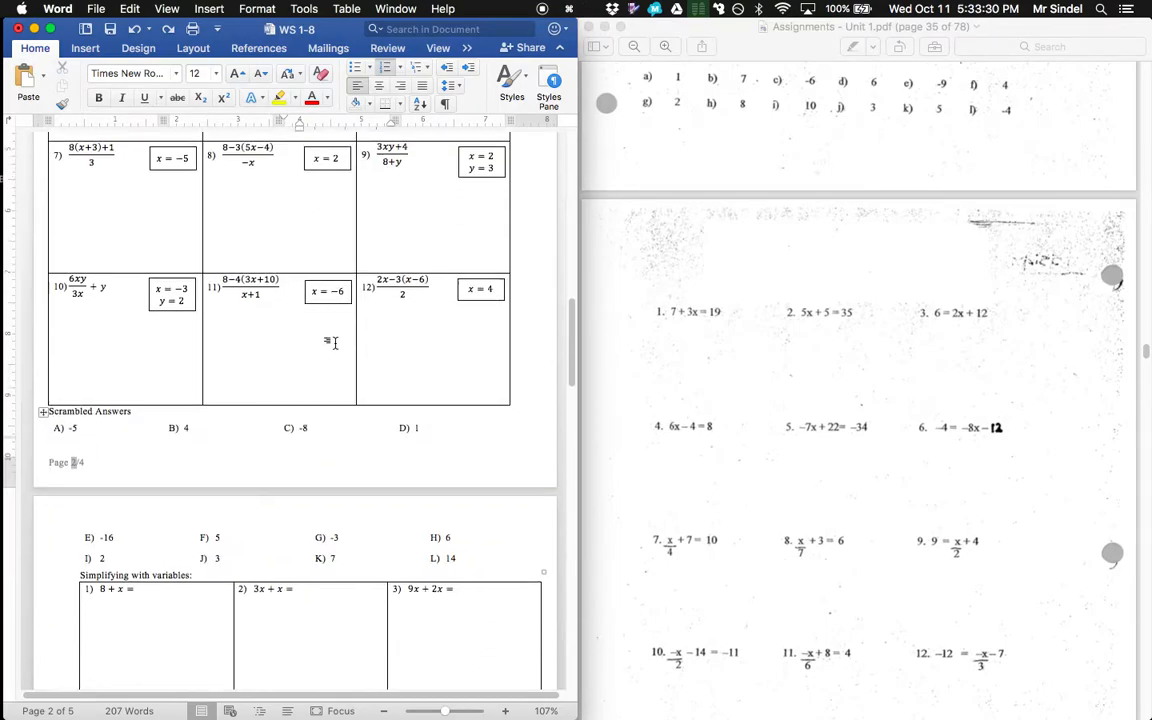
pyautogui.scroll(-20, 331, 348)
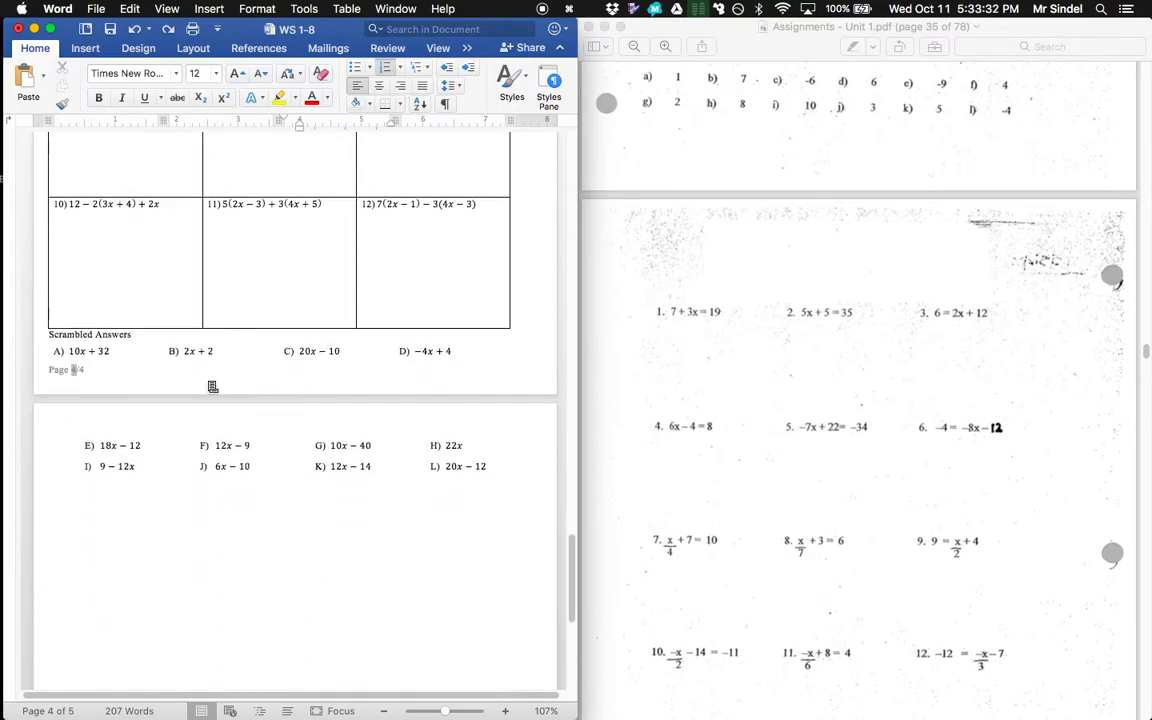
pyautogui.click(294, 290)
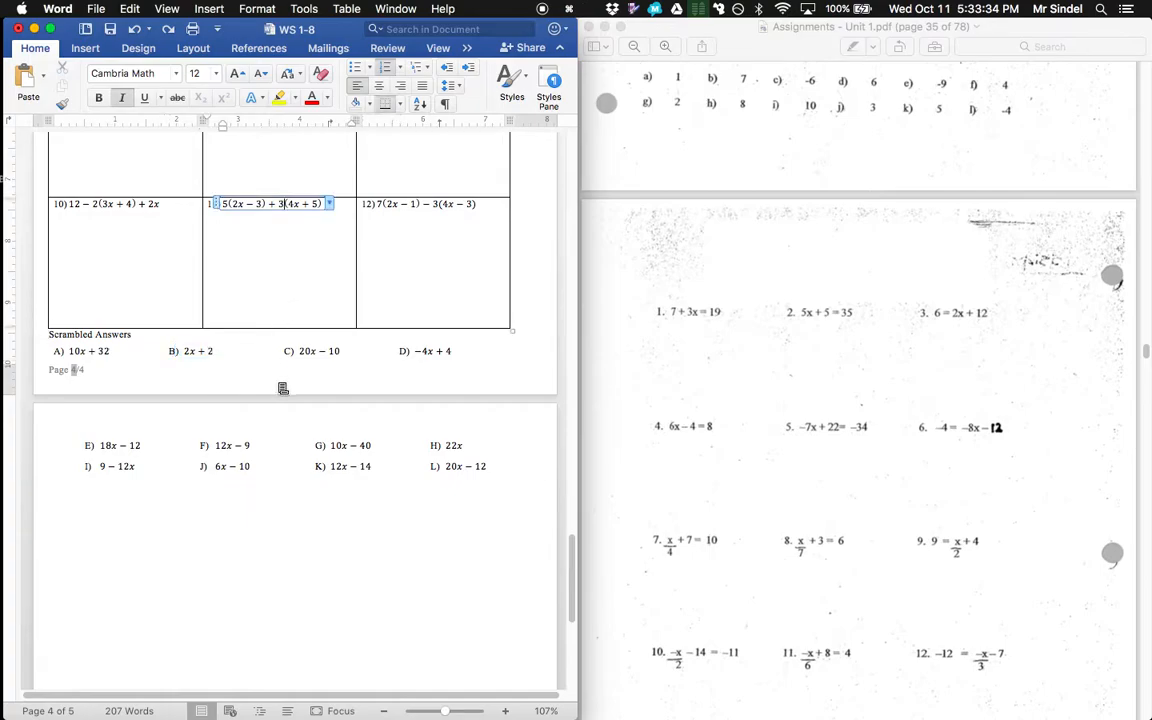
# Change the page total in the even-page footer to 2 and return to the document body
pyautogui.click(282, 385)
pyautogui.scroll(-5, 275, 385)
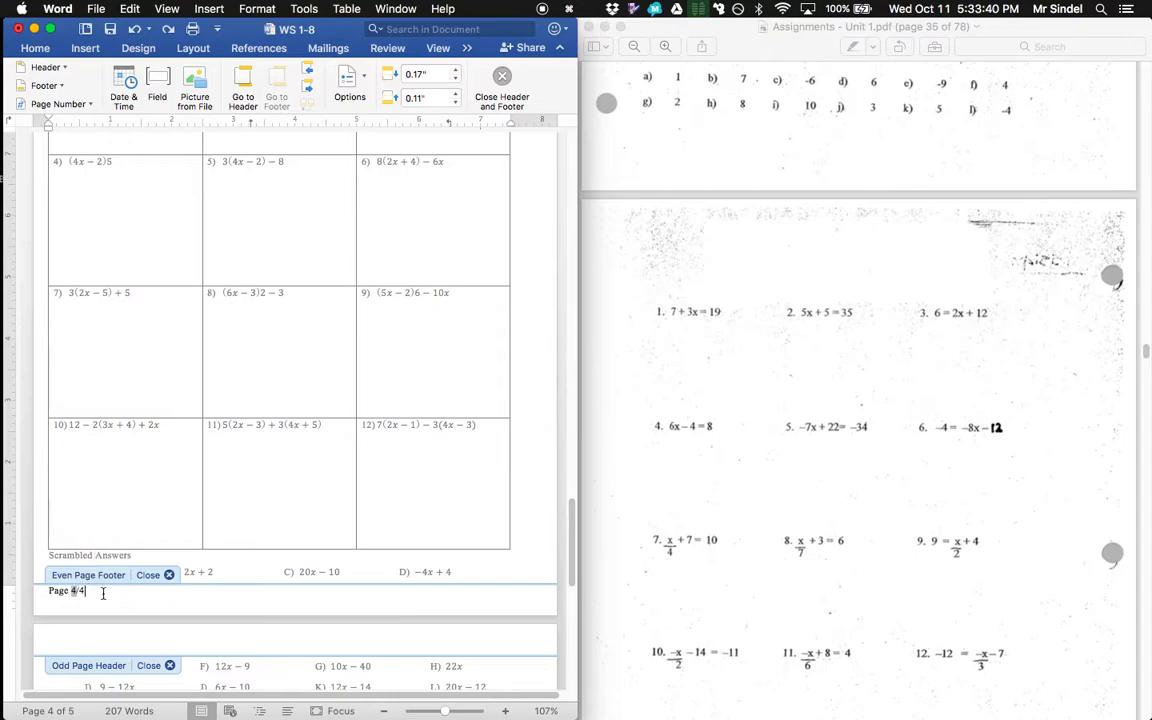
pyautogui.press('BackSpace')
pyautogui.write('2')
pyautogui.press('Return')
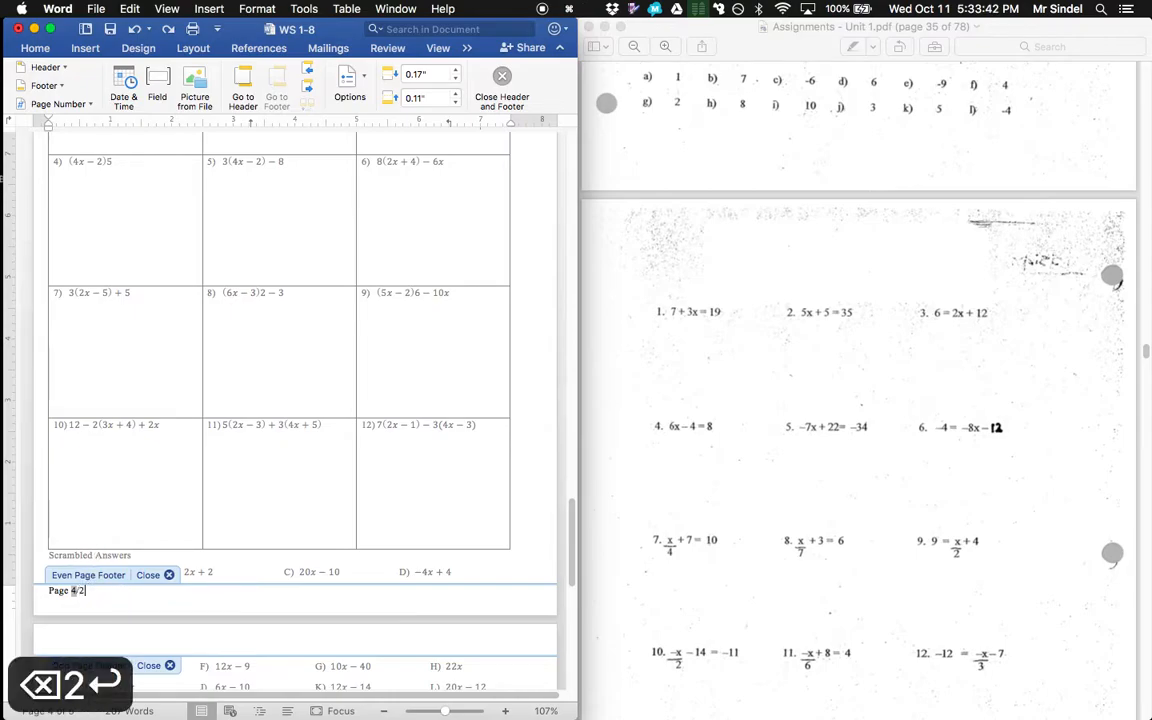
pyautogui.press('BackSpace')
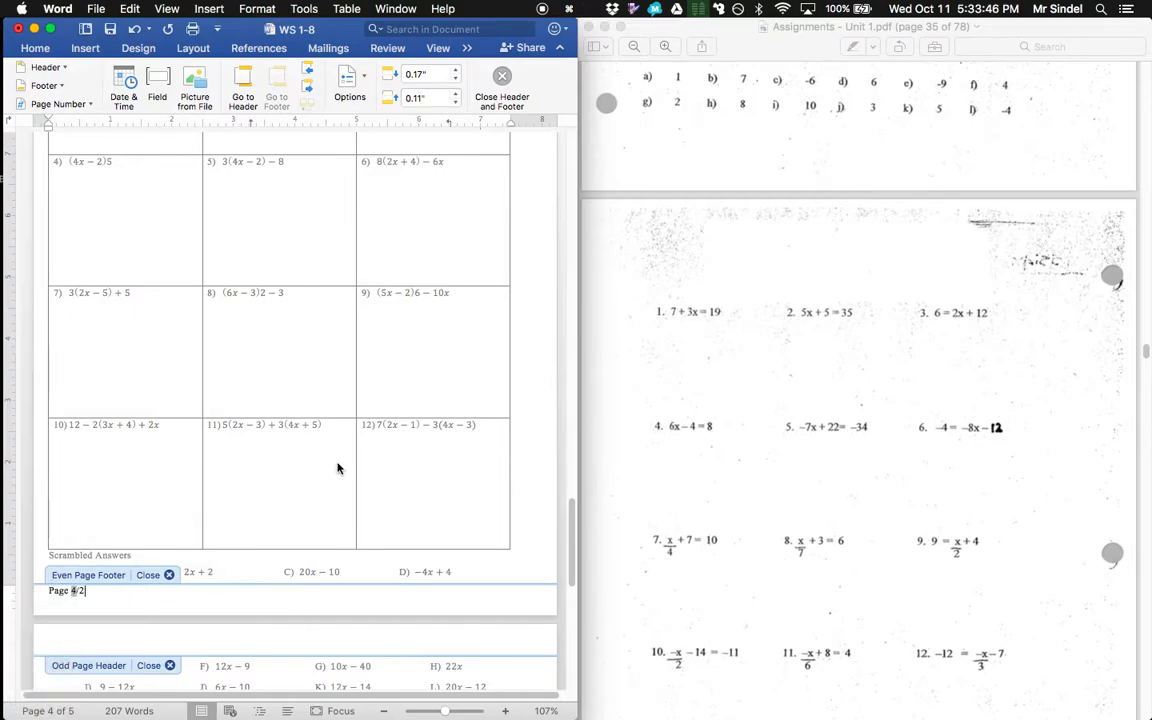
pyautogui.doubleClick(306, 423)
# Delete everything from the "Simplifying with variables" section through the end of the worksheet
pyautogui.scroll(10, 306, 405)
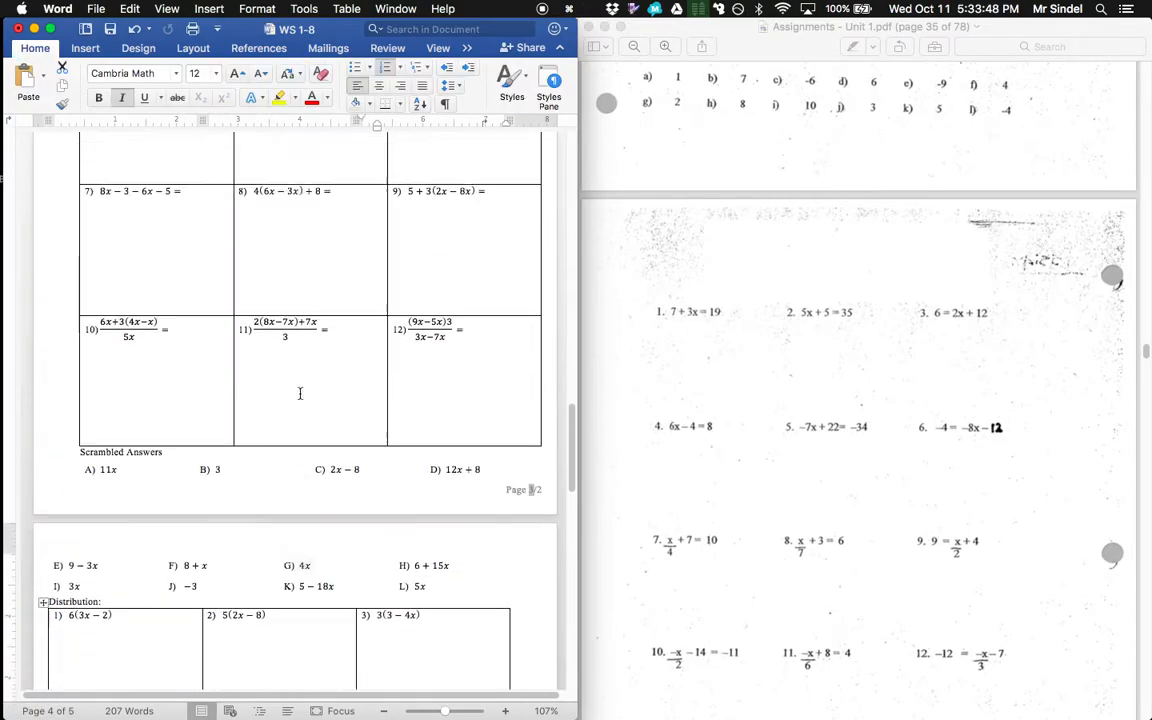
pyautogui.scroll(5, 344, 440)
pyautogui.scroll(7, 293, 380)
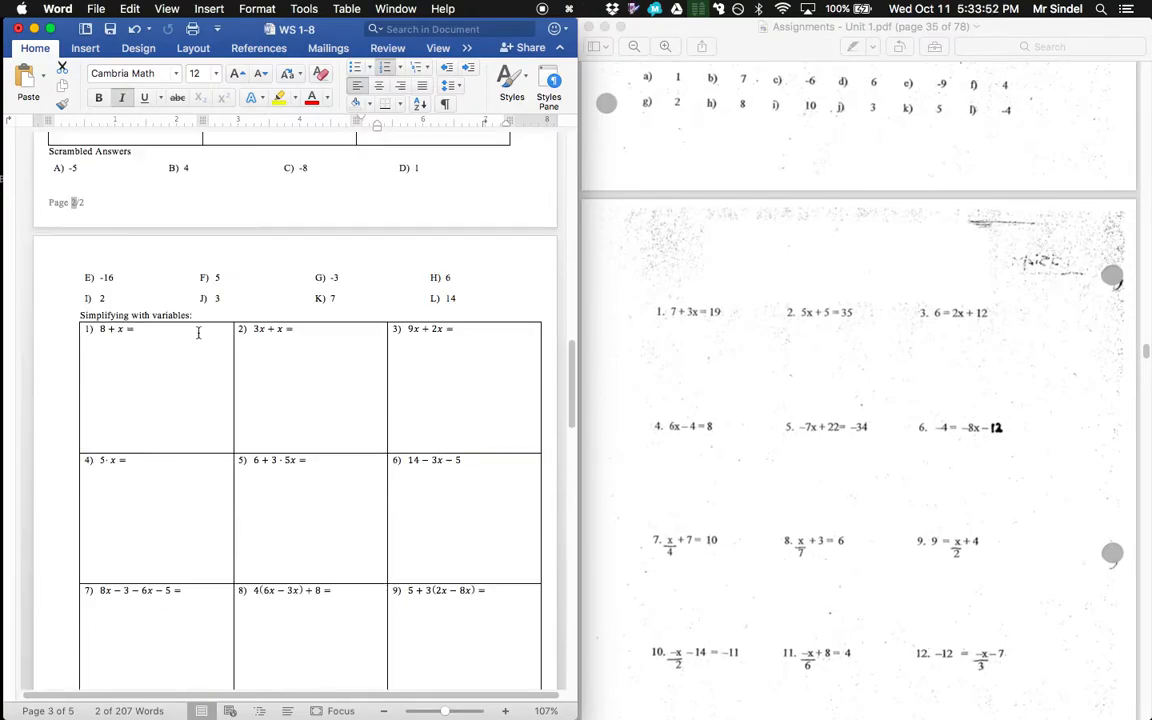
pyautogui.moveTo(90, 314); pyautogui.dragTo(344, 715)
pyautogui.press('BackSpace')
# Delete the 12-problem Substitution table on page 2, keeping the scrambled answers below it
pyautogui.scroll(8, 487, 396)
pyautogui.scroll(10, 468, 391)
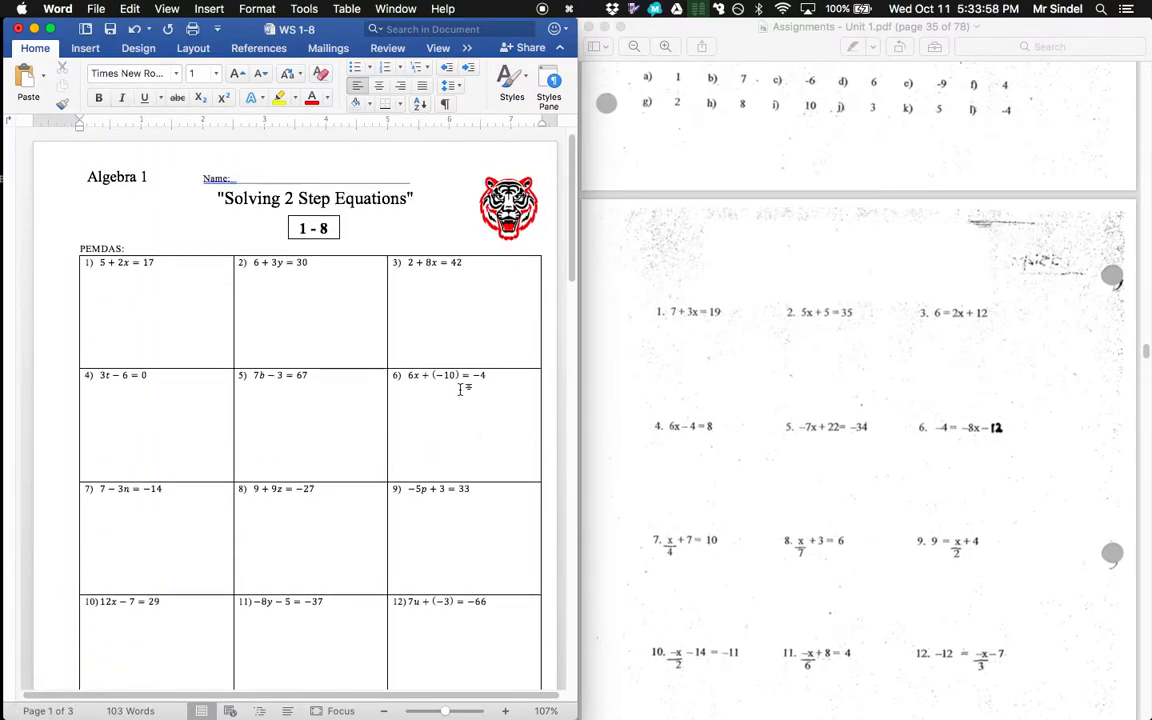
pyautogui.scroll(-3, 460, 386)
pyautogui.scroll(-3, 444, 380)
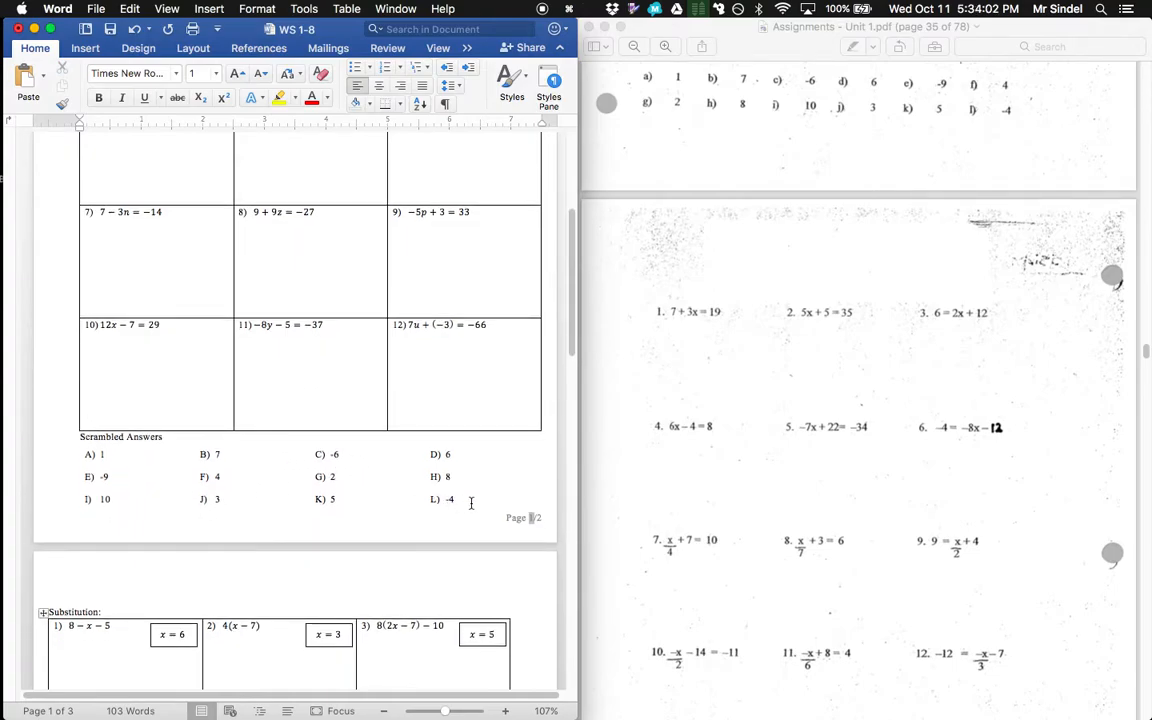
pyautogui.scroll(-4, 400, 515)
pyautogui.scroll(-10, 160, 511)
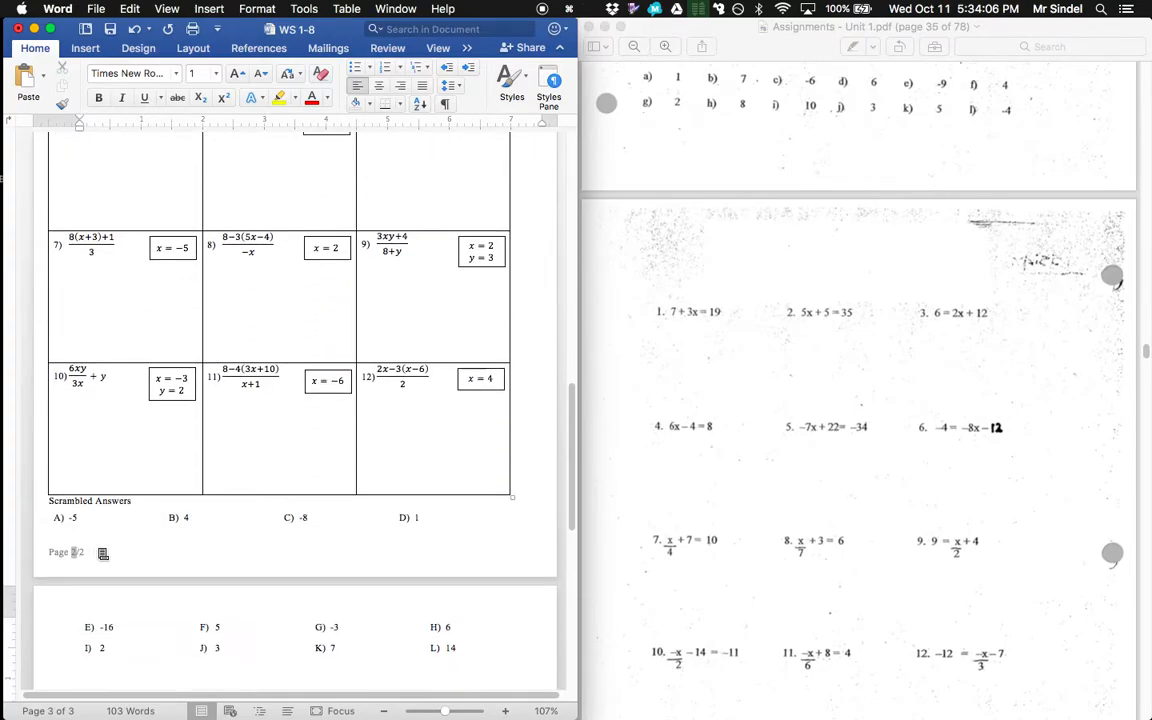
pyautogui.scroll(-4, 129, 545)
pyautogui.scroll(2, 210, 372)
pyautogui.scroll(10, 217, 372)
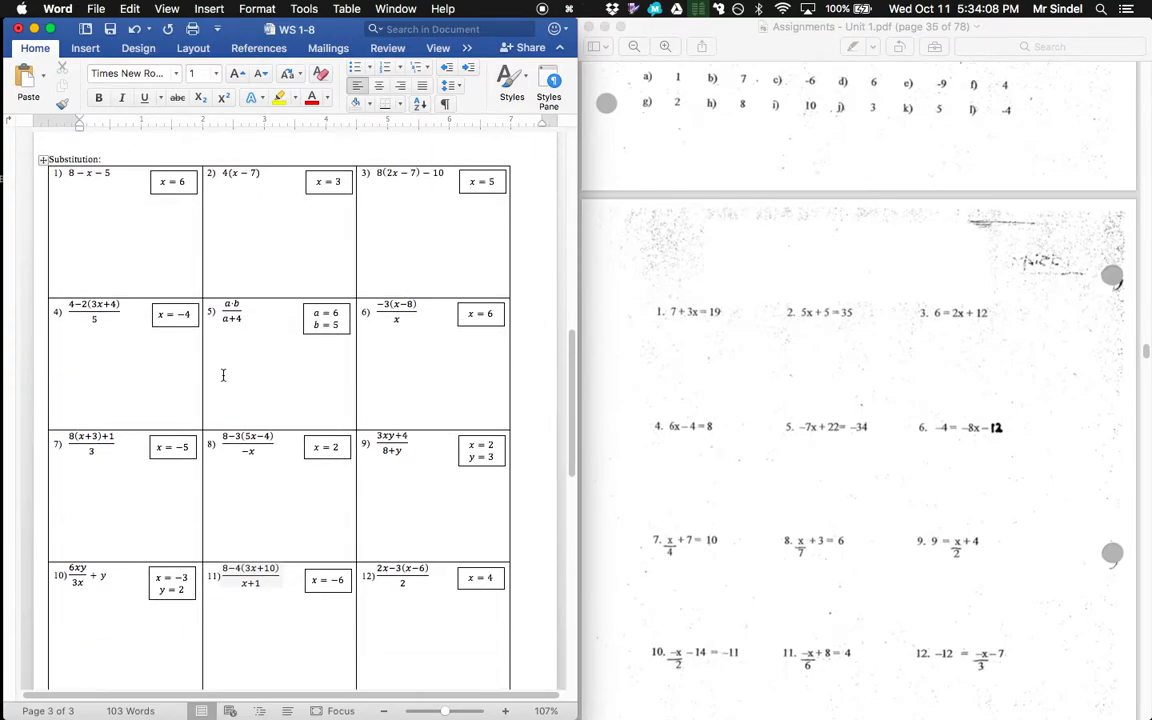
pyautogui.moveTo(143, 336); pyautogui.dragTo(365, 522)
pyautogui.moveTo(406, 213); pyautogui.dragTo(446, 640)
pyautogui.press('BackSpace')
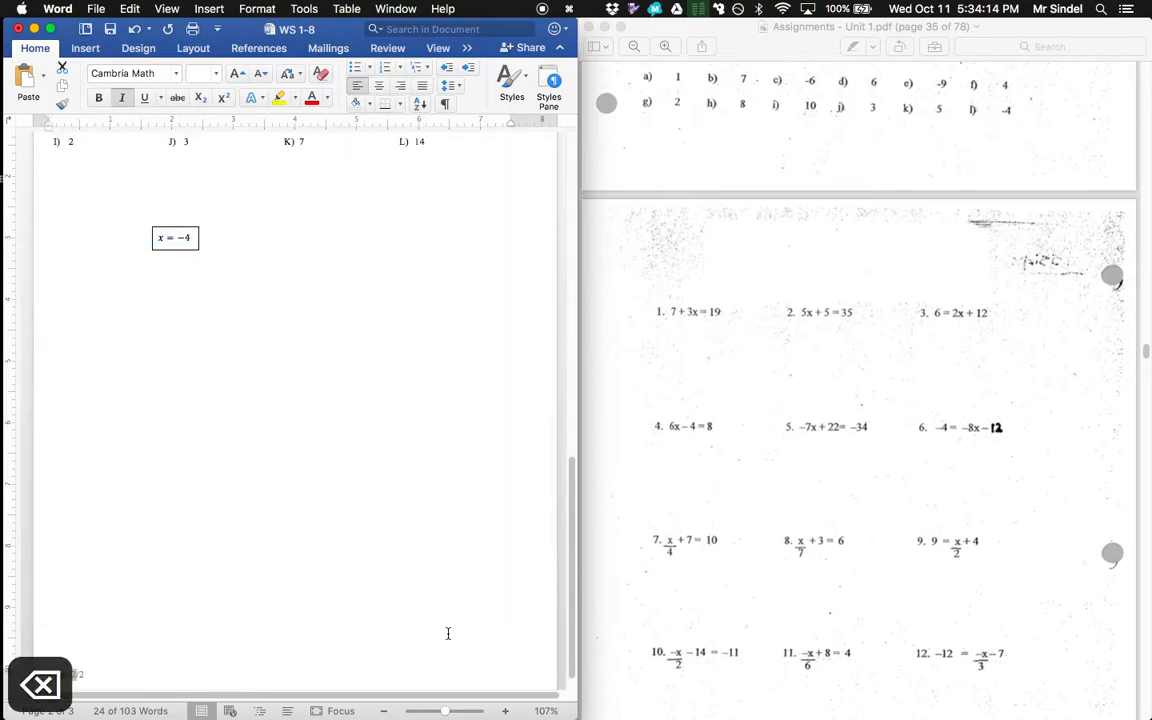
# Delete the leftover boxed variable values from the Substitution problems on page 2
pyautogui.click(178, 247)
pyautogui.press('BackSpace')
pyautogui.click(352, 250)
pyautogui.press('BackSpace')
pyautogui.click(504, 248)
pyautogui.press('BackSpace')
pyautogui.click(198, 379)
pyautogui.press('BackSpace')
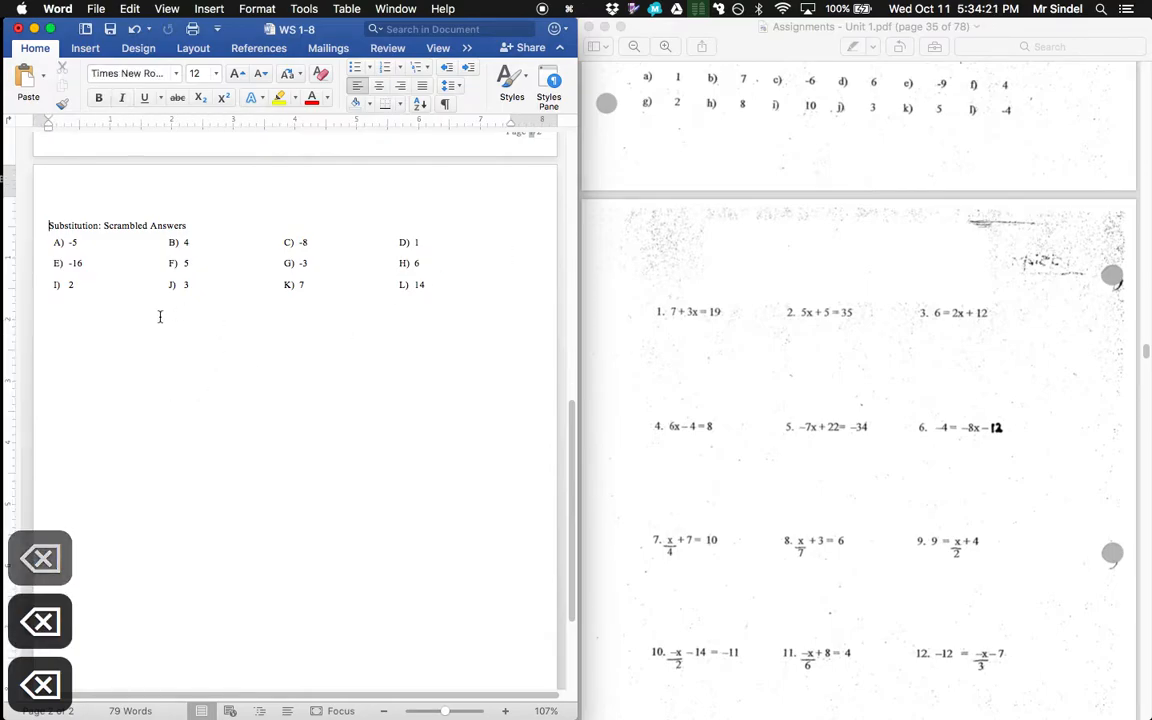
# Add an empty line above the "Substitution: Scrambled Answers" heading on page 2
pyautogui.click(196, 226)
pyautogui.scroll(3, 197, 229)
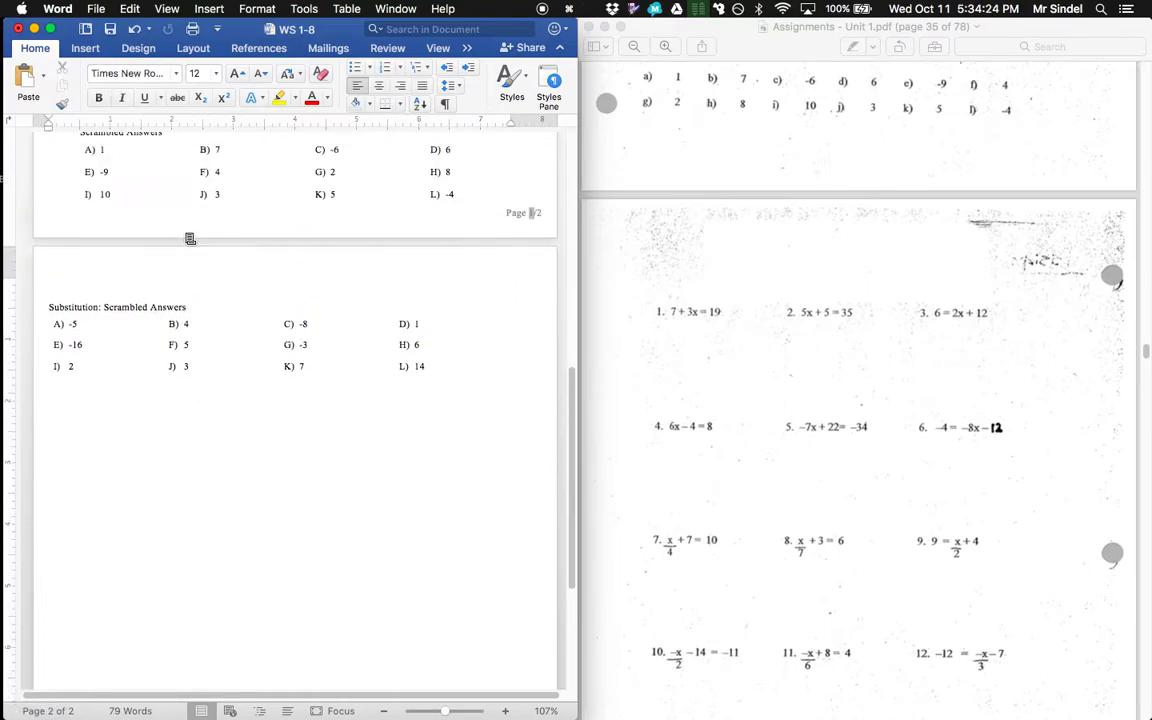
pyautogui.click(148, 289)
pyautogui.scroll(5, 100, 283)
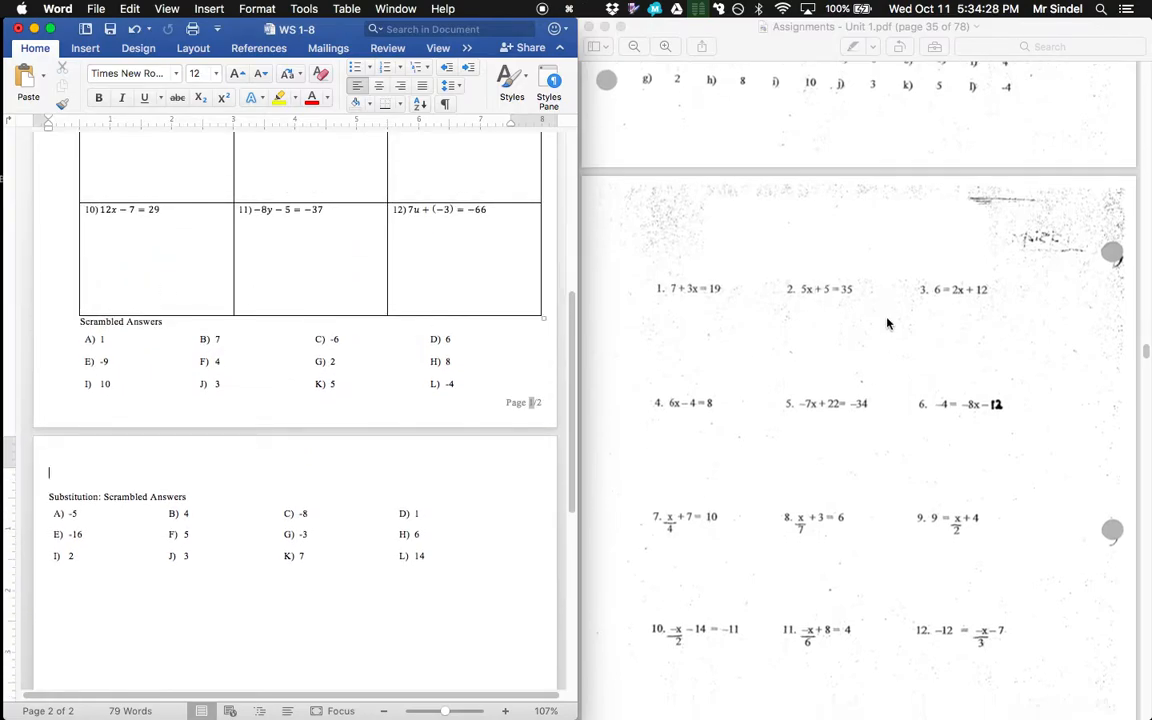
# Add another line at the start of page 2 and insert a table with one row and three columns there
pyautogui.scroll(-2, 886, 325)
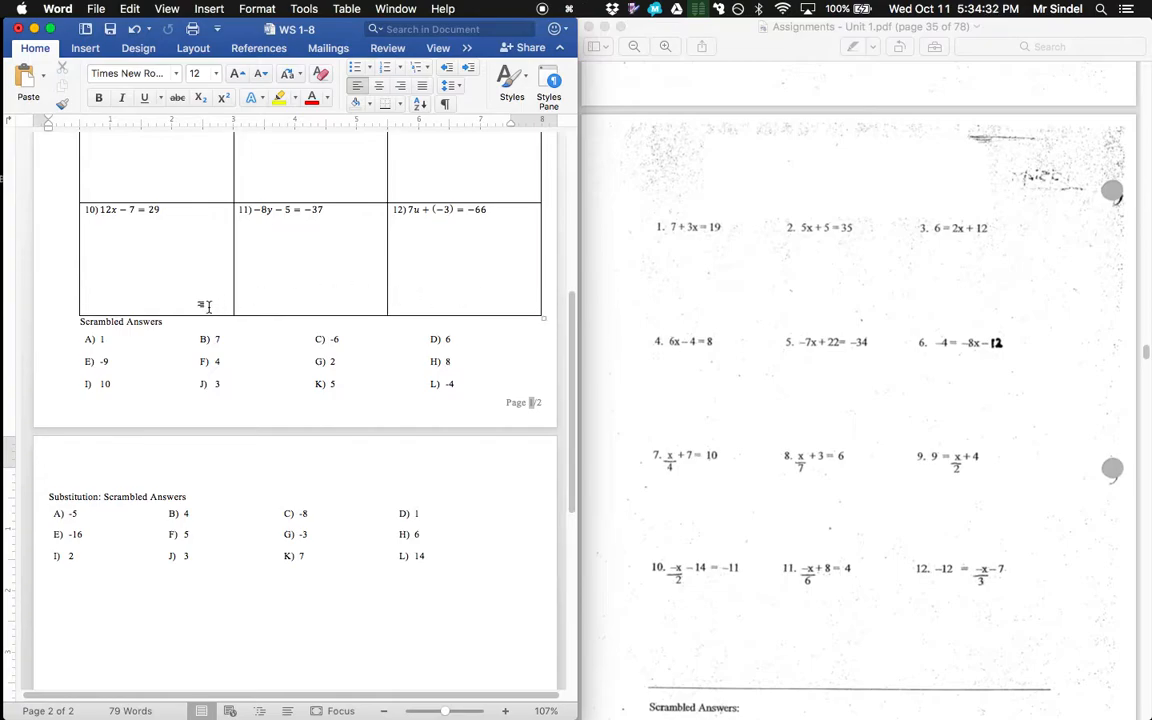
pyautogui.click(85, 48)
pyautogui.click(77, 77)
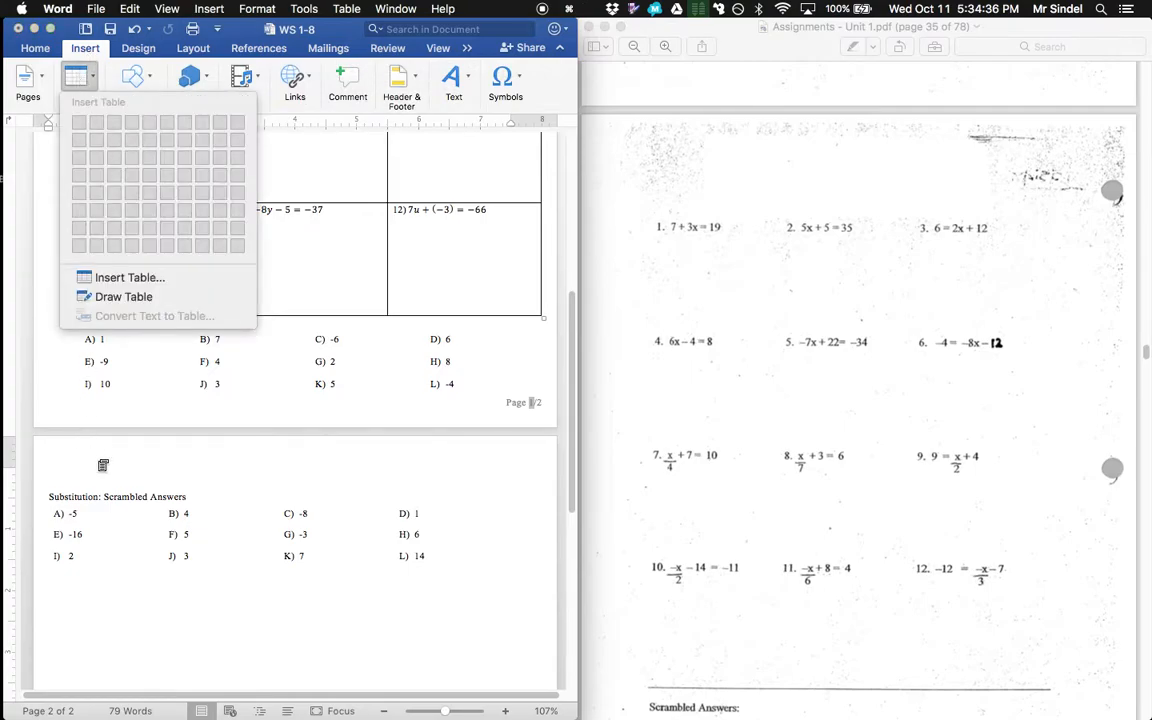
pyautogui.click(88, 414)
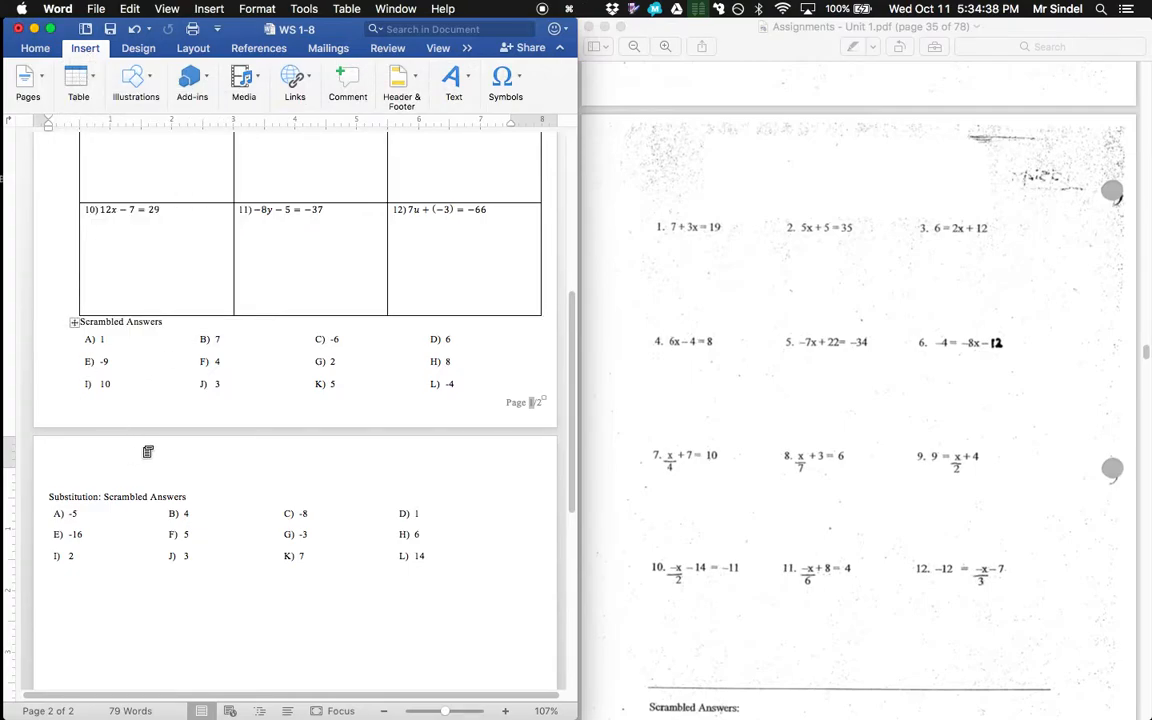
pyautogui.press('Return')
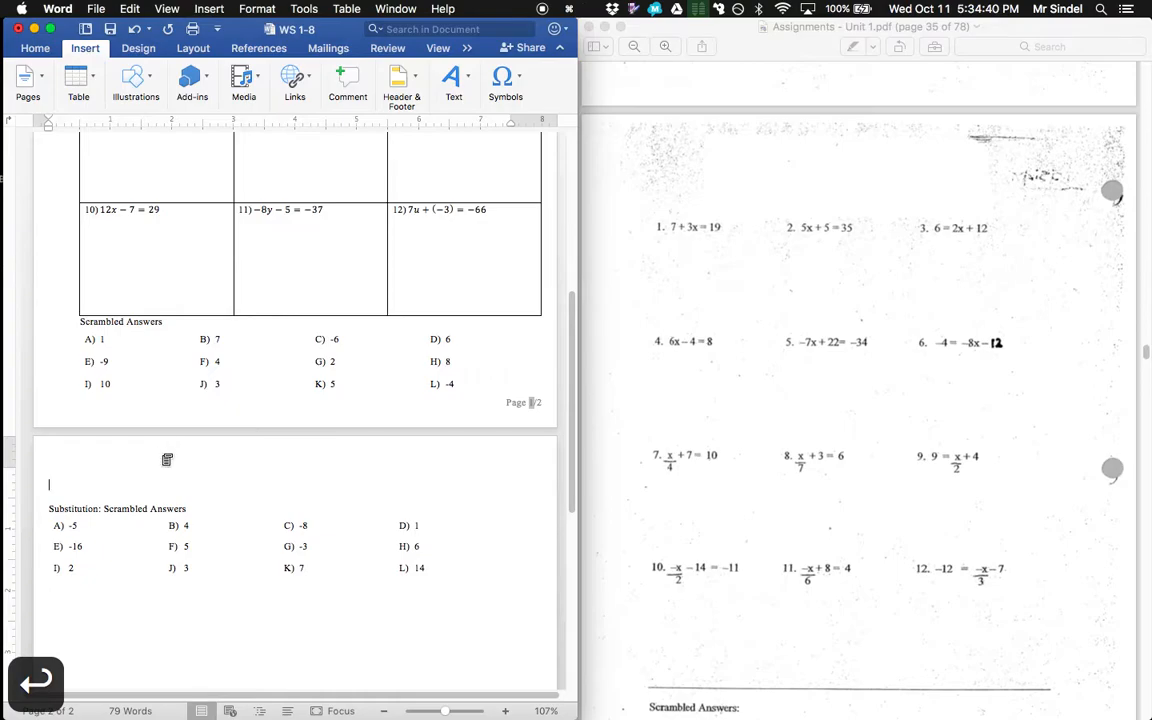
pyautogui.click(84, 88)
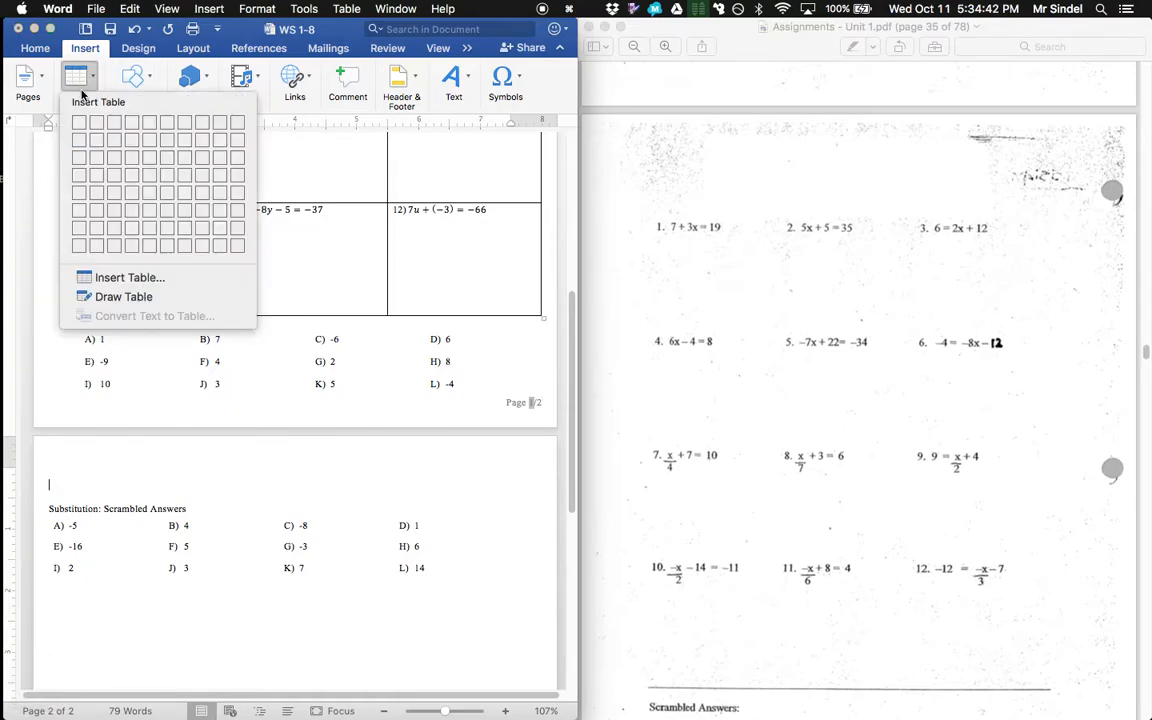
pyautogui.click(120, 126)
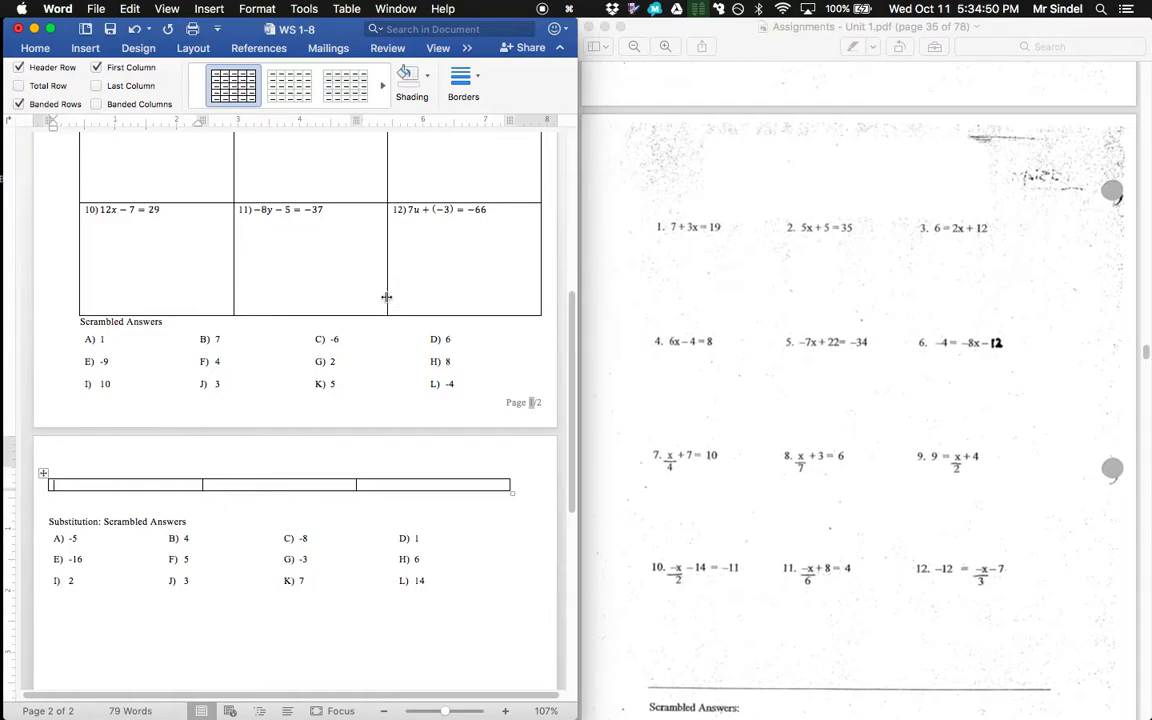
# Widen the worksheet window to review the custom margins and mirror margins setting, and place it back beside the PDF
pyautogui.scroll(3, 197, 502)
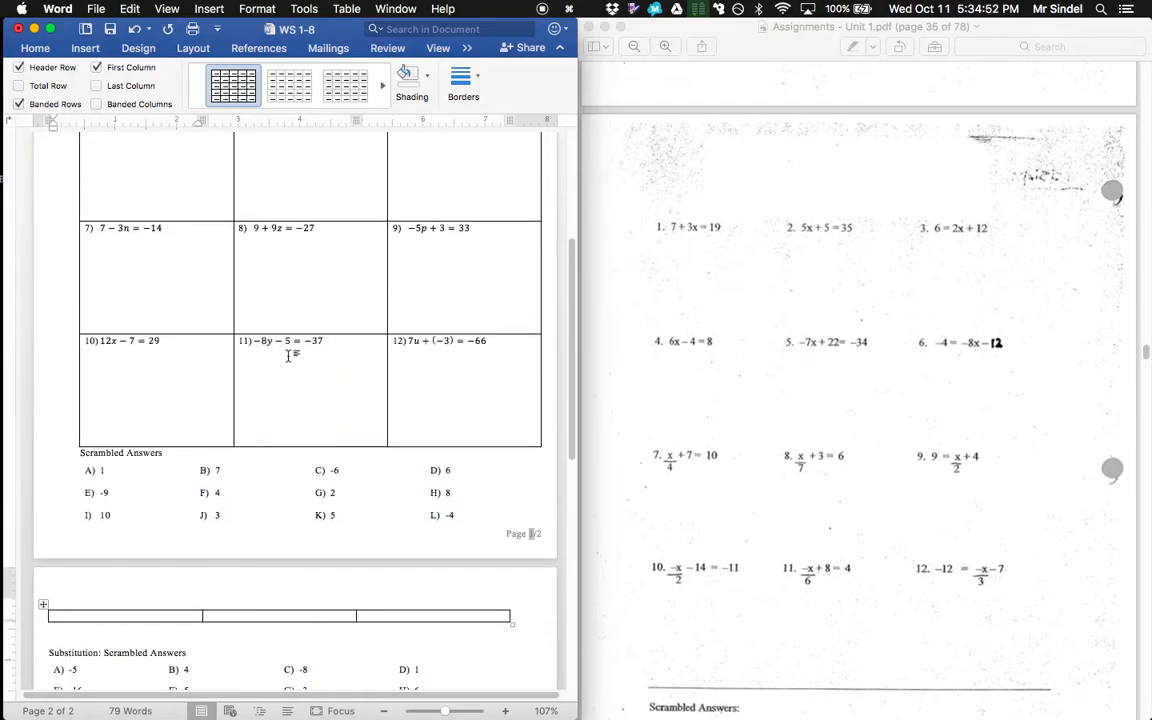
pyautogui.press('super+Up')
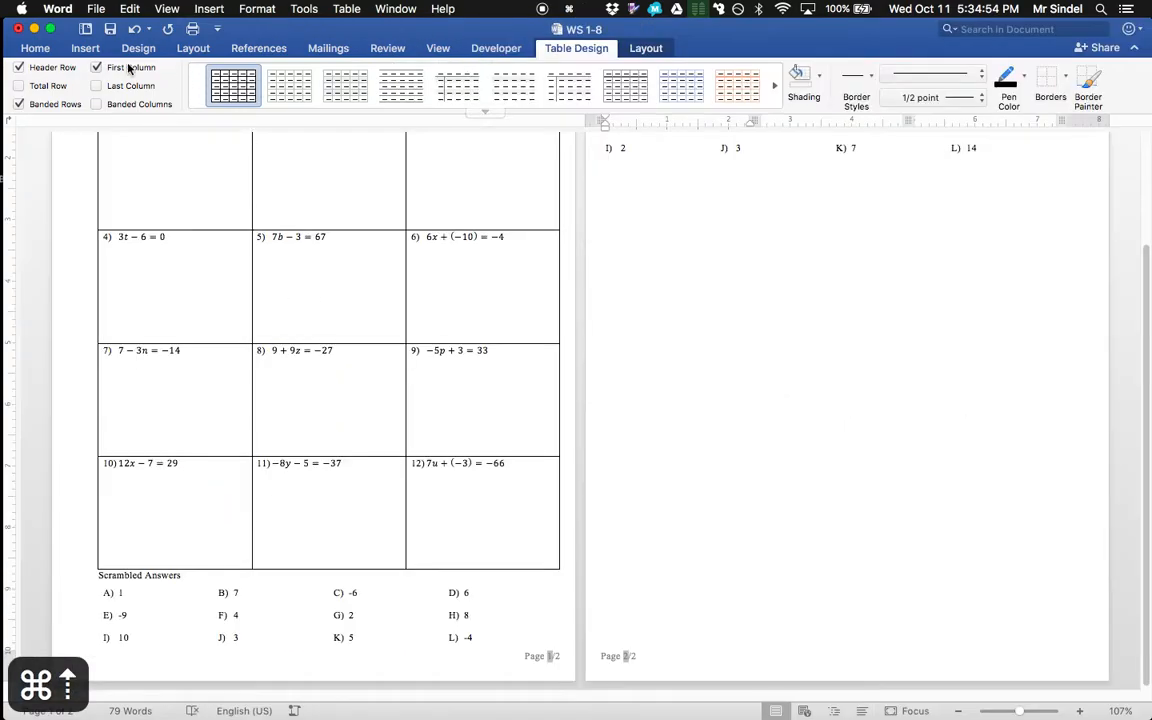
pyautogui.click(193, 48)
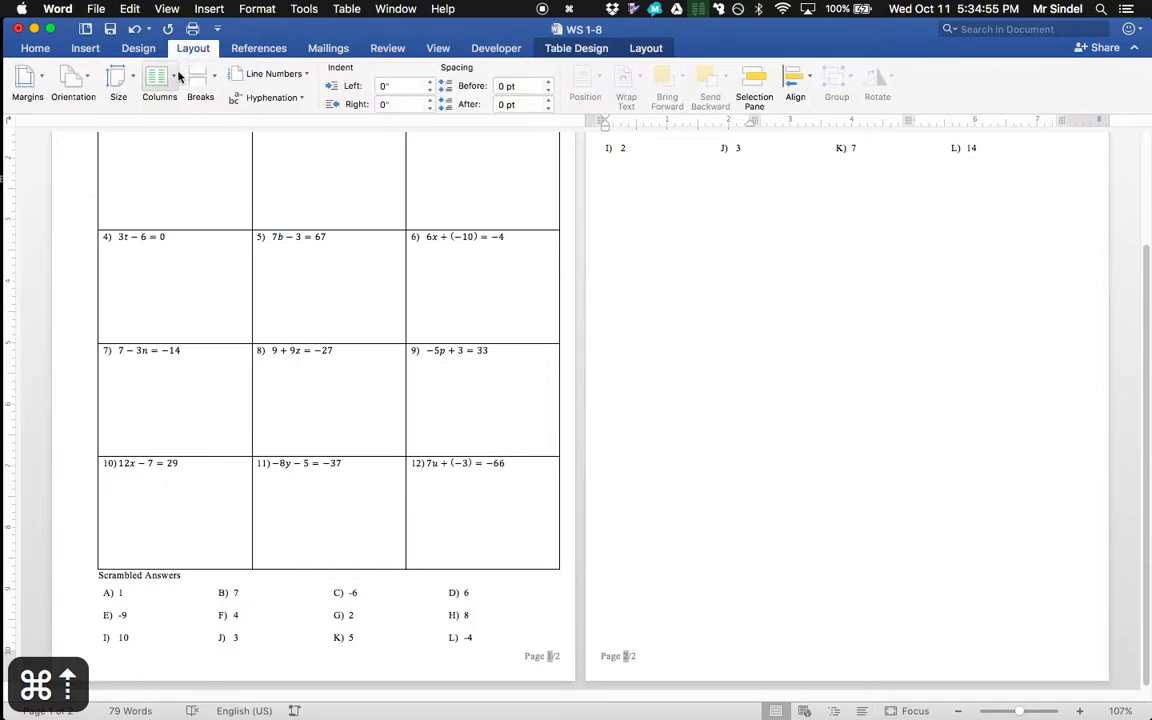
pyautogui.click(27, 80)
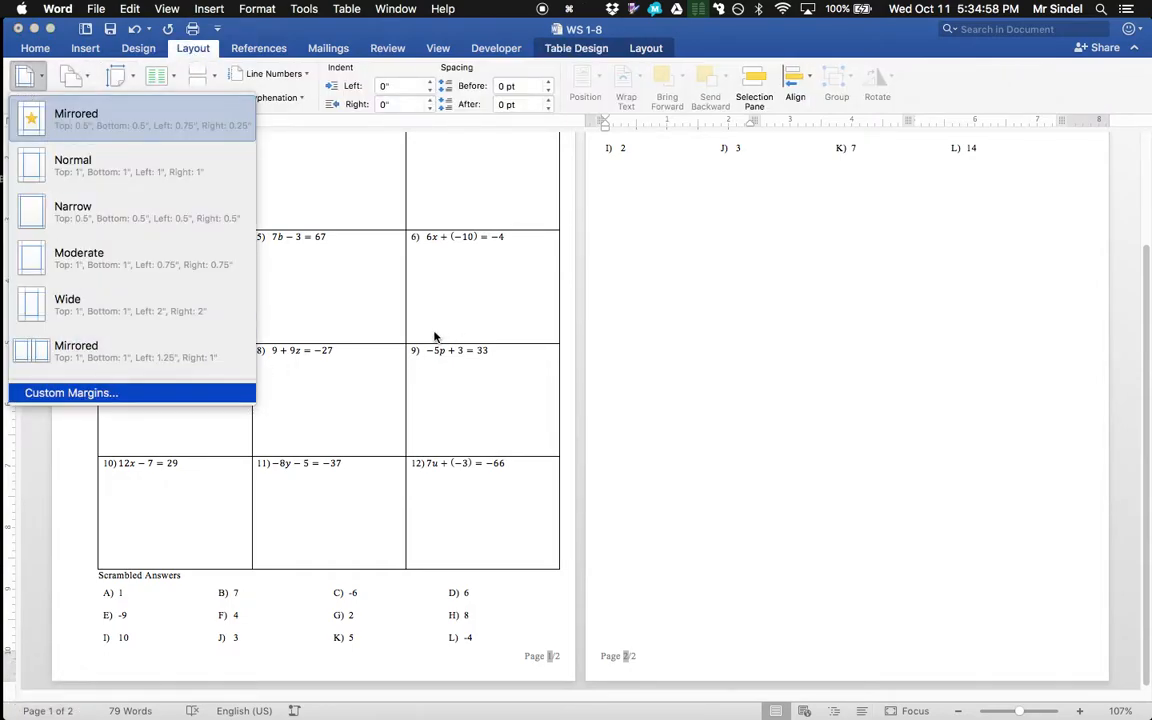
pyautogui.click(95, 391)
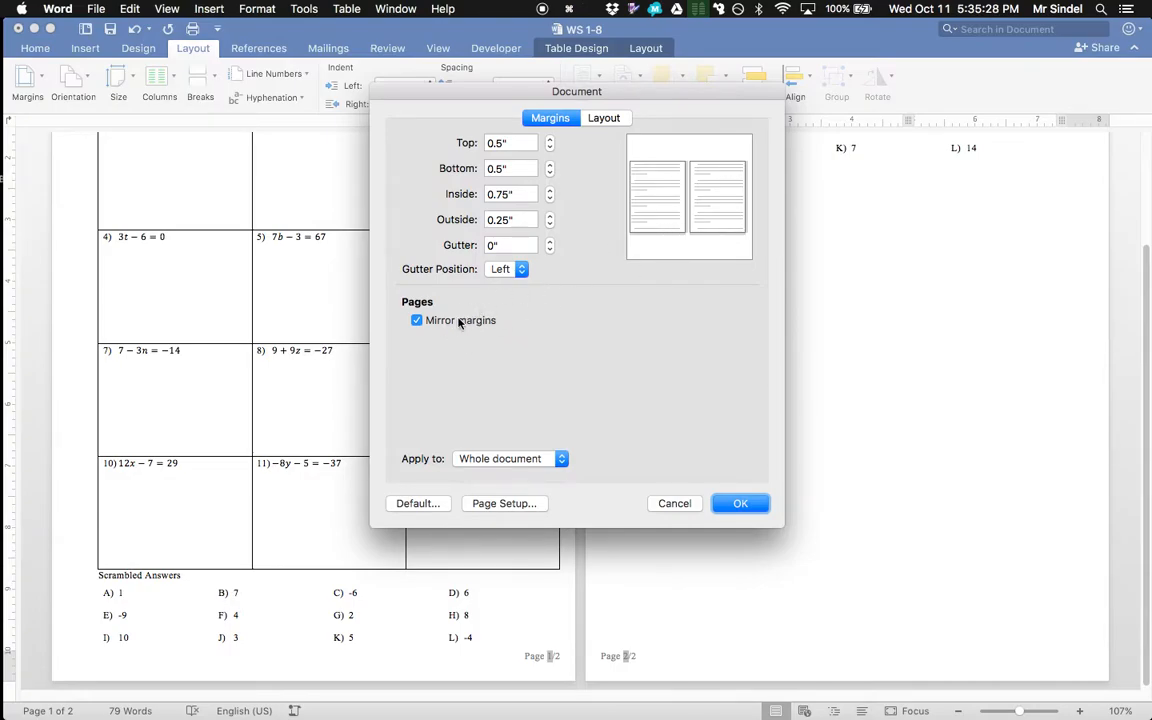
pyautogui.click(739, 504)
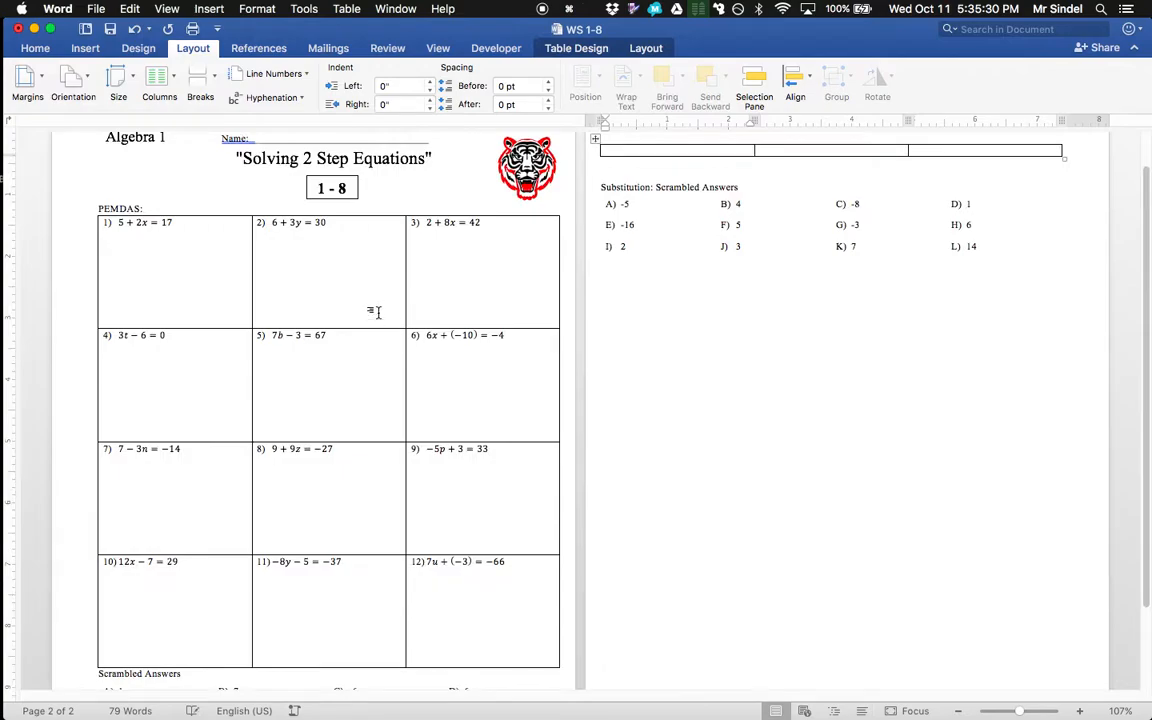
pyautogui.scroll(1, 576, 240)
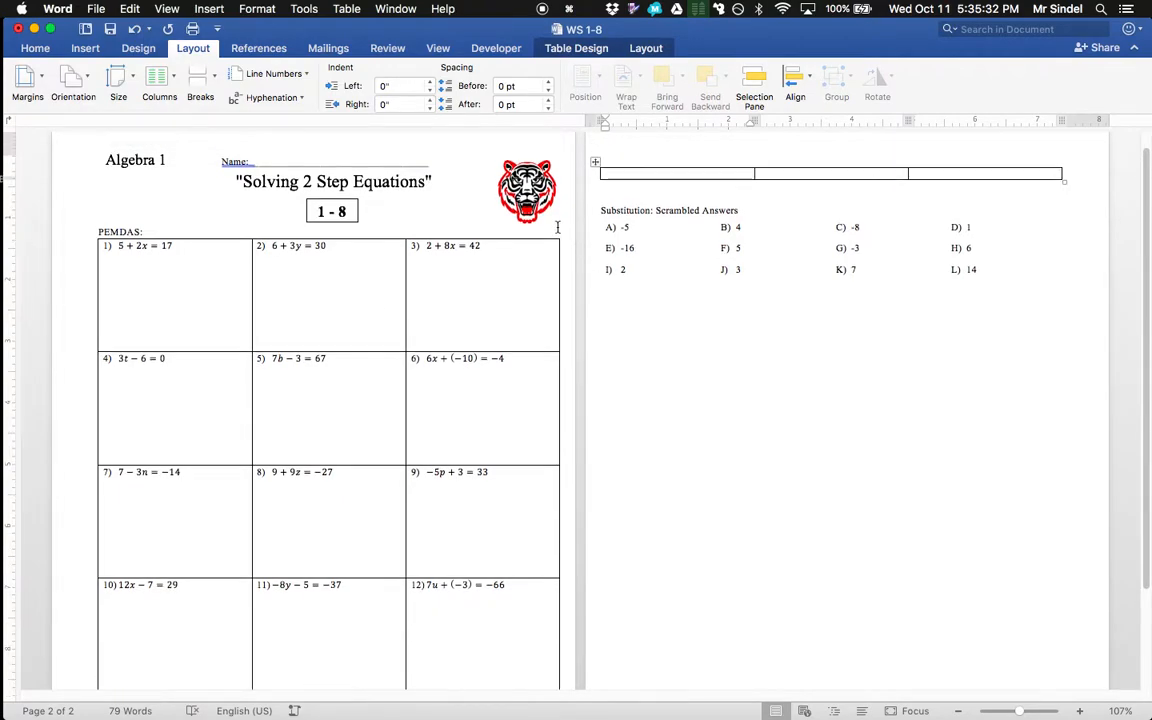
pyautogui.click(646, 194)
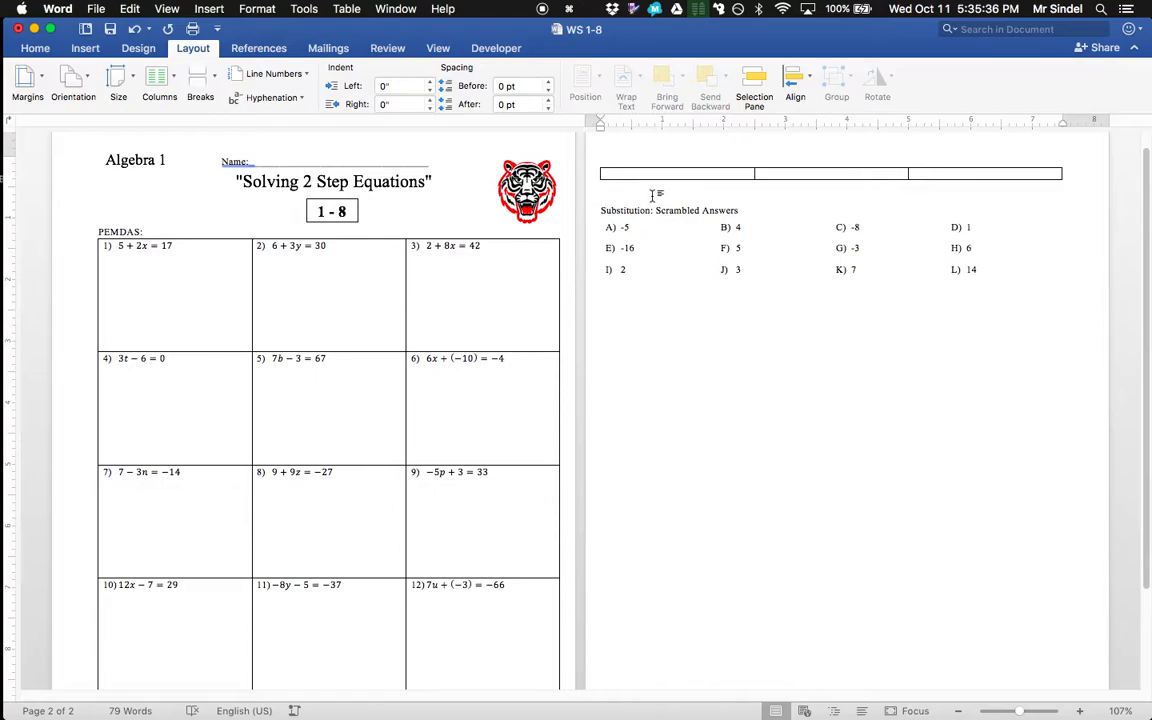
pyautogui.press('super+Left')
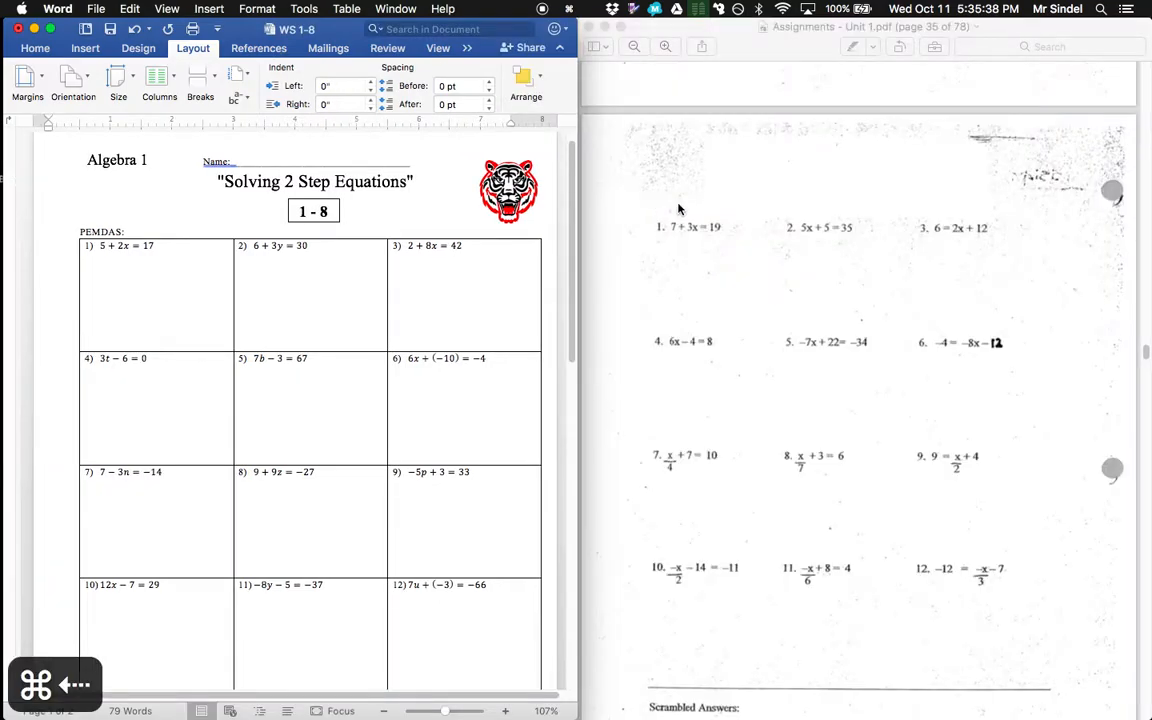
# Apply A) lettered numbering to the first cell of page 2's new table, restart the sequence, and remove the indent
pyautogui.scroll(-10, 375, 258)
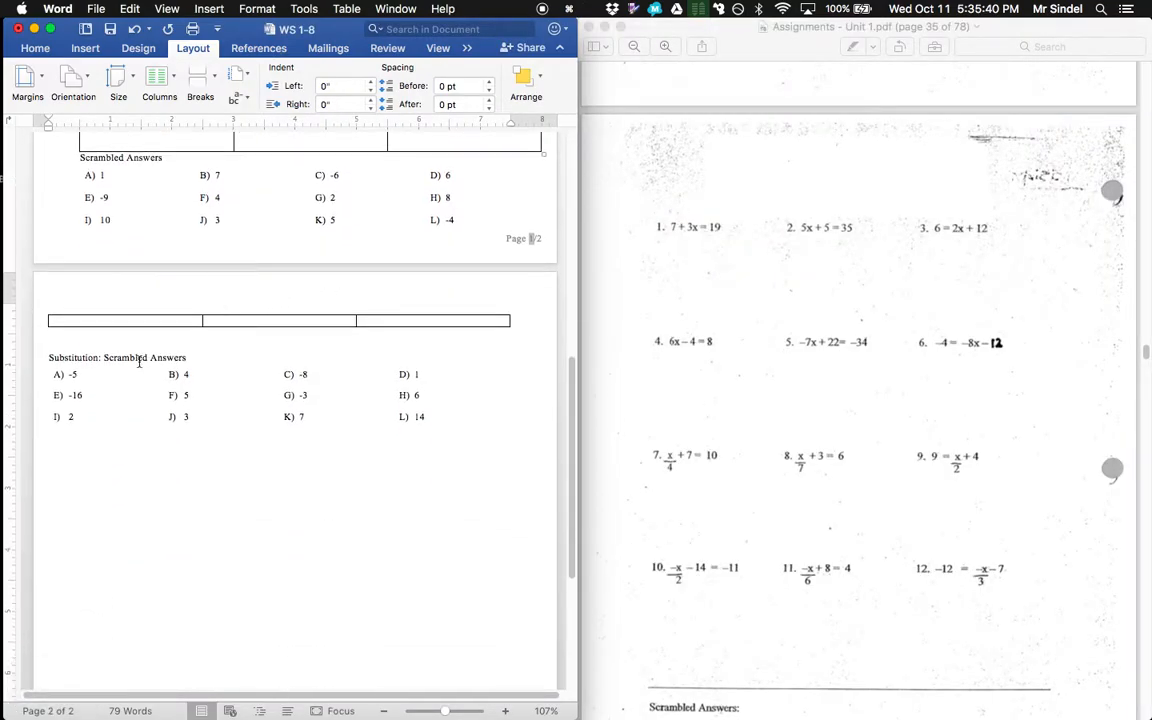
pyautogui.click(124, 320)
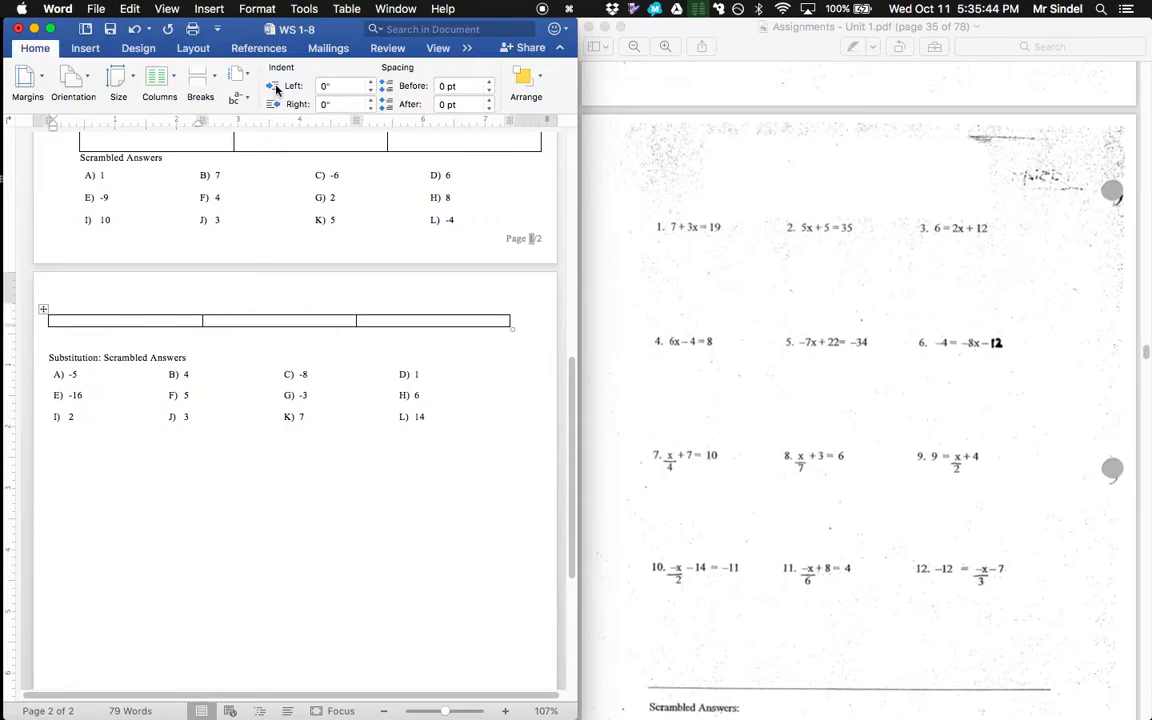
pyautogui.click(393, 70)
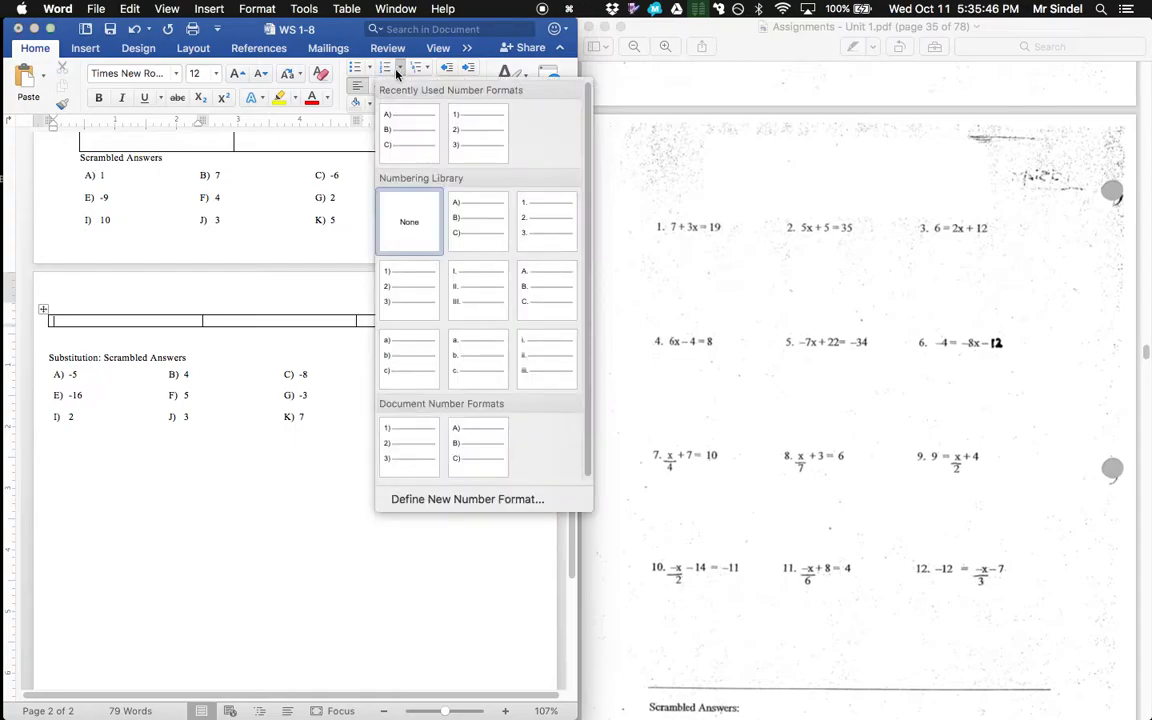
pyautogui.click(372, 140)
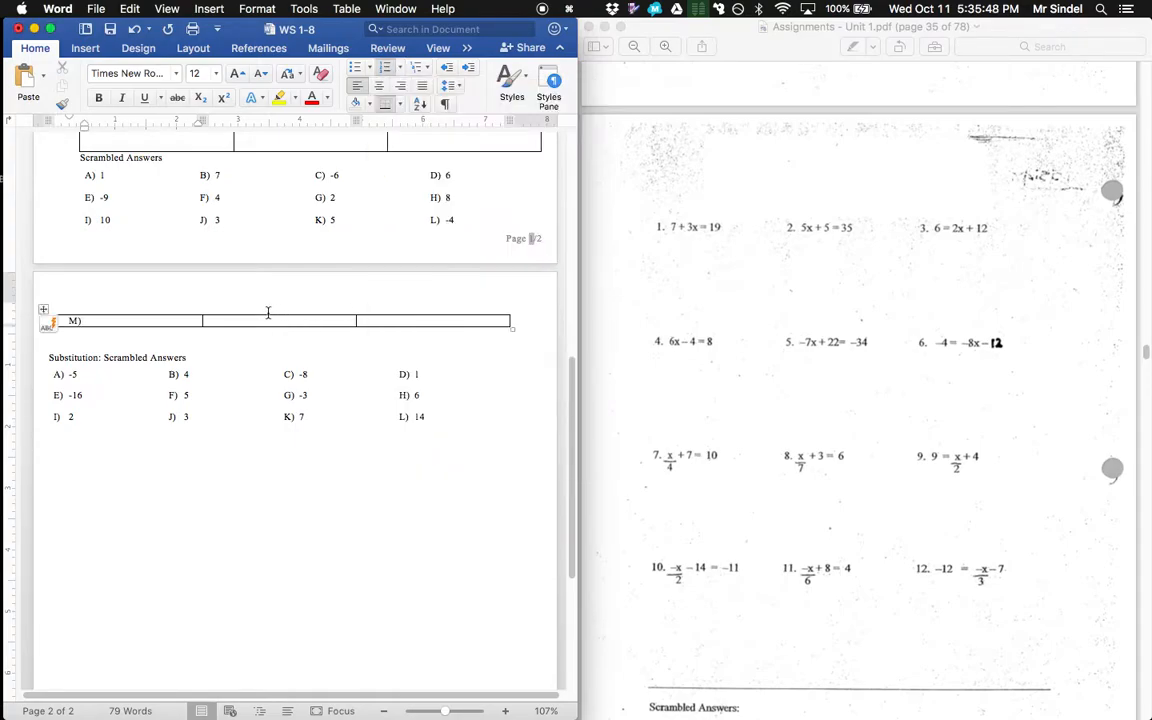
pyautogui.rightClick(79, 322)
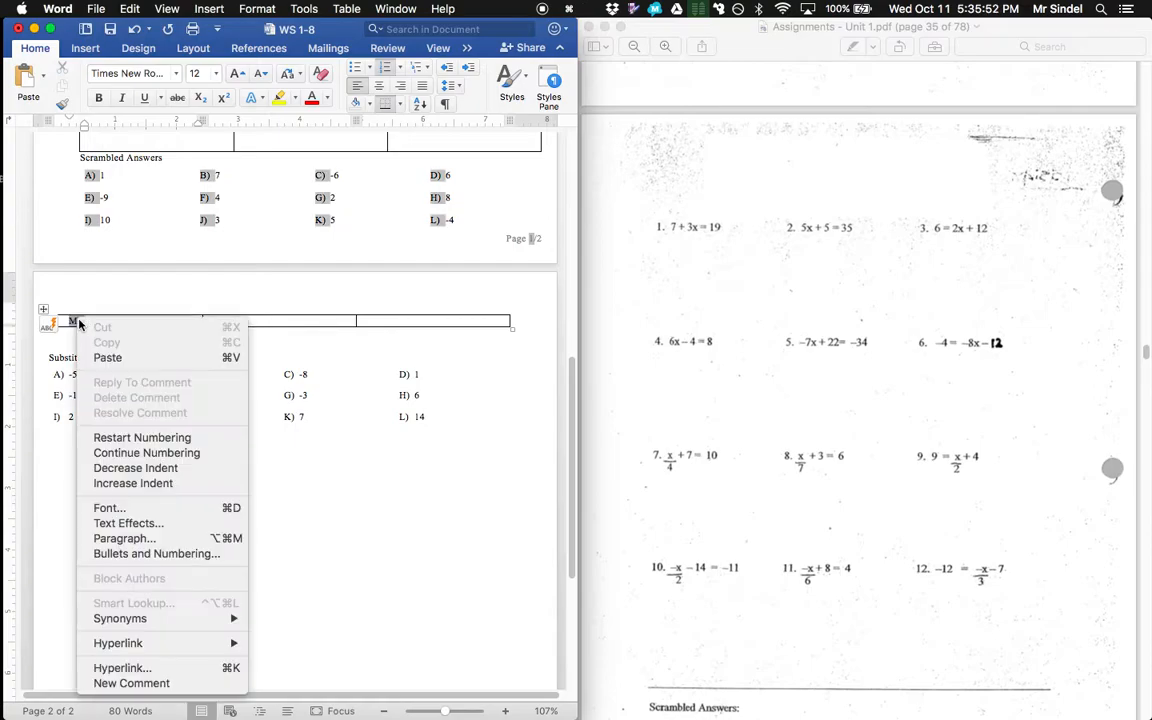
pyautogui.click(125, 438)
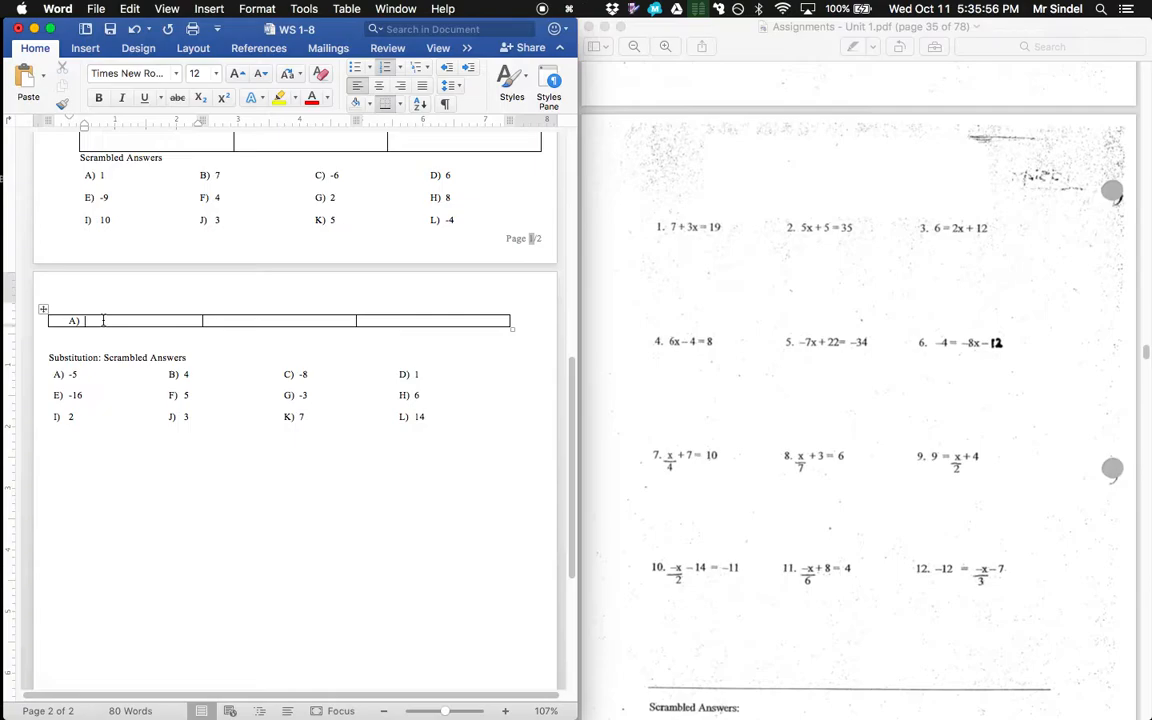
pyautogui.press('shift+super+m')
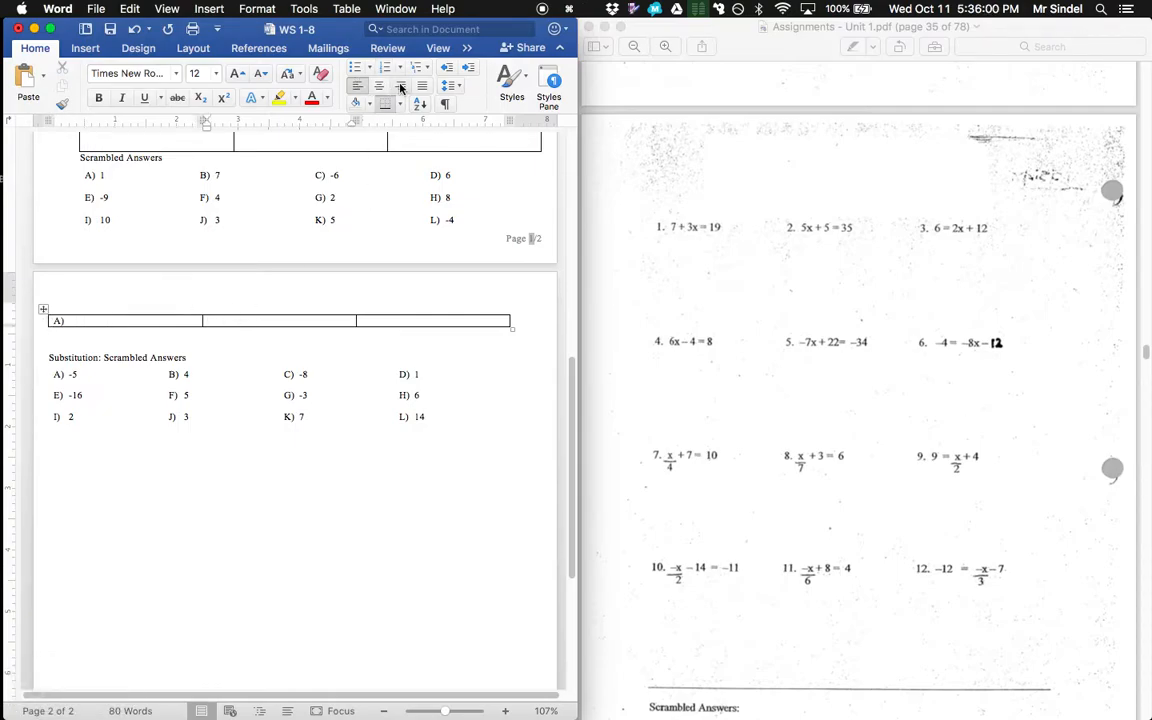
# Continue the lettering into the second and third cells as B) and C), and delete the extra second row
pyautogui.press('Tab')
pyautogui.press('Tab')
pyautogui.press('Tab')
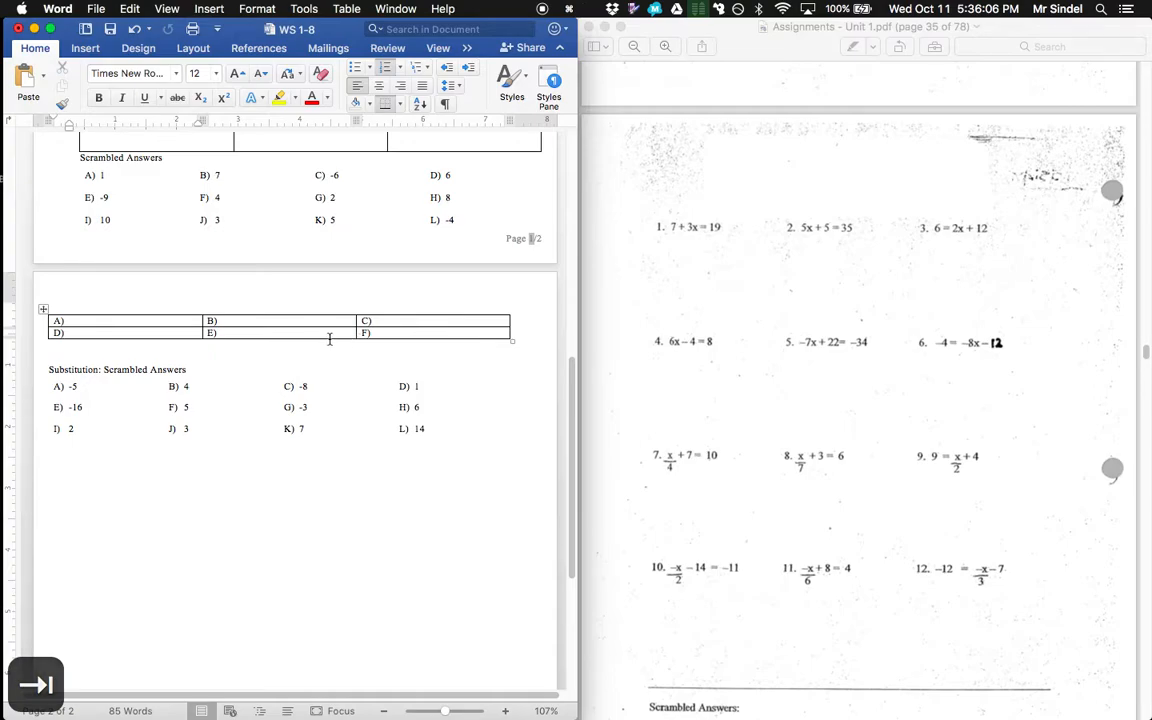
pyautogui.moveTo(159, 332); pyautogui.dragTo(375, 334)
pyautogui.press('BackSpace')
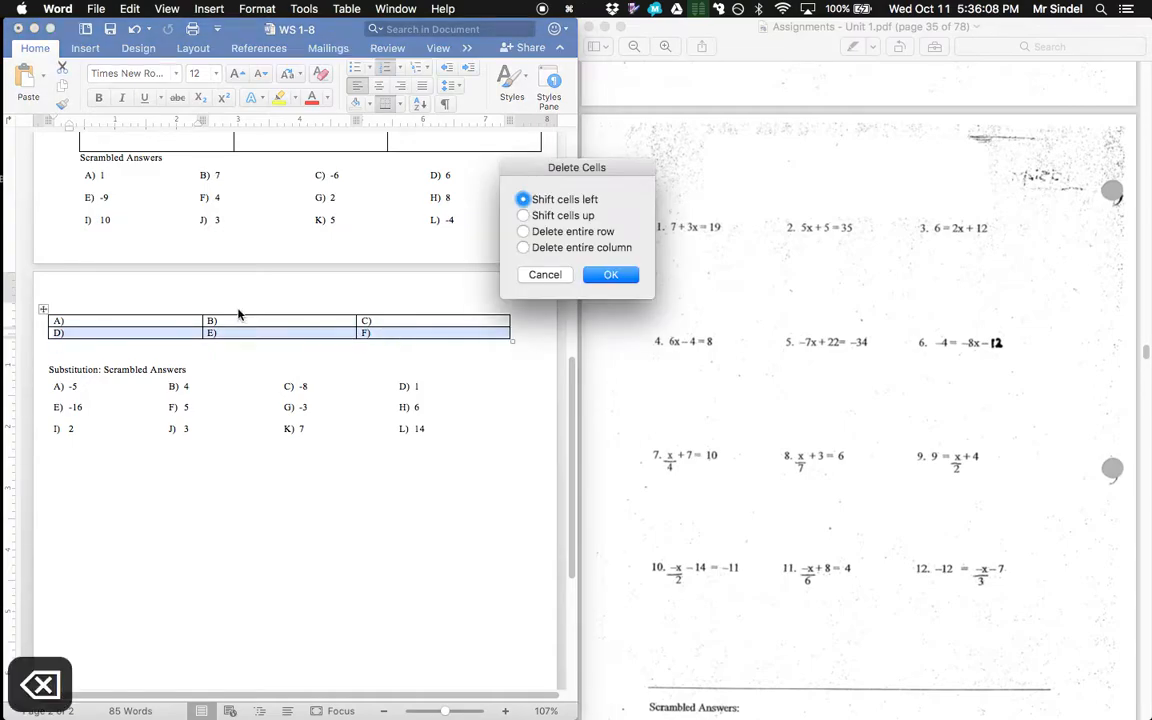
pyautogui.click(611, 275)
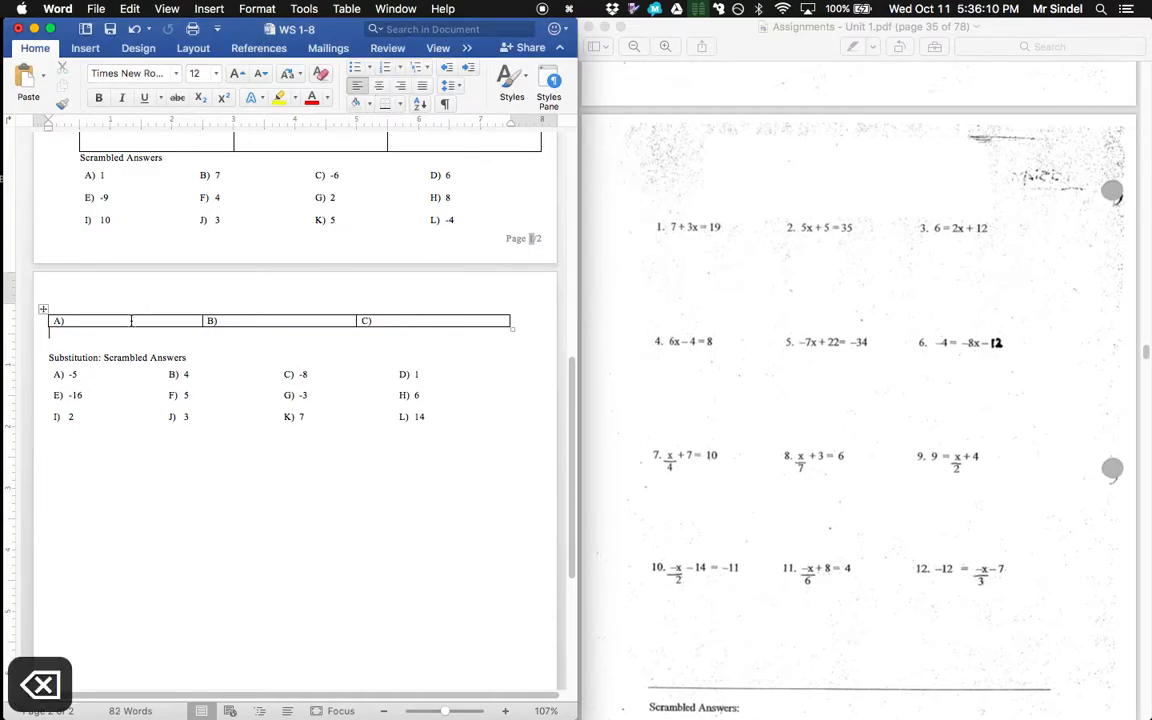
# Change the table's lettering to 1), 2), 3) numbering and enter the equation 7 + 3x = 19 for problem 1
pyautogui.click(403, 67)
pyautogui.click(478, 130)
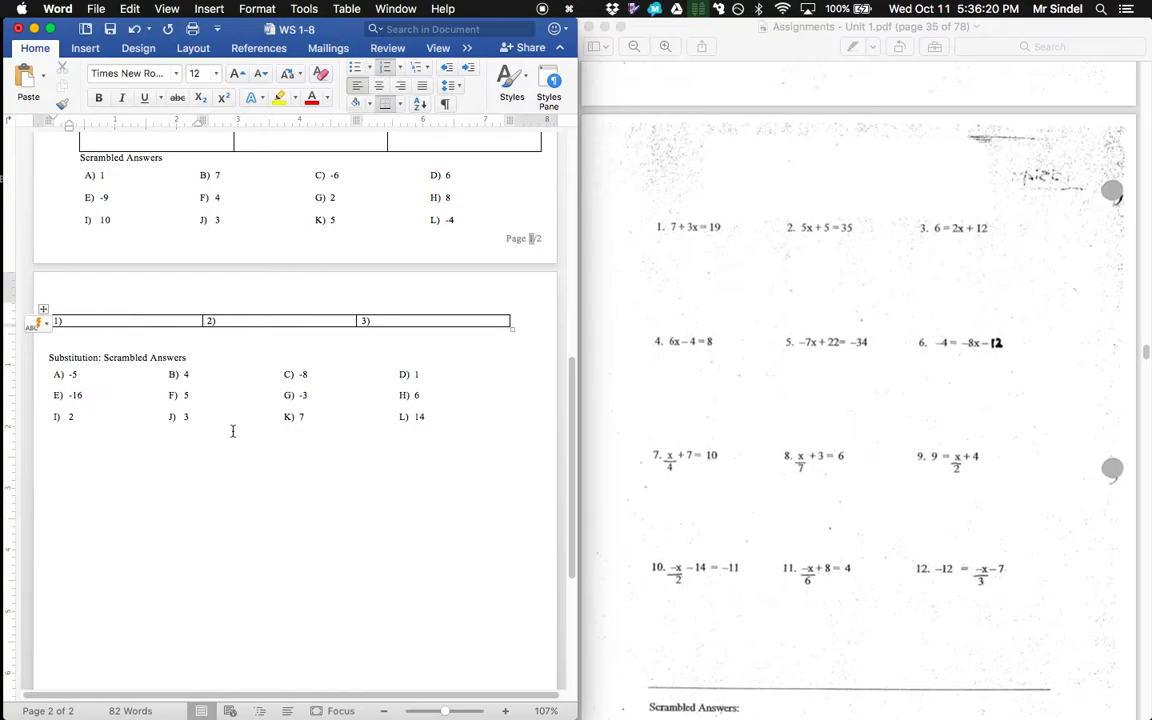
pyautogui.hotkey('ctrl', '=')
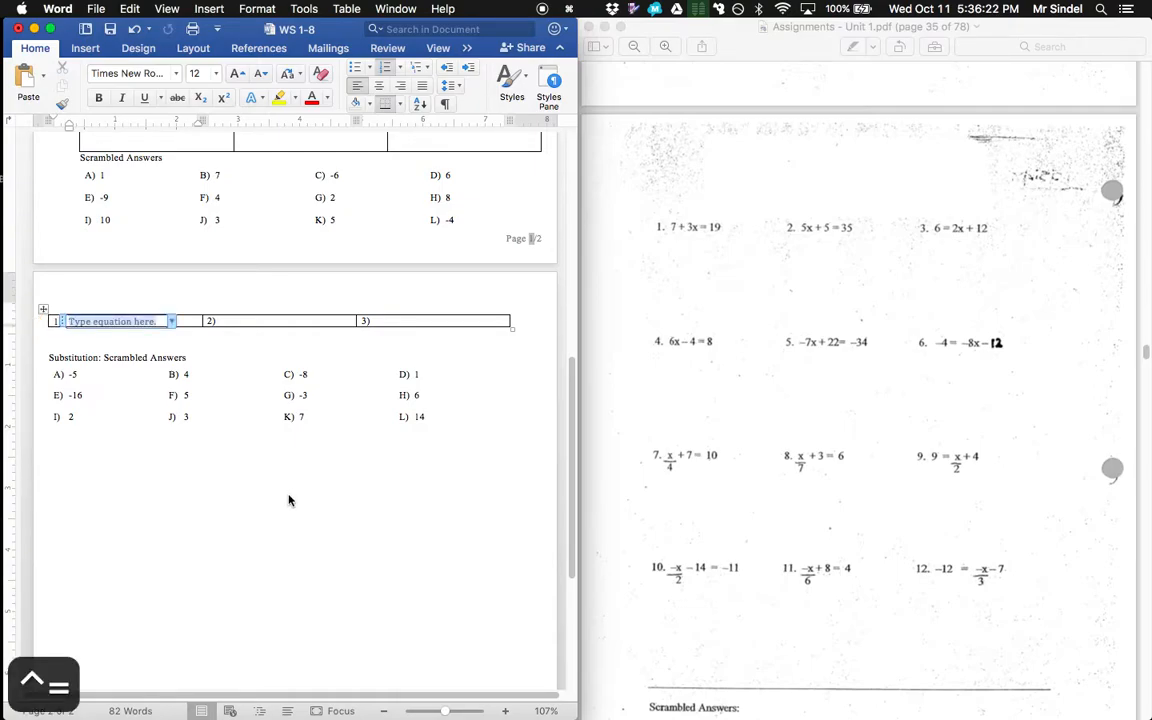
pyautogui.write('7 + ')
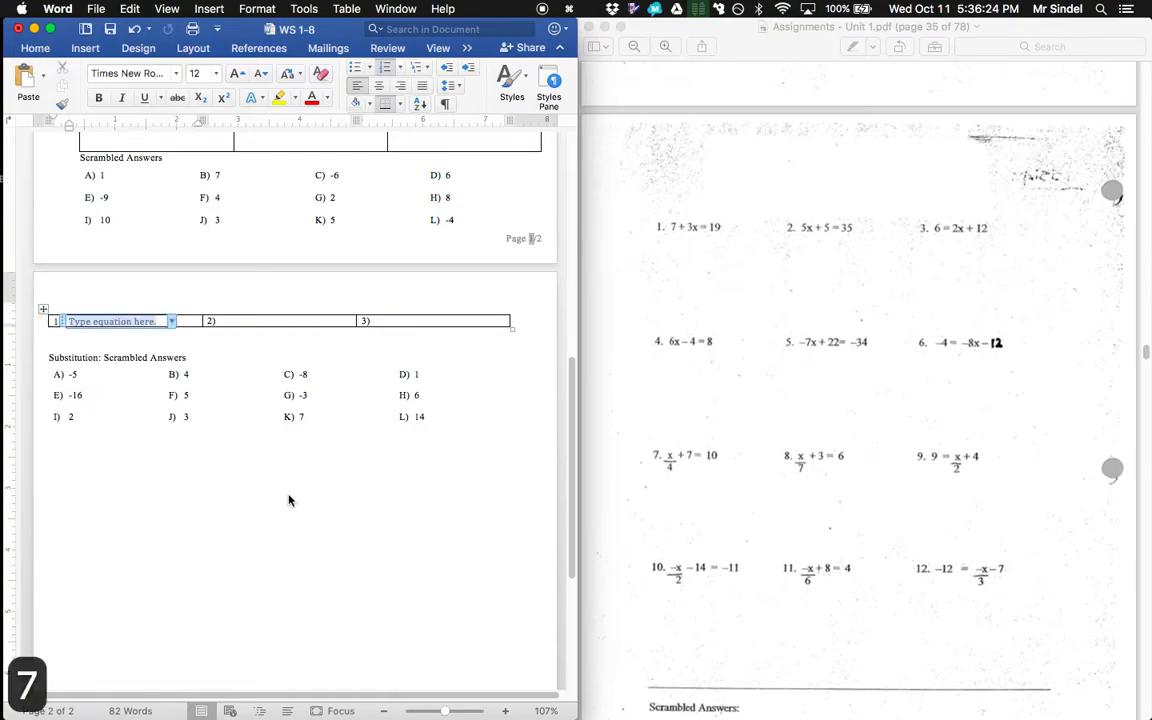
pyautogui.write('3x = 19')
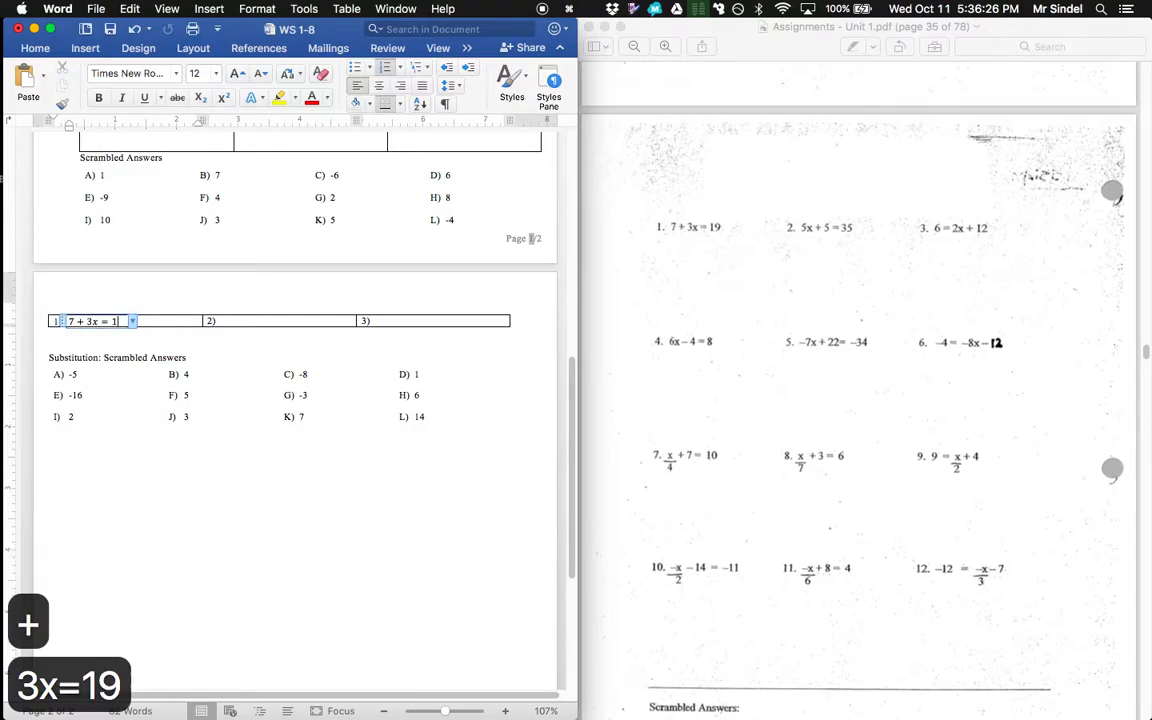
pyautogui.press('Tab')
# Enter the equations 5x + 5 = 35 for problem 2 and 6 = 2x + 12 for problem 3, and add a second row
pyautogui.hotkey('ctrl', '=')
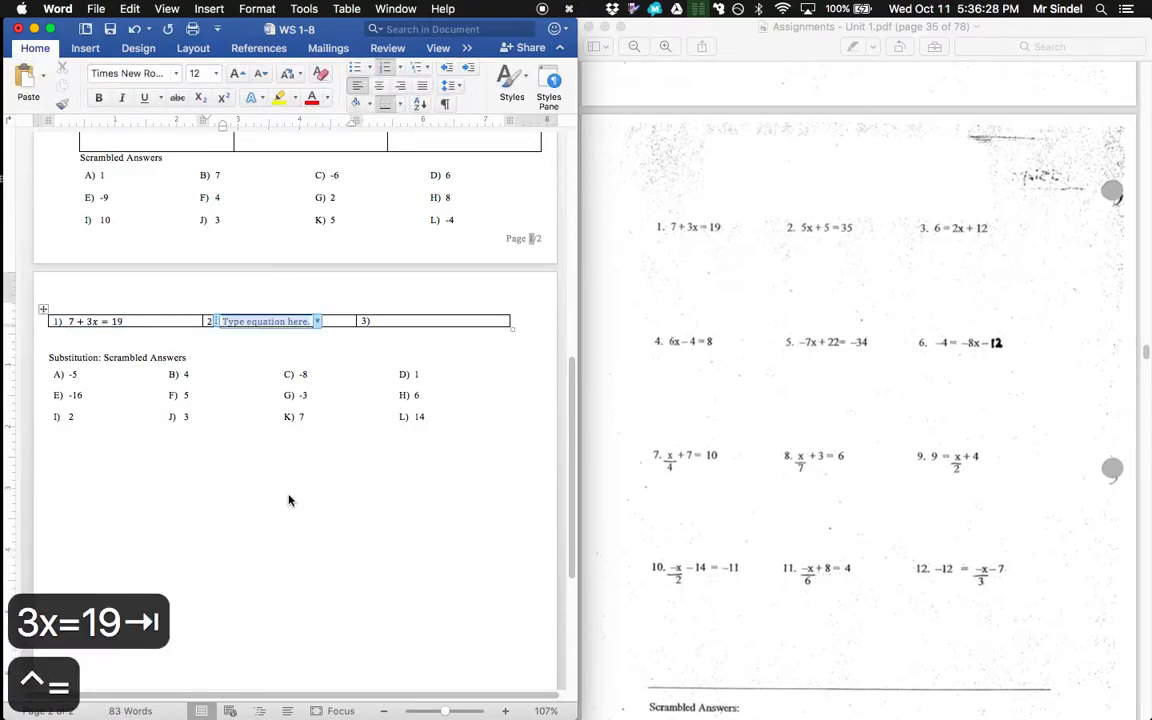
pyautogui.write('5x=')
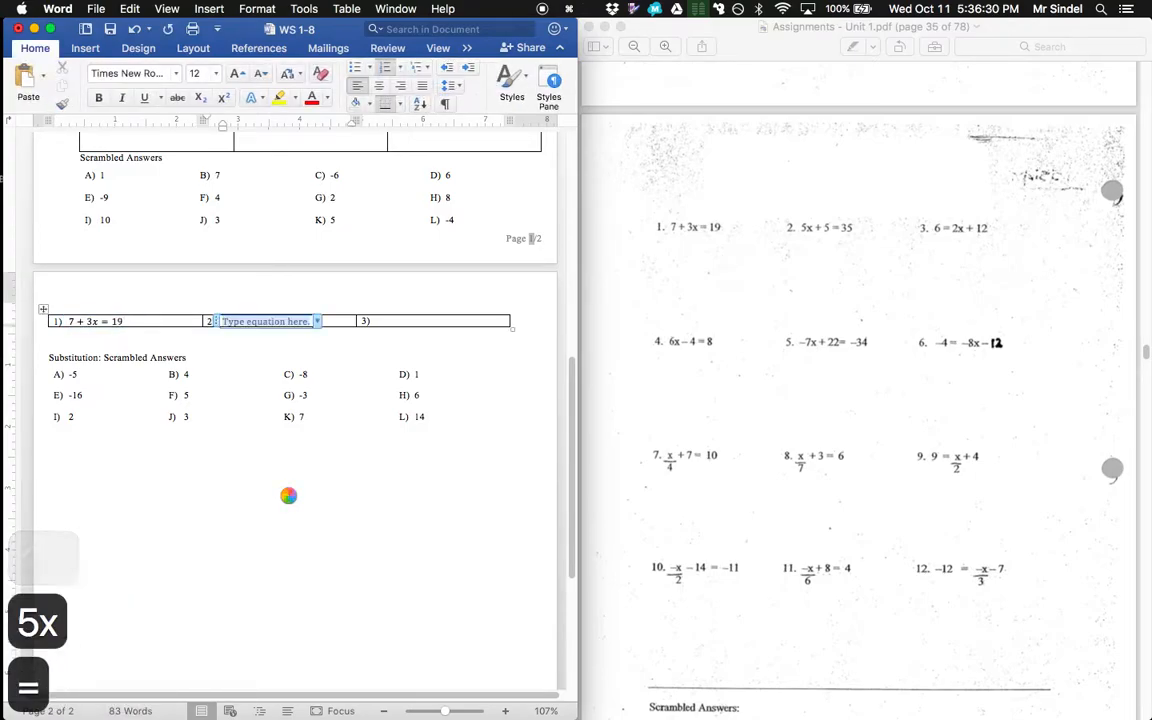
pyautogui.press('BackSpace')
pyautogui.write('+5=35')
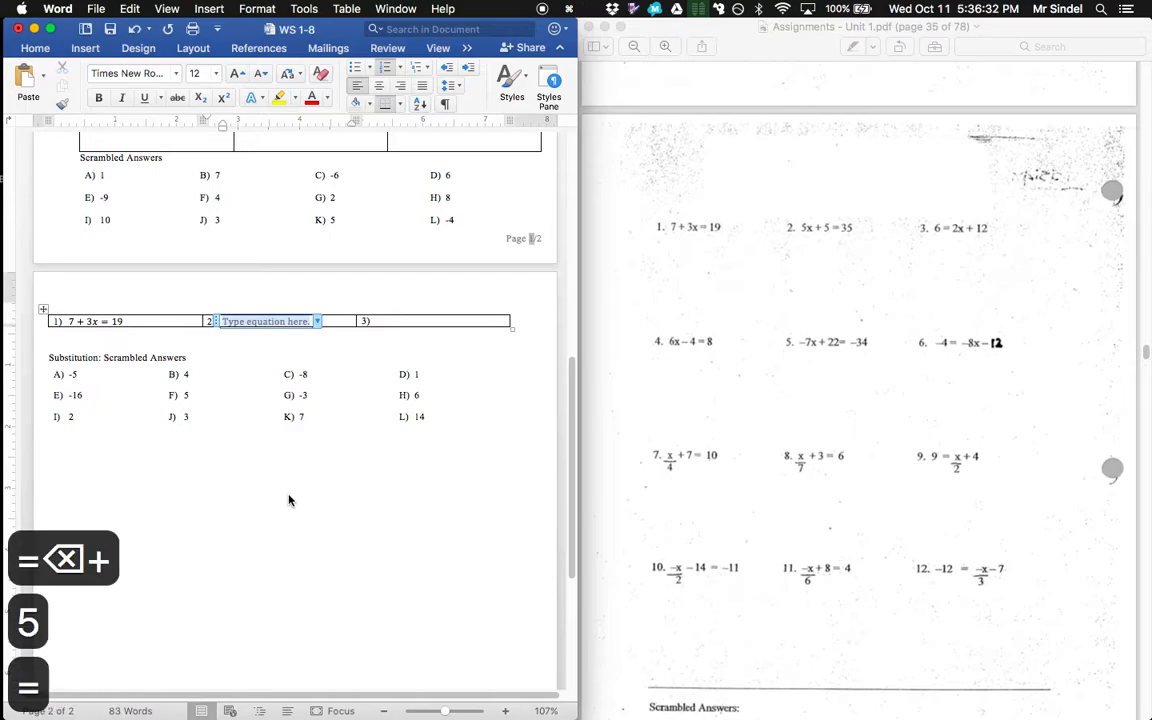
pyautogui.press('Tab')
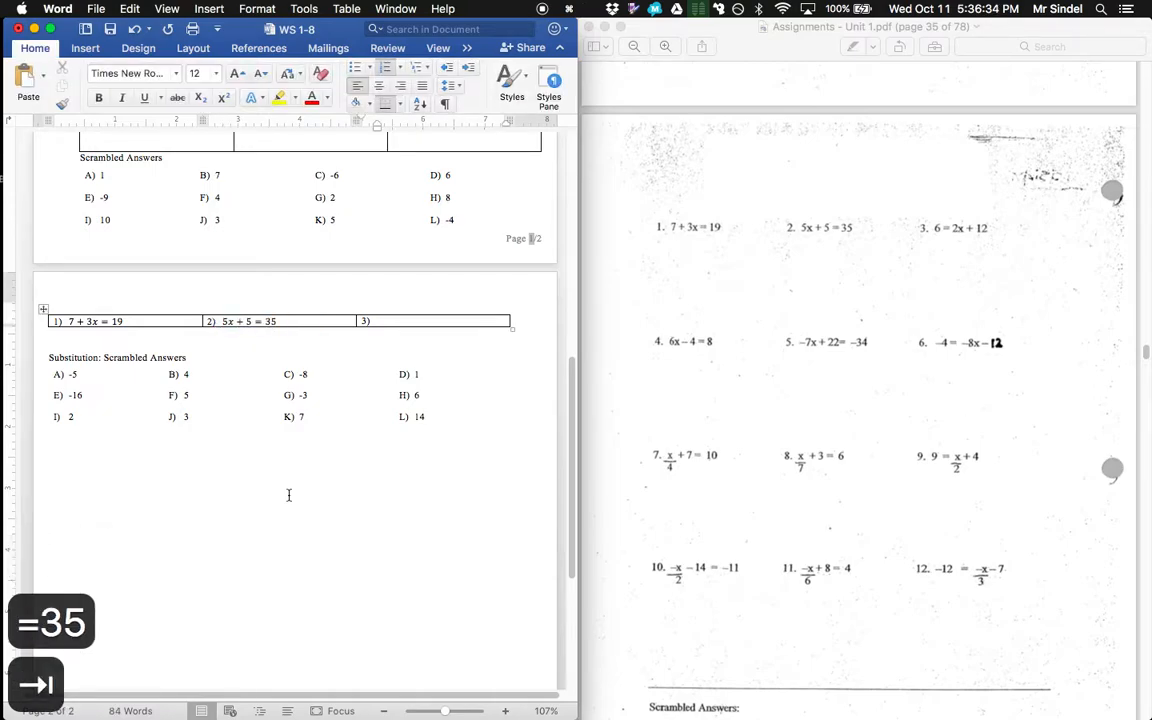
pyautogui.hotkey('ctrl', '=')
pyautogui.write('6=')
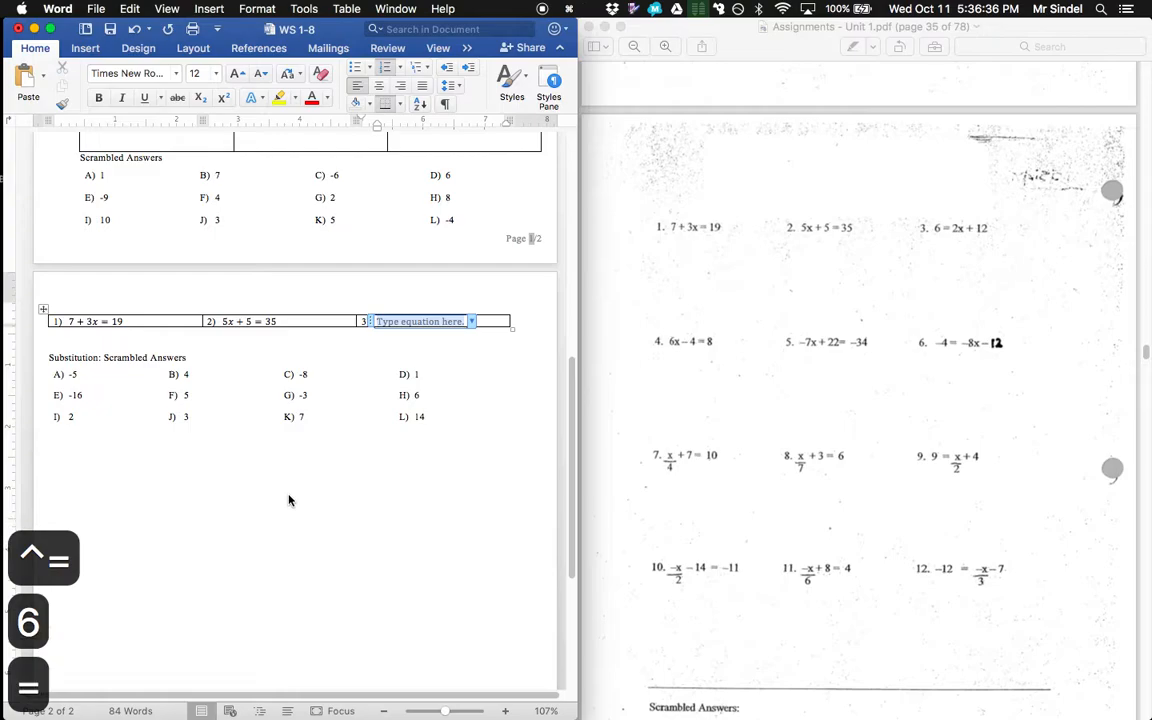
pyautogui.write('2x+12')
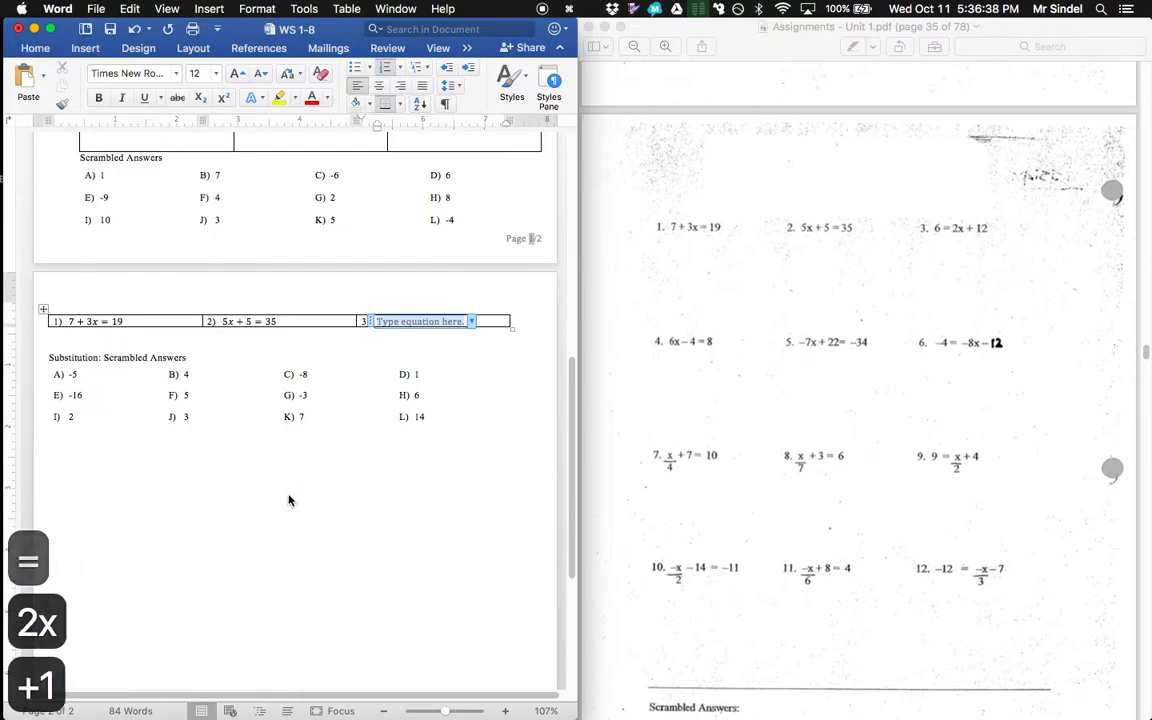
pyautogui.press('Tab')
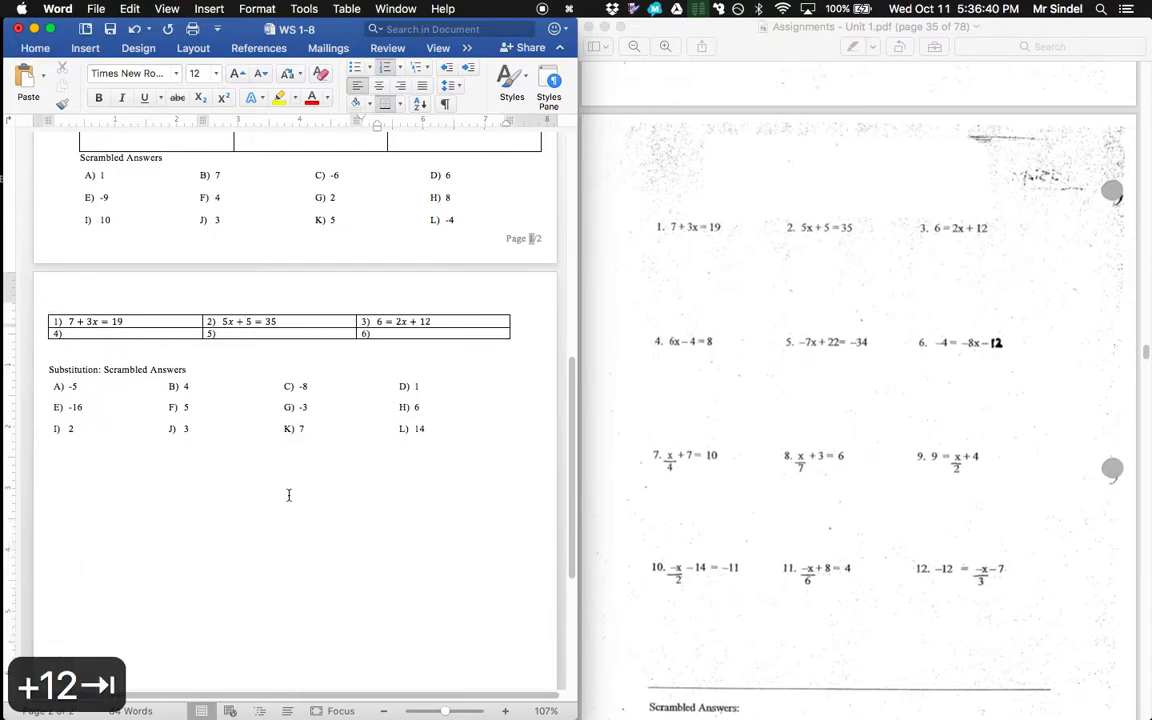
# Enter the equations 6x − 4 = 8 for problem 4 and −7x + 22 = −34 for problem 5
pyautogui.hotkey('ctrl', '=')
pyautogui.write('6x')
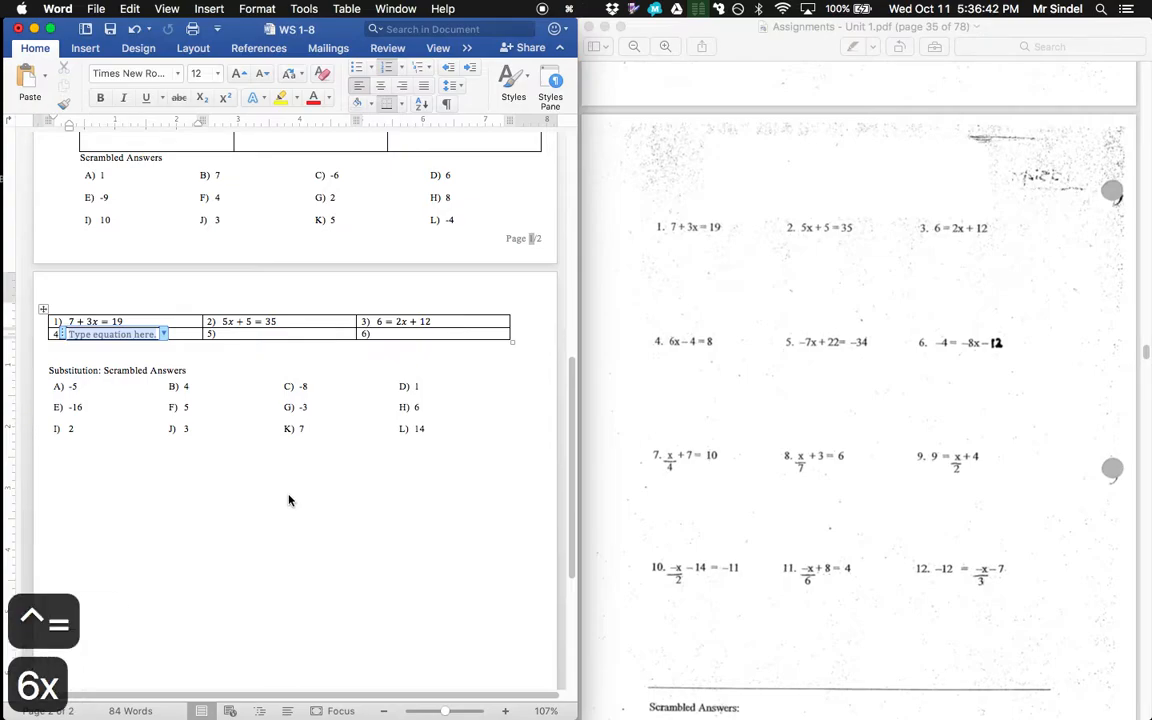
pyautogui.write('-4=8')
pyautogui.press('Tab')
pyautogui.hotkey('ctrl', '=')
pyautogui.write('-7x')
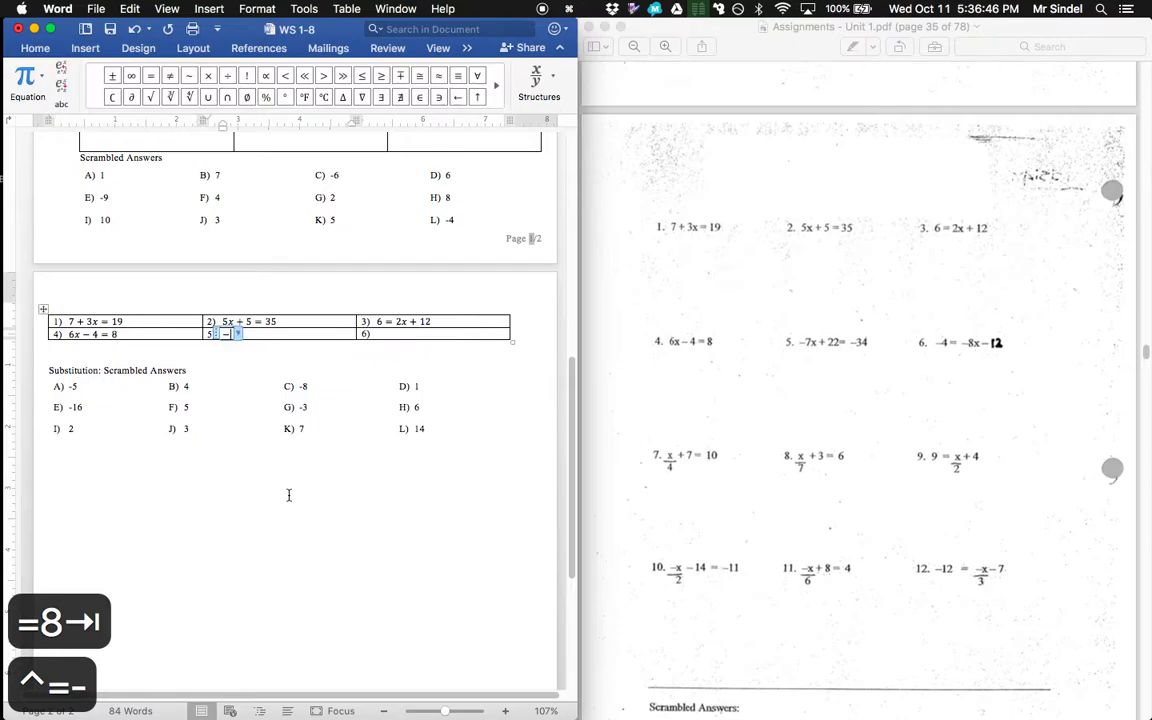
pyautogui.write('+22')
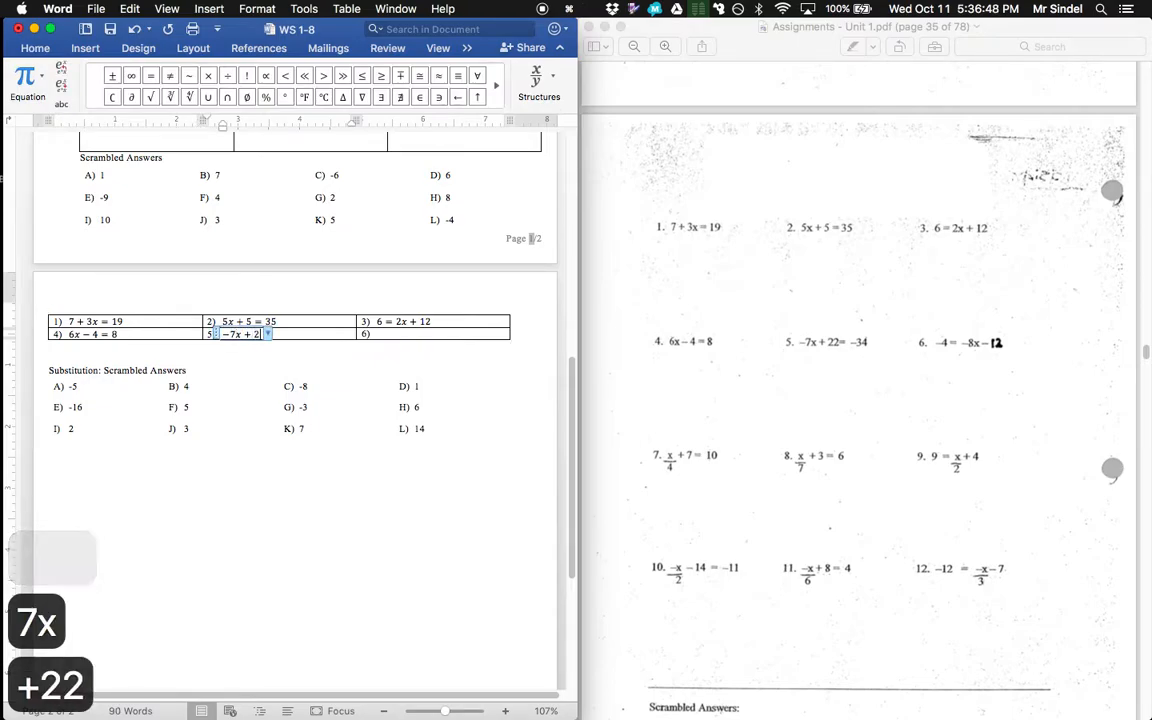
pyautogui.write('=-34')
pyautogui.press('Tab')
# Enter the equation −4 = −8x − 12 for problem 6 and add a third row to the table
pyautogui.hotkey('ctrl', '=')
pyautogui.write('-4=-8x')
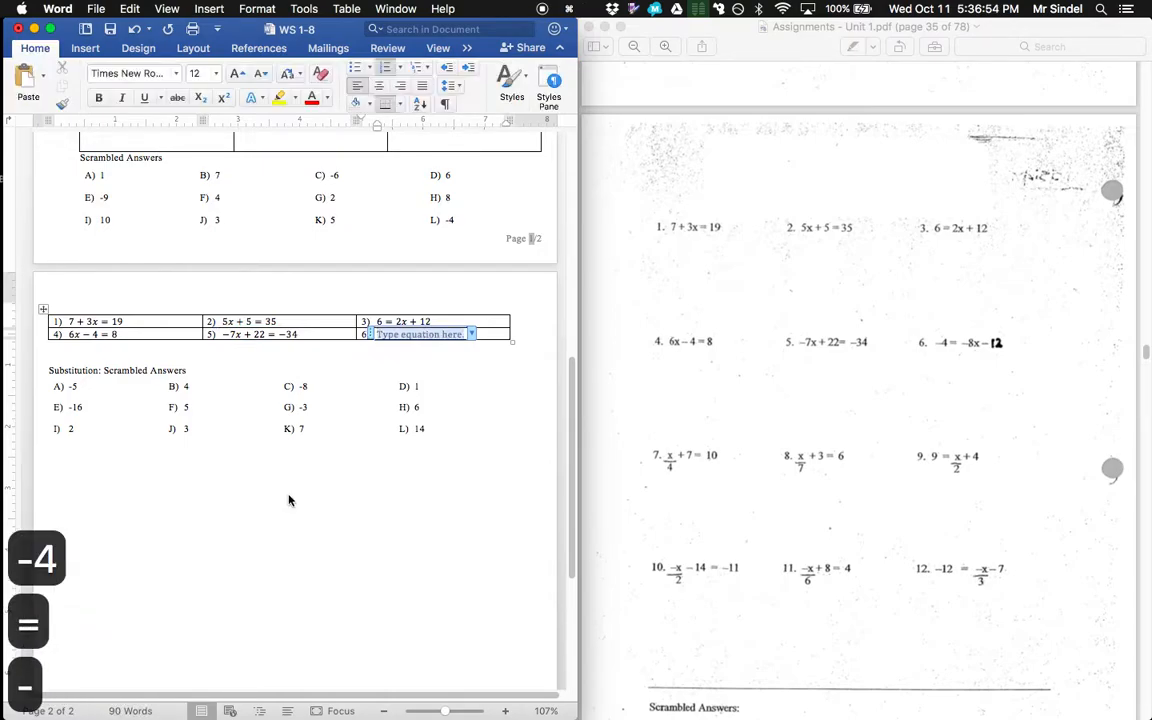
pyautogui.write('2')
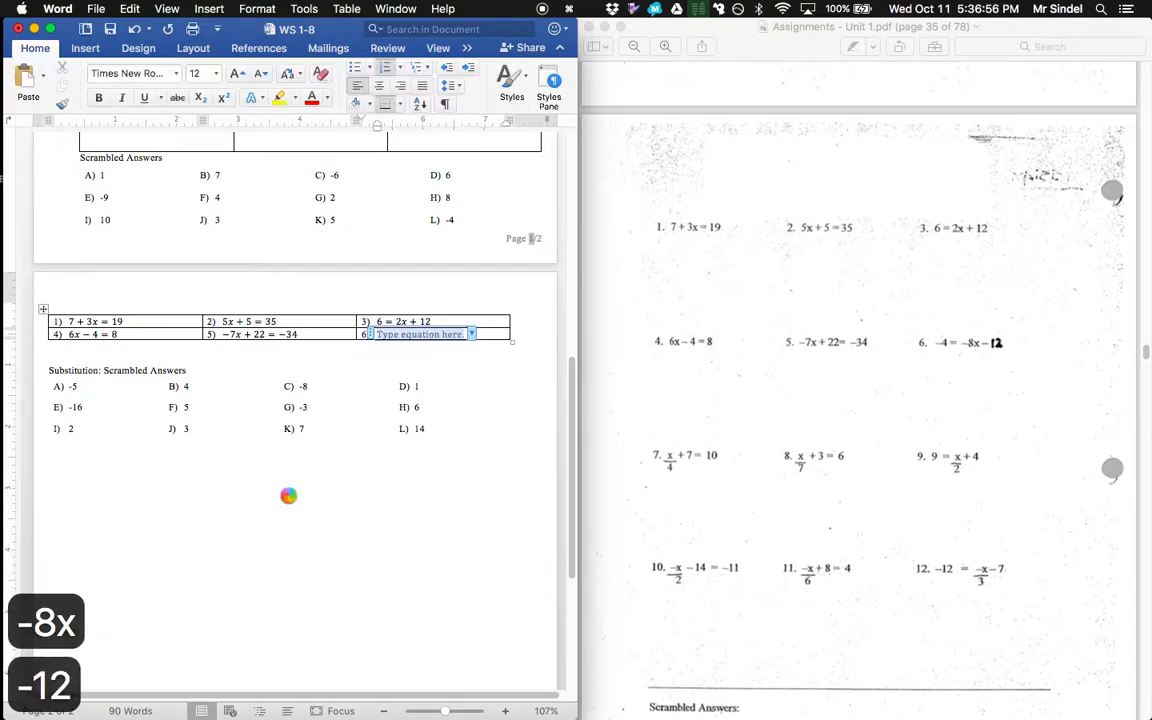
pyautogui.press('Tab')
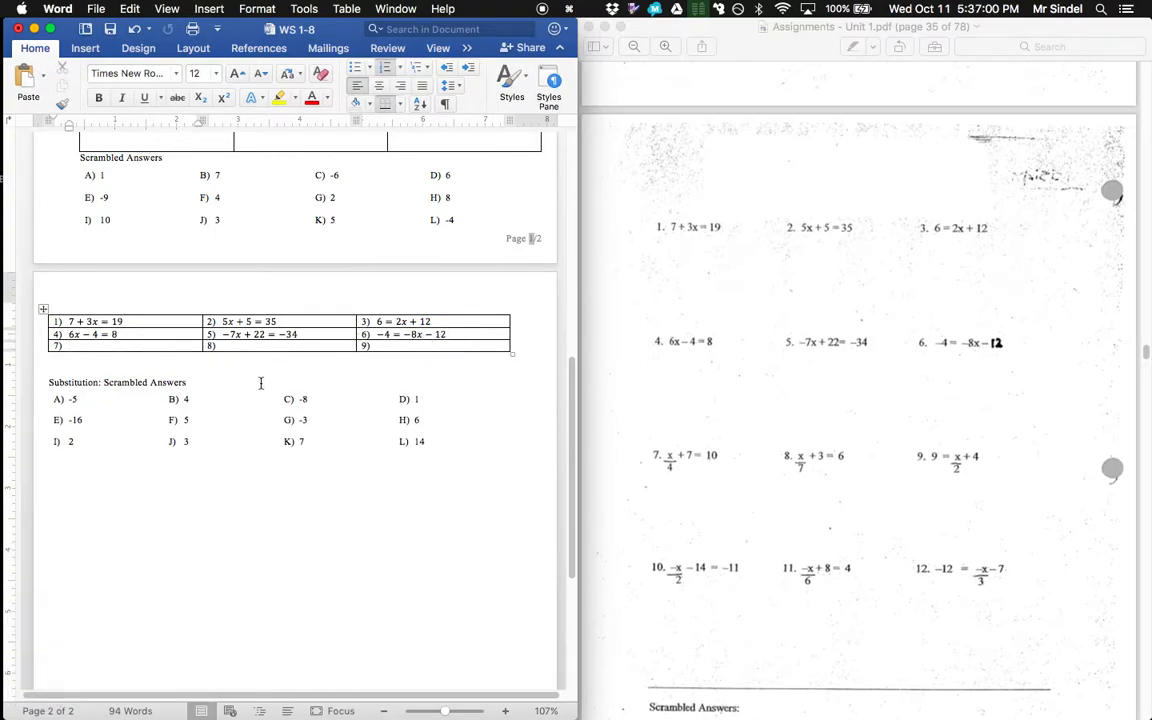
# Enter the equation x/4 + 7 = 10 for problem 7, with x over 4 as a stacked fraction
pyautogui.hotkey('ctrl', '=')
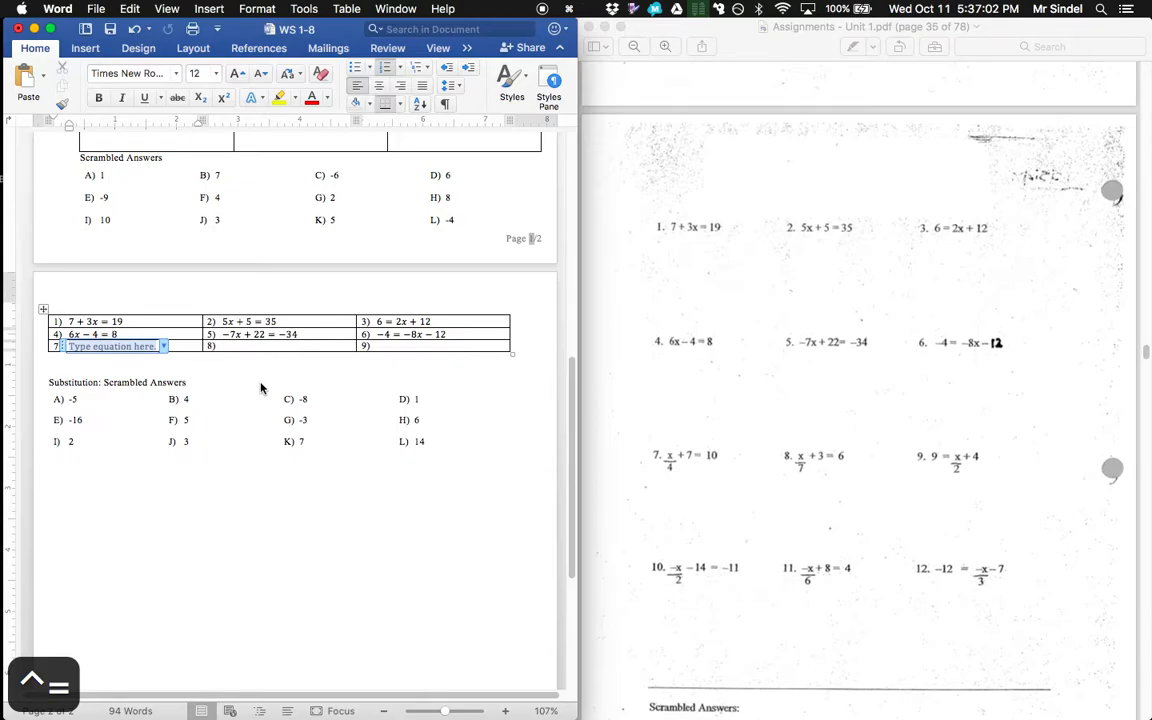
pyautogui.write('x/')
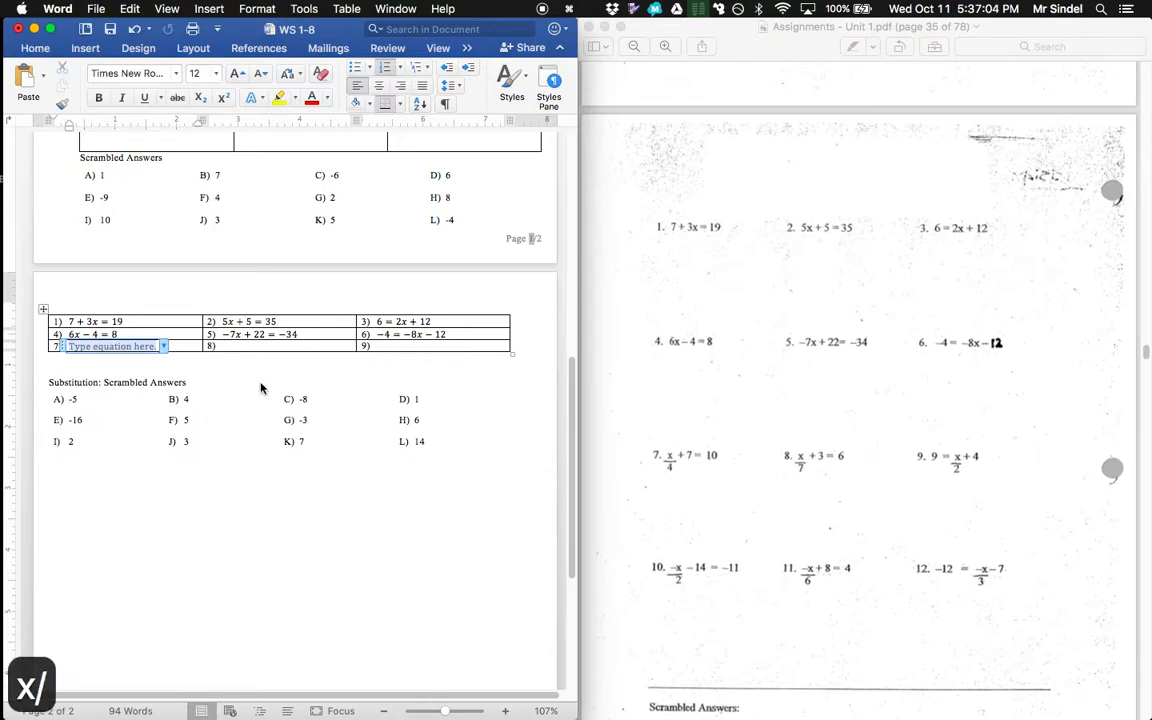
pyautogui.write('4')
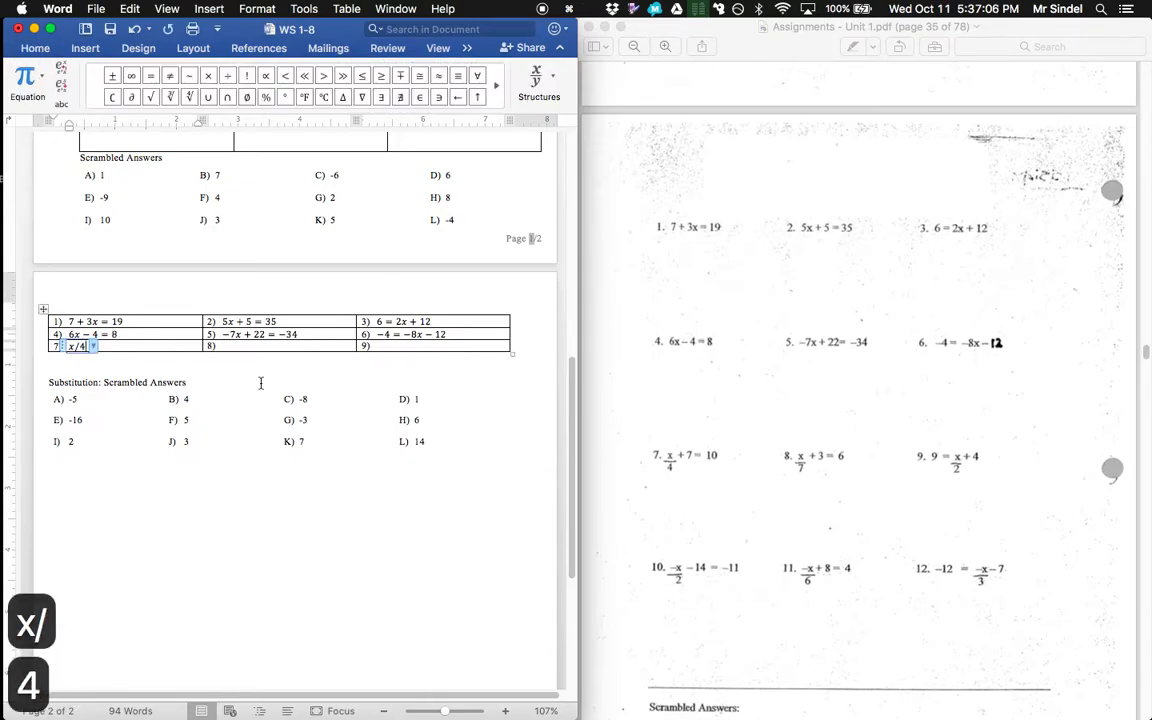
pyautogui.press('space')
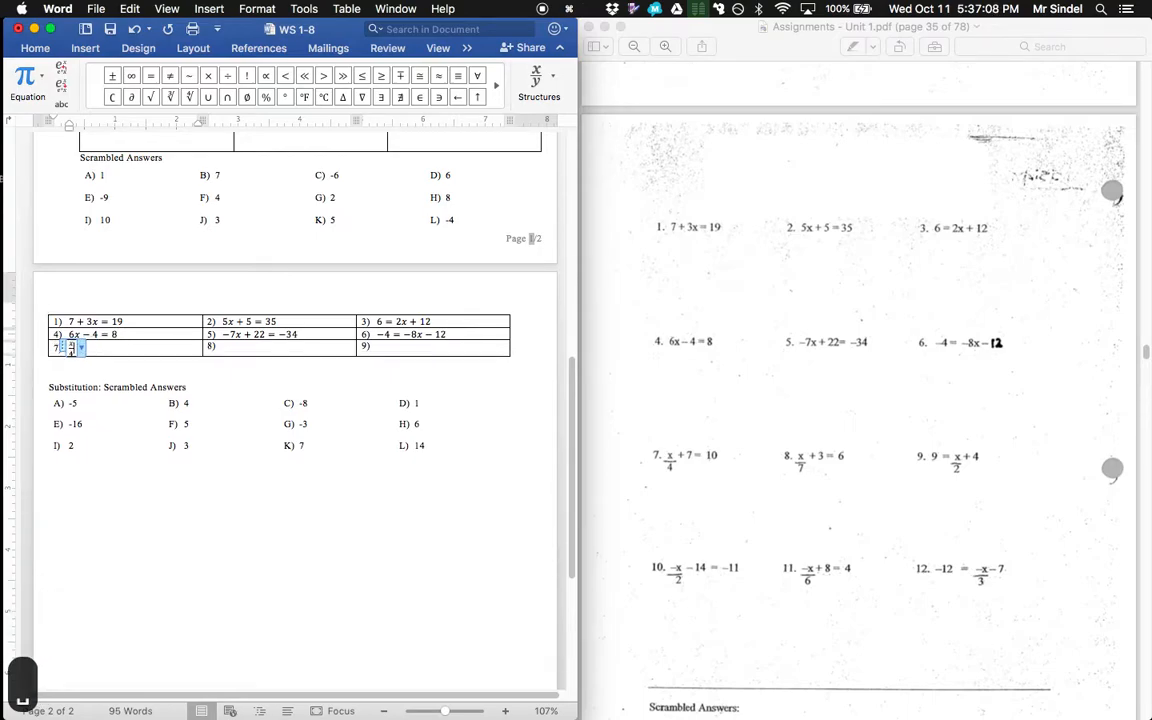
pyautogui.write('+')
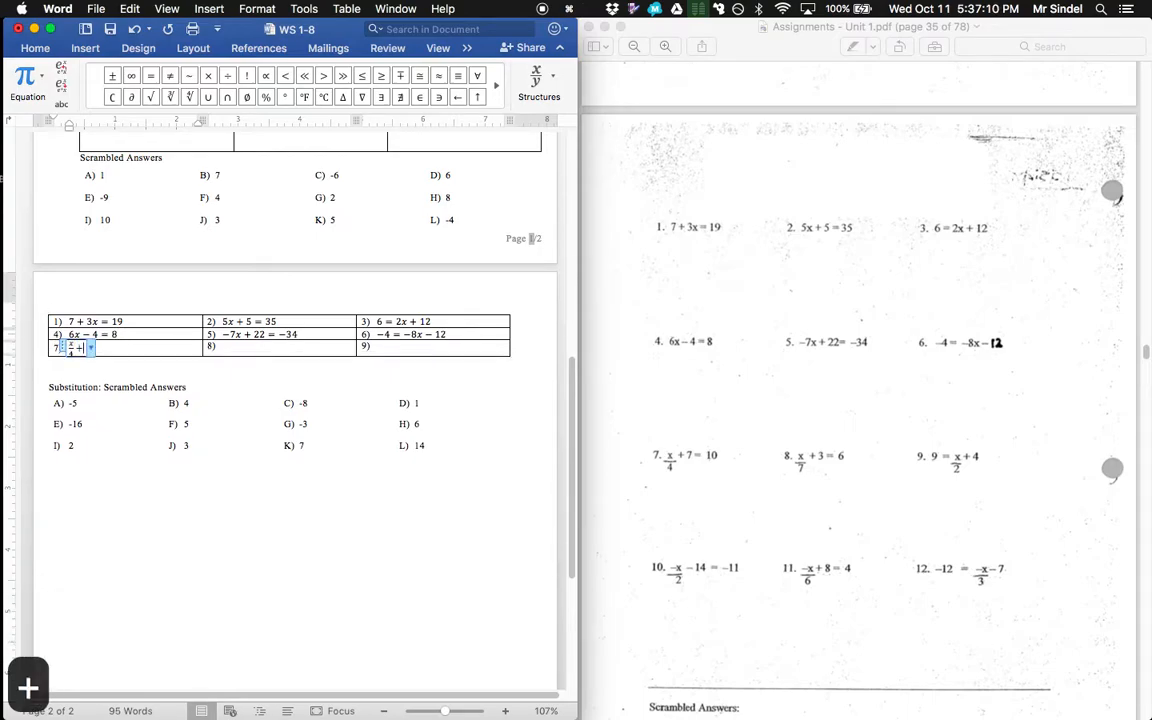
pyautogui.write(' 7 = 10')
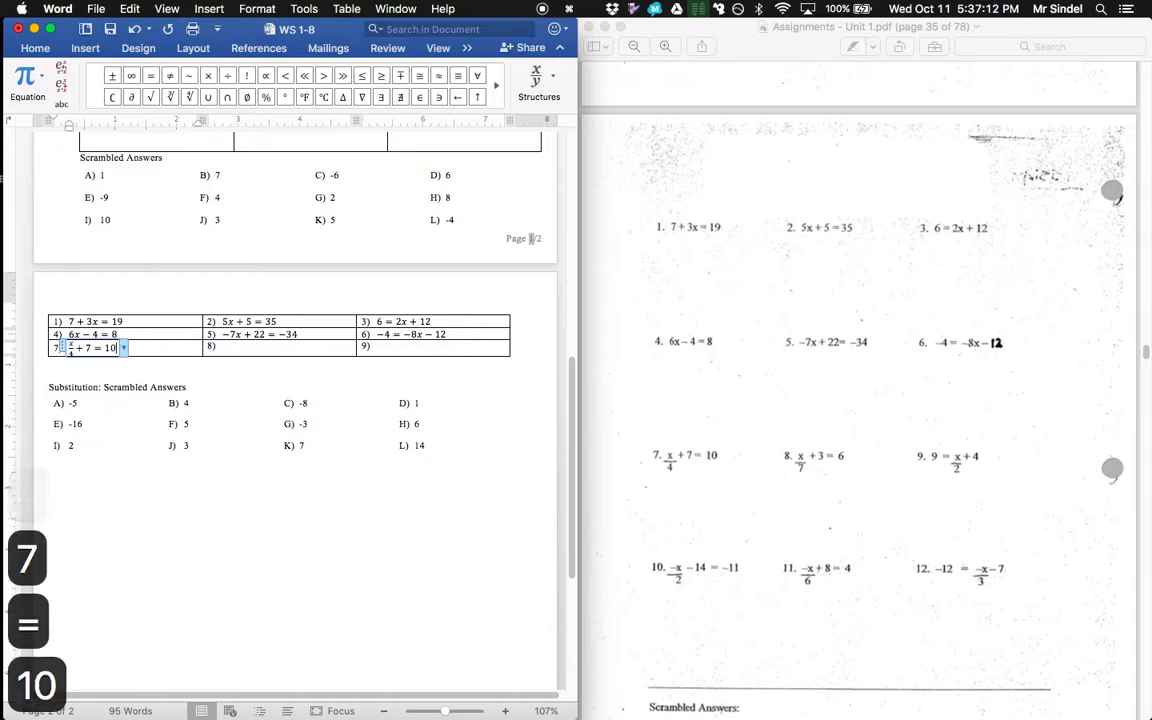
# Enlarge only the x/4 fraction in problem 7 by two font size steps
pyautogui.press('Left')
pyautogui.press('Left')
pyautogui.press('Left')
pyautogui.press('Left')
pyautogui.press('Left')
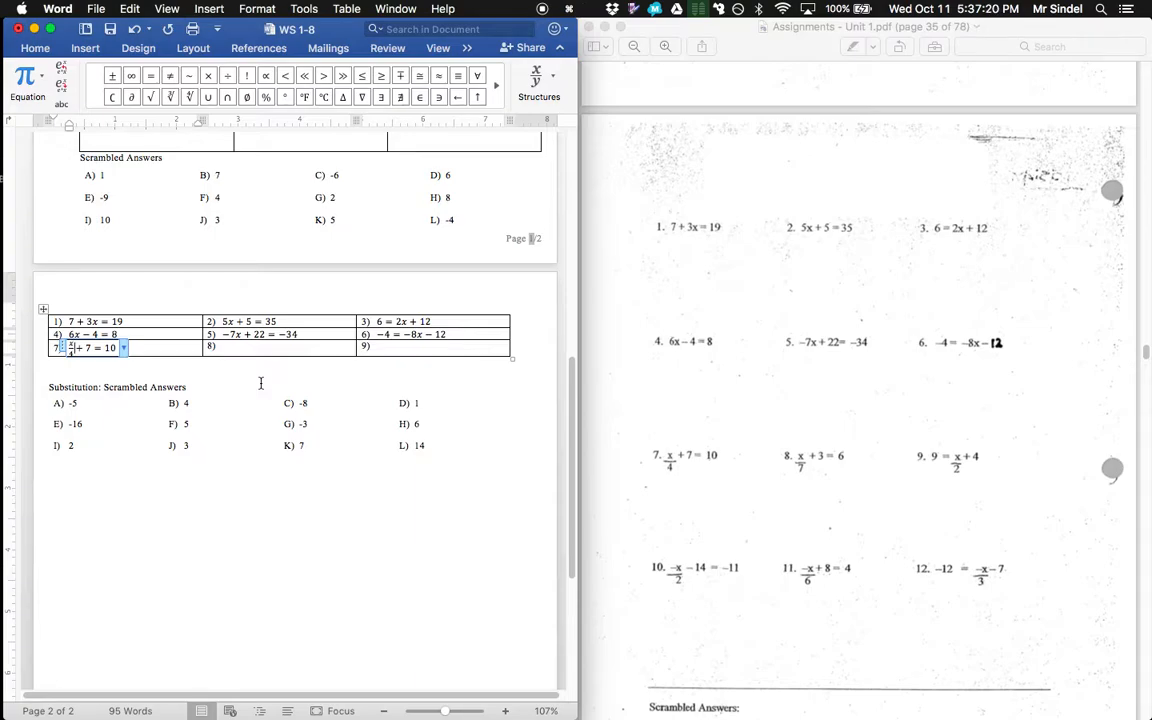
pyautogui.hotkey('shift', 'Left')
pyautogui.press('super+shift+period')
pyautogui.press('super+shift+period')
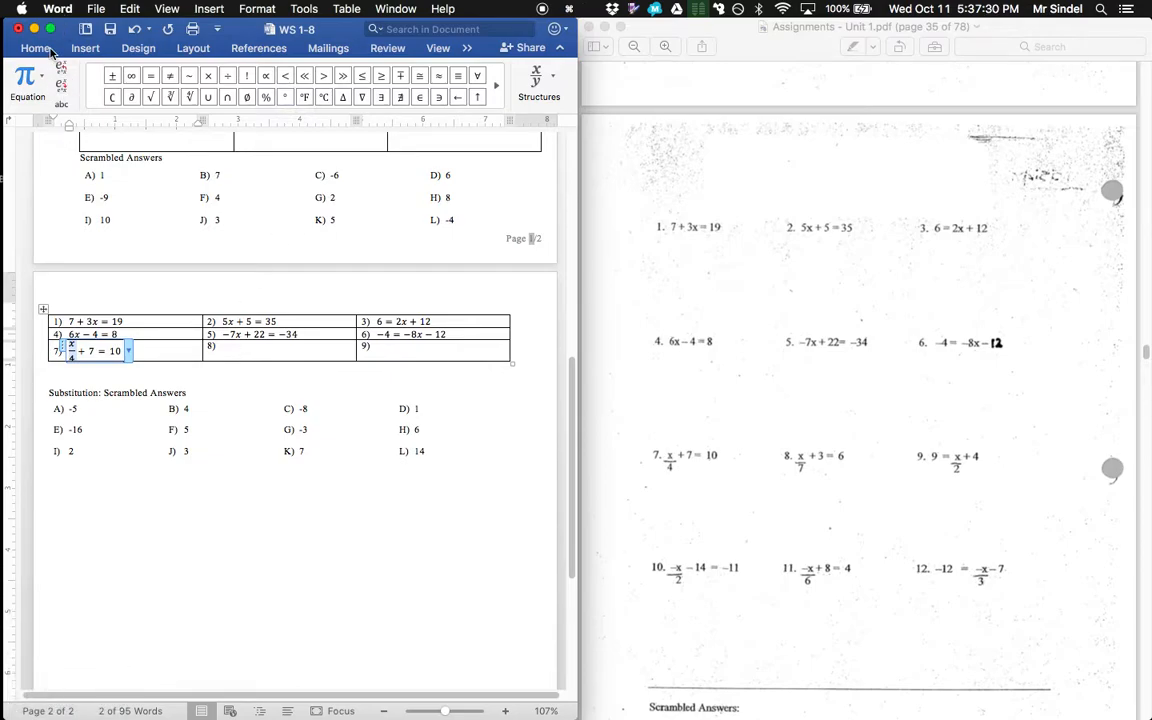
# Enter the equation x/7 + 3 = 6 for problem 8, with x over 7 as a stacked fraction
pyautogui.click(250, 352)
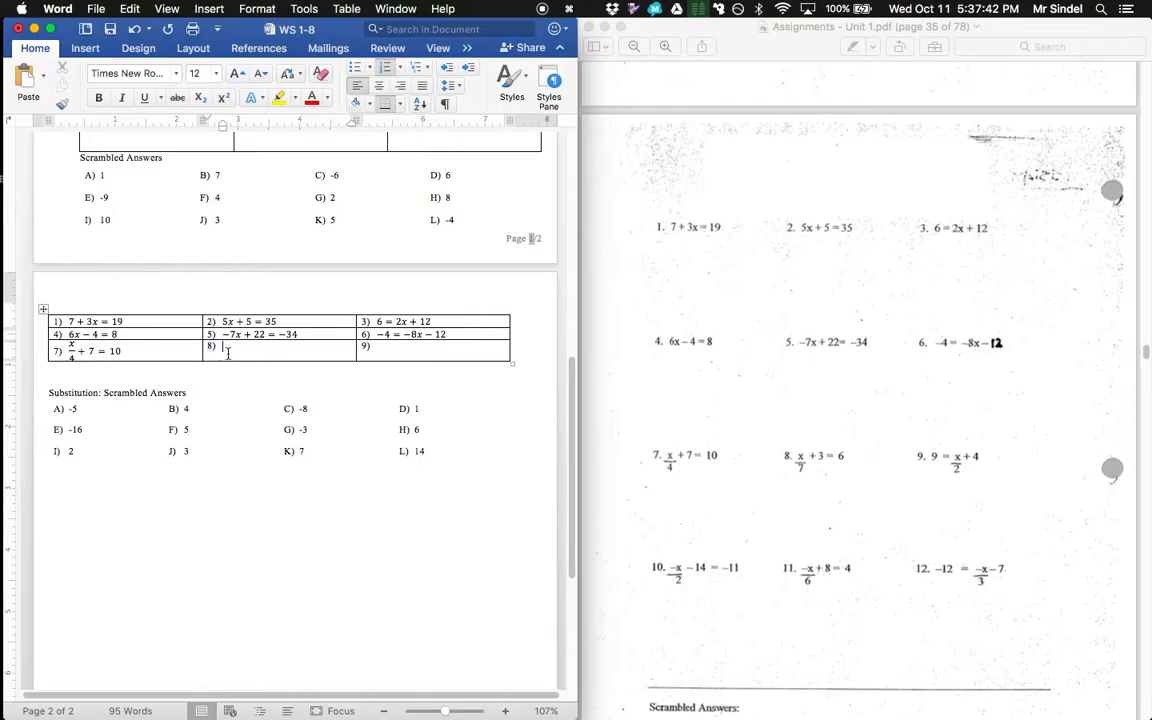
pyautogui.hotkey('ctrl', '=')
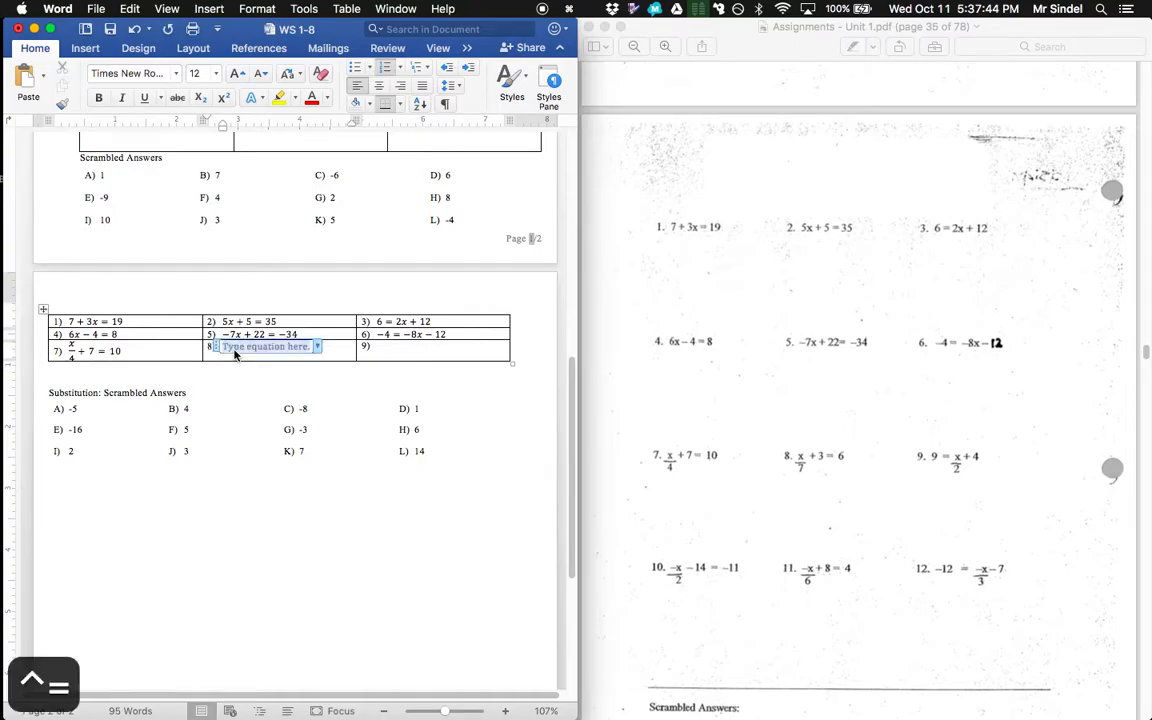
pyautogui.write('x/7')
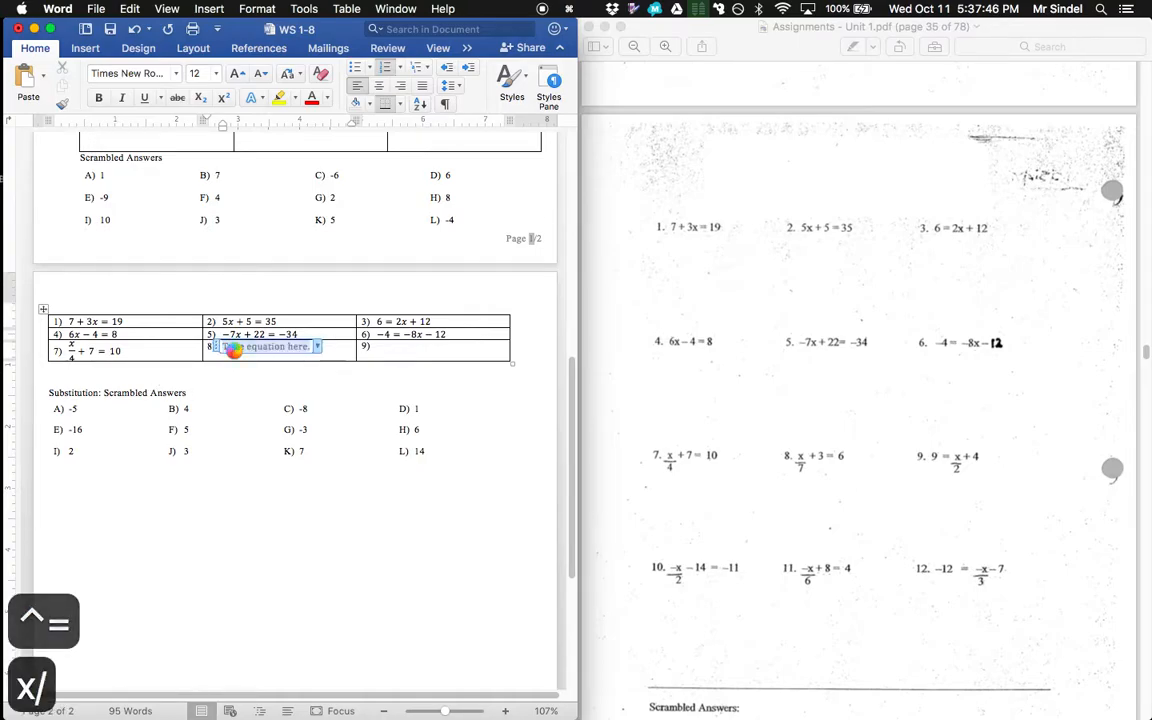
pyautogui.write(' + 3 = ')
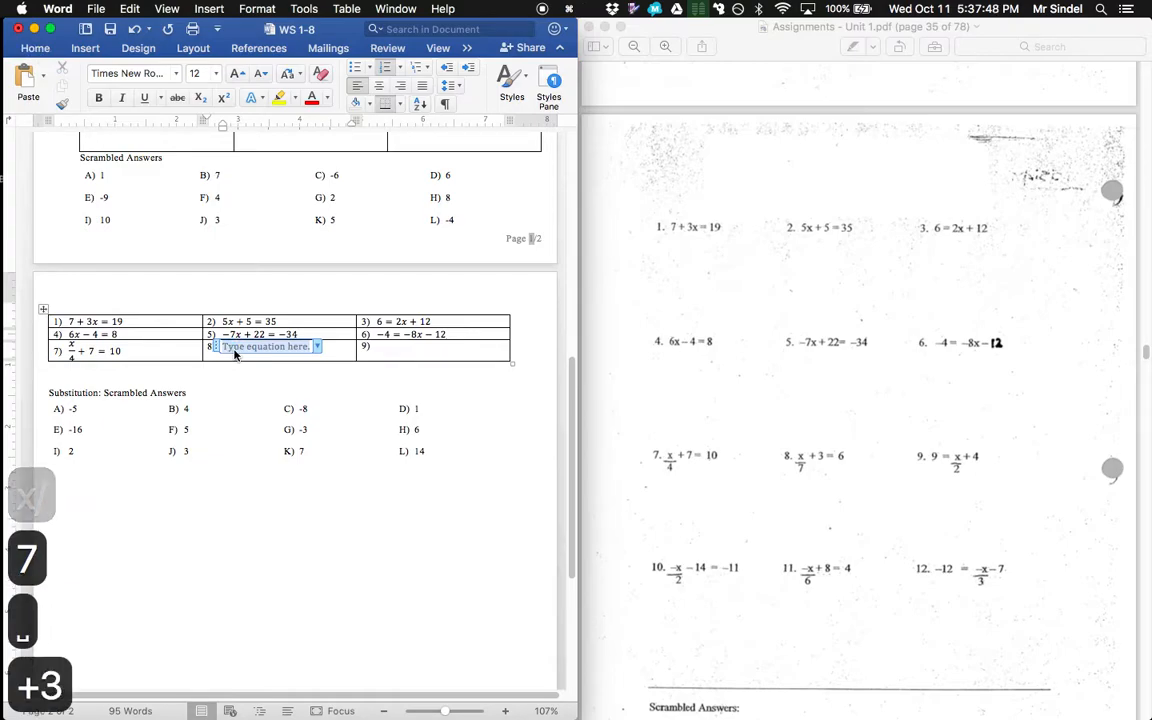
pyautogui.write('6')
# Enlarge the x/7 fraction in problem 8 by two font size steps and place the cursor in problem 9's cell
pyautogui.press('Left')
pyautogui.press('Left')
pyautogui.press('Left')
pyautogui.press('Left')
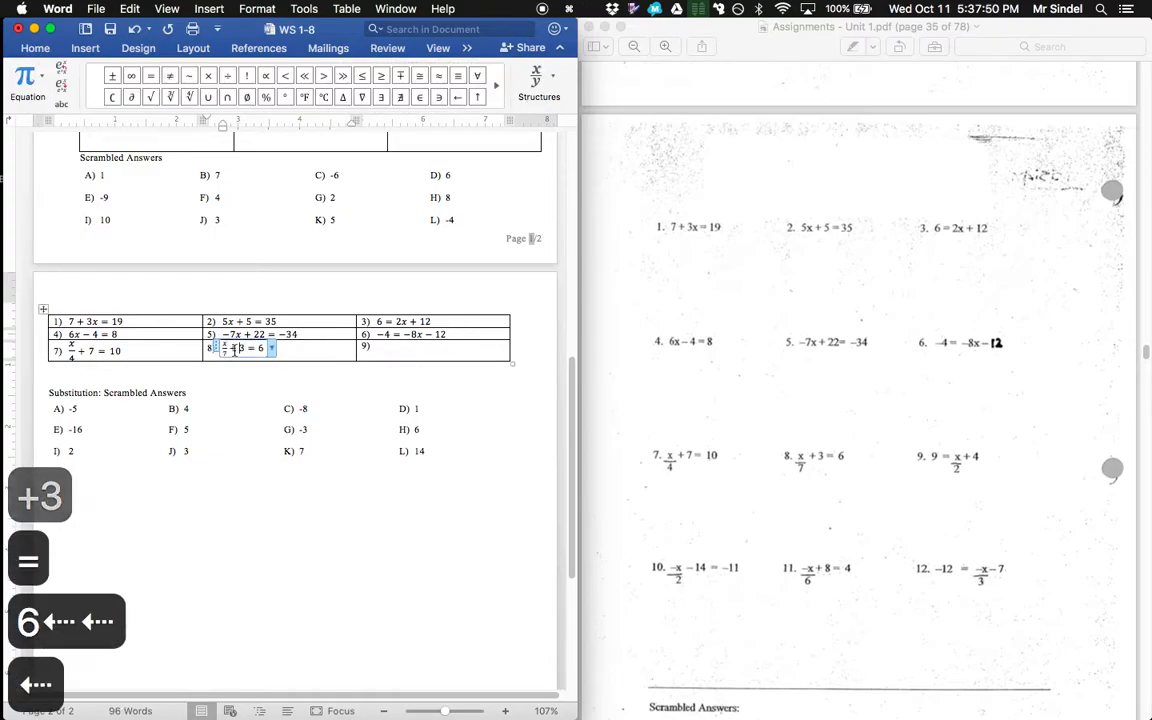
pyautogui.press('super+shift+period')
pyautogui.press('super+shift+period')
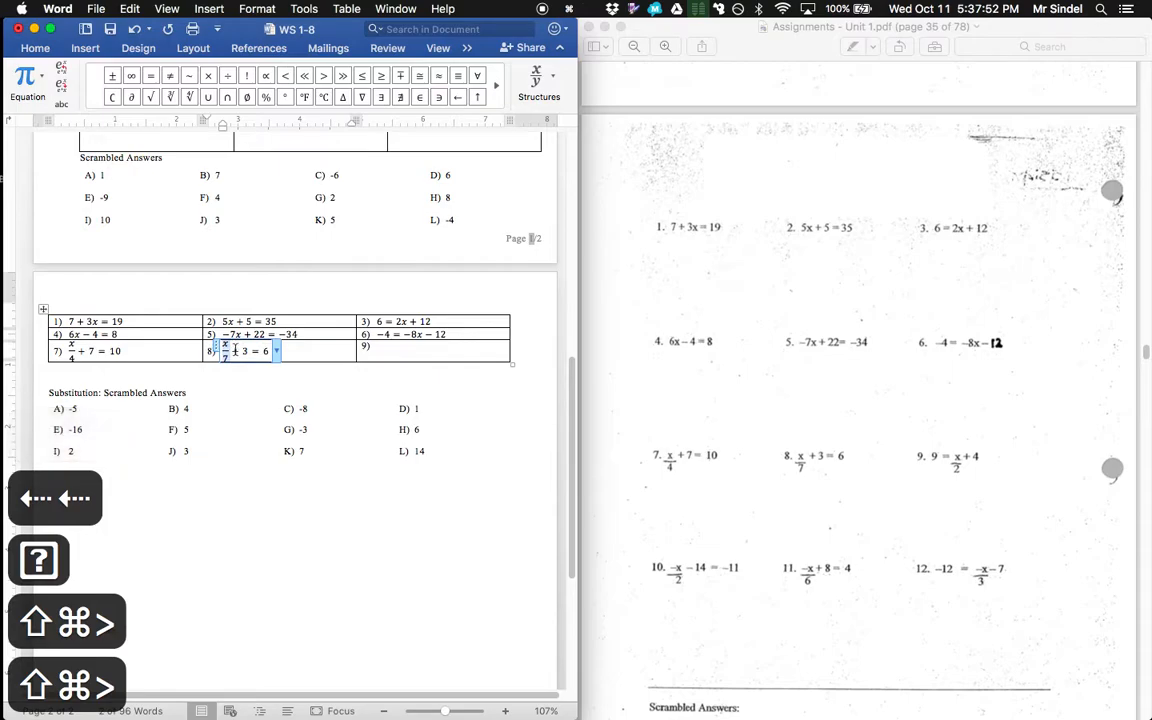
pyautogui.click(452, 350)
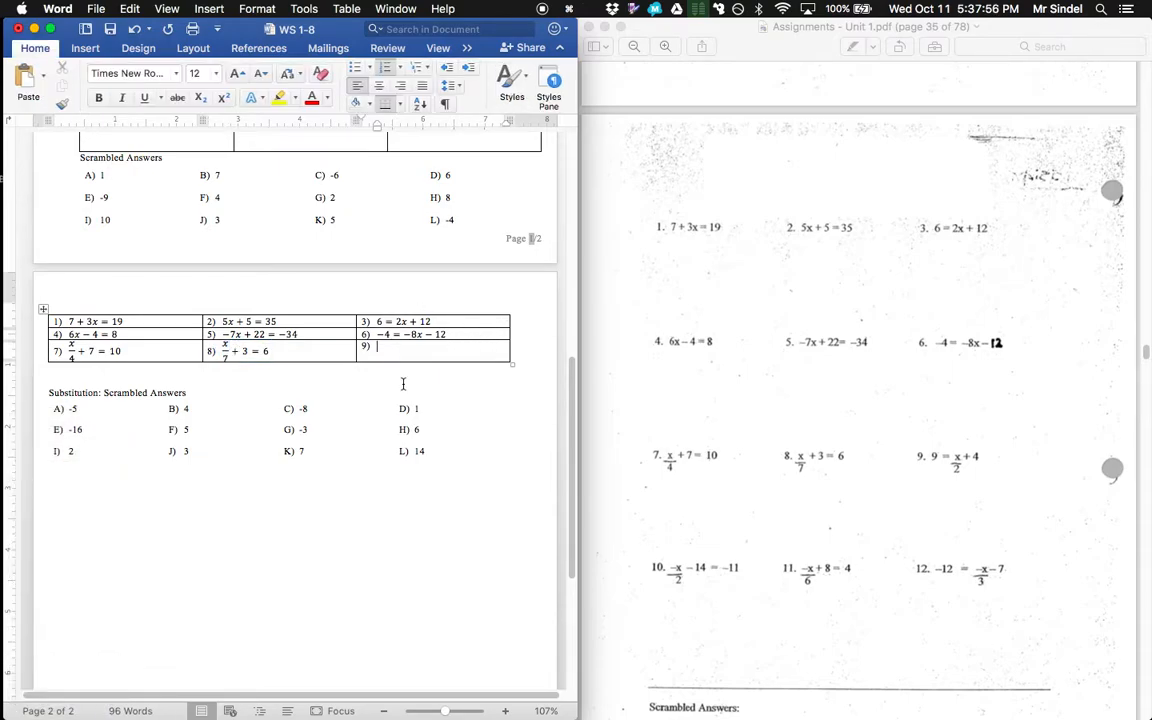
# Enter the equation 9 = x/2 + 4 for problem 9, with x over 2 as a stacked fraction
pyautogui.hotkey('ctrl', '=')
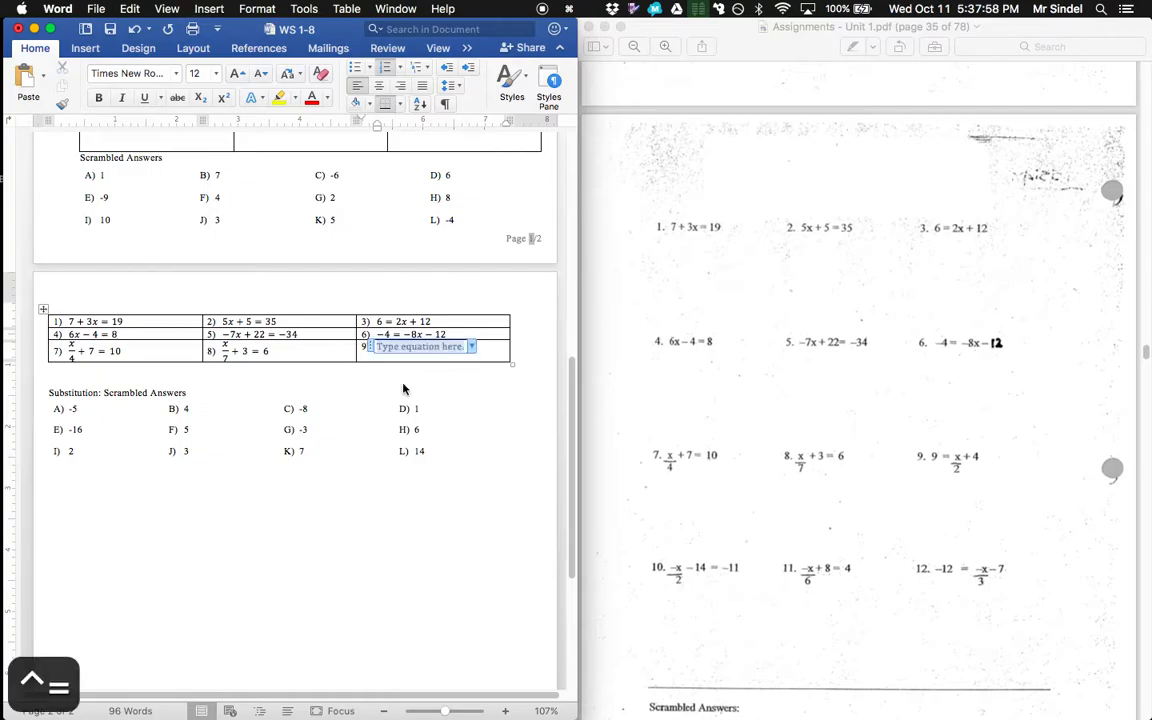
pyautogui.write('9 = x/2 + ')
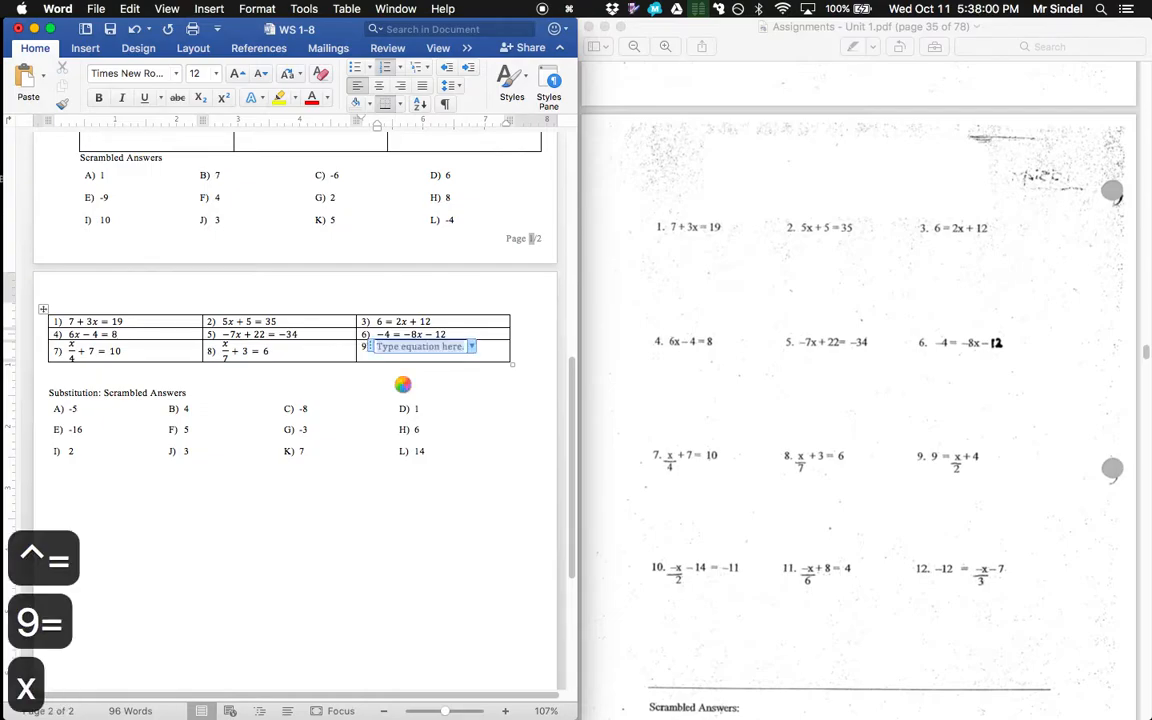
pyautogui.write('4')
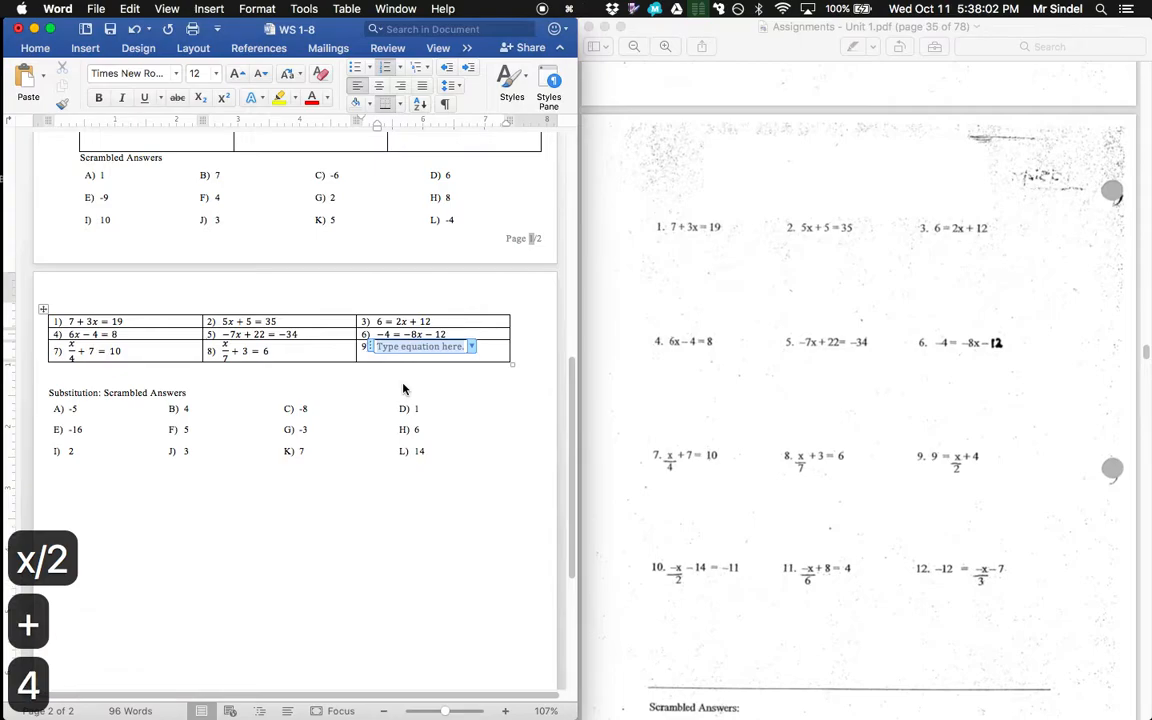
# Enlarge only the x/2 fraction in problem 9 by two font size steps
pyautogui.press('Left')
pyautogui.press('Left')
pyautogui.write('<')
pyautogui.press('shift+super+Left')
pyautogui.press('Right')
pyautogui.press('BackSpace')
pyautogui.press('shift+super+comma')
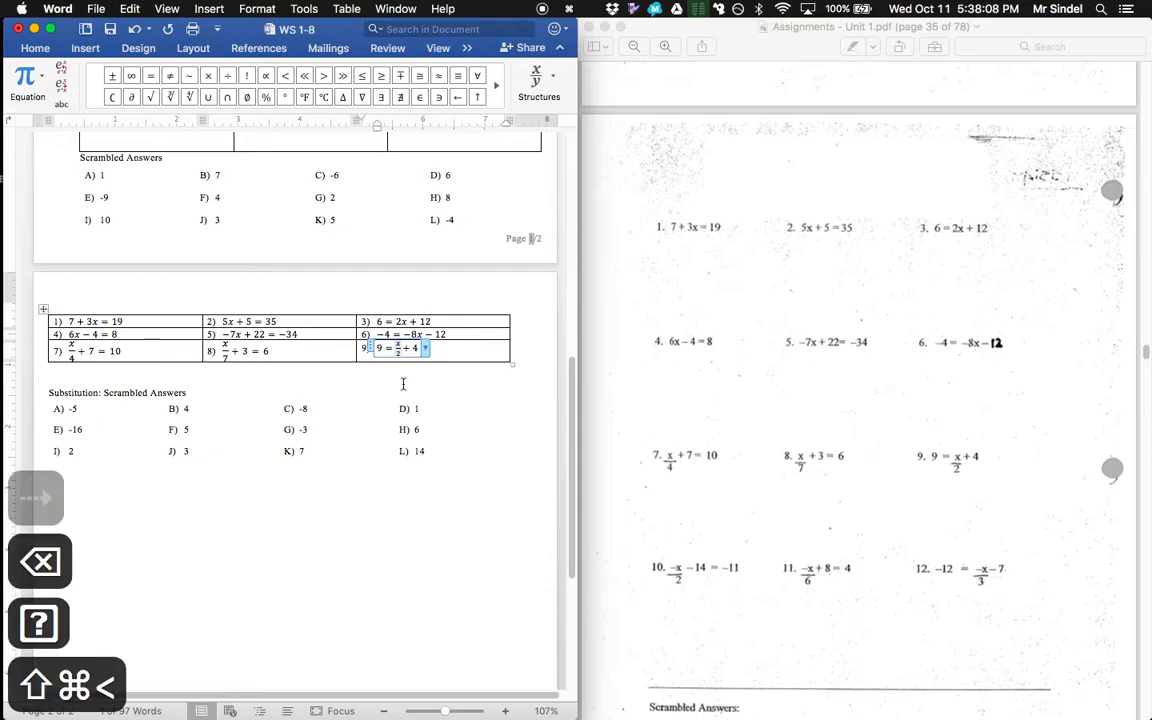
pyautogui.press('shift+super+period')
pyautogui.press('shift+super+period')
pyautogui.press('shift+super+period')
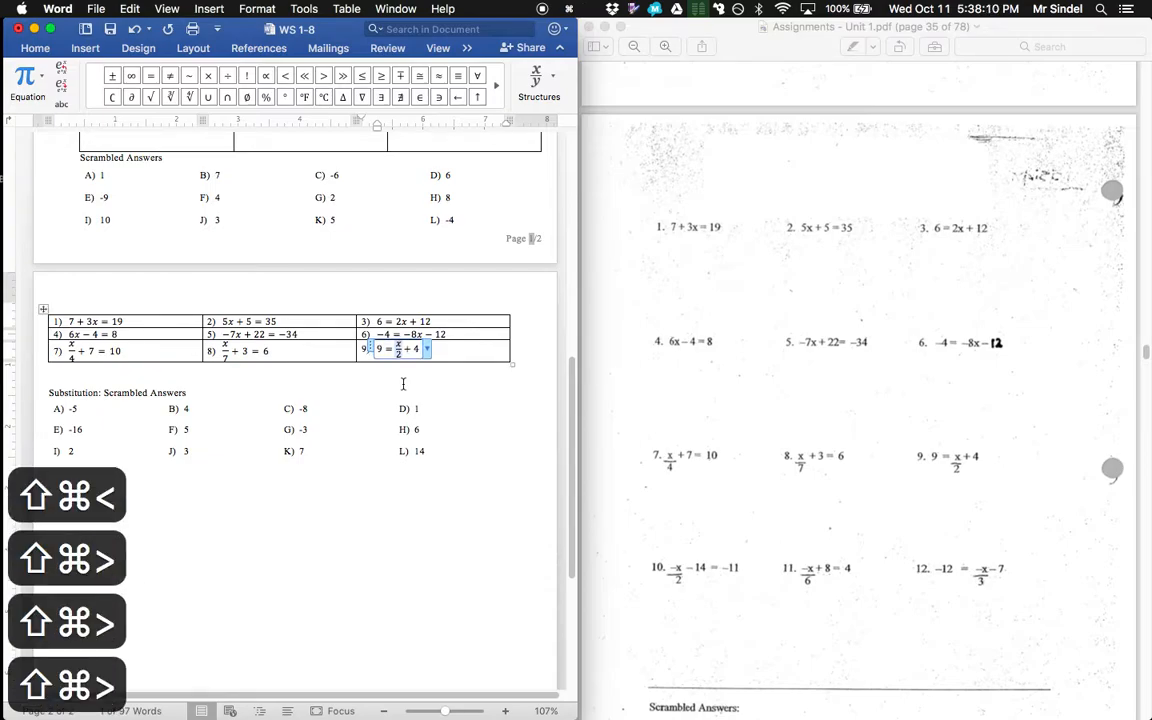
# Add a table row for problems 10 to 12 and set the labels of problems 10 and 11 to 12-point
pyautogui.press('Tab')
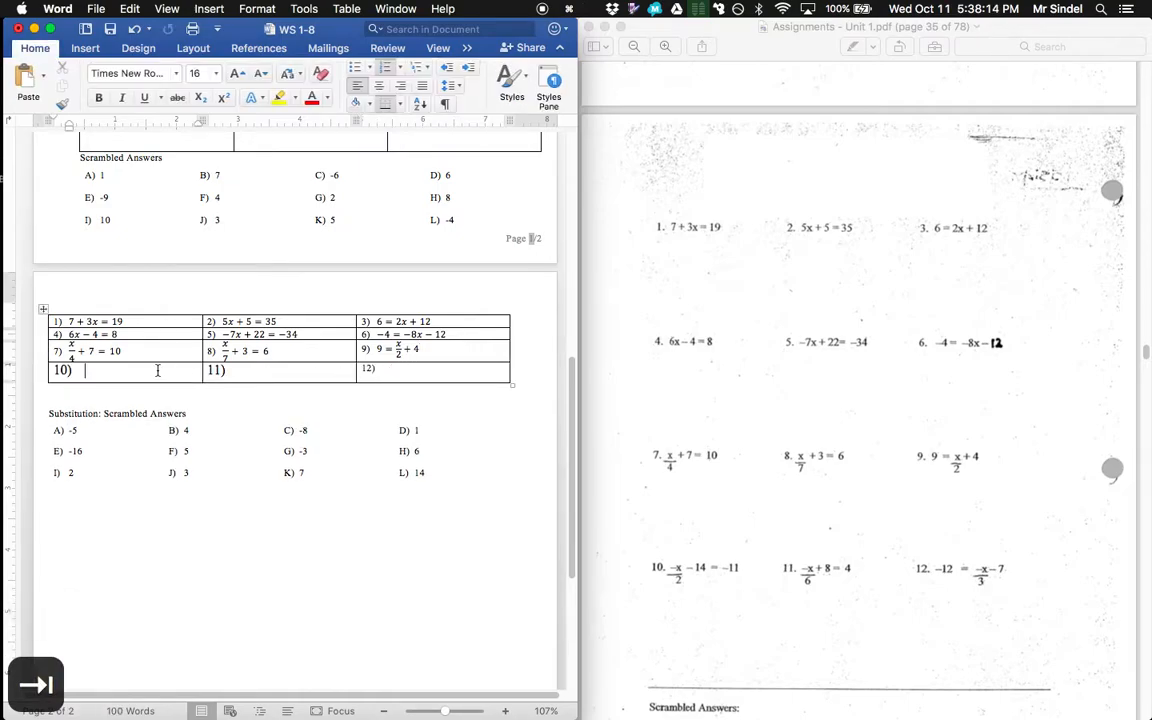
pyautogui.moveTo(157, 370); pyautogui.dragTo(301, 368)
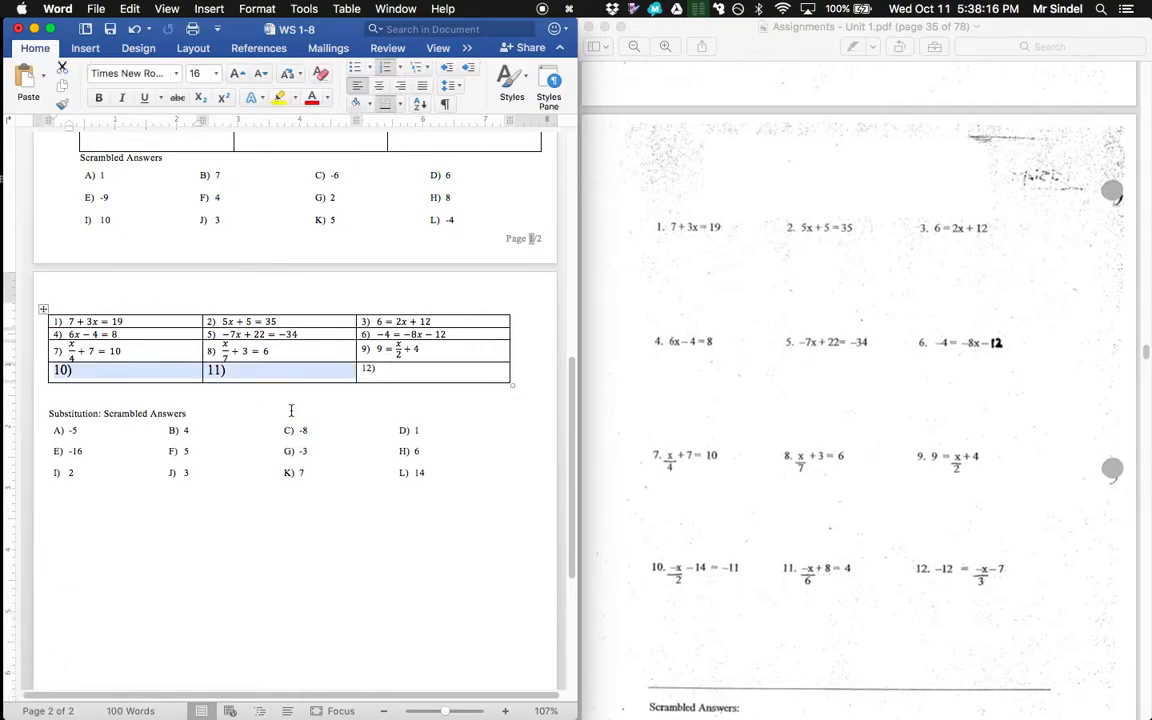
pyautogui.press('shift+super+comma')
pyautogui.press('shift+super+comma')
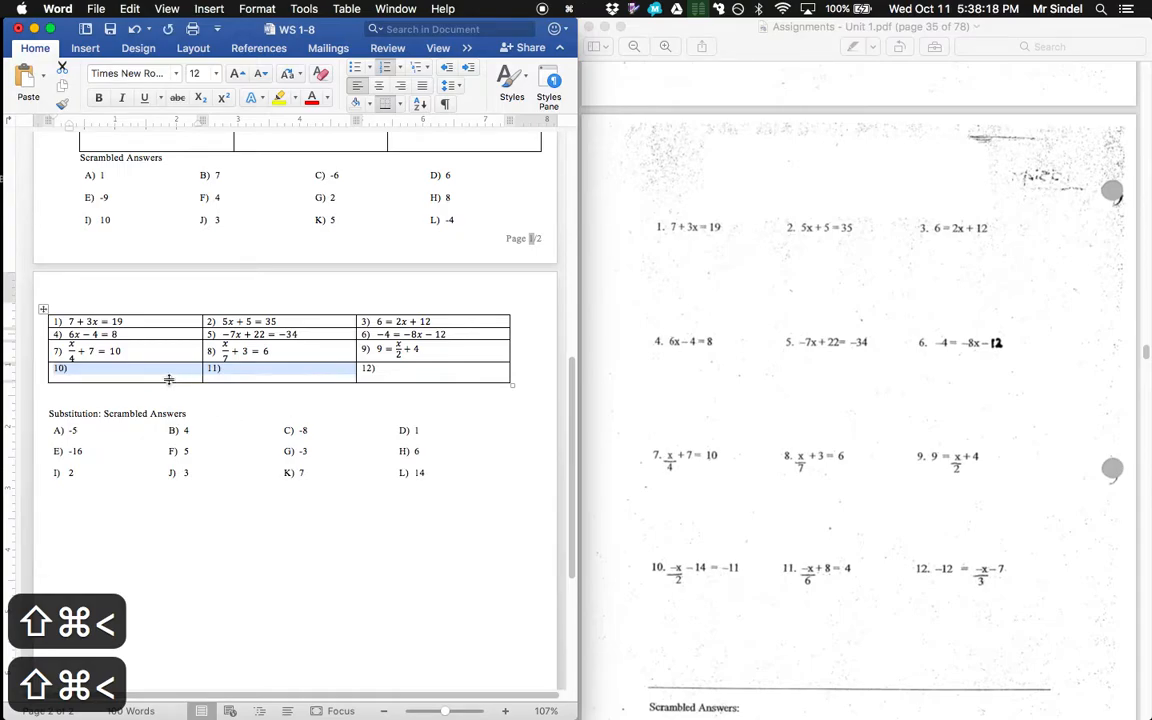
# Enter the equation -x/2 - 14 = -11 for problem 10, with x over 2 as a stacked fraction
pyautogui.click(171, 374)
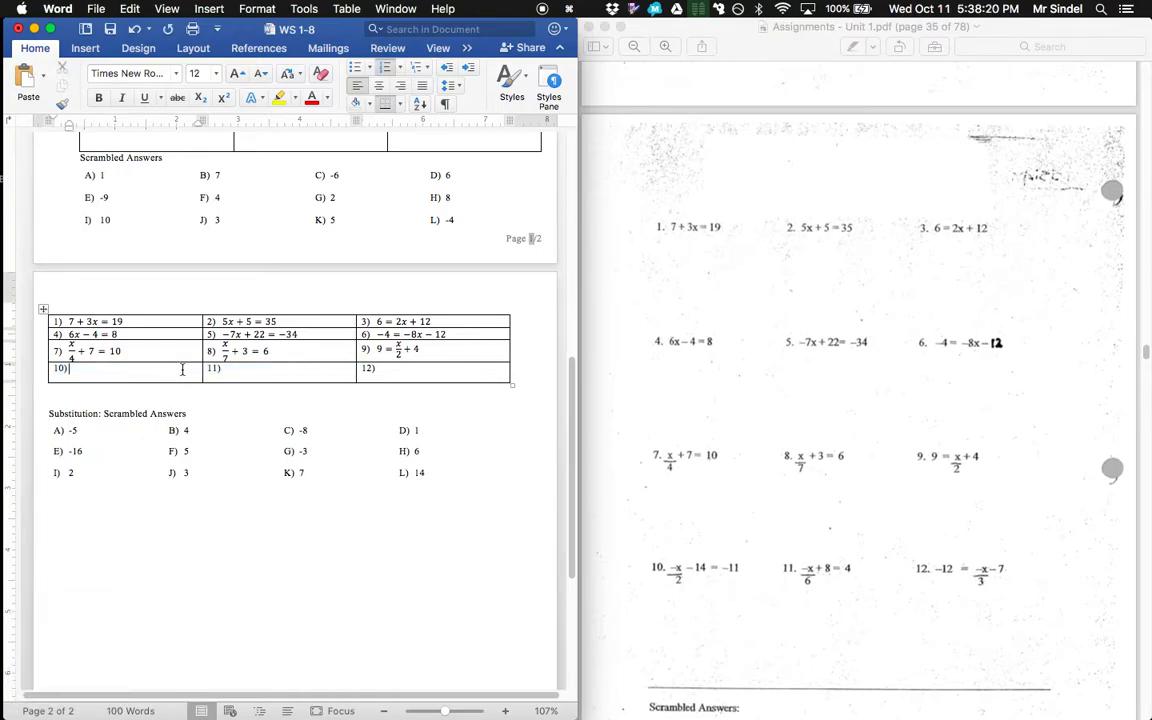
pyautogui.hotkey('ctrl', '=')
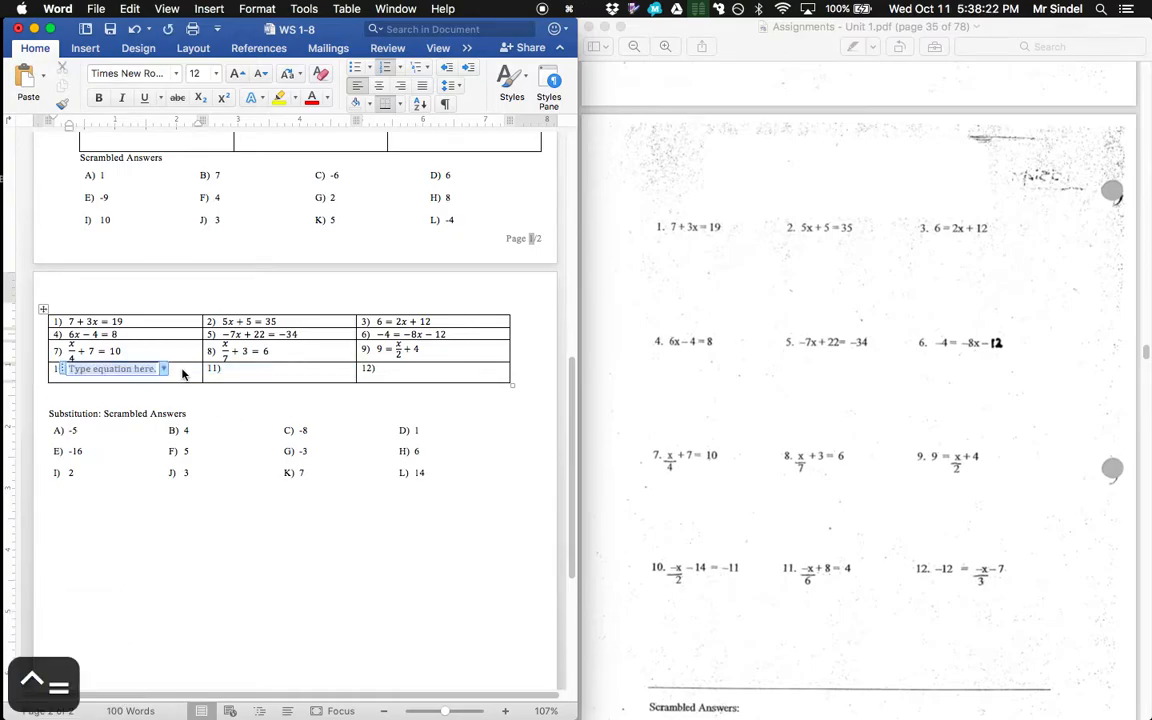
pyautogui.write('-x/2')
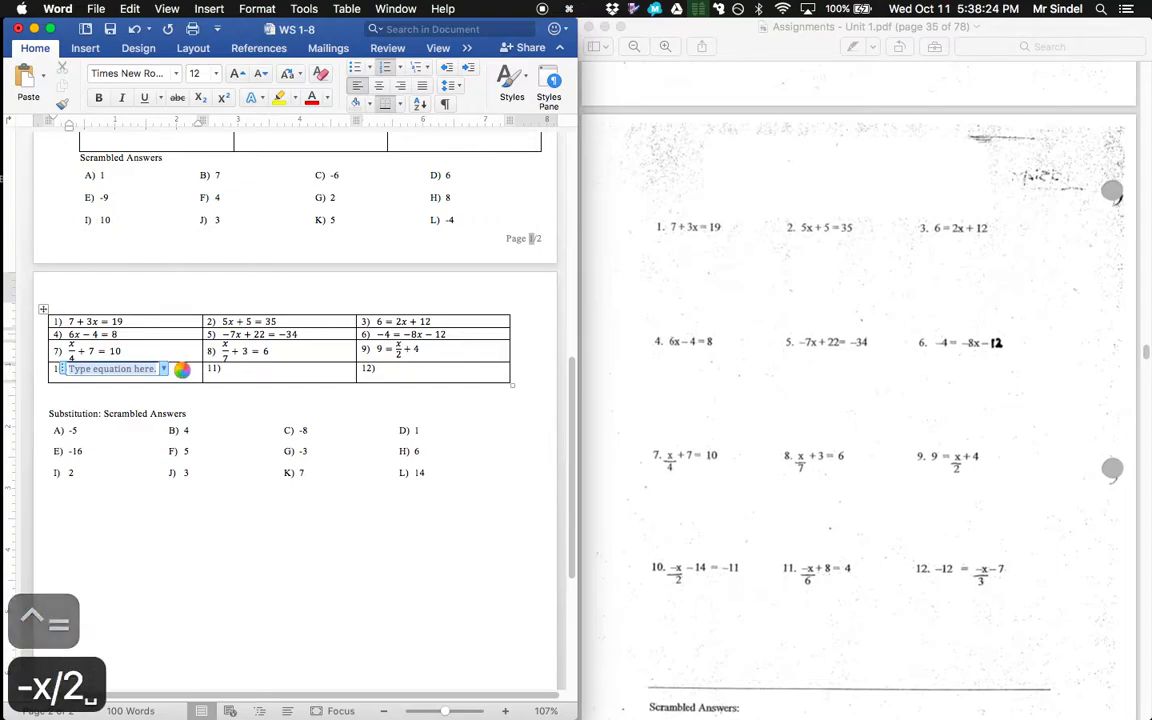
pyautogui.write('-14')
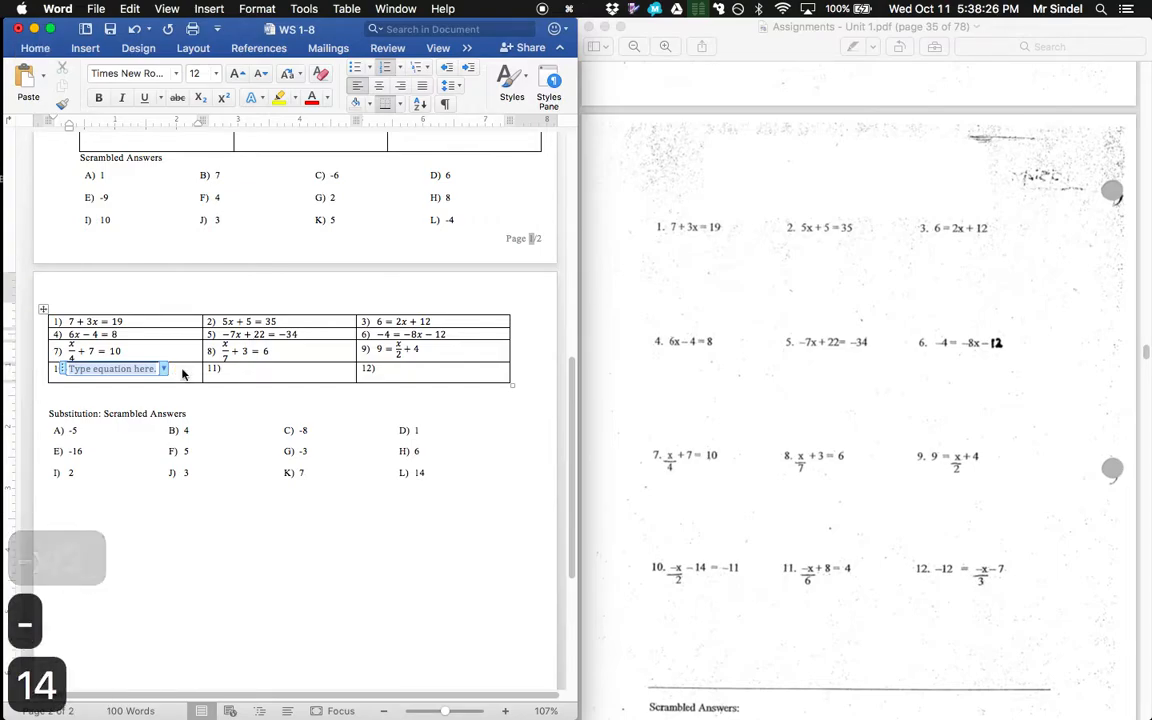
pyautogui.write('=')
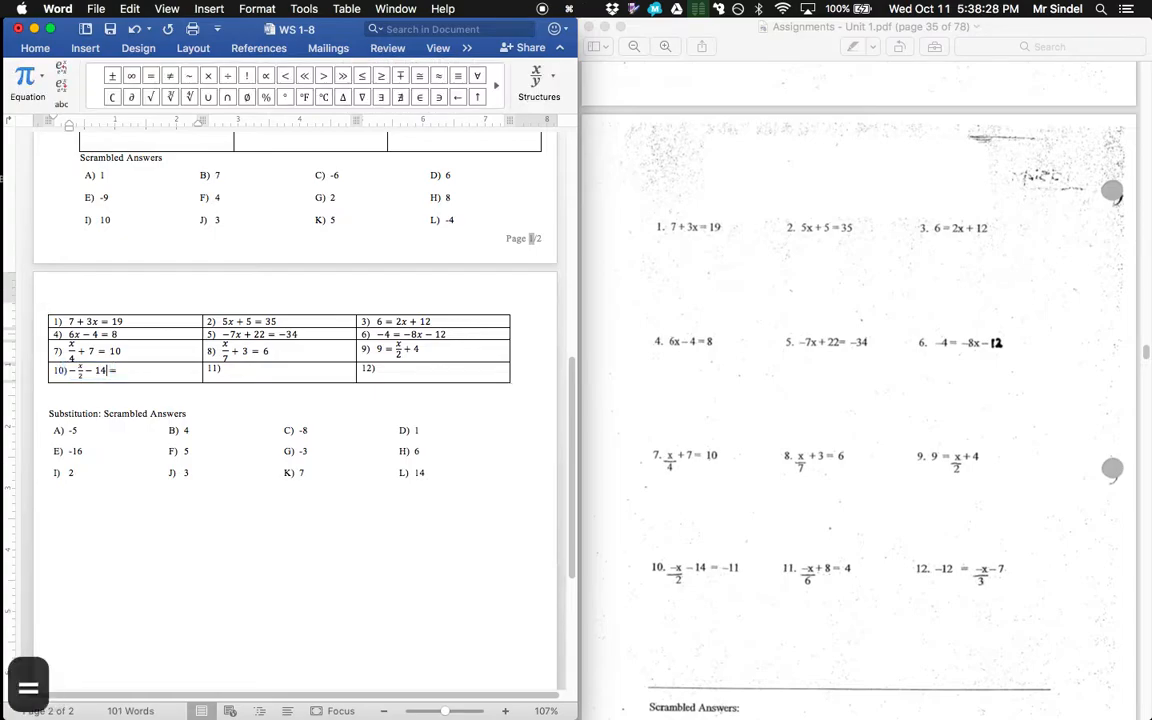
pyautogui.write('-11')
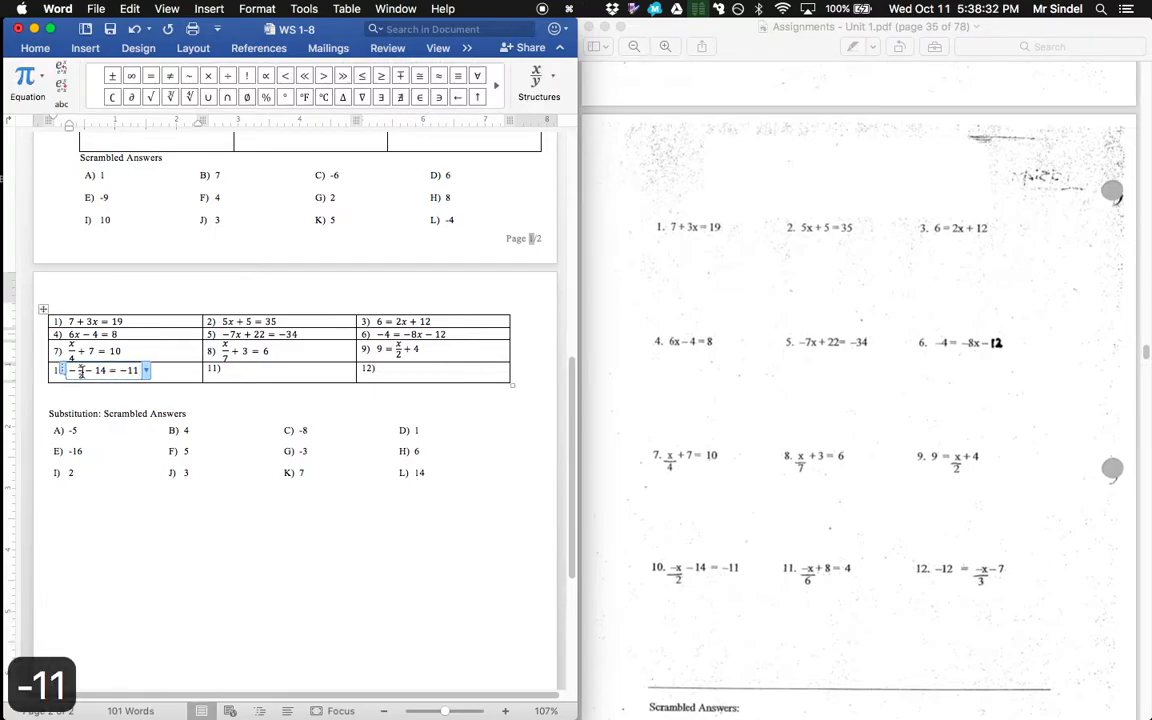
# Enlarge only the x/2 fraction in problem 10 by two font size steps
pyautogui.doubleClick(80, 370)
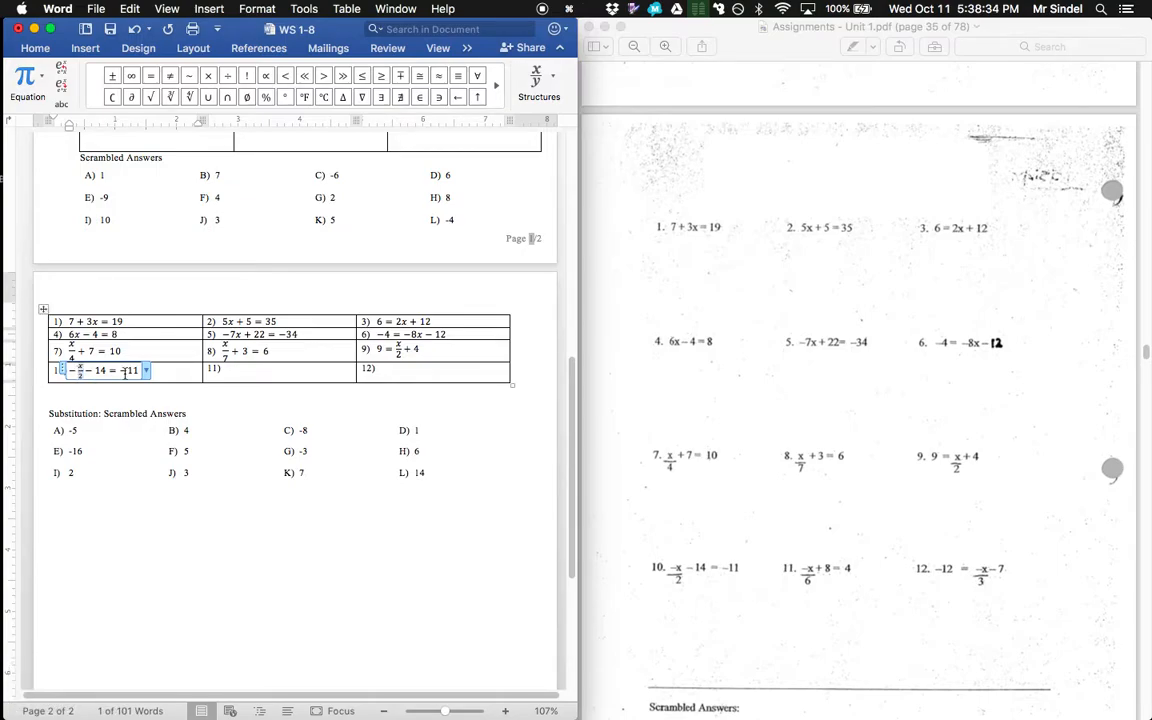
pyautogui.press('shift+super+comma')
pyautogui.press('shift+super+comma')
pyautogui.press('shift+super+period')
pyautogui.press('shift+super+period')
pyautogui.press('shift+super+period')
pyautogui.press('shift+super+period')
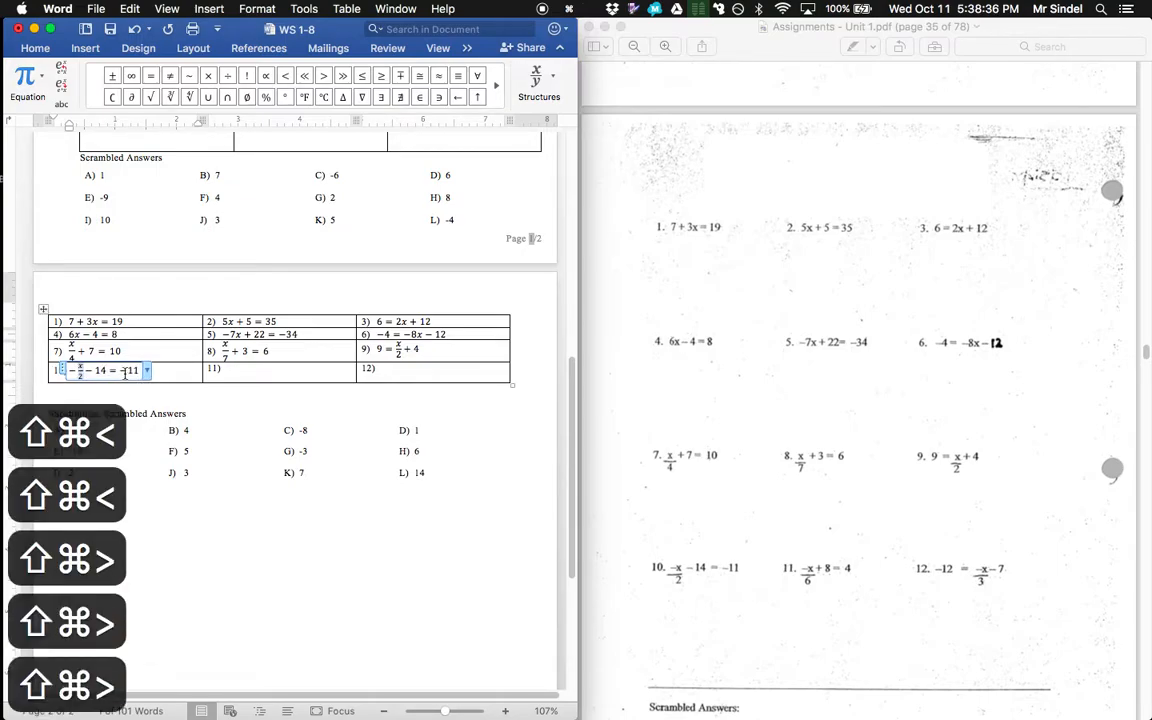
# Enter the equation -x/6 + 8 = 4 for problem 11, with x over 6 as a stacked fraction
pyautogui.click(233, 368)
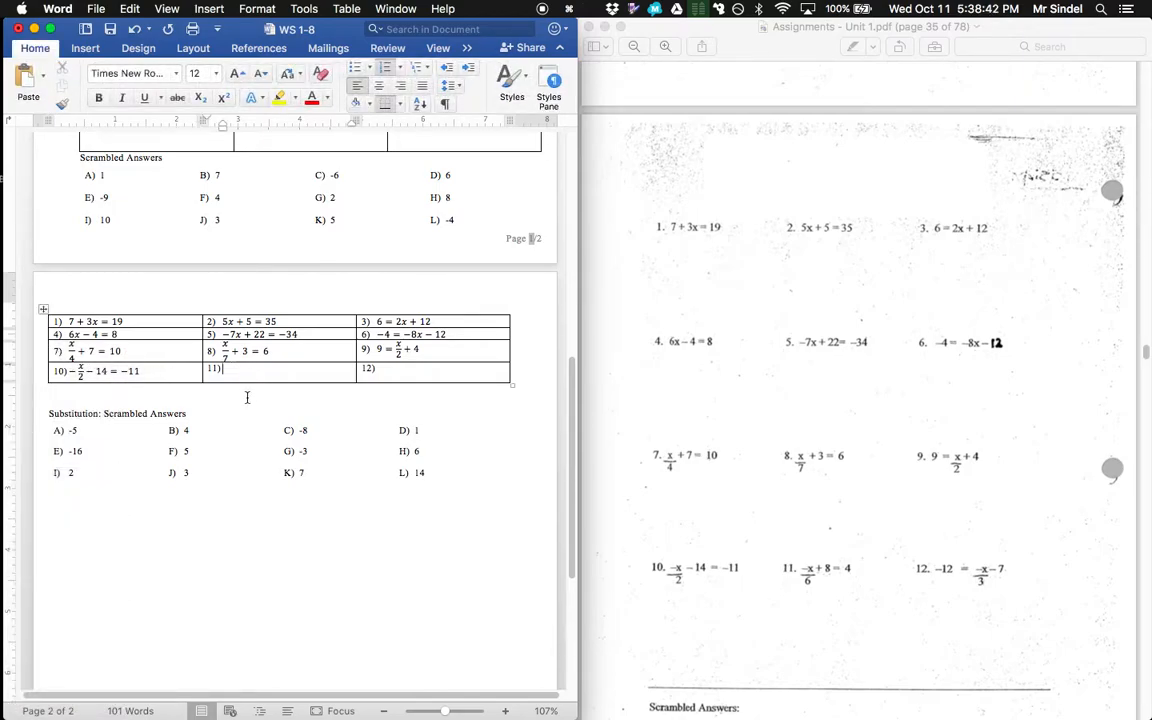
pyautogui.hotkey('ctrl', '=')
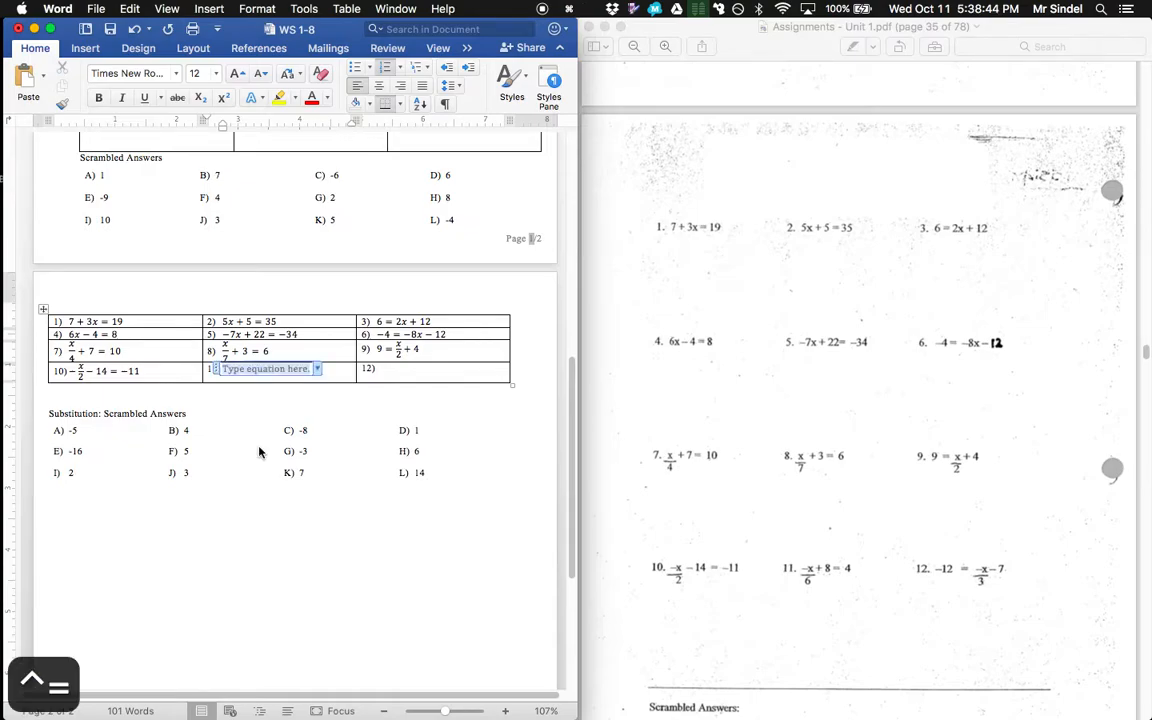
pyautogui.write('-')
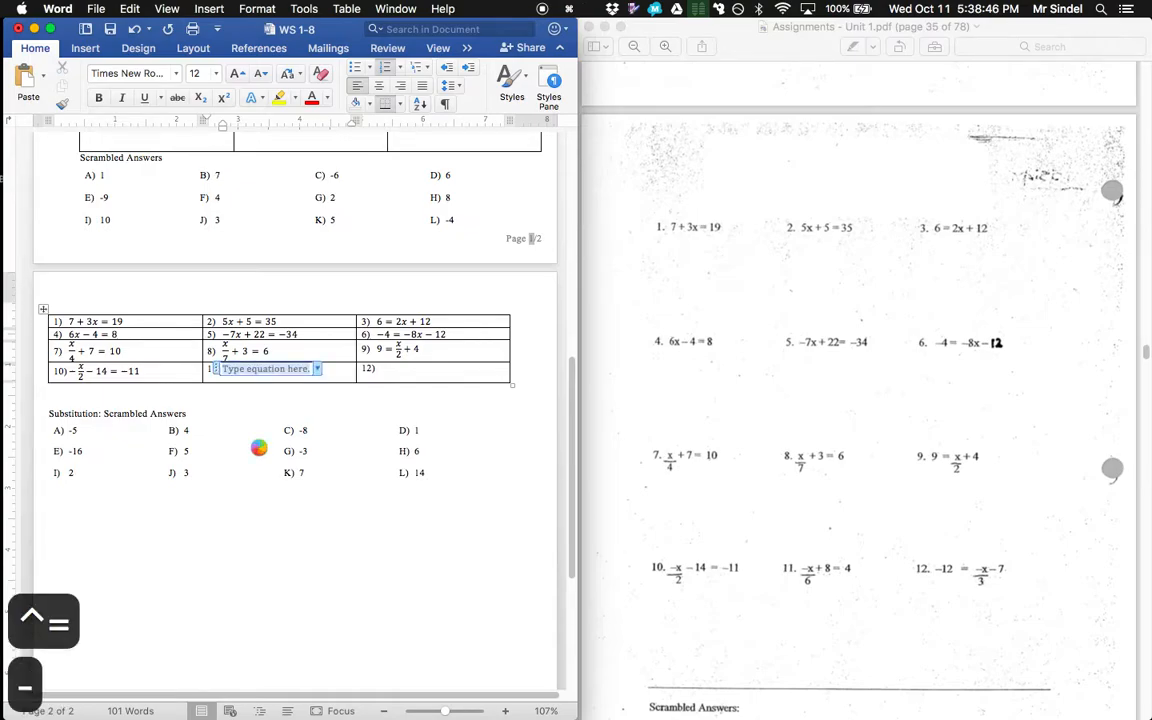
pyautogui.write('x/6 ')
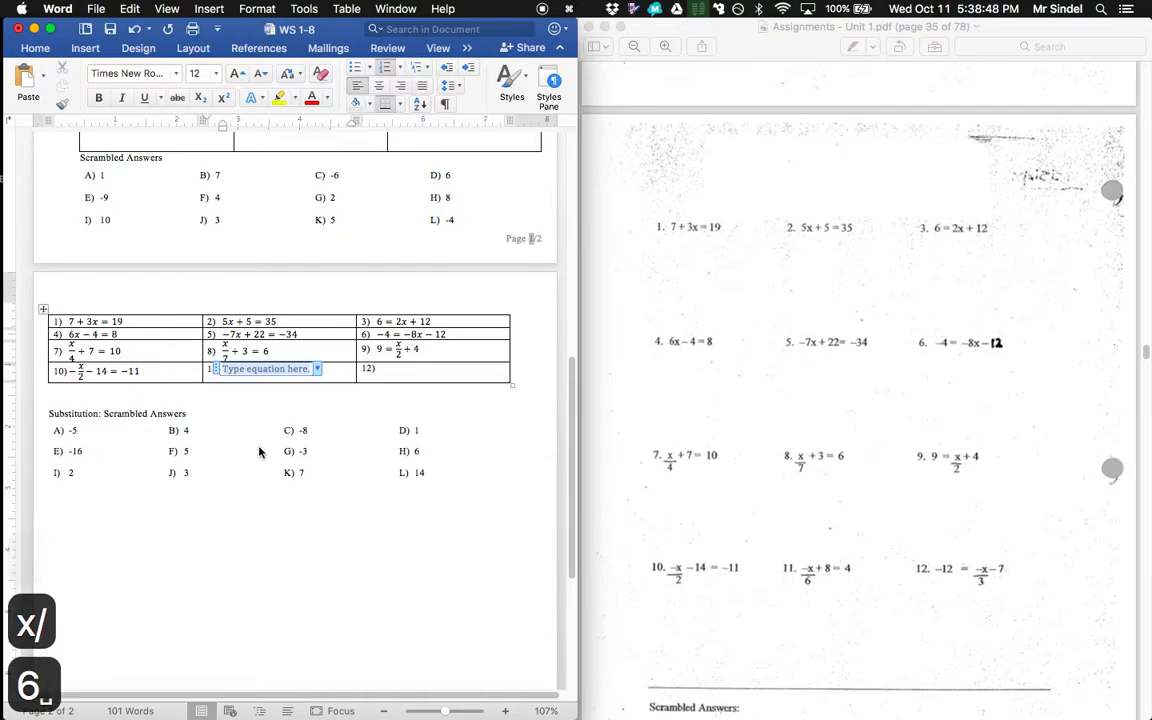
pyautogui.write('+8=')
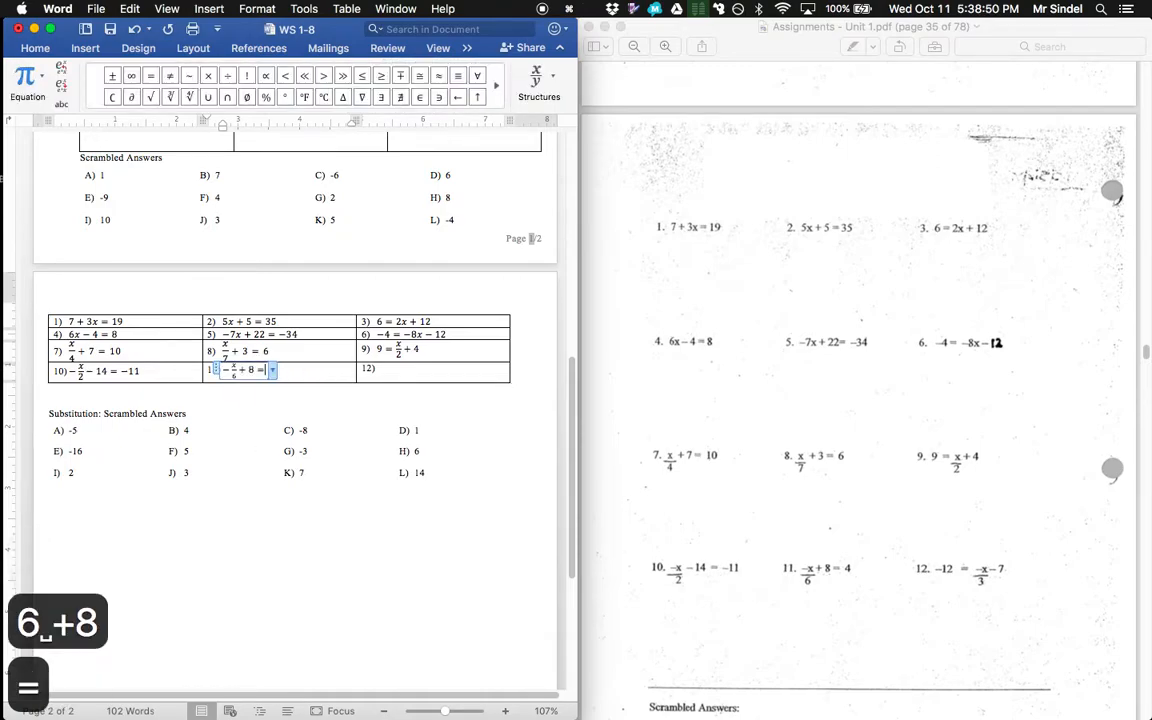
pyautogui.write('4')
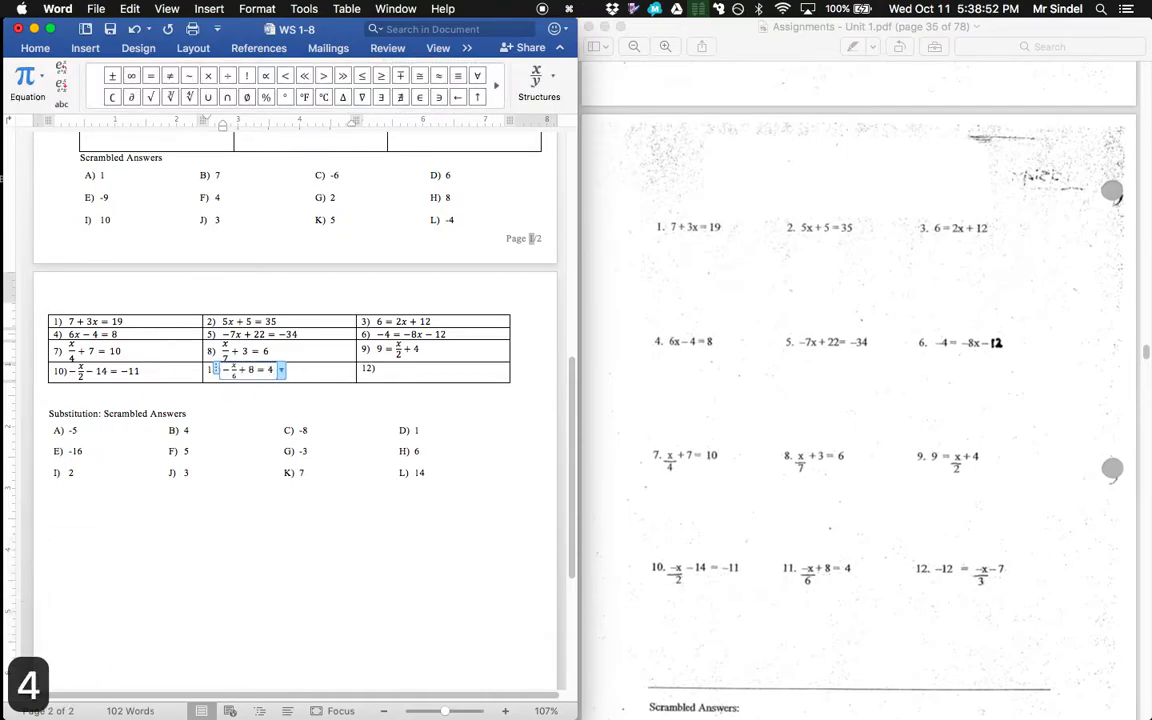
# Enlarge only the x/6 fraction in problem 11 by two font size steps
pyautogui.press('BackSpace')
pyautogui.press('Left')
pyautogui.press('Left')
pyautogui.press('Left')
pyautogui.press('Left')
pyautogui.press('Right')
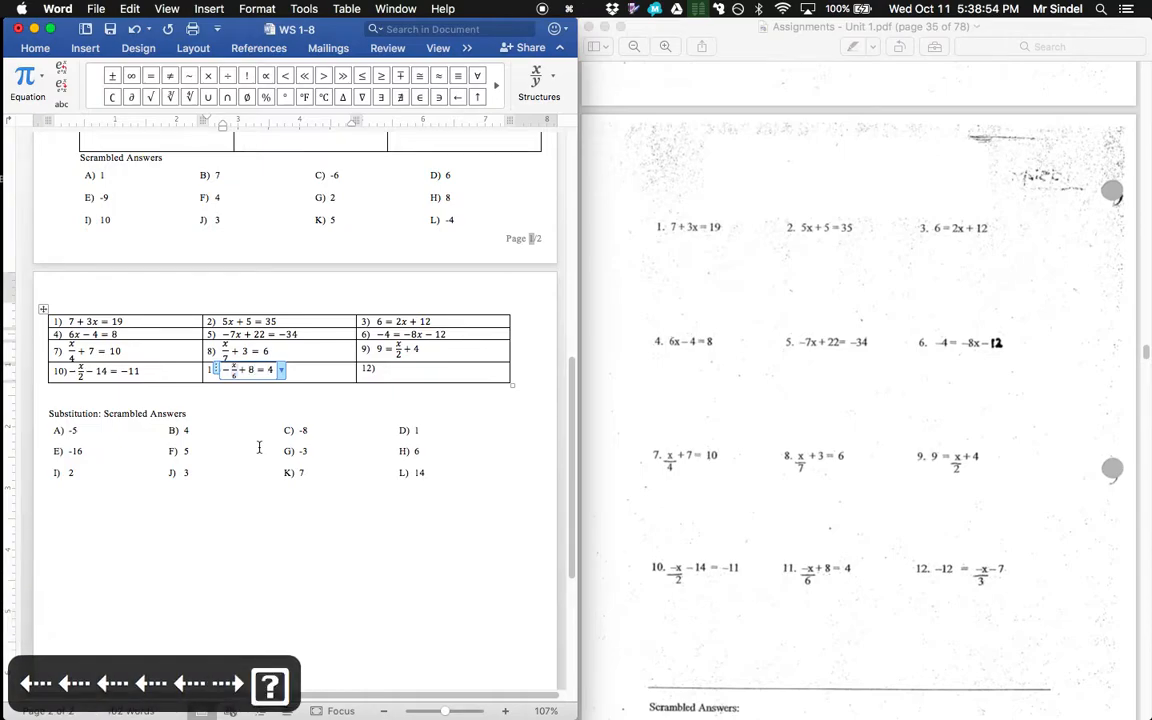
pyautogui.press('super+shift+period')
pyautogui.press('super+shift+period')
# Enter the equation -12 = -x/3 - 7 for problem 12, with x over 3 as a stacked fraction
pyautogui.click(383, 374)
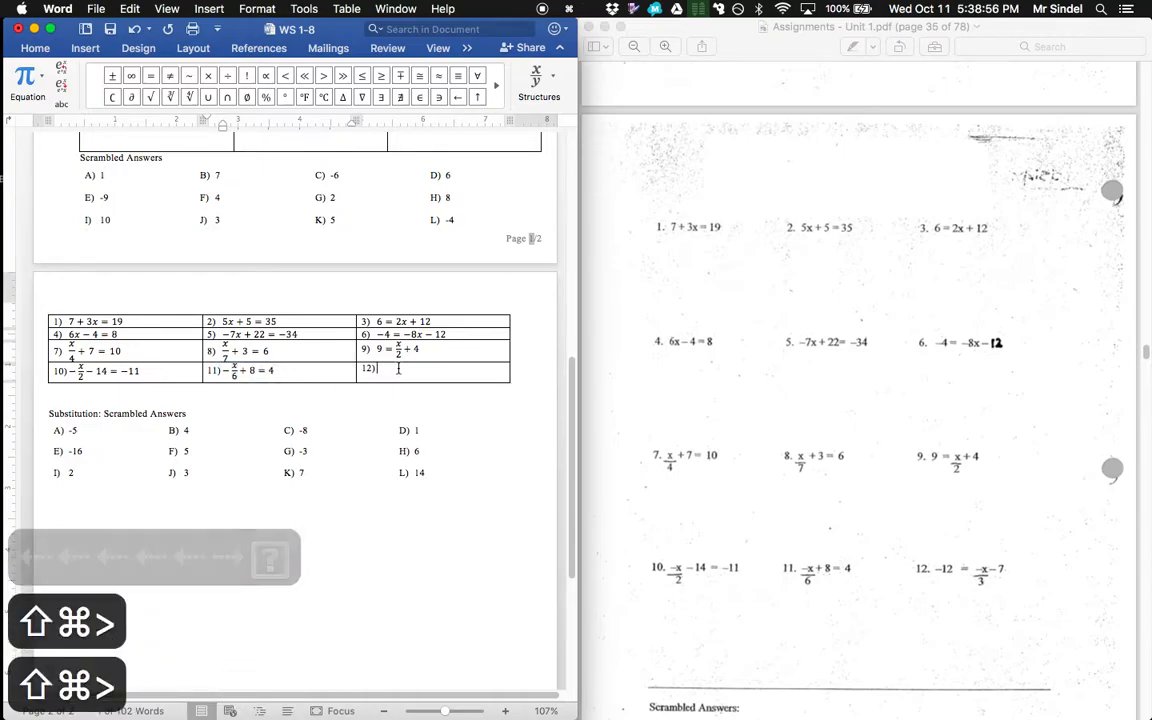
pyautogui.hotkey('alt', '=')
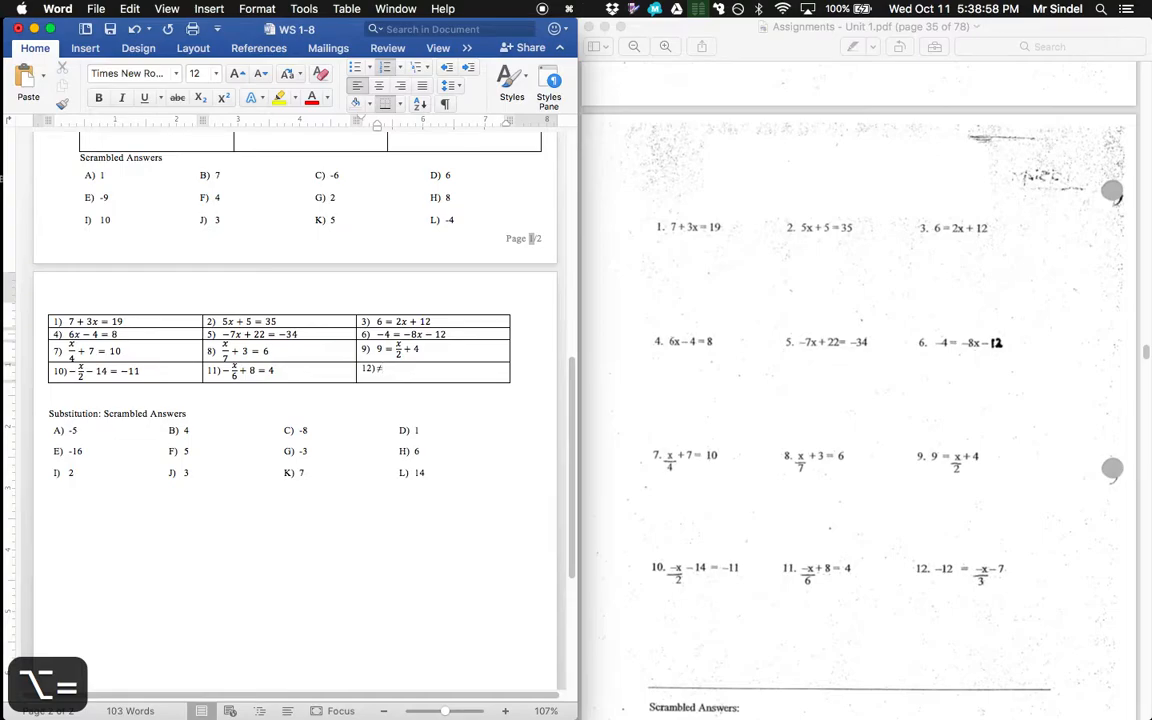
pyautogui.press('BackSpace')
pyautogui.hotkey('ctrl', '=')
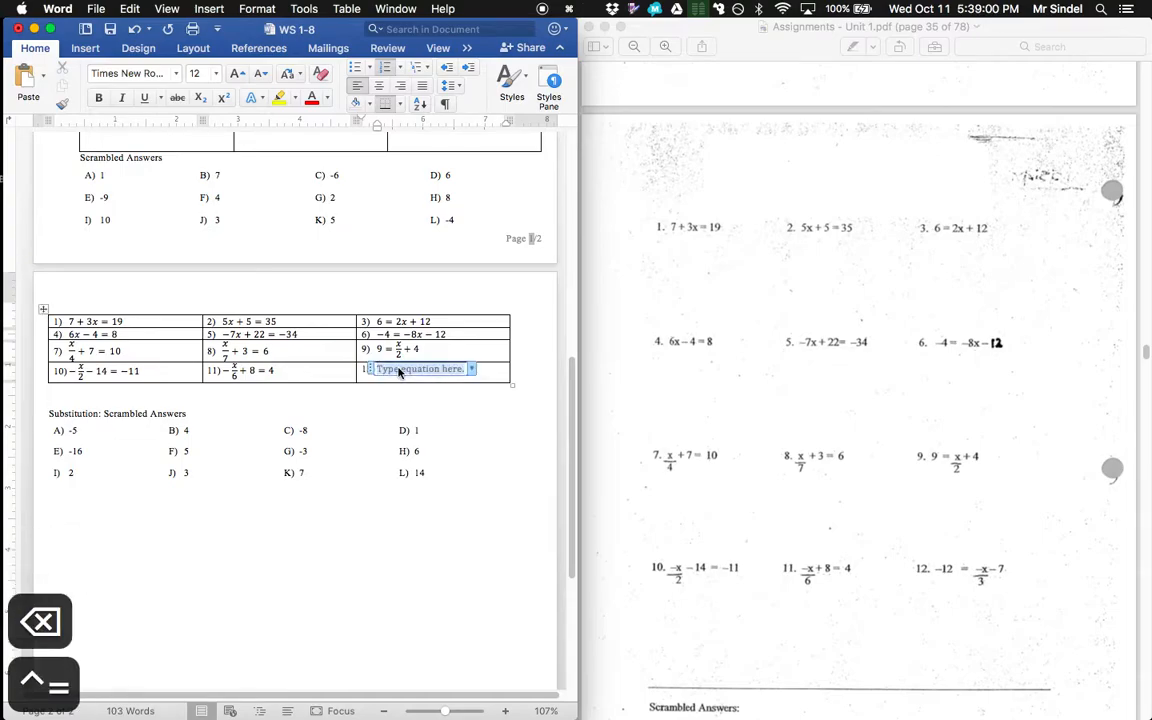
pyautogui.write('-12=')
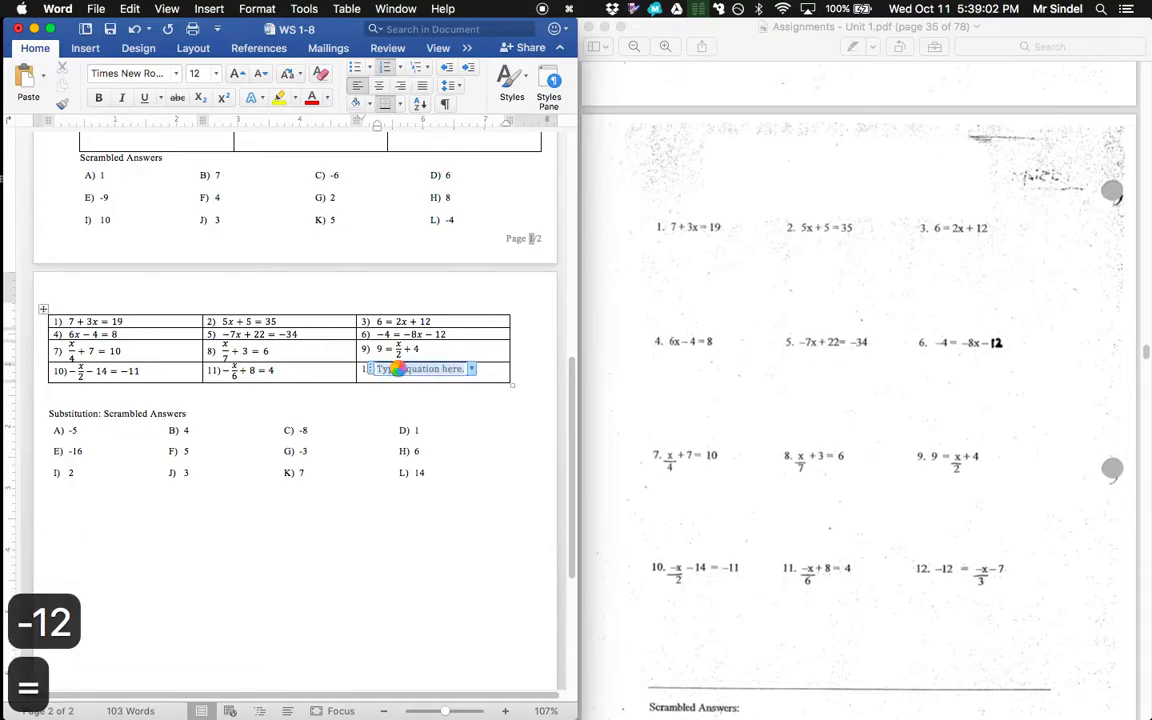
pyautogui.write('-x/3 ')
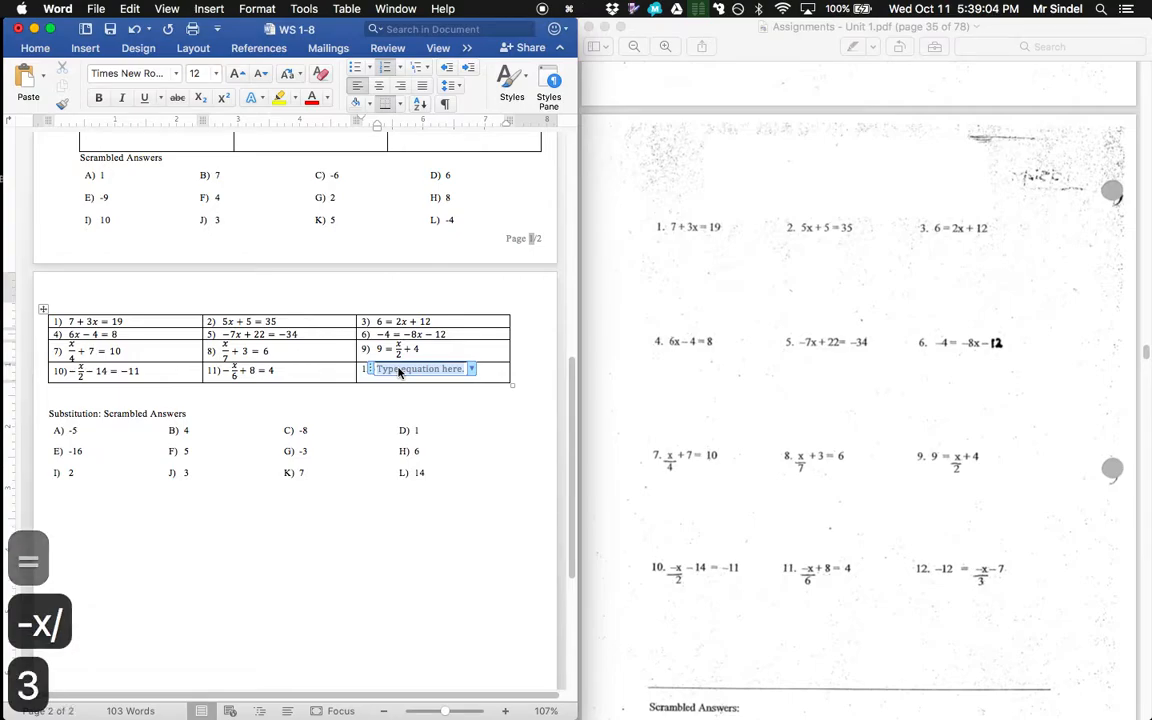
pyautogui.write('-7')
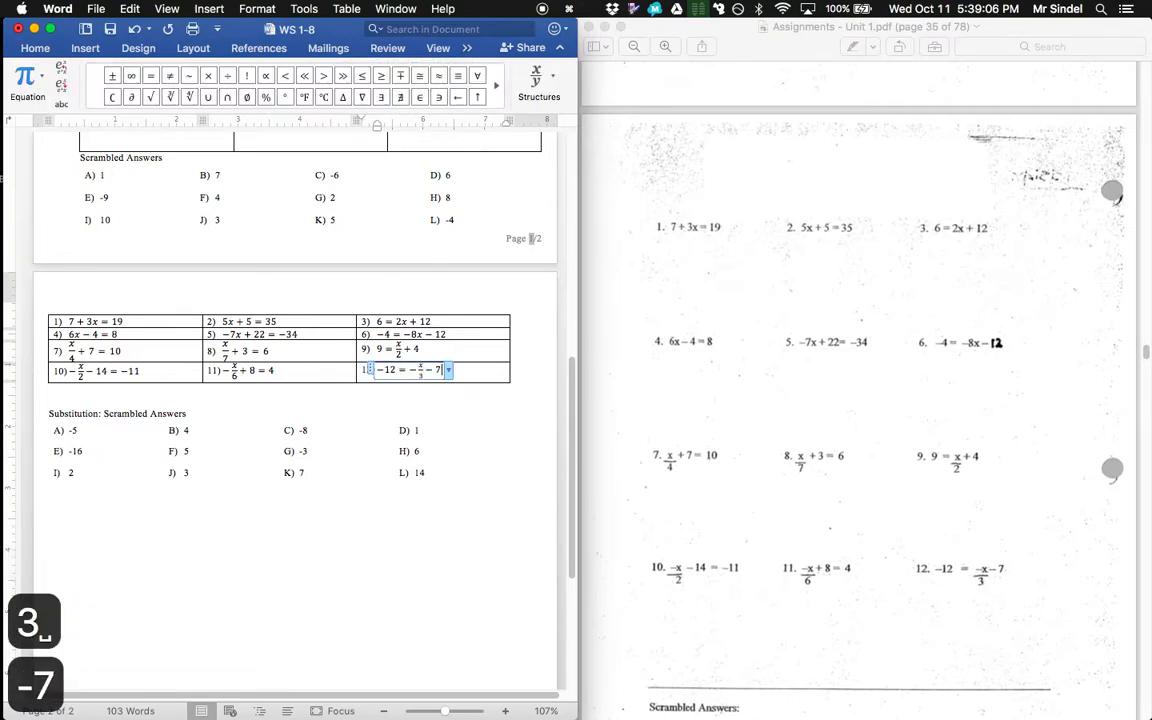
# Enlarge only the x/3 fraction in problem 12 by two font size steps
pyautogui.press('Left')
pyautogui.press('Left')
pyautogui.hotkey('shift', 'Left')
pyautogui.hotkey('shift', 'Left')
pyautogui.hotkey('shift', 'Right')
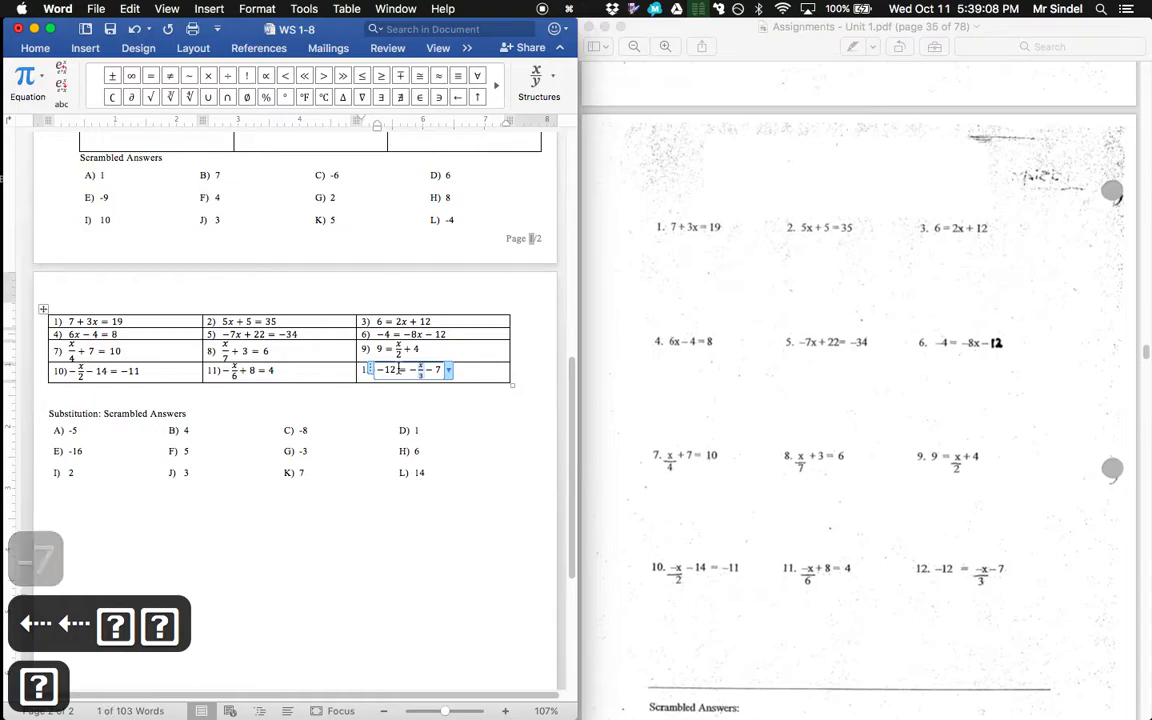
pyautogui.press('shift+super+comma')
pyautogui.press('shift+super+comma')
pyautogui.press('shift+super+period')
pyautogui.press('shift+super+period')
pyautogui.press('shift+super+period')
pyautogui.press('shift+super+period')
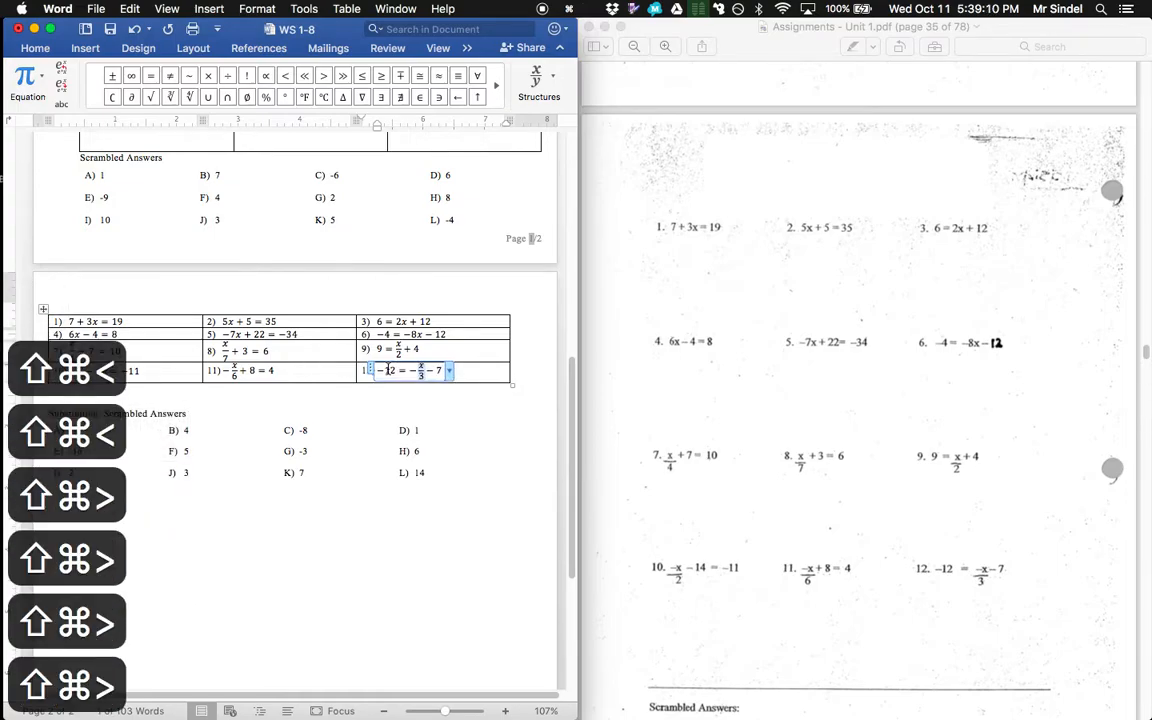
pyautogui.click(490, 371)
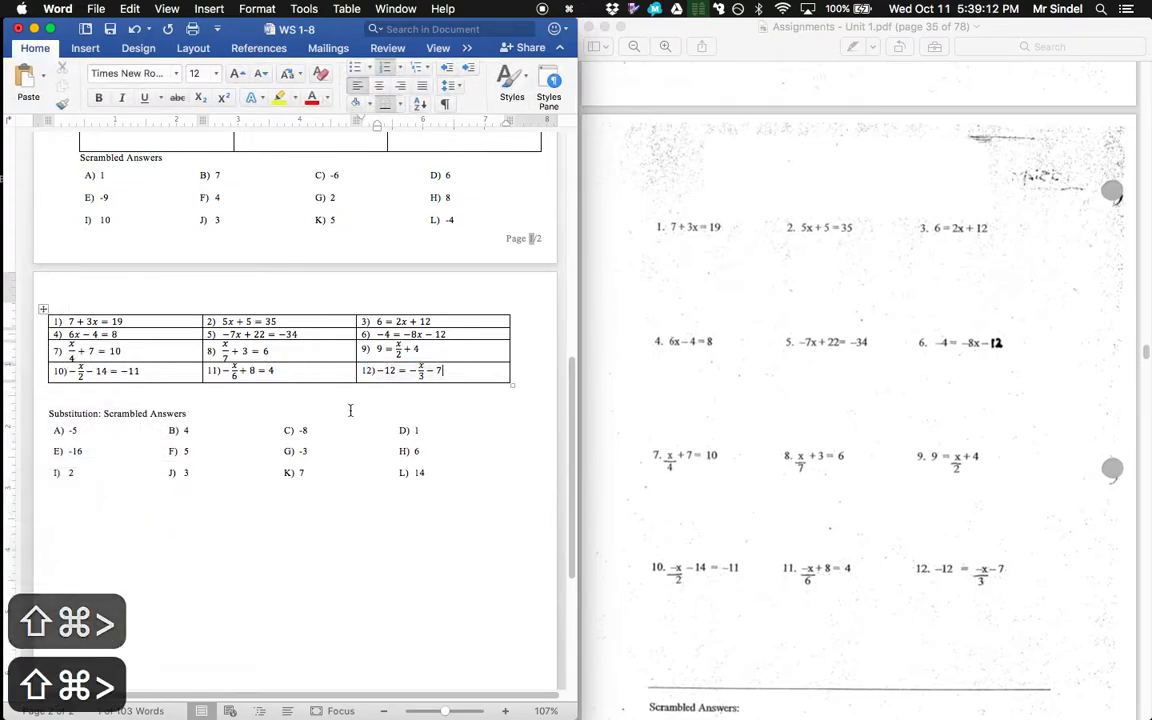
# Replace the page 2 scrambled answers A, B and C with -3, 12 and -6
pyautogui.click(114, 427)
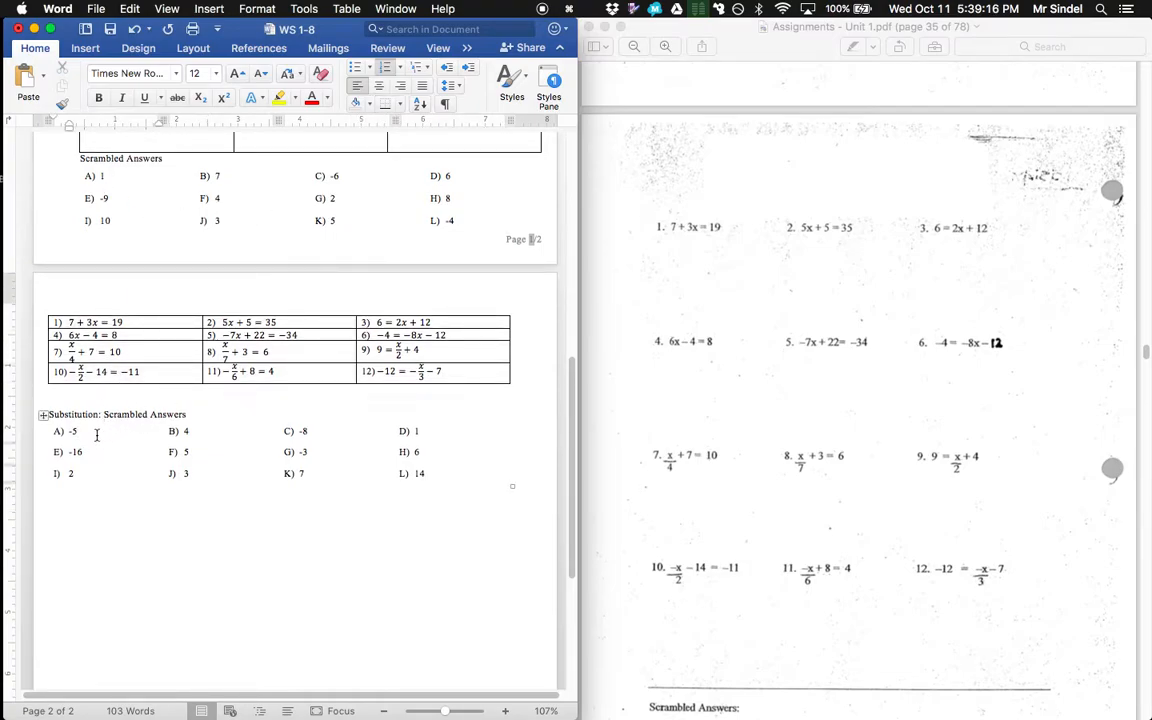
pyautogui.scroll(-5, 818, 447)
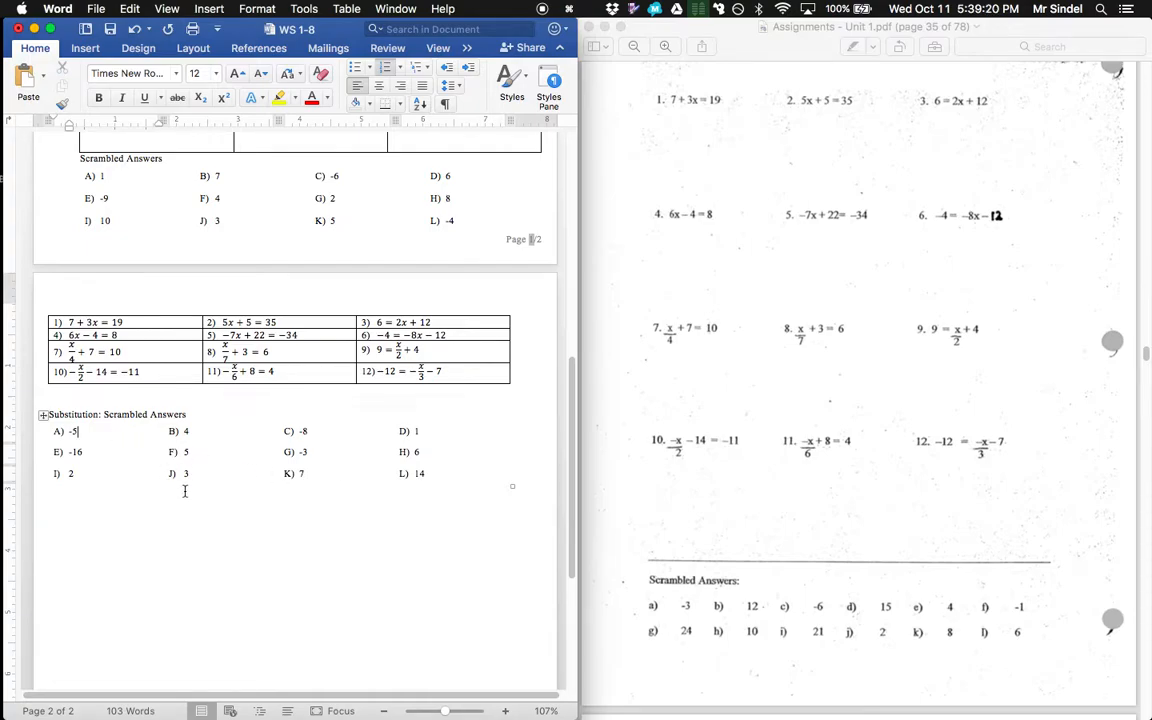
pyautogui.press('BackSpace')
pyautogui.press('BackSpace')
pyautogui.write('-')
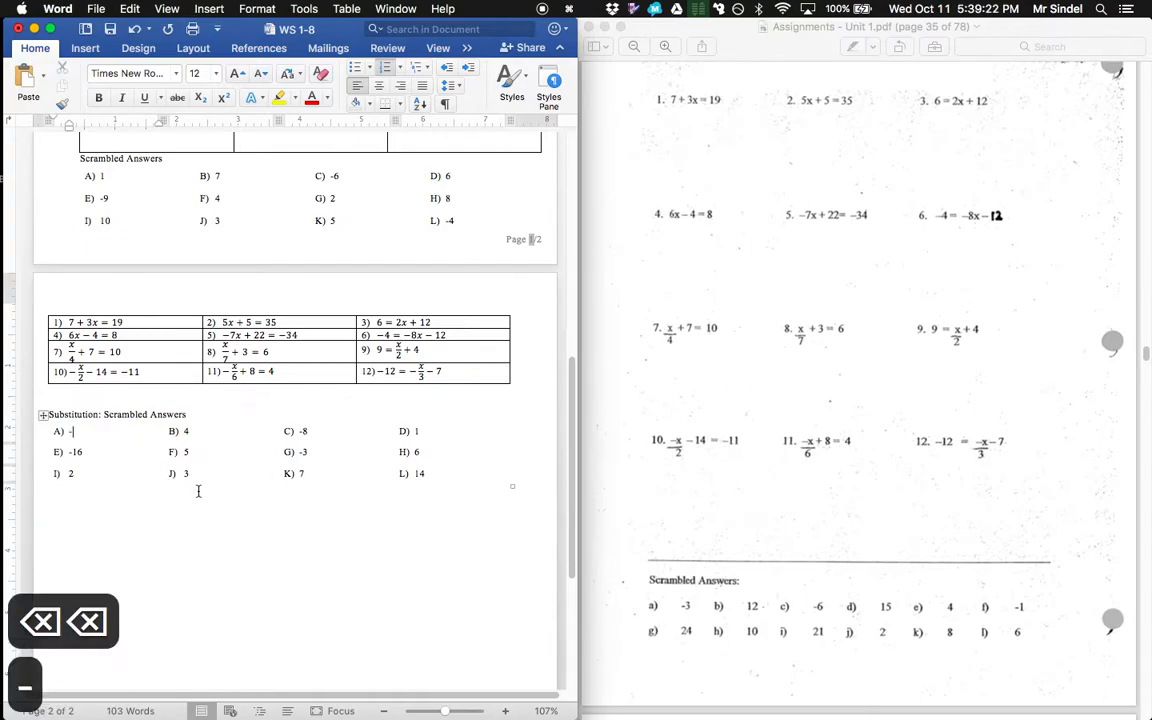
pyautogui.write('3')
pyautogui.press('Tab')
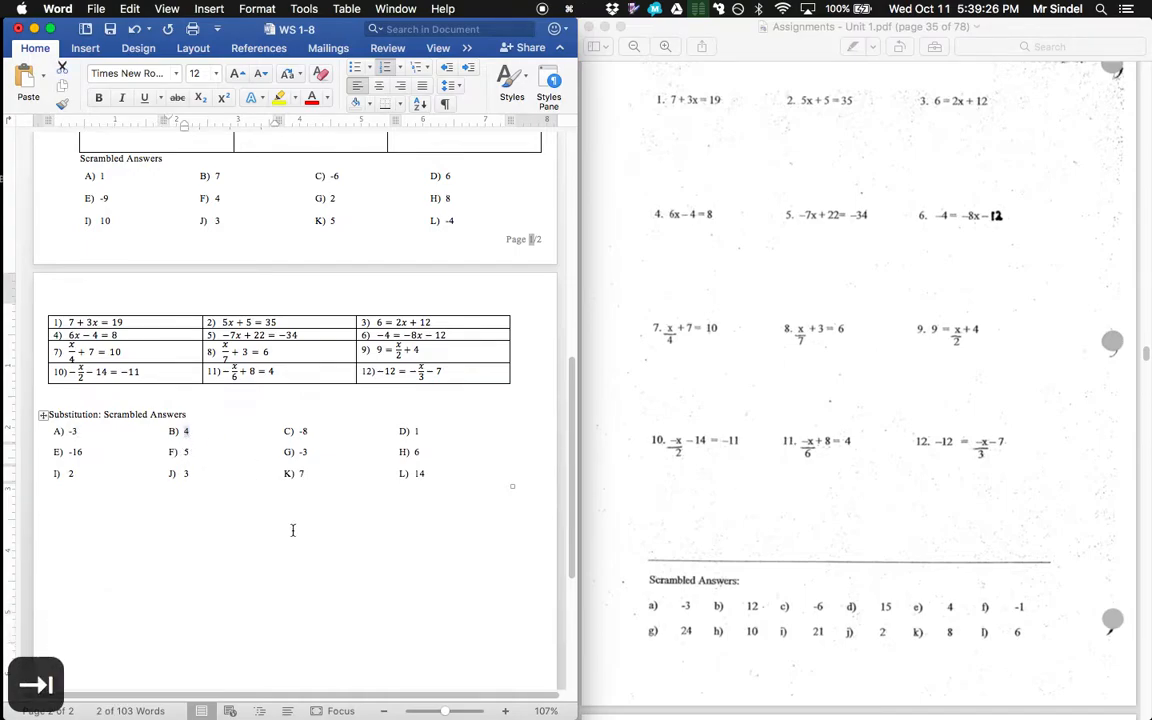
pyautogui.write('12')
pyautogui.press('Tab')
pyautogui.write('-6')
pyautogui.press('Tab')
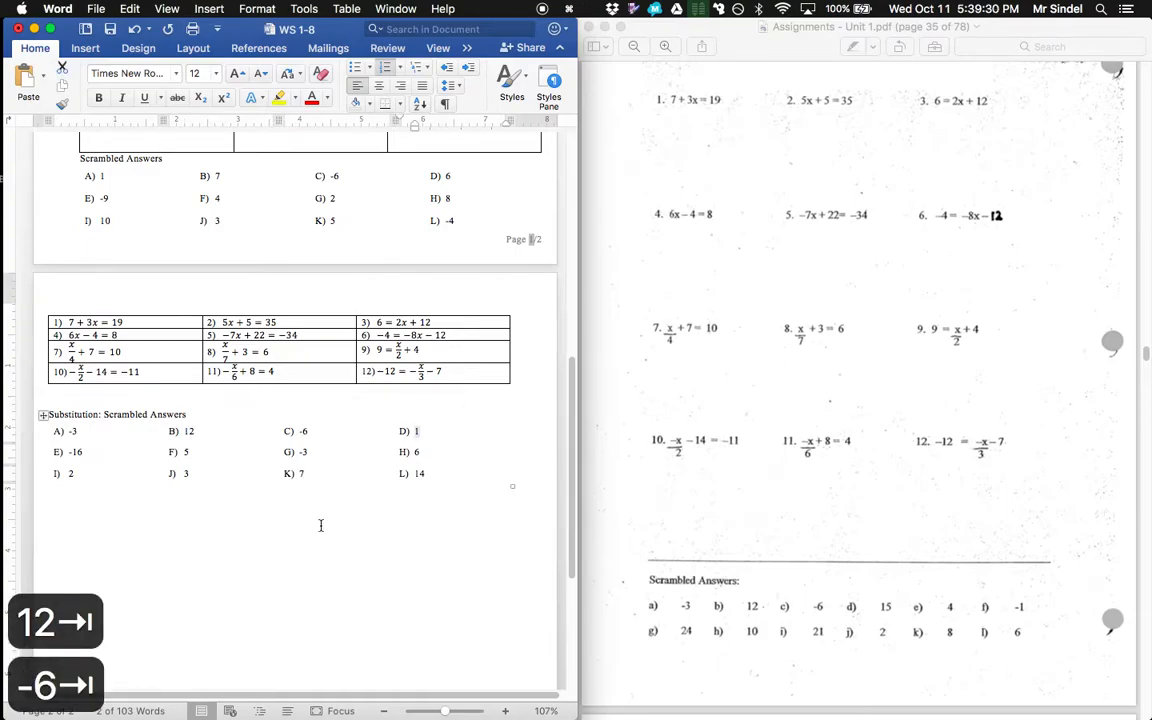
# Set the page 2 scrambled answers D through G to 15, 4, -1 and 24
pyautogui.write('15')
pyautogui.press('Tab')
pyautogui.write('4')
pyautogui.press('Tab')
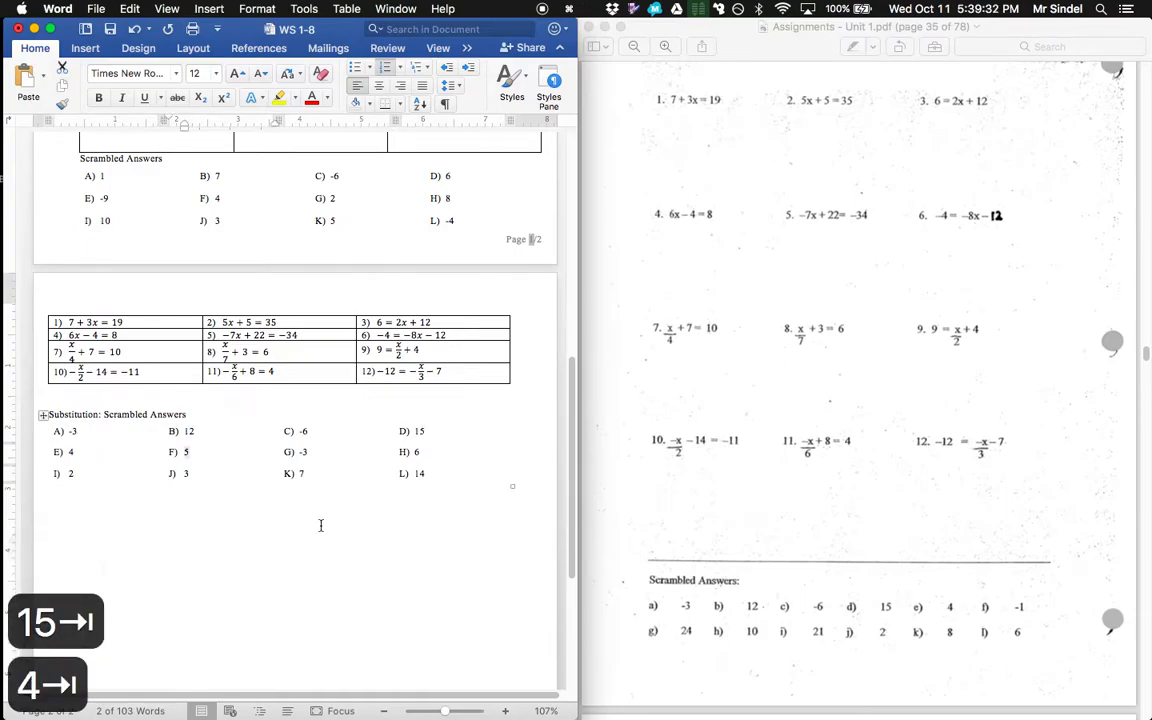
pyautogui.write('-1')
pyautogui.press('Tab')
pyautogui.write('24')
pyautogui.press('Tab')
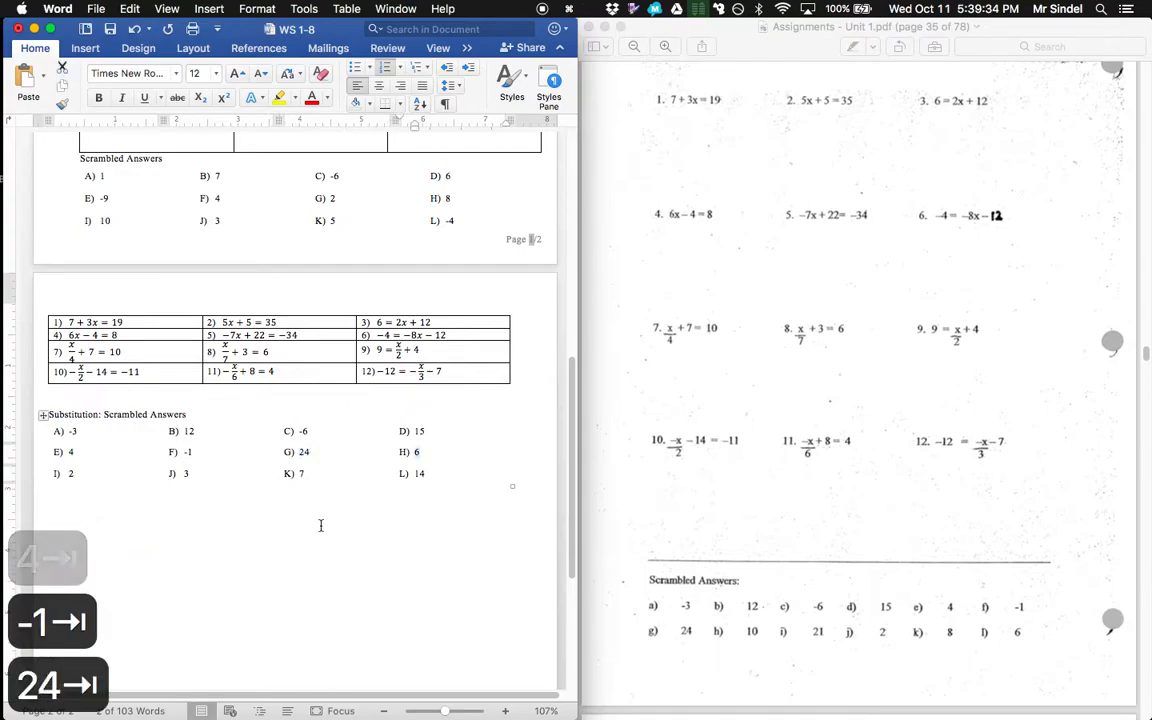
# Set the page 2 scrambled answers H through L to 10, 21, 2, 8 and 6
pyautogui.write('10')
pyautogui.press('Tab')
pyautogui.write('21')
pyautogui.press('Tab')
pyautogui.write('2')
pyautogui.press('Tab')
pyautogui.write('8')
pyautogui.press('Tab')
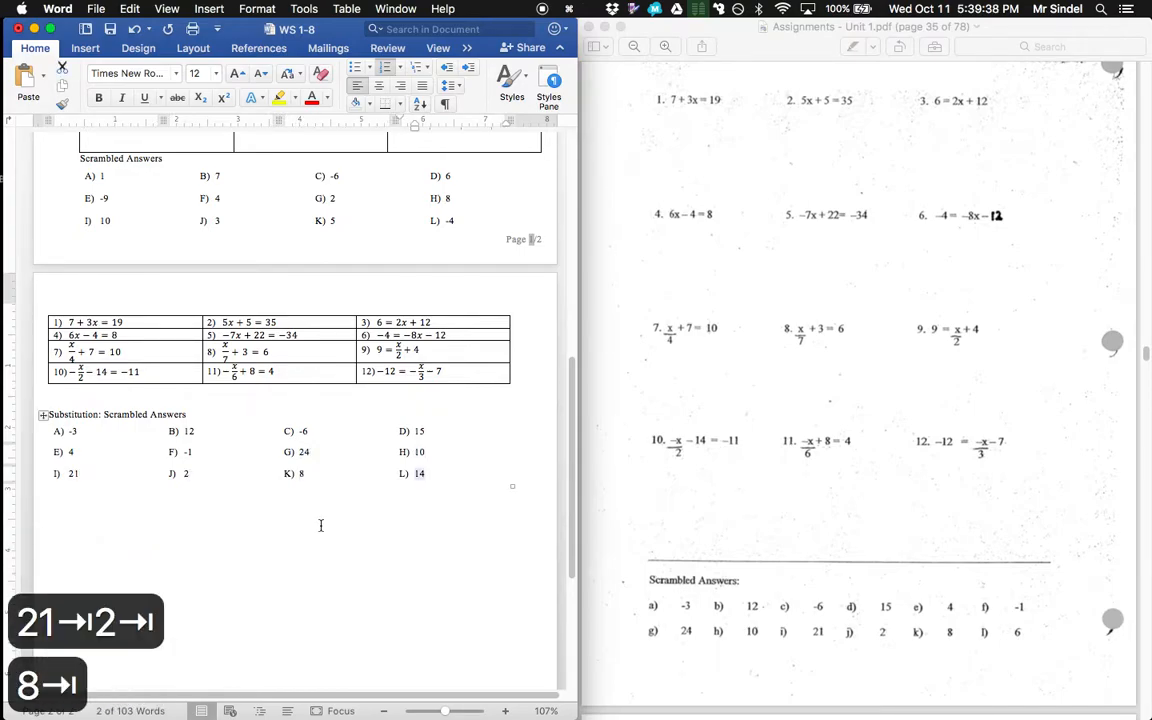
pyautogui.write('6')
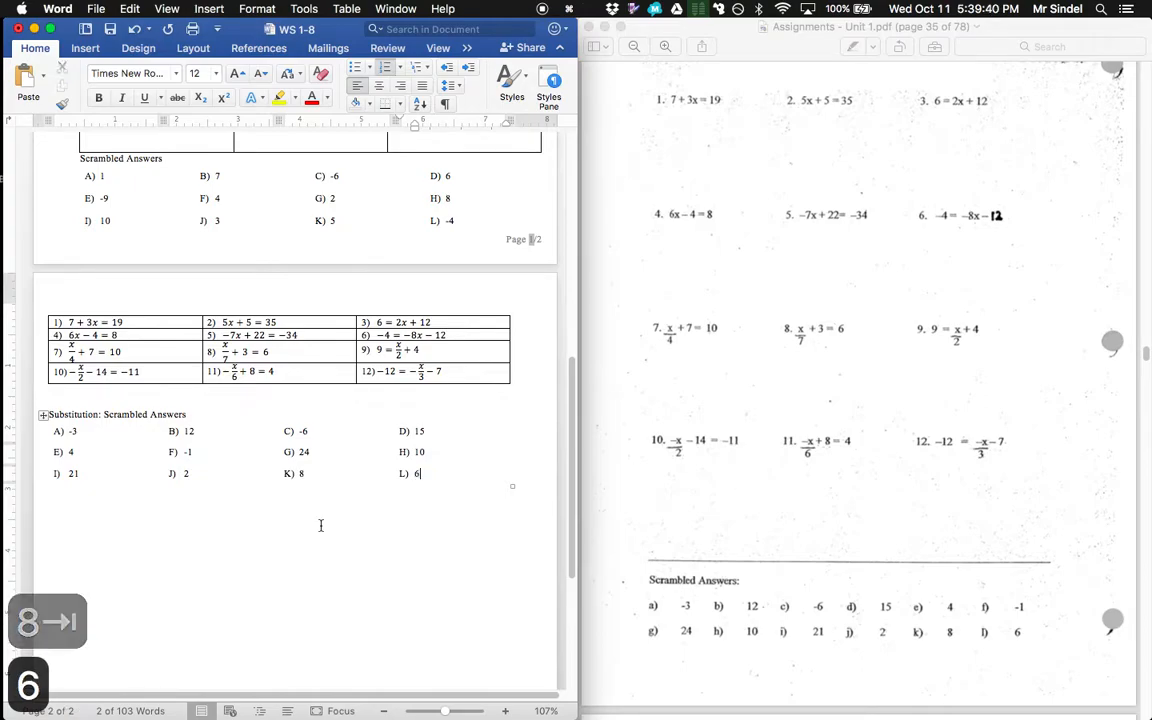
# Extend the last row of the page 2 problem table downward to fill the empty space on the page
pyautogui.scroll(-5, 243, 419)
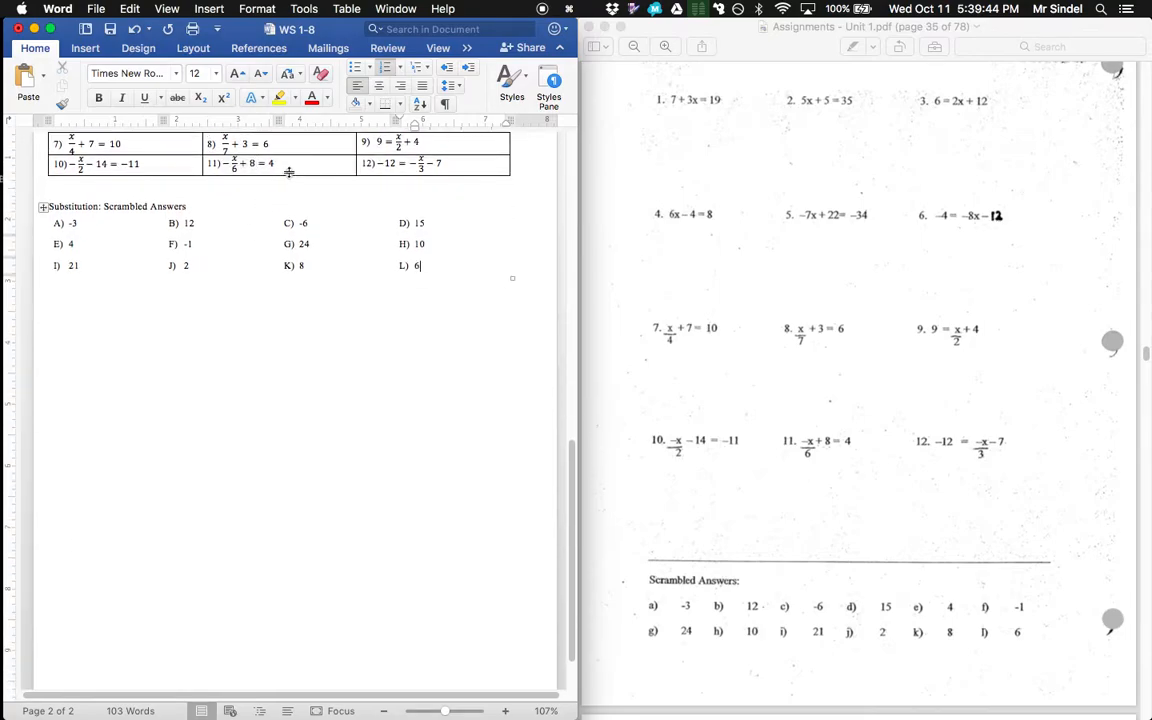
pyautogui.scroll(7, 240, 460)
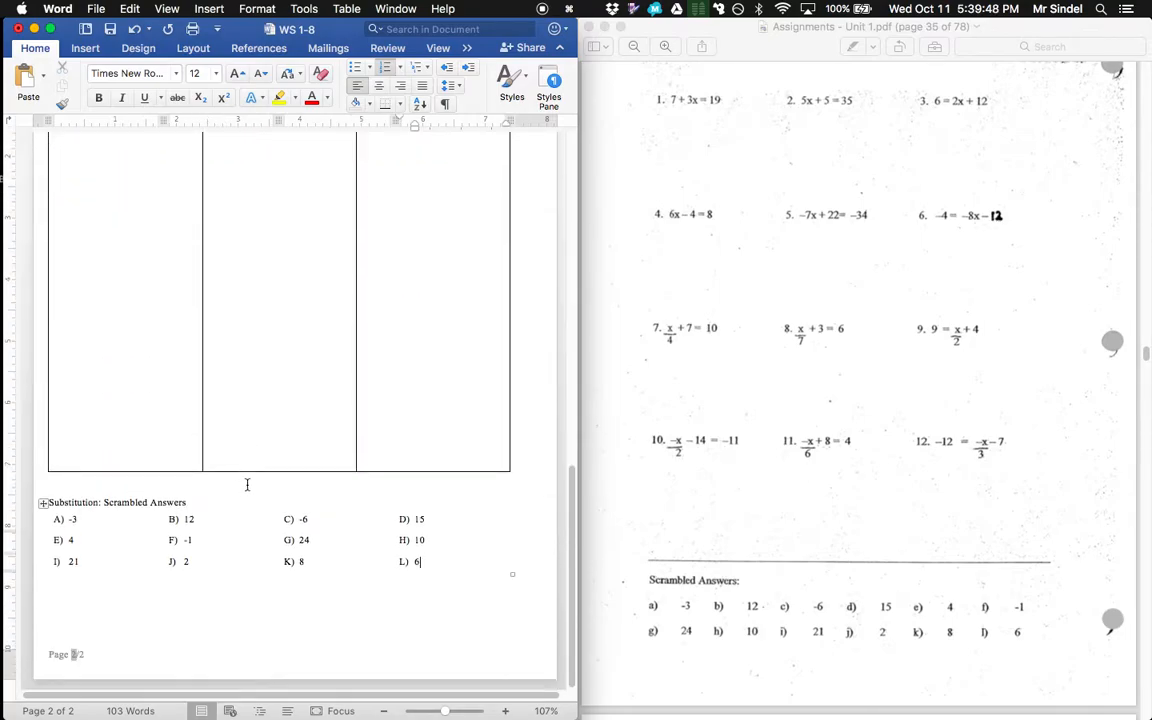
pyautogui.moveTo(248, 471); pyautogui.dragTo(244, 548)
pyautogui.scroll(-4, 194, 587)
# Enlarge the empty paragraph on page 3 to font size 12
pyautogui.click(194, 587)
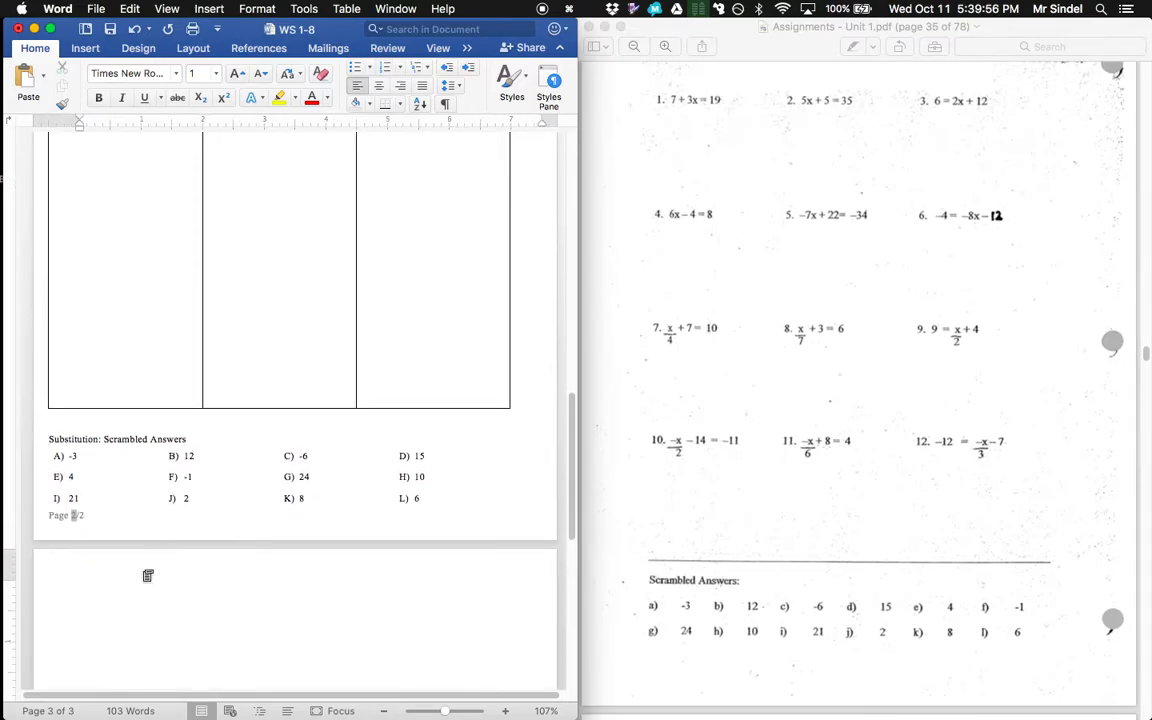
pyautogui.press('shift+super+period')
pyautogui.press('shift+super+period')
pyautogui.press('shift+super+period')
pyautogui.press('shift+super+period')
pyautogui.press('shift+super+period')
pyautogui.press('shift+super+period')
pyautogui.press('shift+super+period')
pyautogui.press('shift+super+period')
pyautogui.press('shift+super+period')
pyautogui.press('shift+super+period')
pyautogui.press('shift+super+period')
pyautogui.press('shift+super+period')
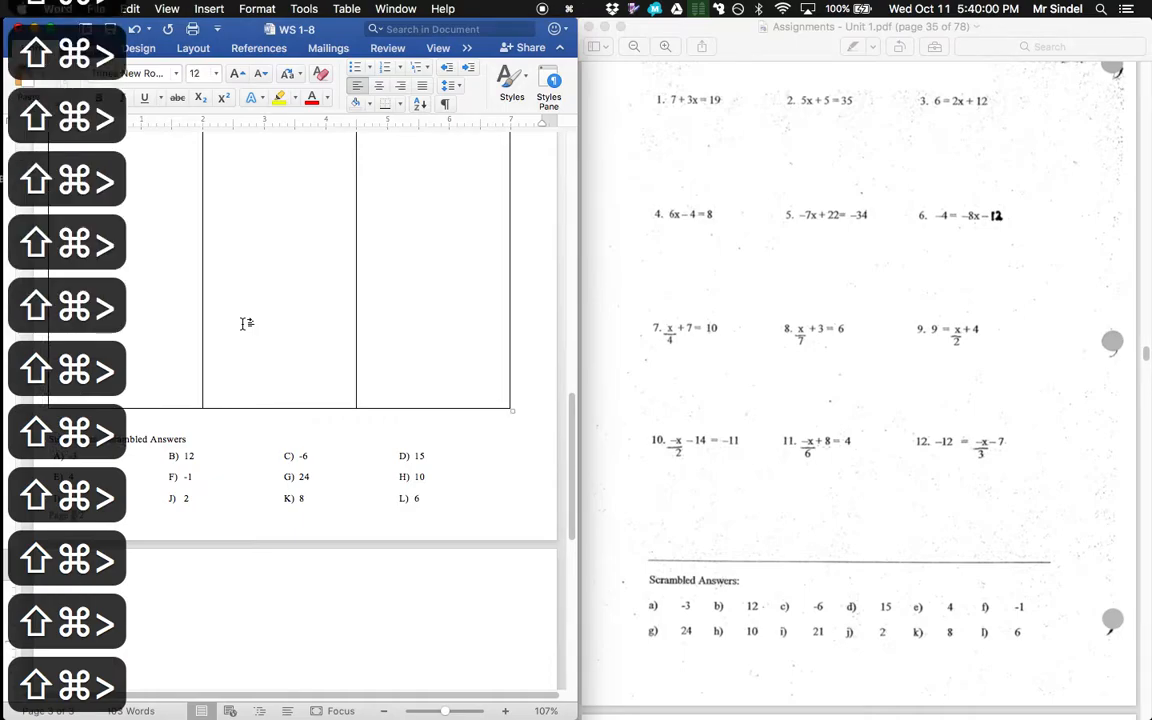
# Reduce the empty paragraph after the page 2 answer list to font size 1
pyautogui.press('shift+super+comma')
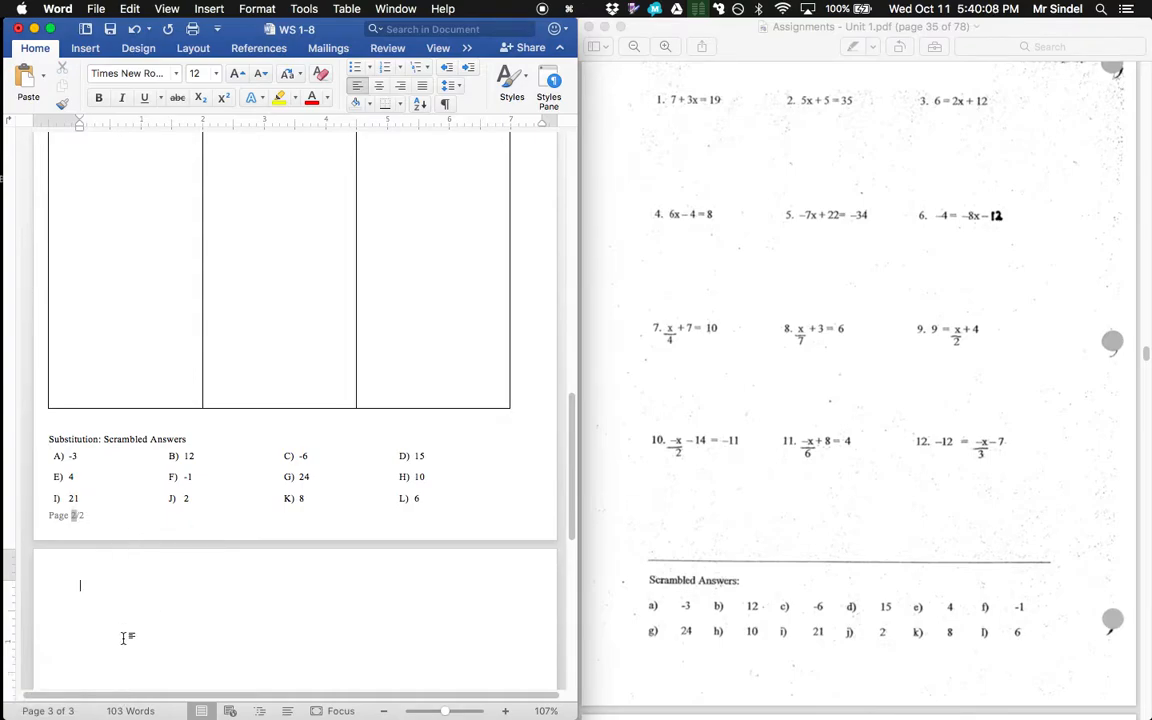
pyautogui.scroll(-2, 203, 689)
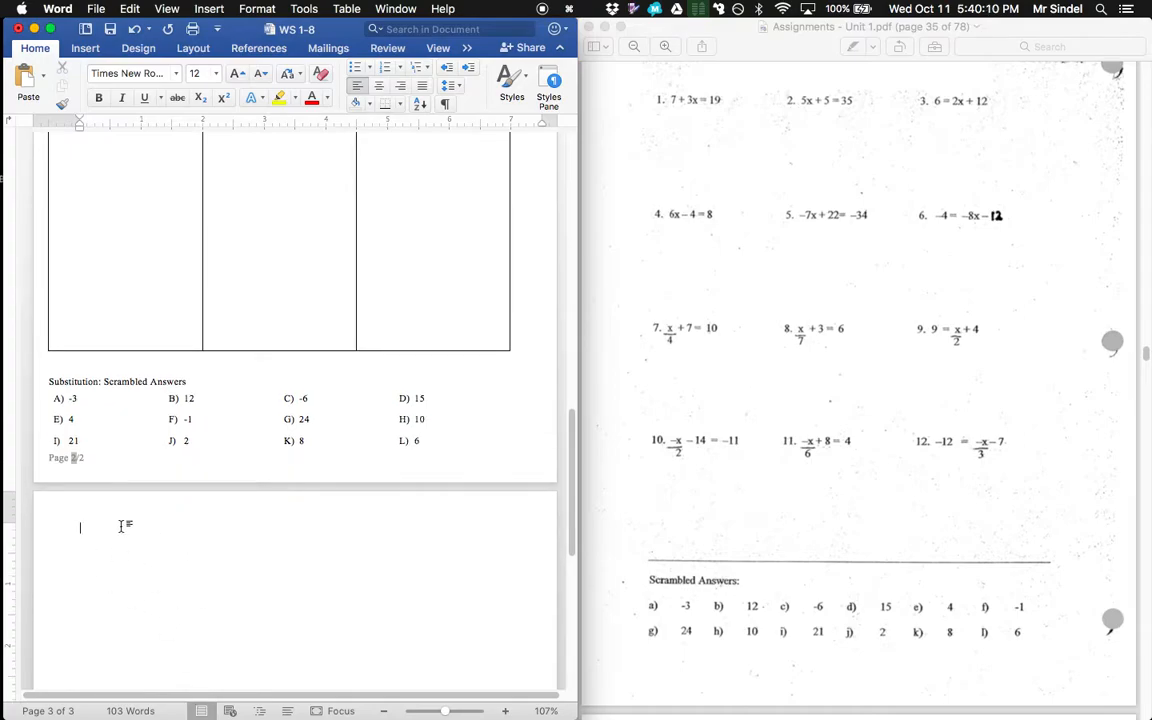
pyautogui.press('Down')
pyautogui.press('Down')
pyautogui.press('Down')
pyautogui.press('Down')
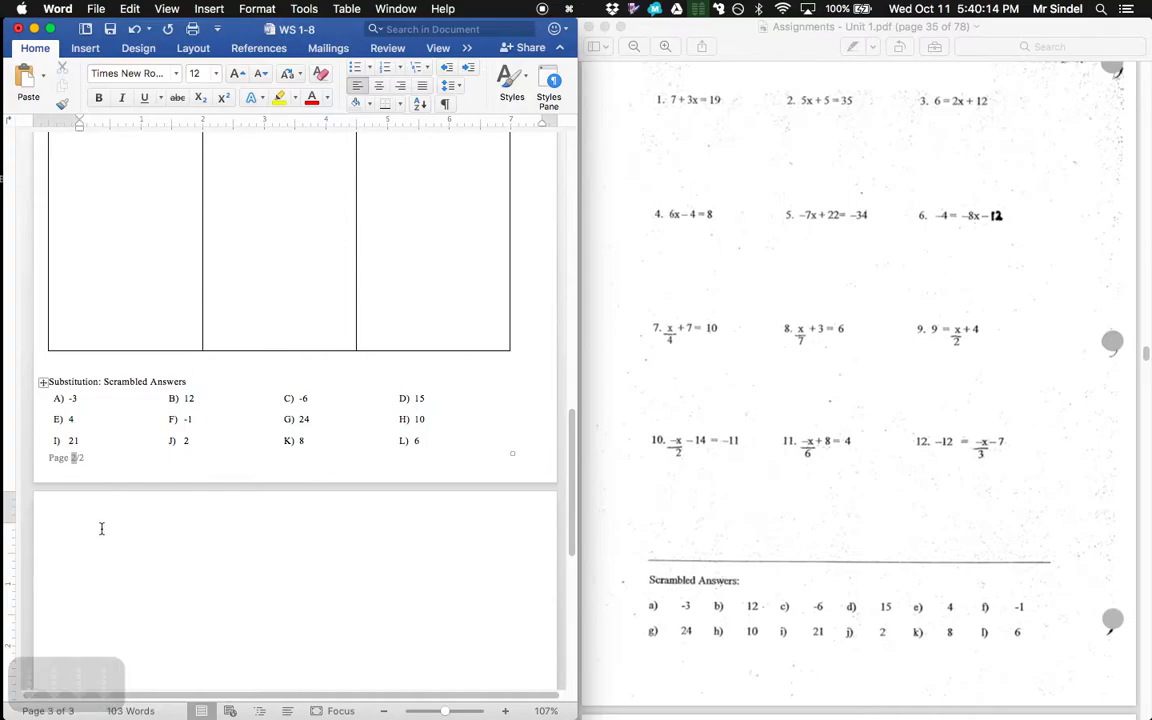
pyautogui.press('super+shift+comma')
pyautogui.press('super+shift+comma')
pyautogui.press('super+shift+comma')
pyautogui.press('super+shift+comma')
pyautogui.press('super+shift+comma')
pyautogui.press('super+shift+comma')
pyautogui.press('super+shift+comma')
pyautogui.press('super+shift+comma')
pyautogui.press('super+shift+comma')
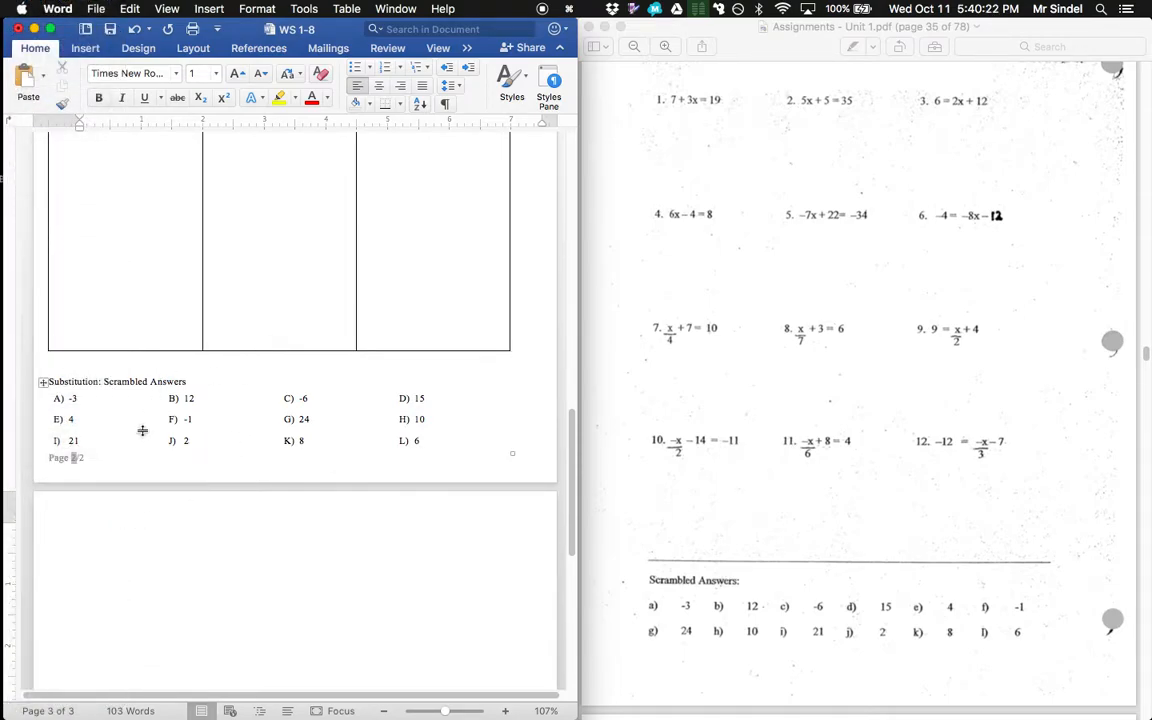
# Delete the empty line above "Substitution: Scrambled Answers" and lower the problem table's bottom border so the answers end just above the footer
pyautogui.click(186, 354)
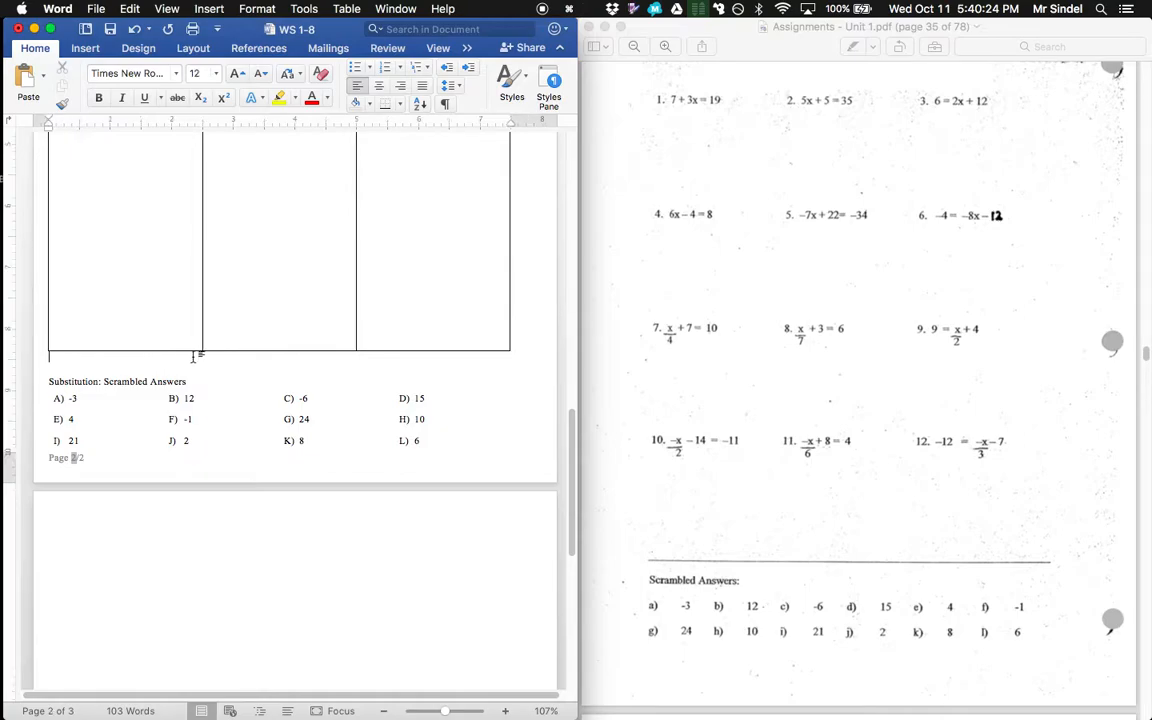
pyautogui.hotkey('shift', 'Down')
pyautogui.hotkey('shift', 'Down')
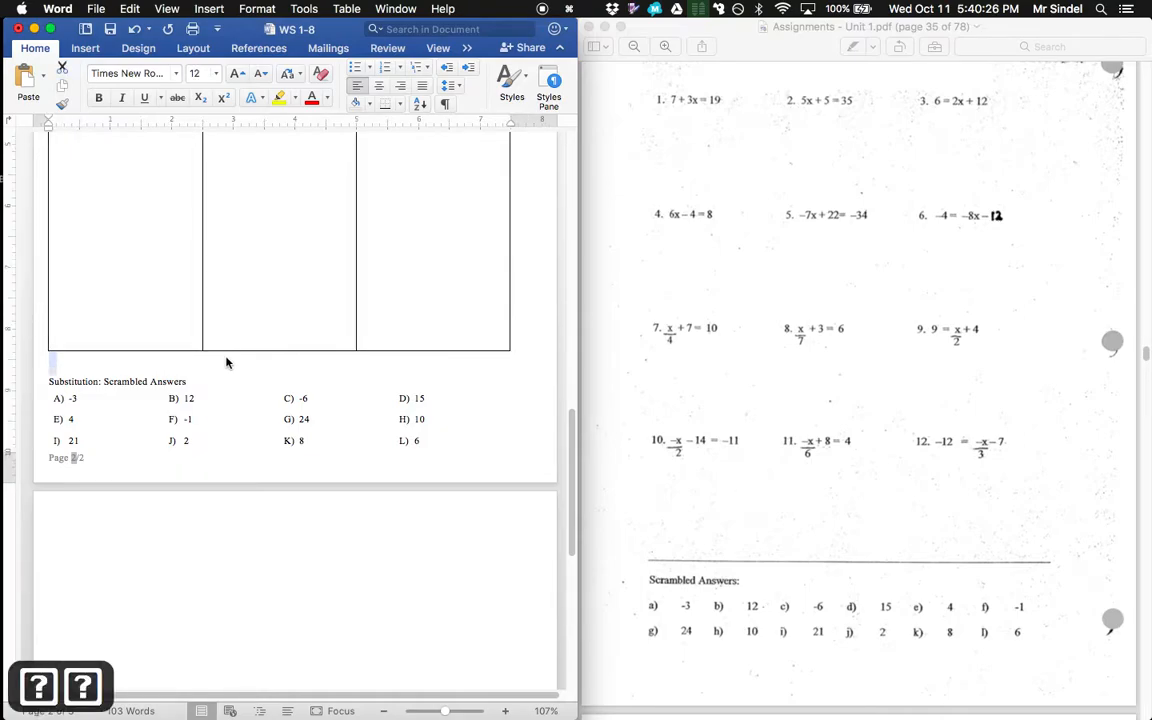
pyautogui.press('BackSpace')
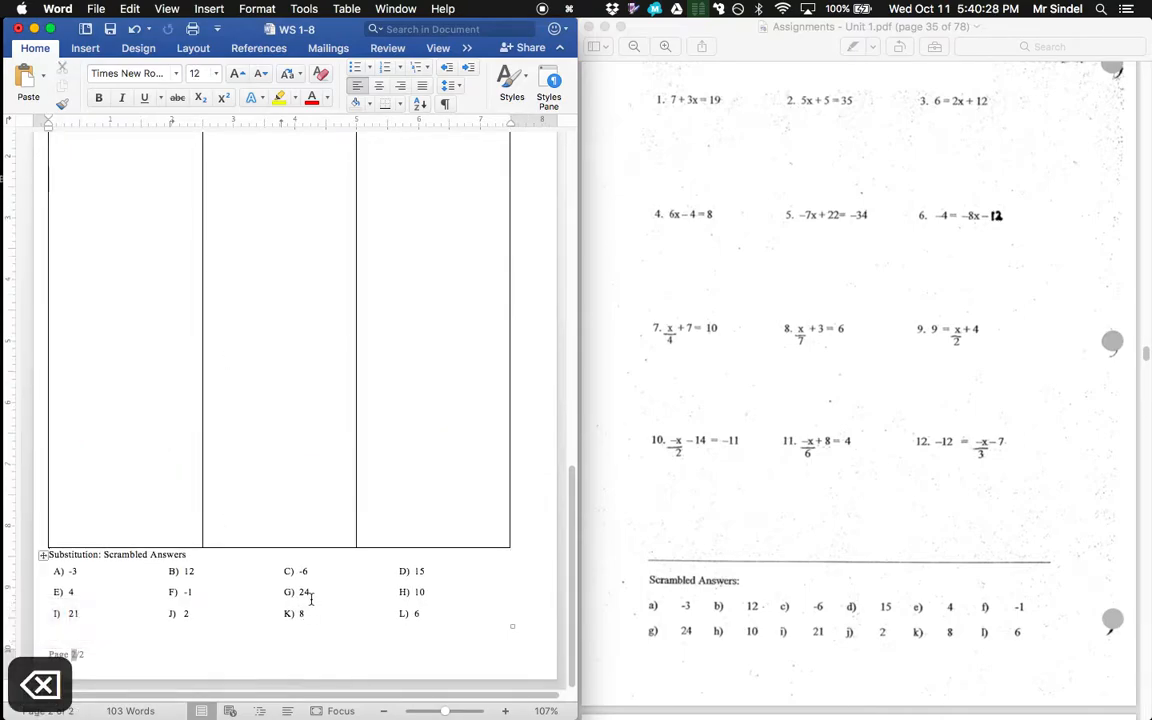
pyautogui.moveTo(290, 547); pyautogui.dragTo(290, 568)
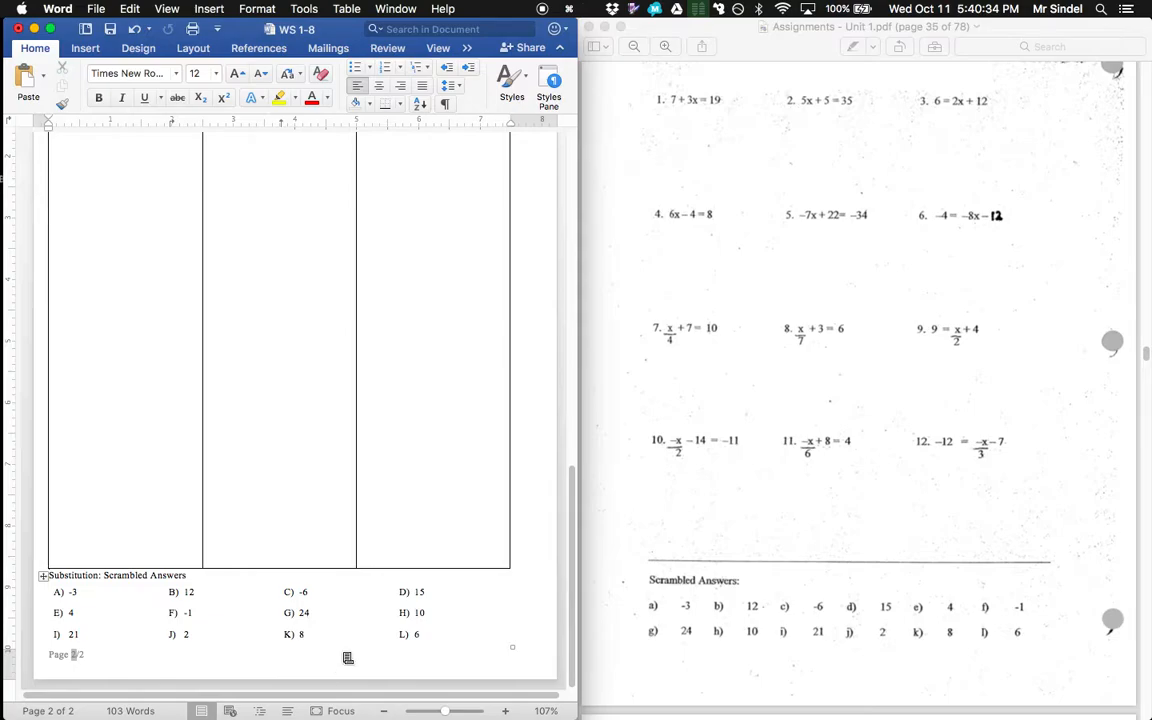
# Maximize the document window and distribute all rows of the page 2 problem table evenly
pyautogui.scroll(5, 285, 560)
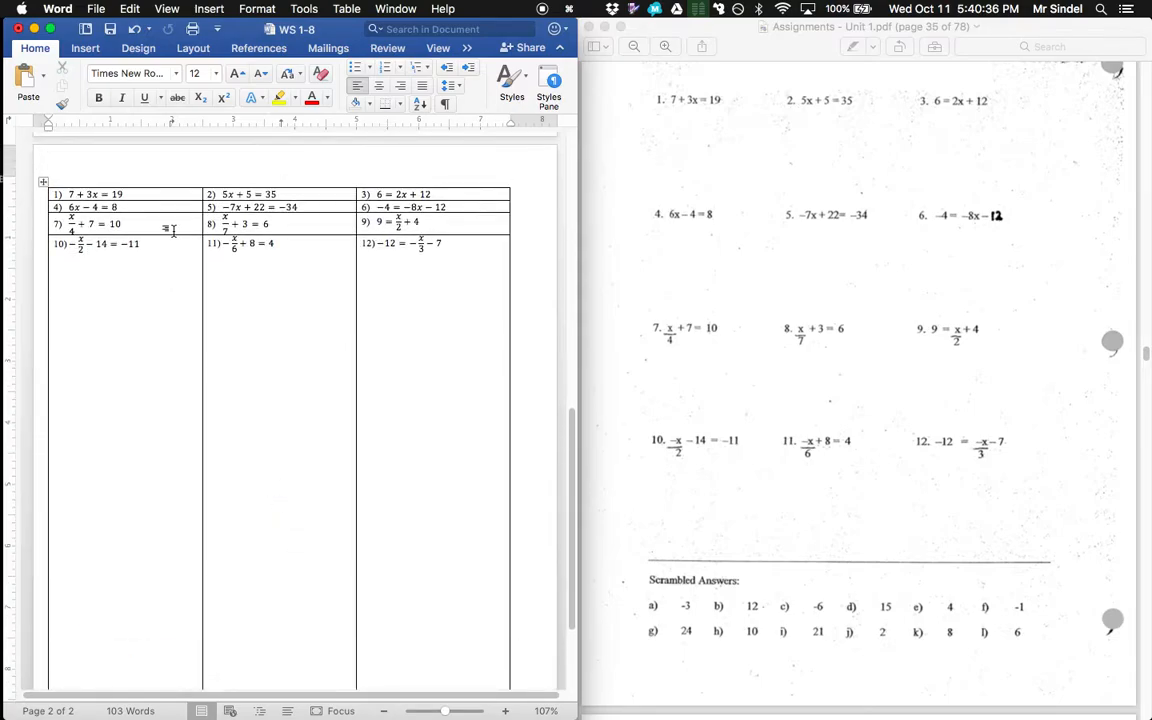
pyautogui.moveTo(188, 197); pyautogui.dragTo(437, 342)
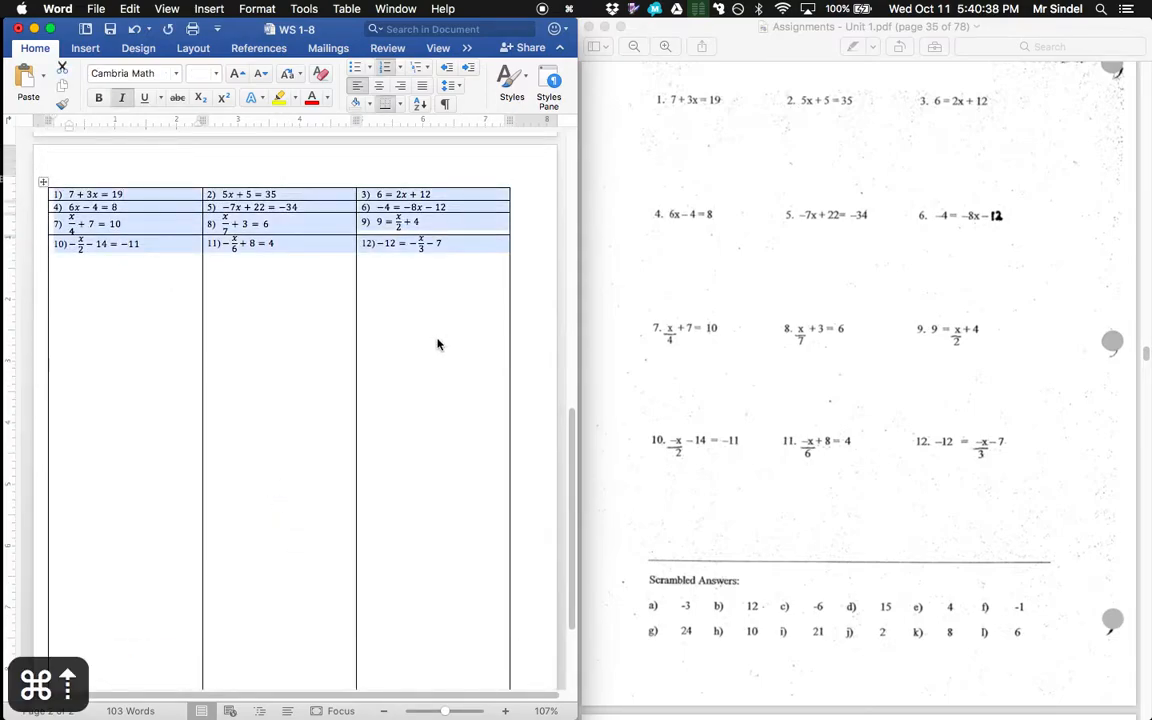
pyautogui.press('super+Up')
pyautogui.click(650, 48)
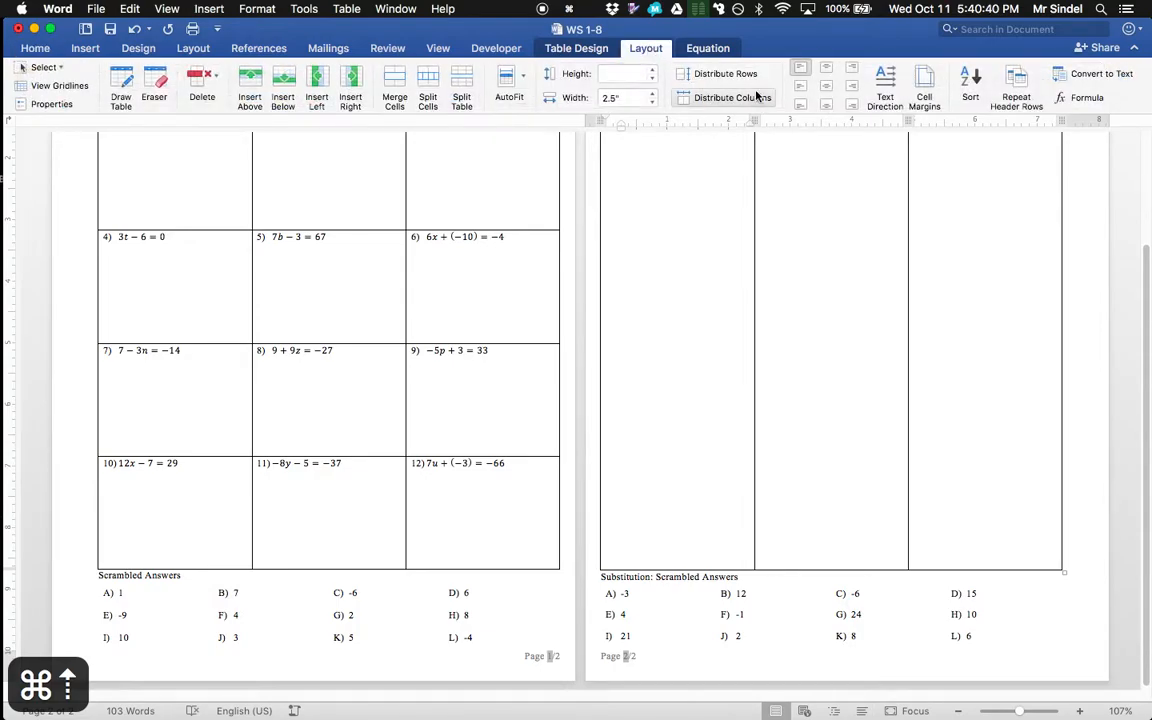
pyautogui.click(725, 74)
pyautogui.scroll(2, 704, 331)
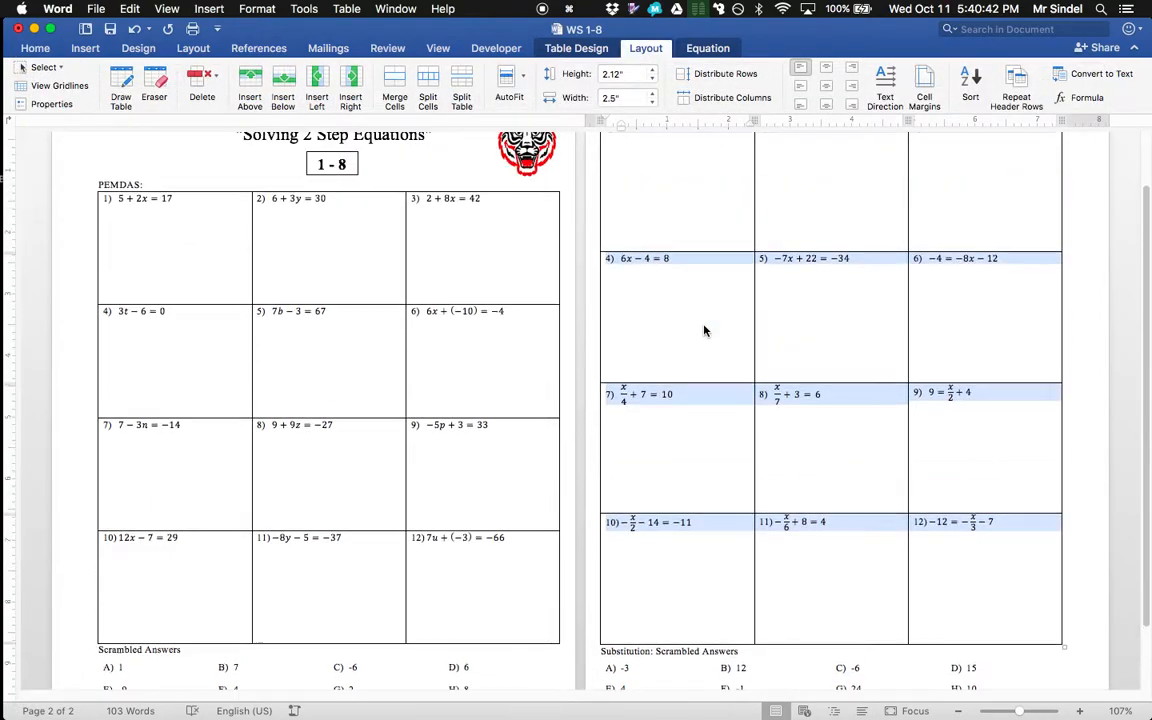
pyautogui.scroll(2, 705, 329)
pyautogui.click(788, 272)
pyautogui.scroll(-3, 784, 272)
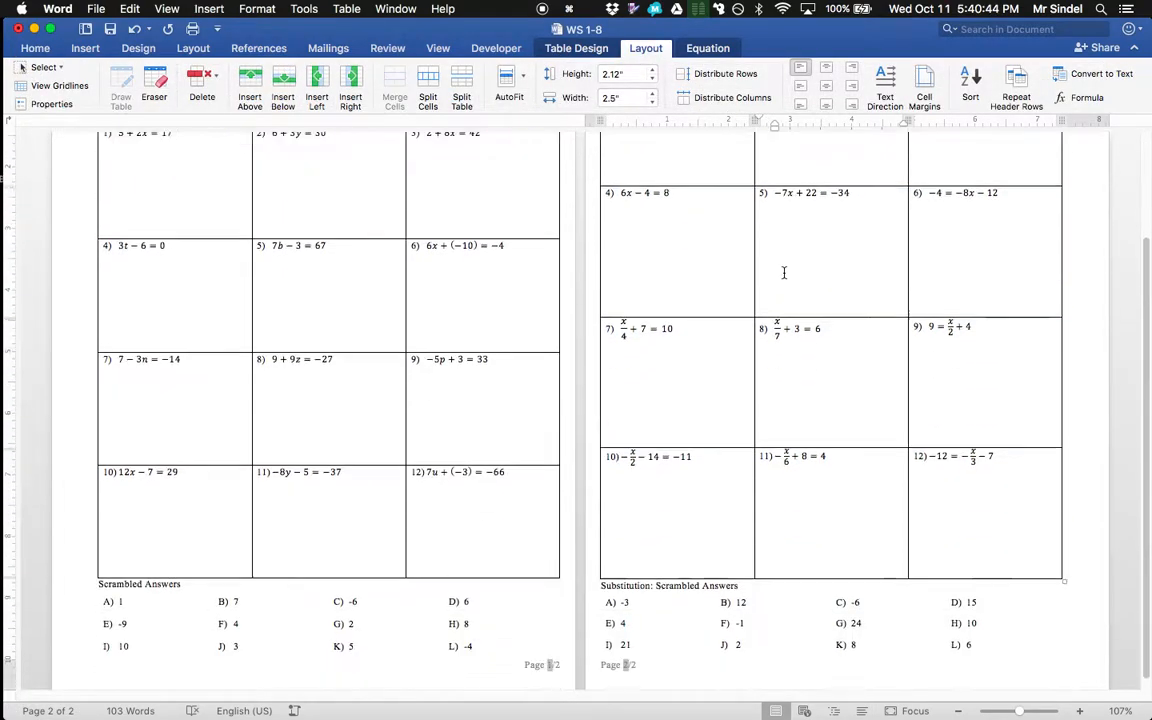
pyautogui.scroll(-1, 784, 272)
pyautogui.scroll(3, 580, 320)
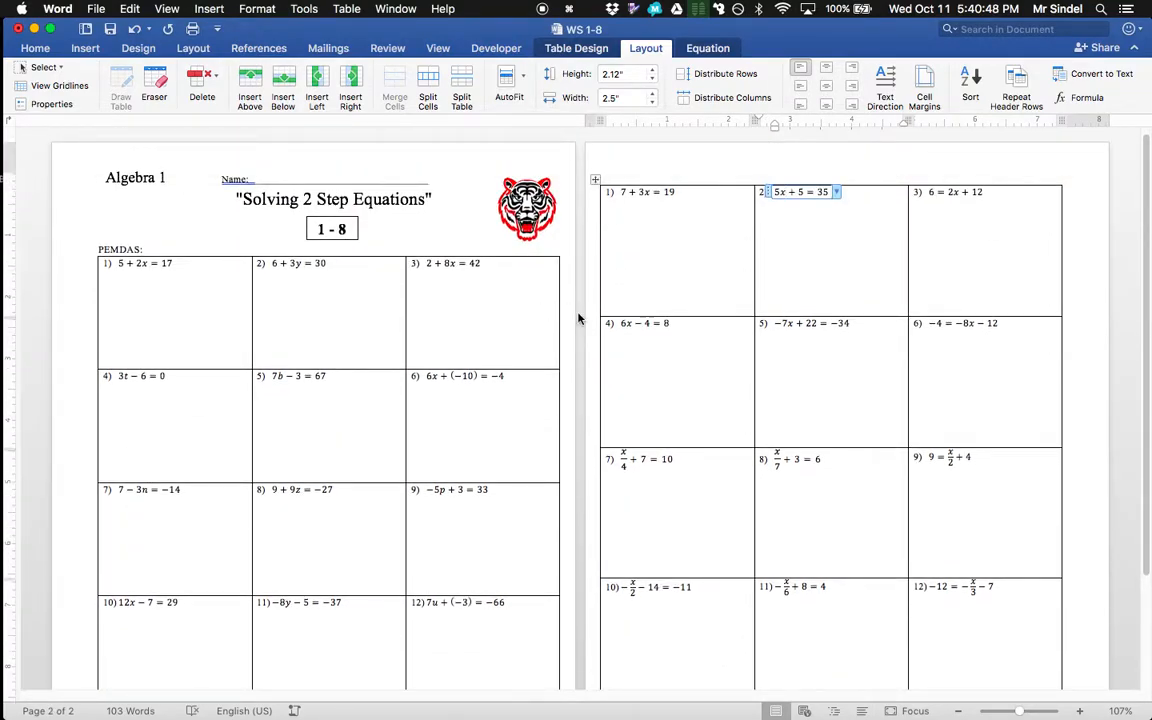
# Tile the document beside the scanned PDF and compare page 1 with Assignment #8
pyautogui.press('super+Left')
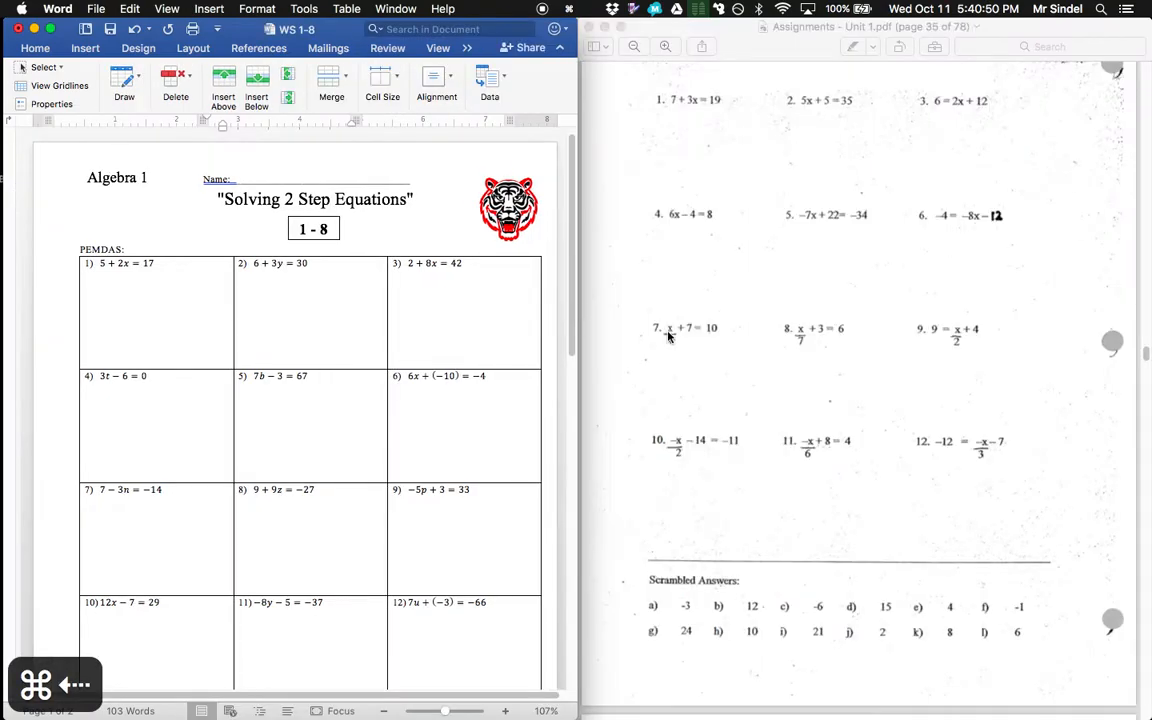
pyautogui.scroll(-5, 774, 327)
pyautogui.scroll(5, 785, 322)
pyautogui.scroll(-1, 725, 309)
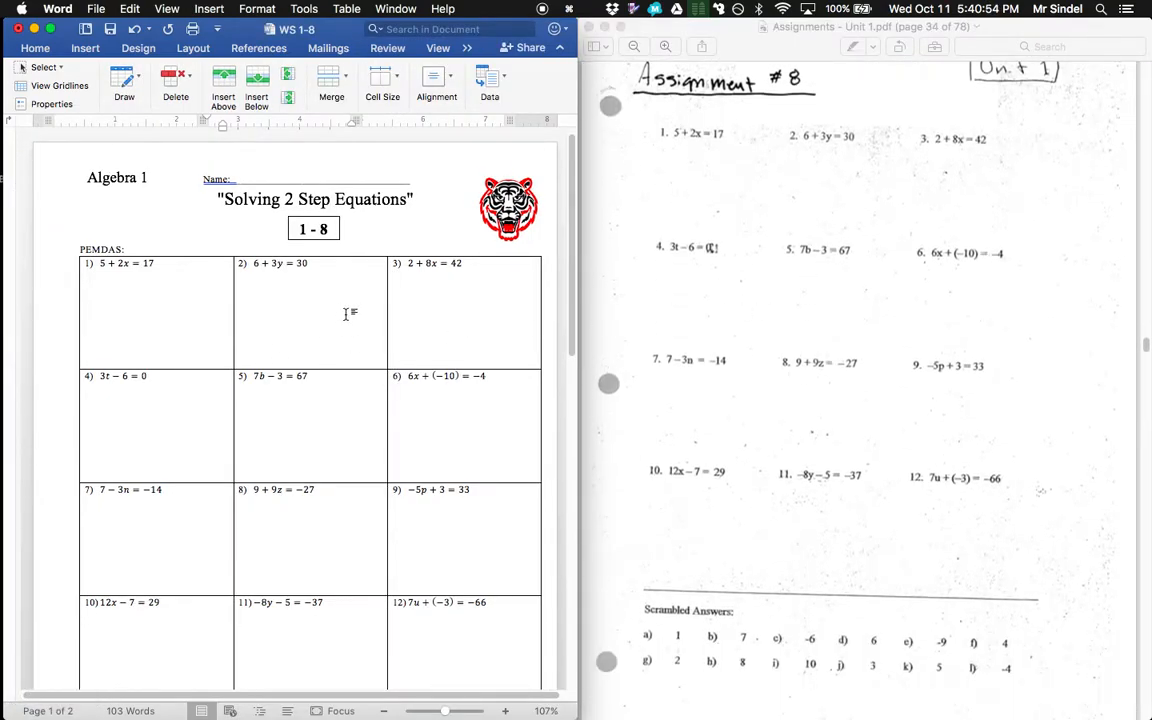
pyautogui.scroll(-2, 300, 285)
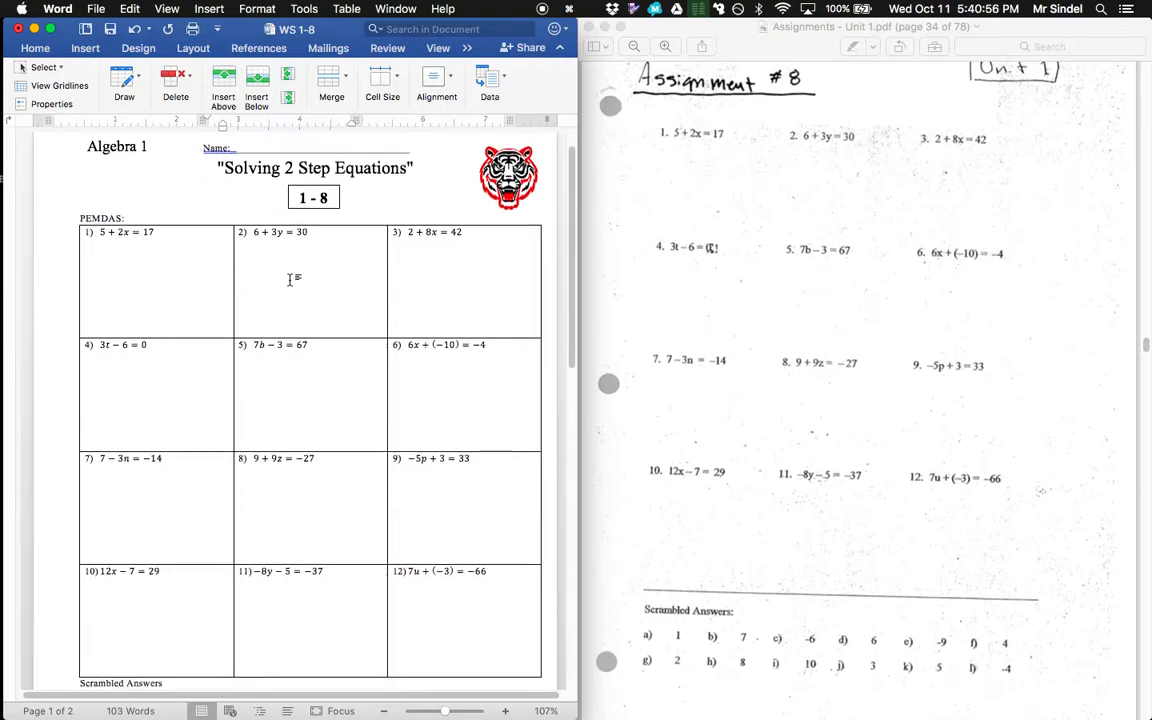
pyautogui.scroll(2, 292, 274)
pyautogui.scroll(-2, 160, 200)
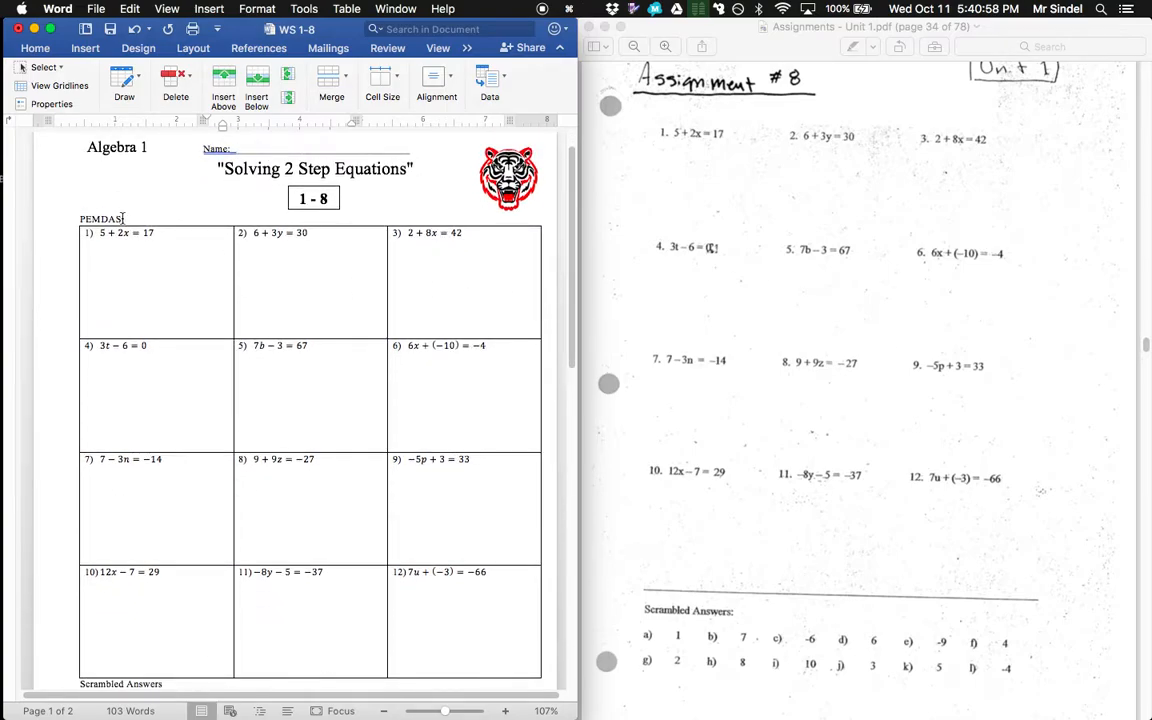
# Replace the "PEMDAS:" heading above the page 1 table with "Solve:"
pyautogui.click(81, 216)
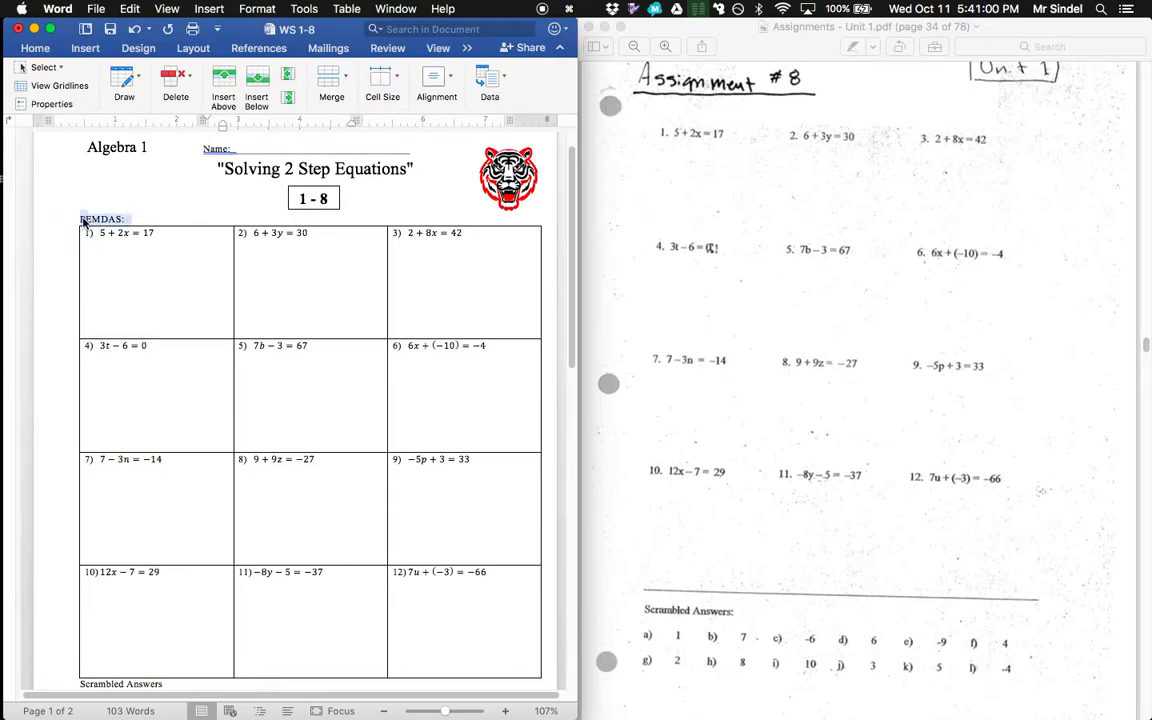
pyautogui.click(82, 220)
pyautogui.moveTo(82, 219); pyautogui.dragTo(175, 217)
pyautogui.press('Right')
pyautogui.press('Right')
pyautogui.press('BackSpace')
pyautogui.press('BackSpace')
pyautogui.press('BackSpace')
pyautogui.press('BackSpace')
pyautogui.press('BackSpace')
pyautogui.press('BackSpace')
pyautogui.write('Solve')
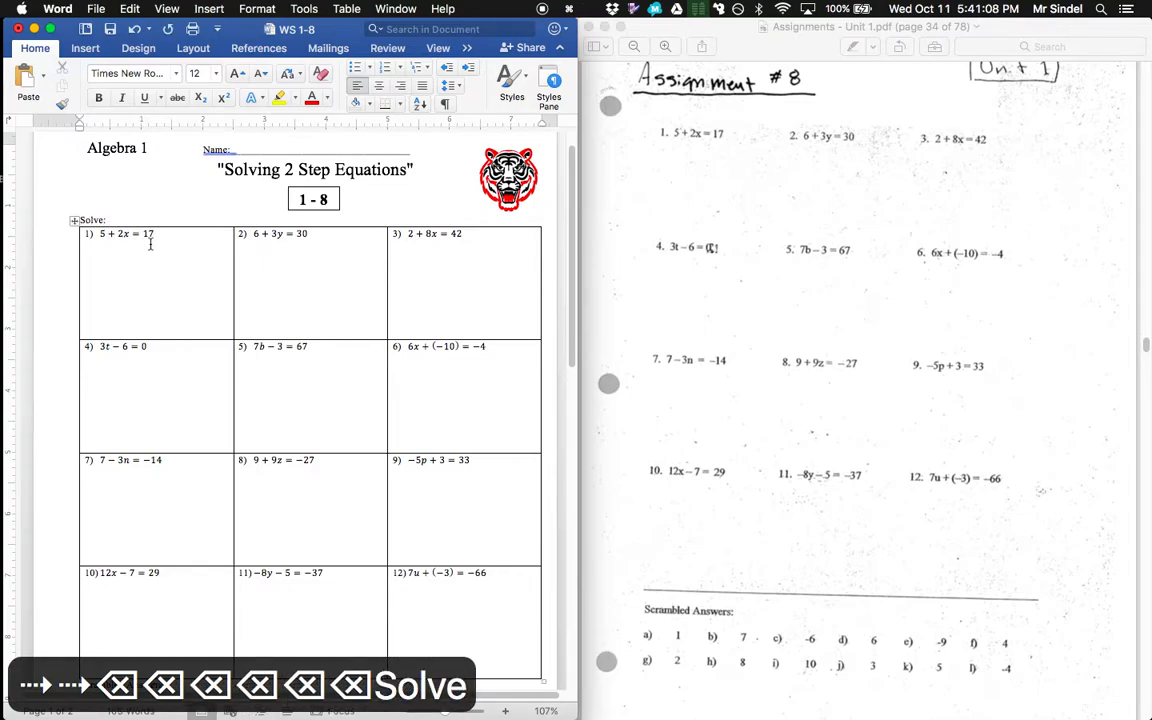
pyautogui.write(':')
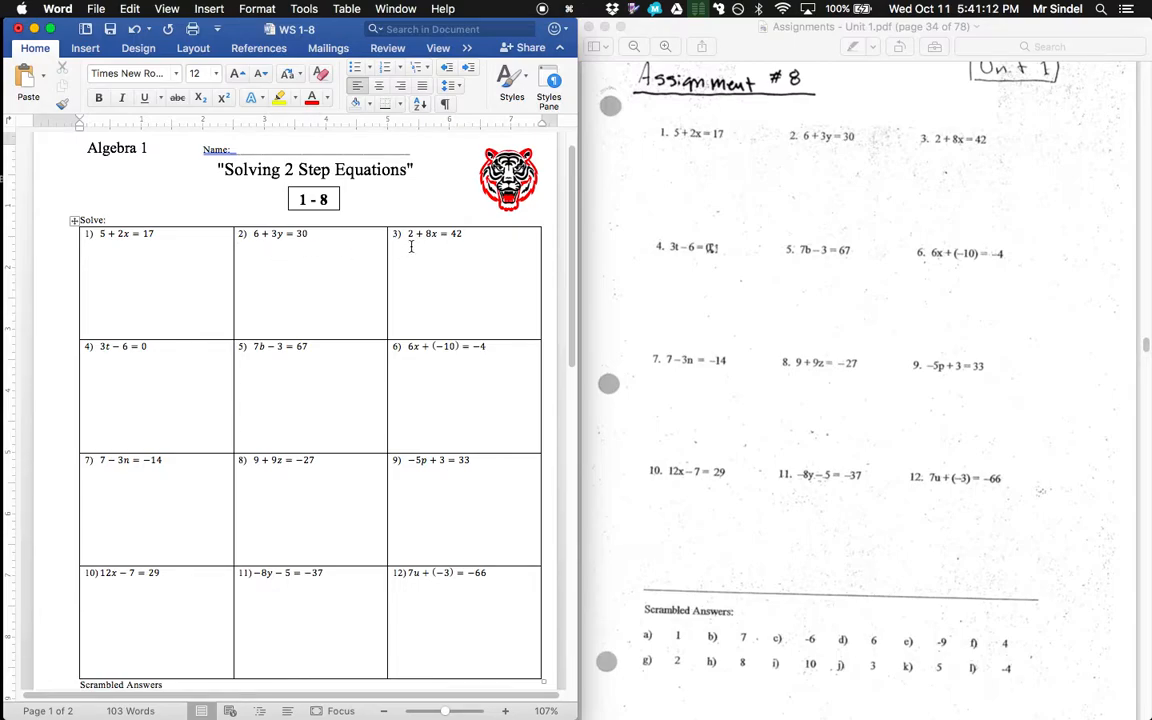
# Retype the colon after "Solve" above the page 1 table
pyautogui.press('BackSpace')
pyautogui.write('::')
pyautogui.press('BackSpace')
pyautogui.press('BackSpace')
pyautogui.write(':')
pyautogui.press('BackSpace')
pyautogui.press('BackSpace')
pyautogui.write(':')
pyautogui.scroll(-5, 444, 553)
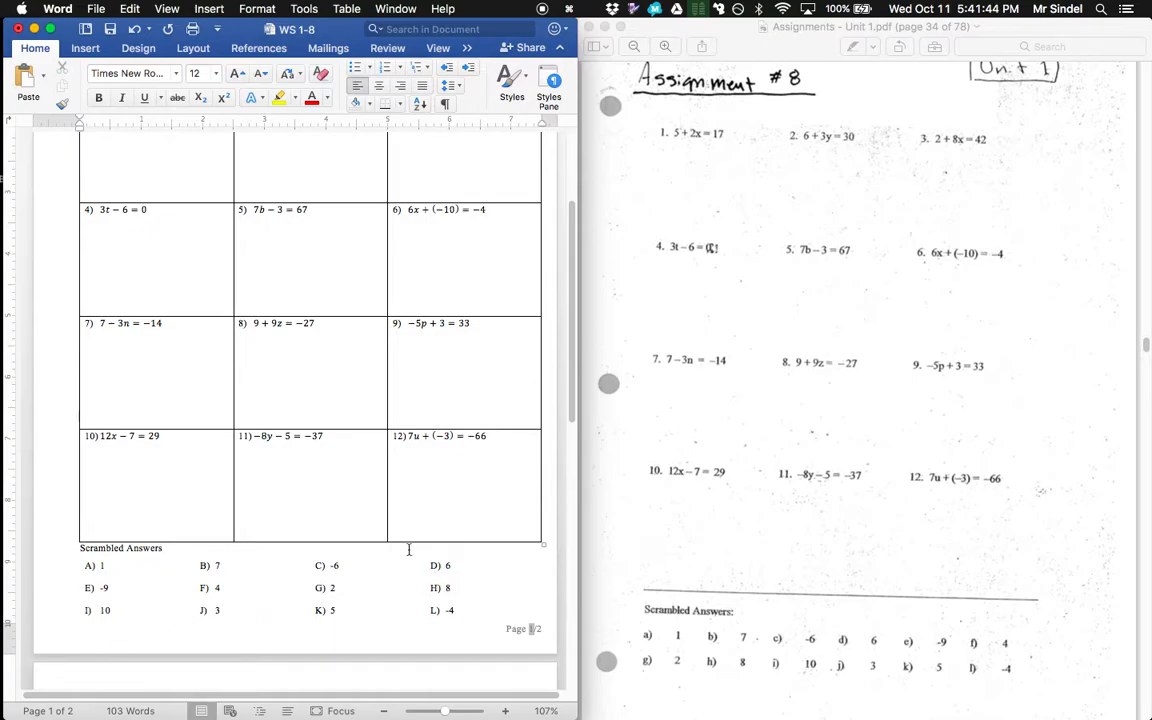
# Check both worksheet pages and their scrambled answers against the scanned assignment PDF and save the document
pyautogui.scroll(3, 370, 303)
pyautogui.scroll(-15, 370, 303)
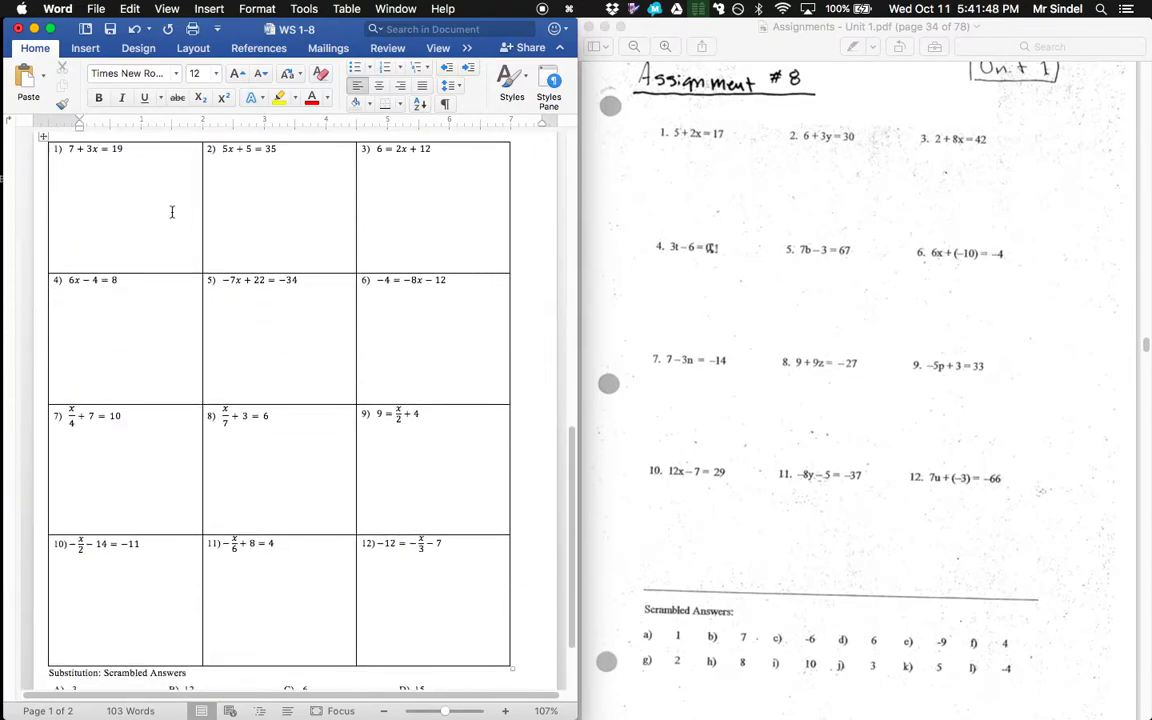
pyautogui.scroll(-15, 949, 324)
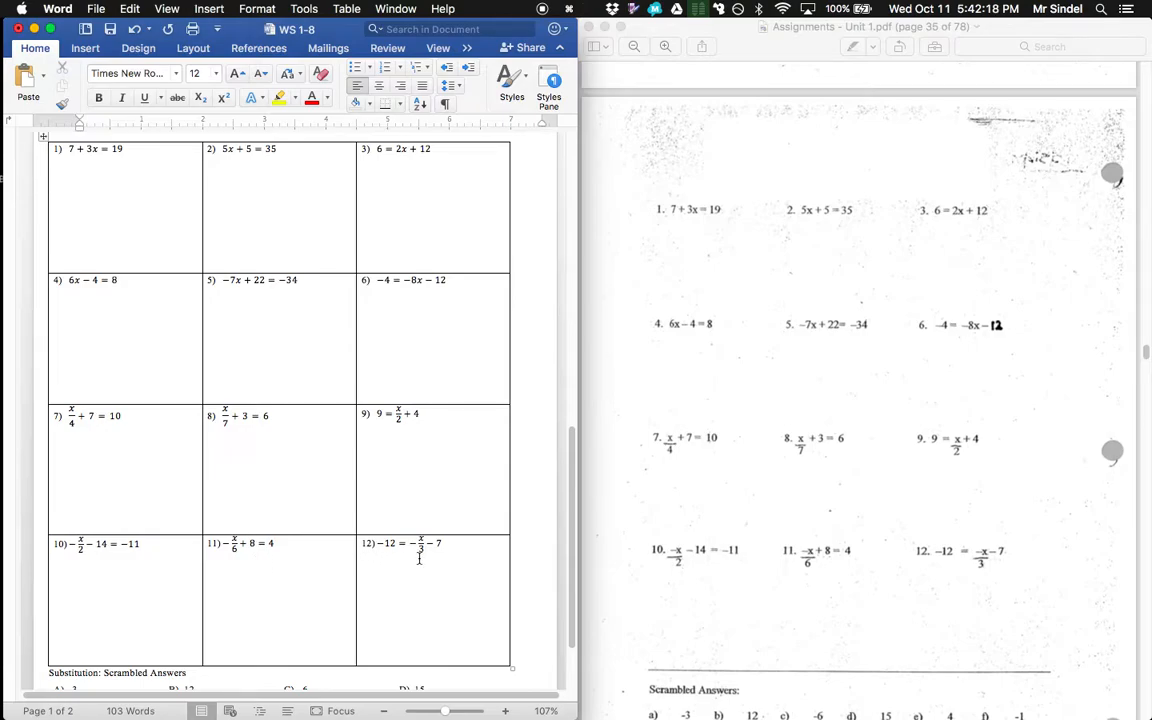
pyautogui.scroll(-3, 391, 501)
pyautogui.scroll(-4, 675, 475)
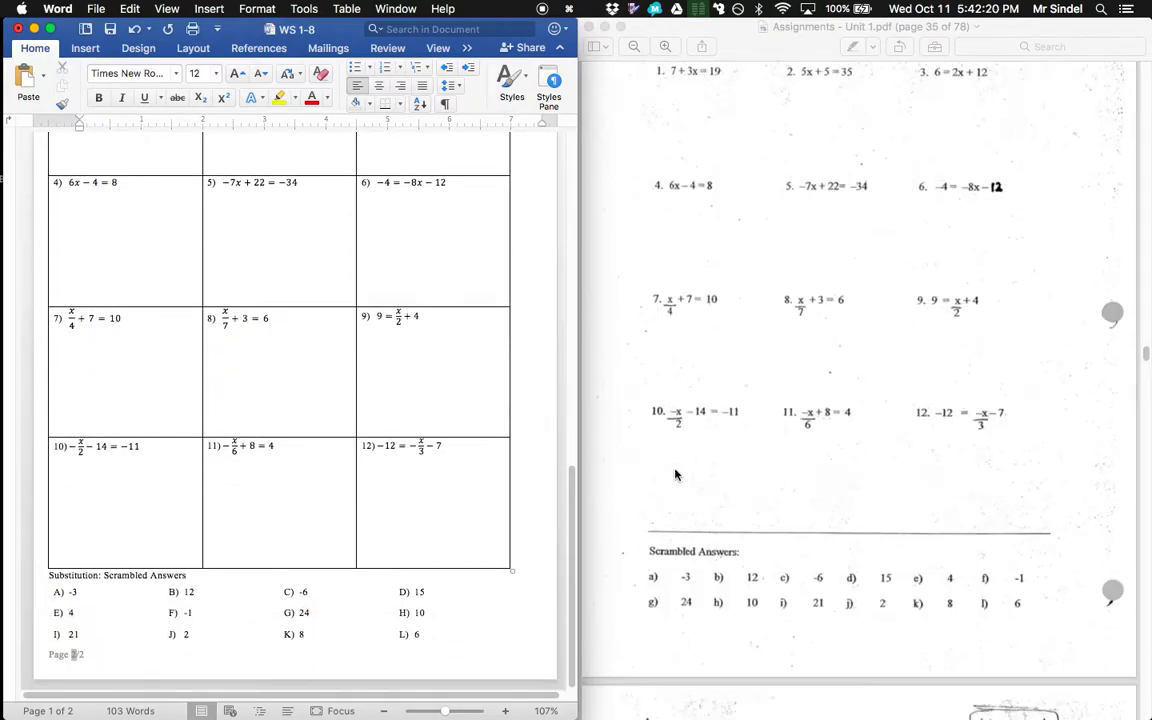
pyautogui.scroll(-4, 675, 475)
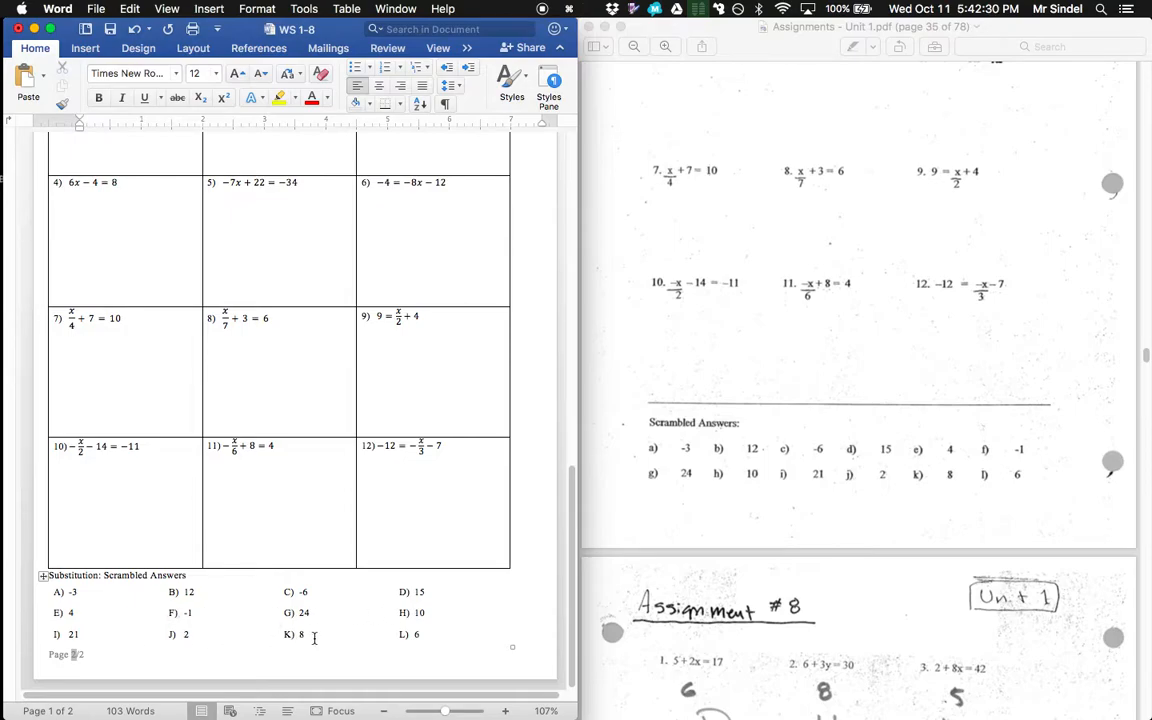
pyautogui.scroll(5, 360, 525)
pyautogui.scroll(-5, 345, 519)
pyautogui.scroll(1, 355, 489)
pyautogui.scroll(-1, 350, 489)
pyautogui.press('super+s')
pyautogui.press('super+shift+s')
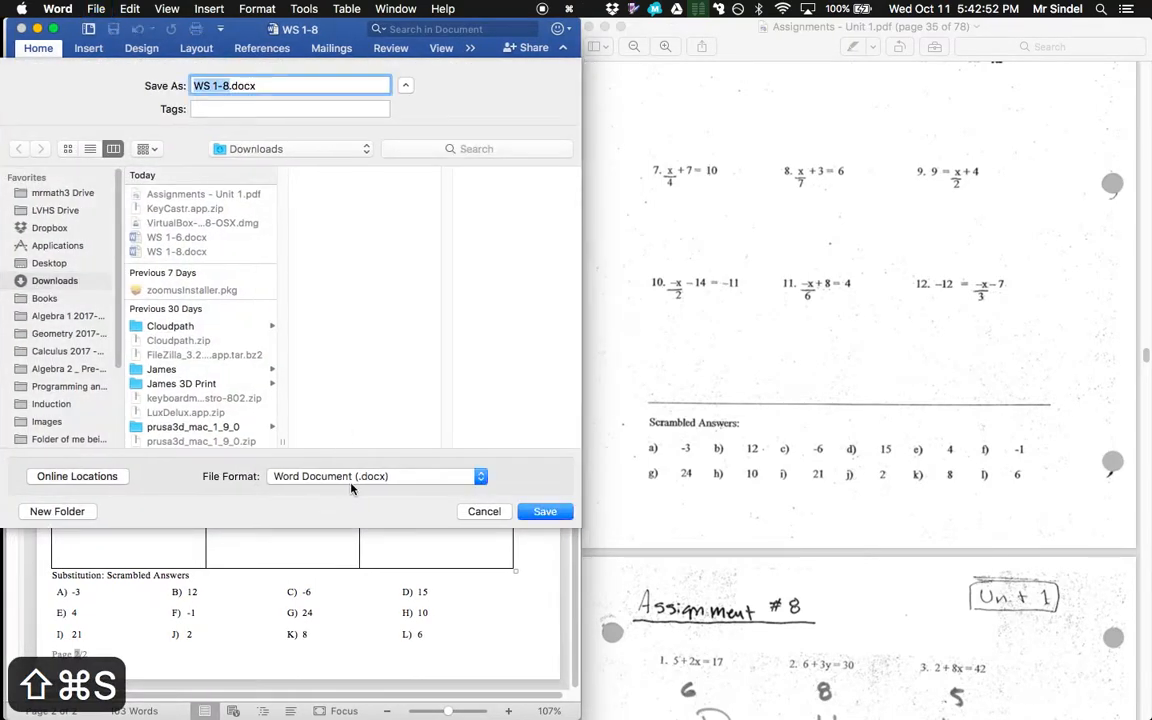
pyautogui.click(424, 485)
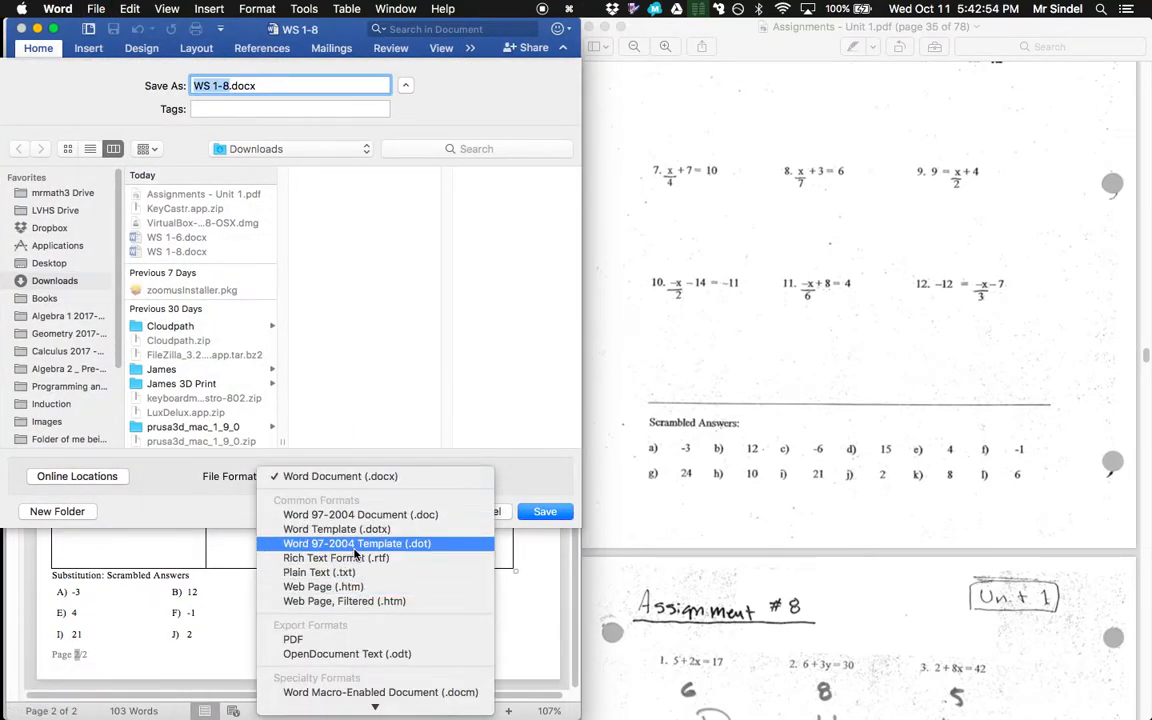
pyautogui.press('Escape')
pyautogui.press('Escape')
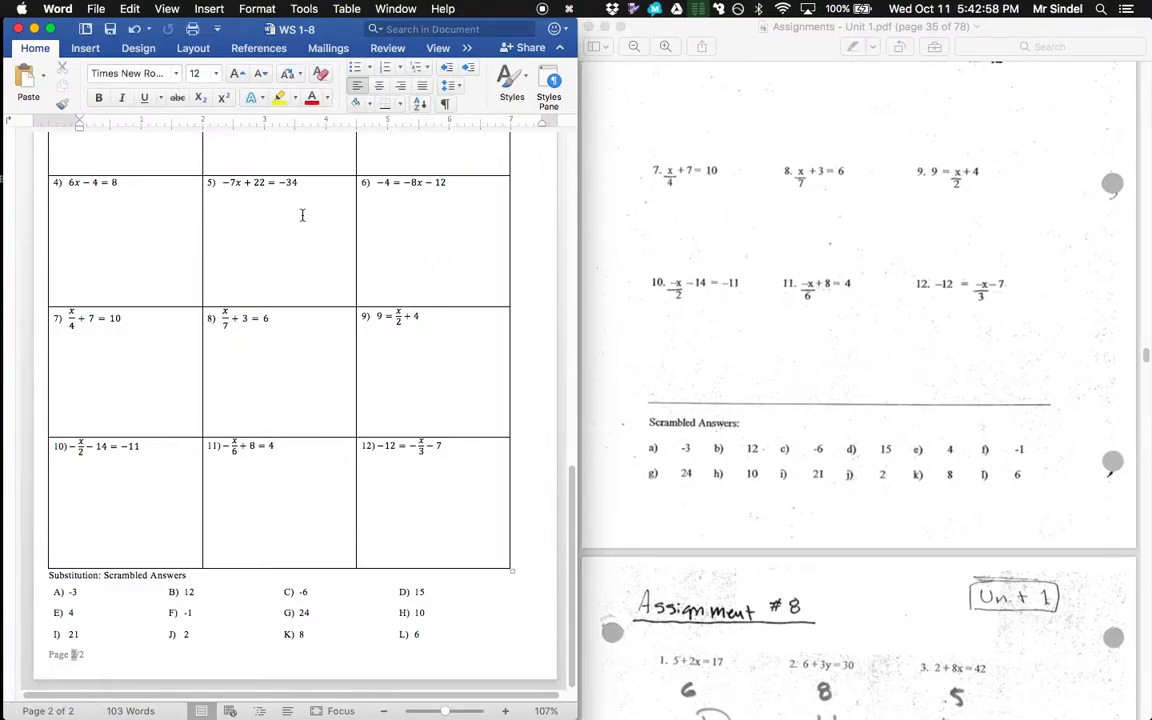
# Print all pages of the worksheet on the Office Printer with the Double-Sided preset, continuing despite the footer margin
pyautogui.press('super+p')
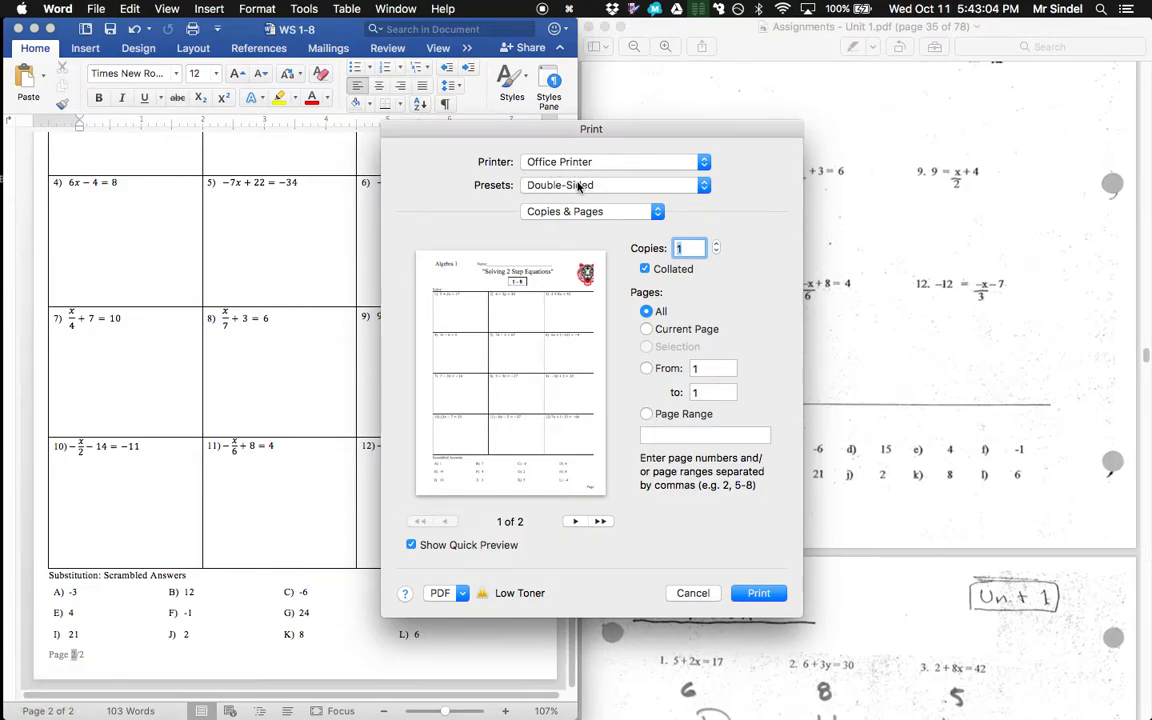
pyautogui.click(715, 246)
pyautogui.click(759, 593)
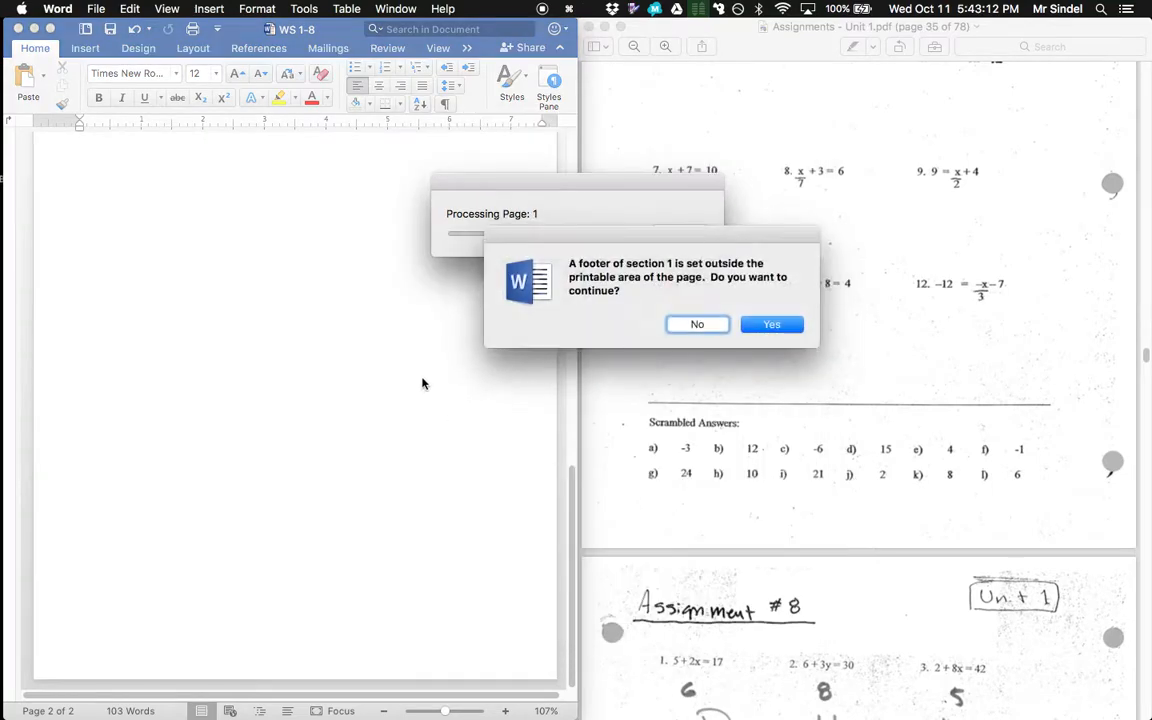
pyautogui.press('Return')
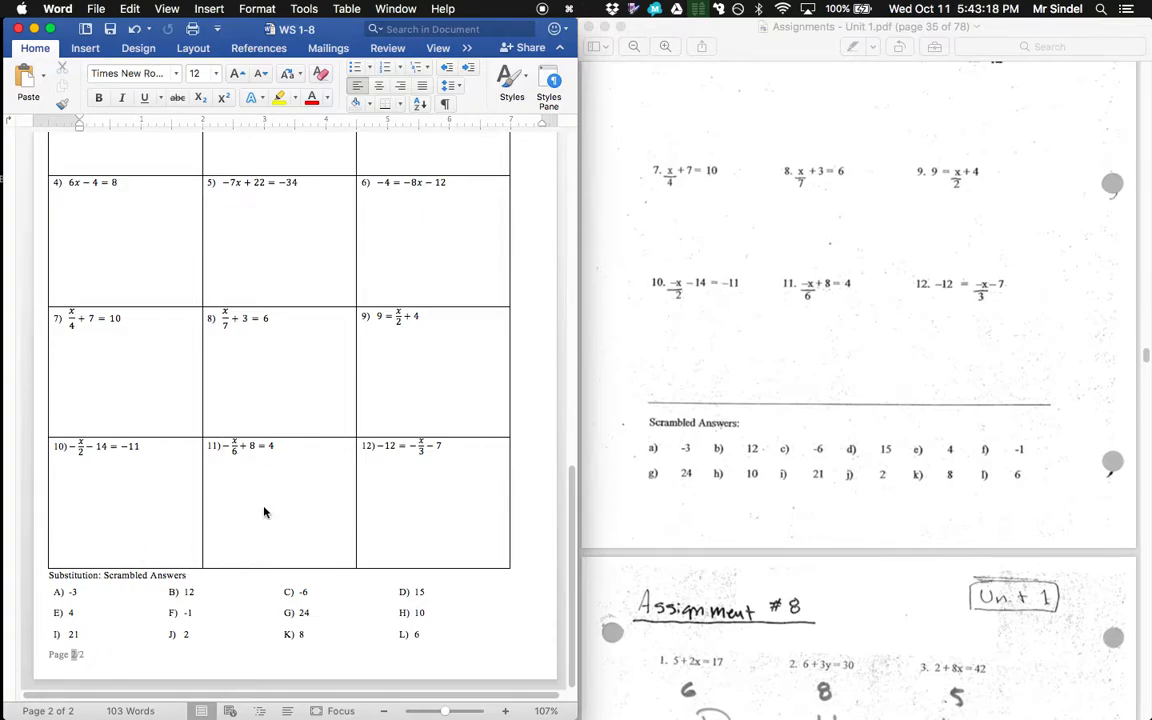
# Export the worksheet as WS 1-8.pdf to the Downloads folder, continuing despite the footer margin
pyautogui.press('super+p')
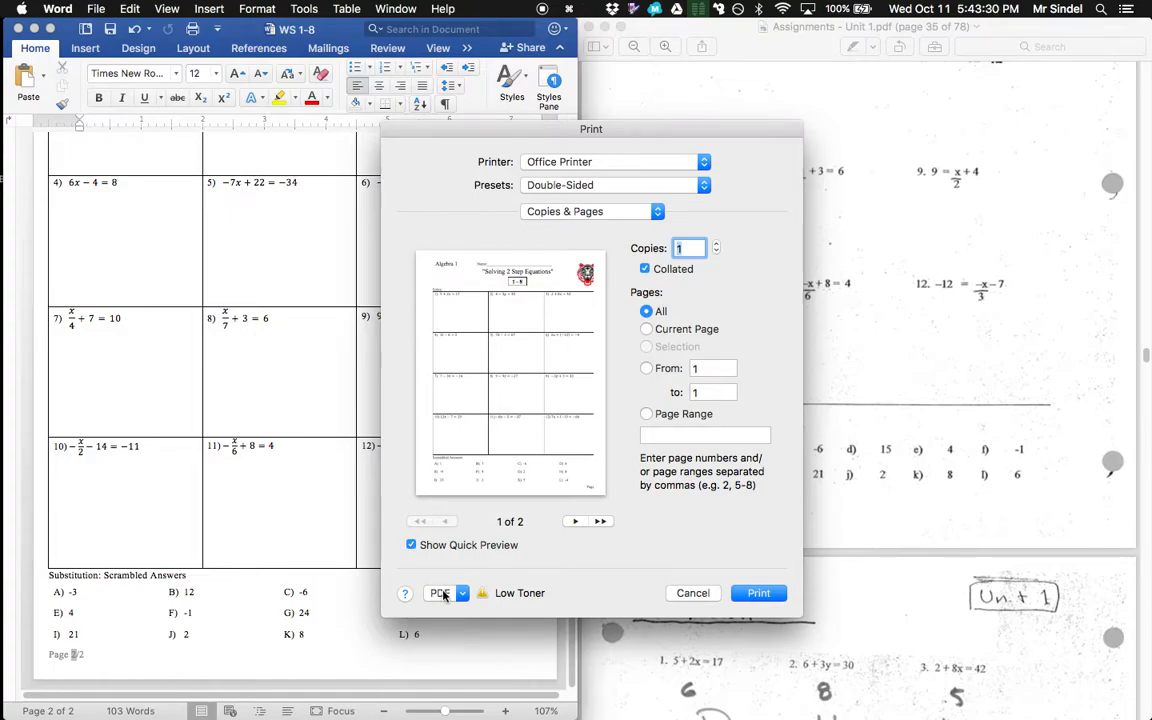
pyautogui.click(447, 595)
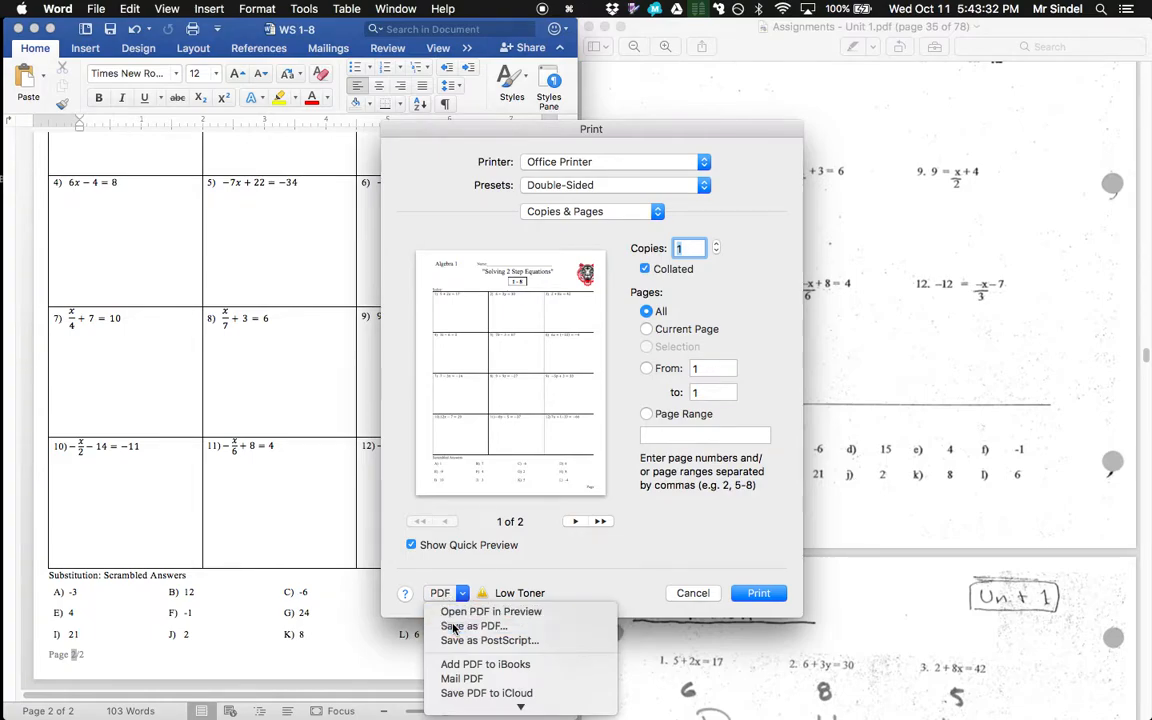
pyautogui.click(468, 622)
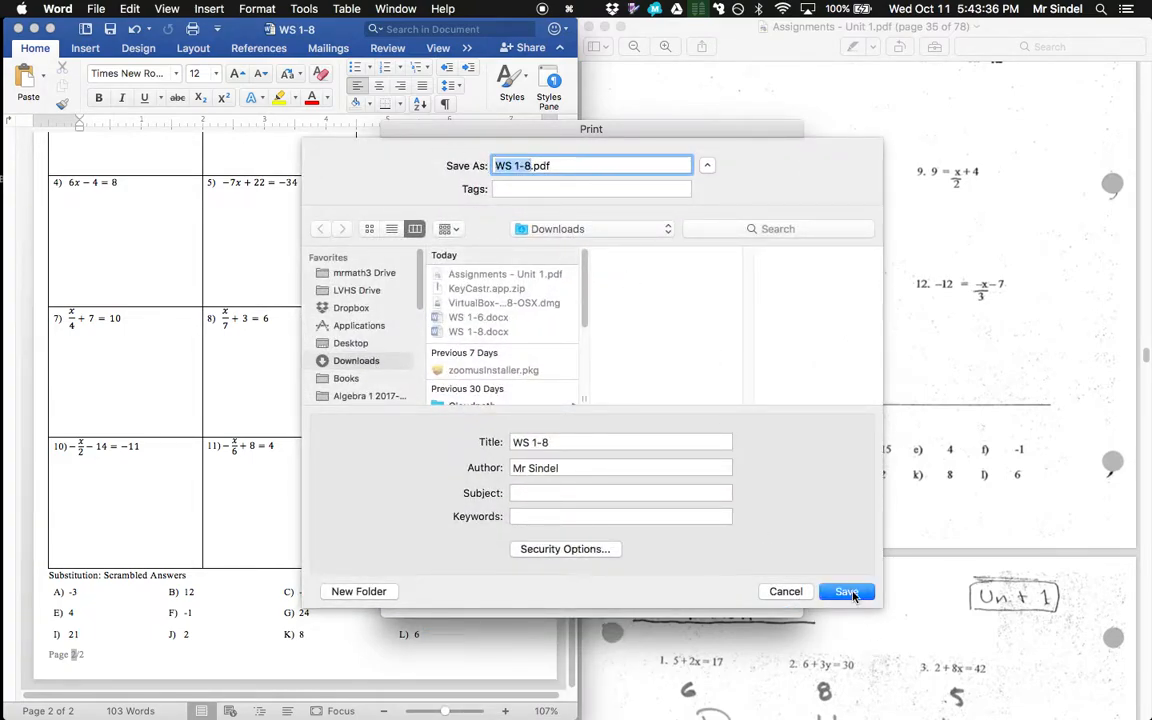
pyautogui.click(847, 592)
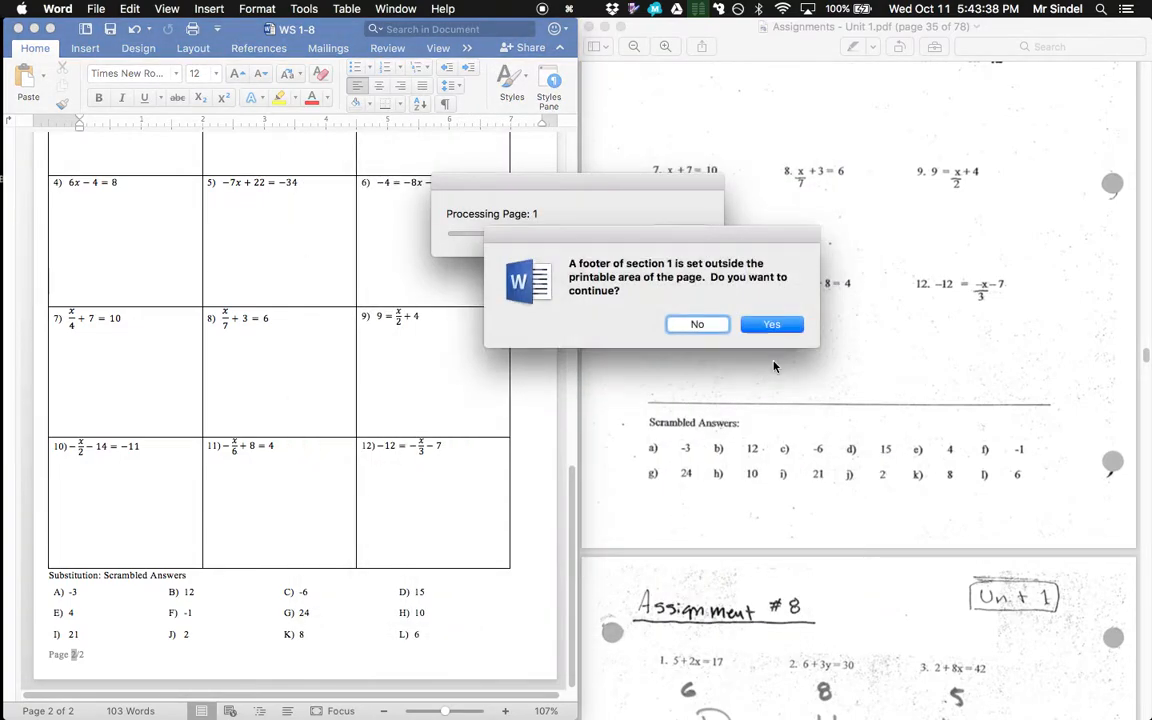
pyautogui.click(782, 328)
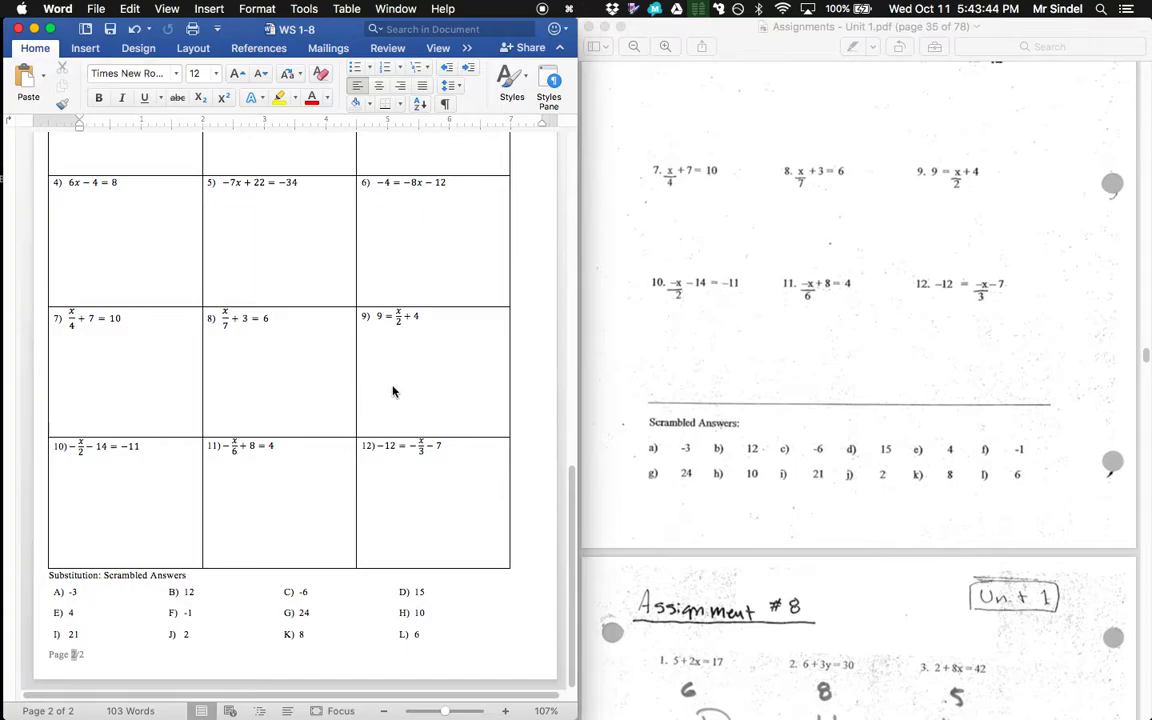
# Quit Word, leaving the Downloads folder window open in Finder
pyautogui.scroll(15, 524, 276)
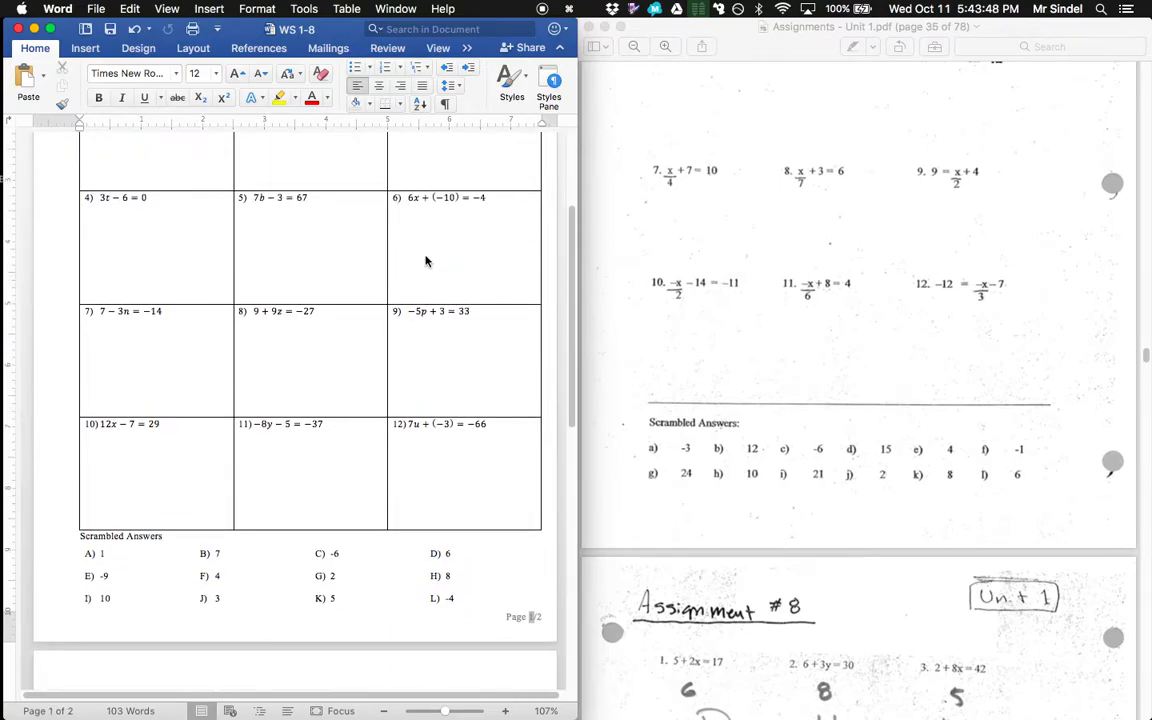
pyautogui.press('super+Tab')
pyautogui.press('super+Tab')
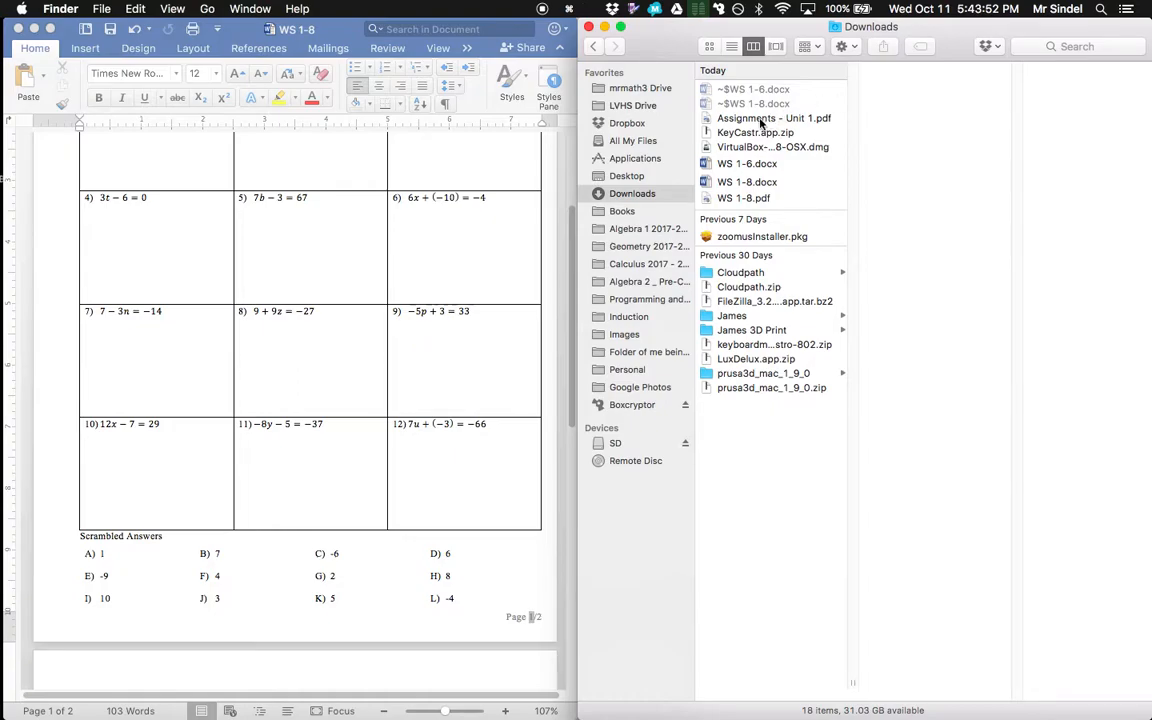
pyautogui.click(336, 32)
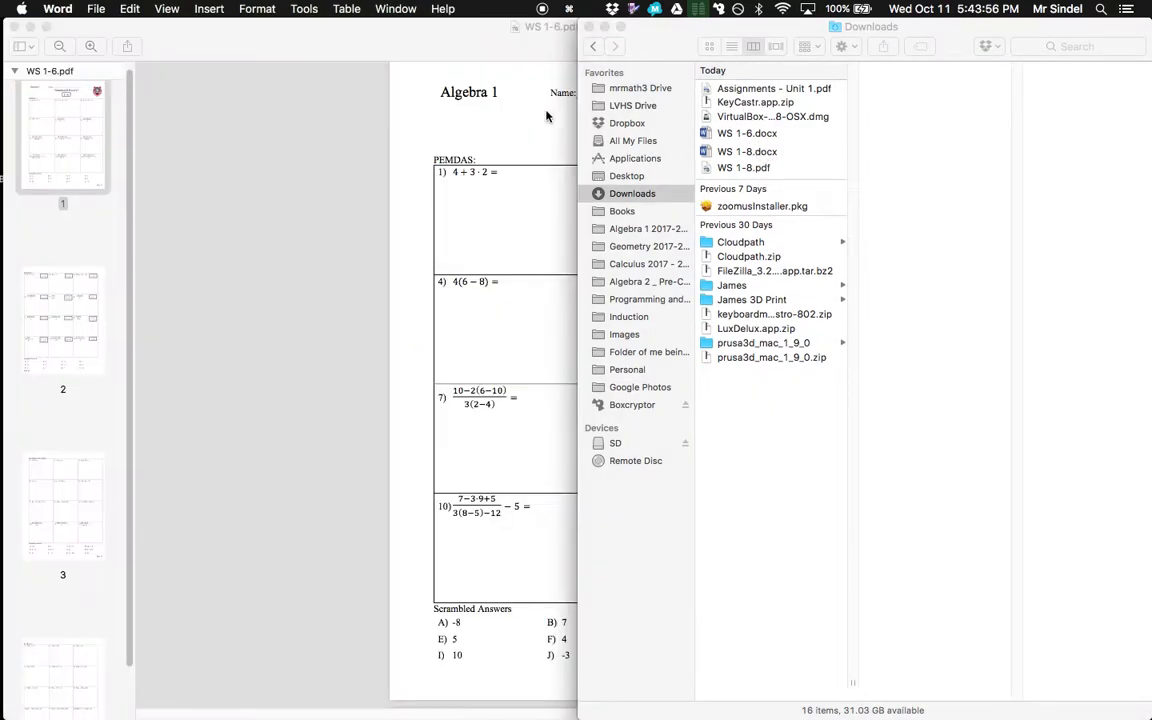
pyautogui.press('super+q')
# Select both WS 1-8.docx and WS 1-8.pdf in the Downloads folder
pyautogui.click(740, 166)
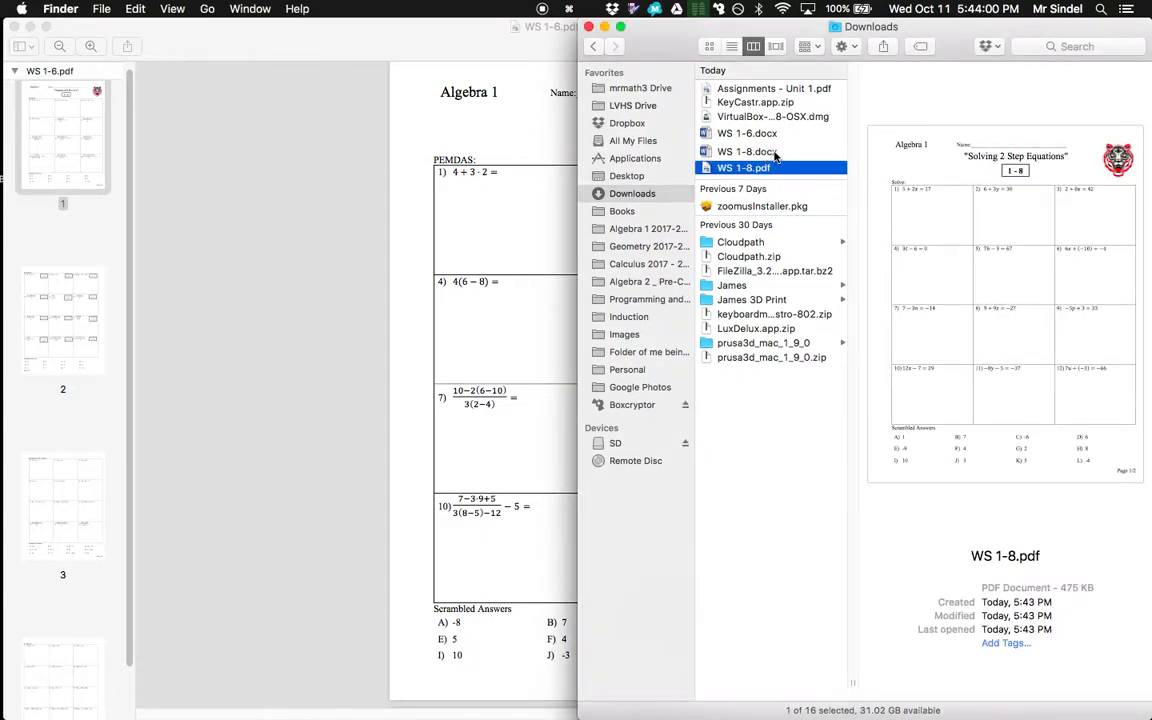
pyautogui.keyDown('super'); pyautogui.click(776, 152); pyautogui.keyUp('super')
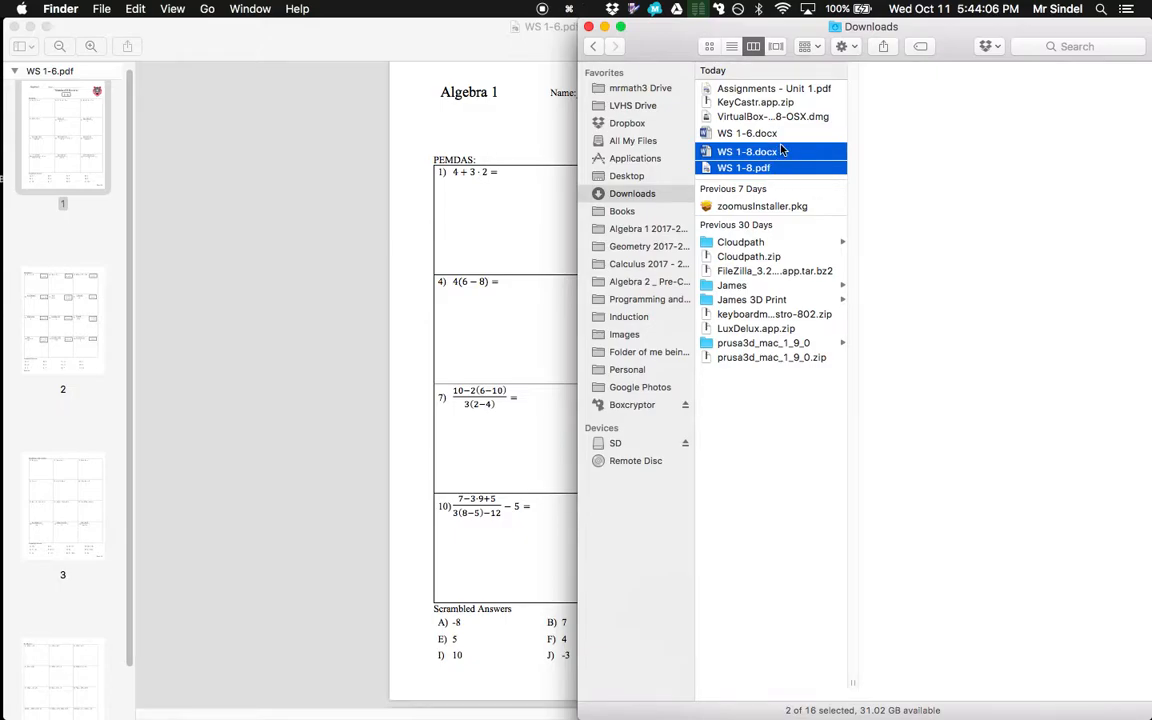
pyautogui.click(781, 206)
pyautogui.click(780, 168)
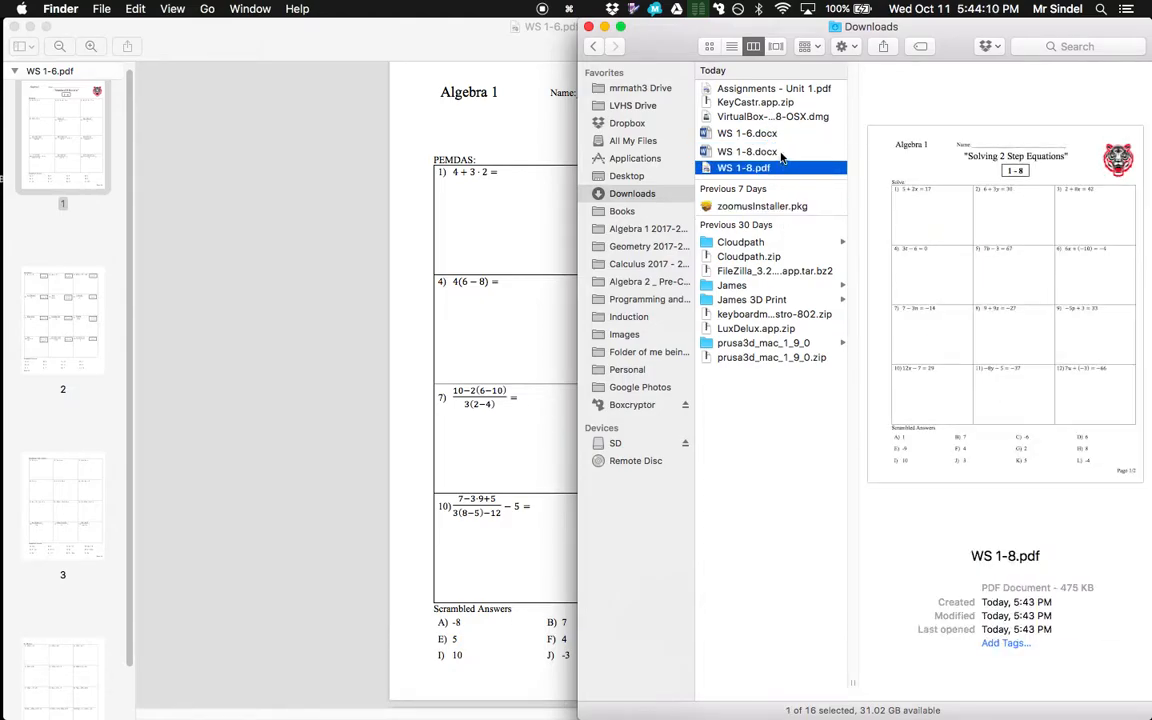
pyautogui.keyDown('shift'); pyautogui.click(780, 153); pyautogui.keyUp('shift')
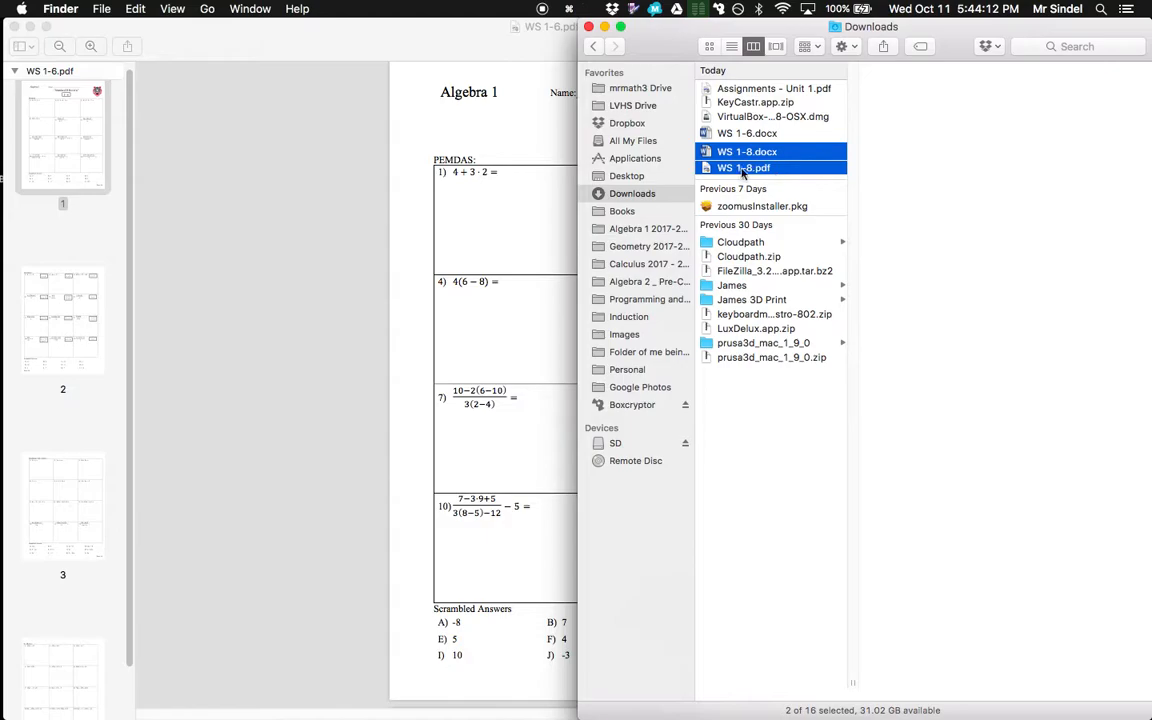
# Switch to Chrome, close the Google Drive file preview and tile the browser beside the Downloads window
pyautogui.press('super+Tab')
pyautogui.press('super+Tab')
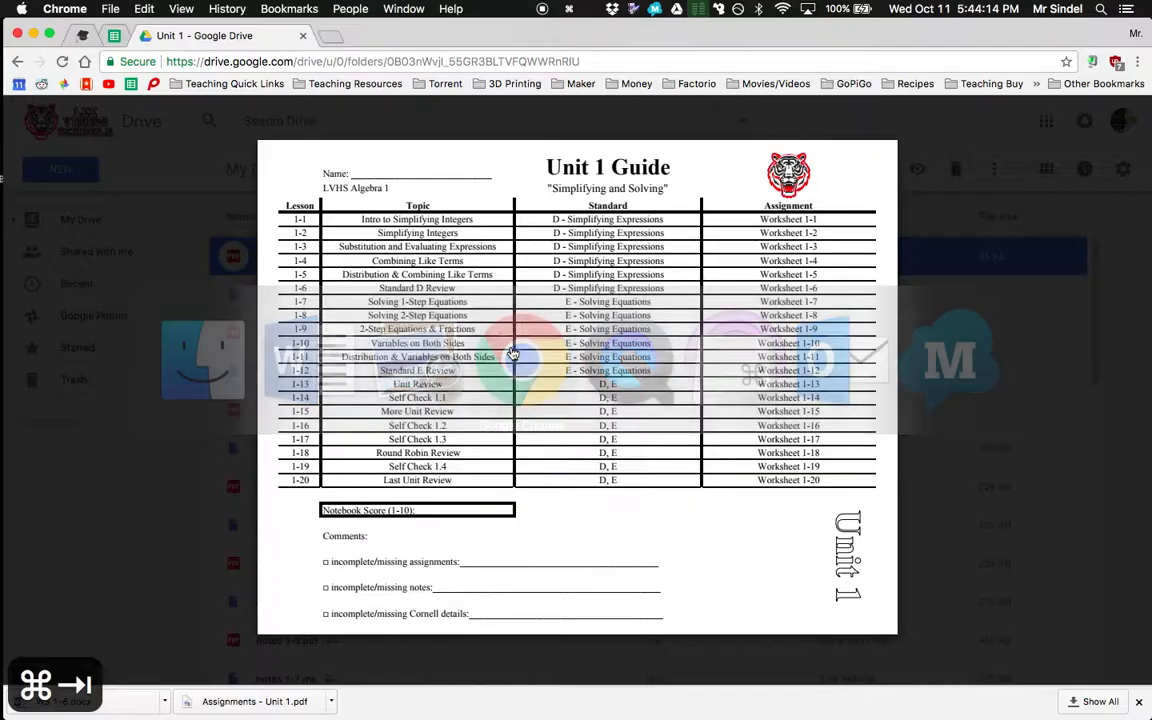
pyautogui.click(1110, 388)
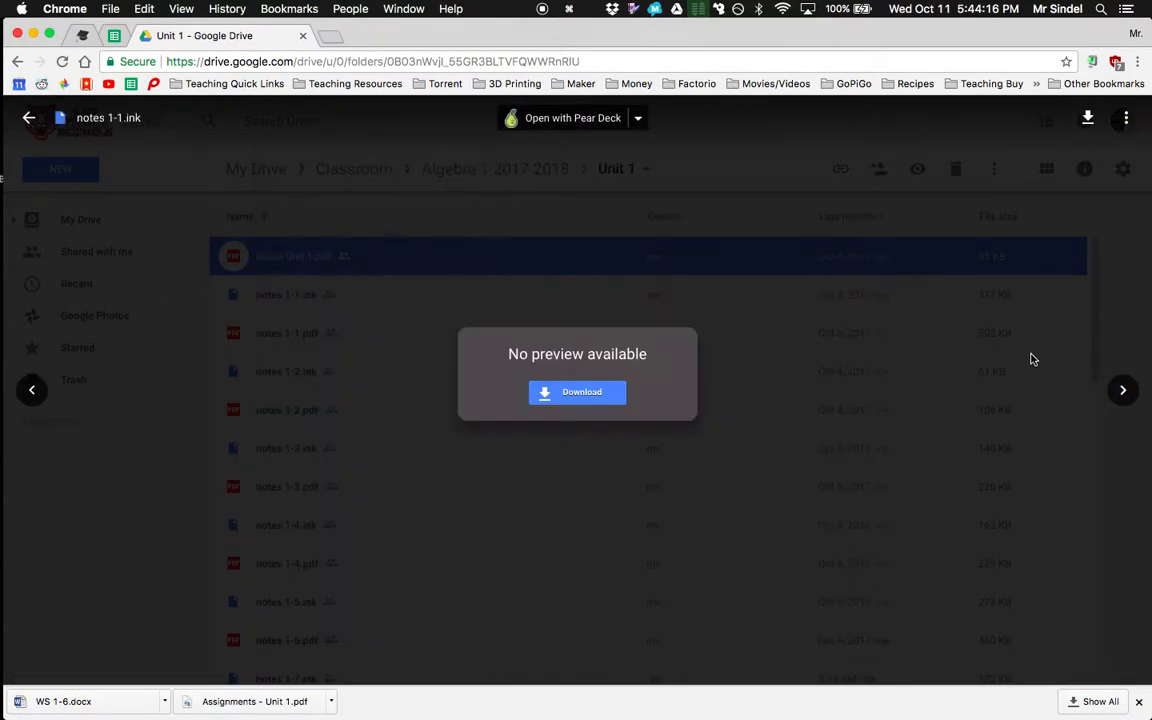
pyautogui.click(1022, 355)
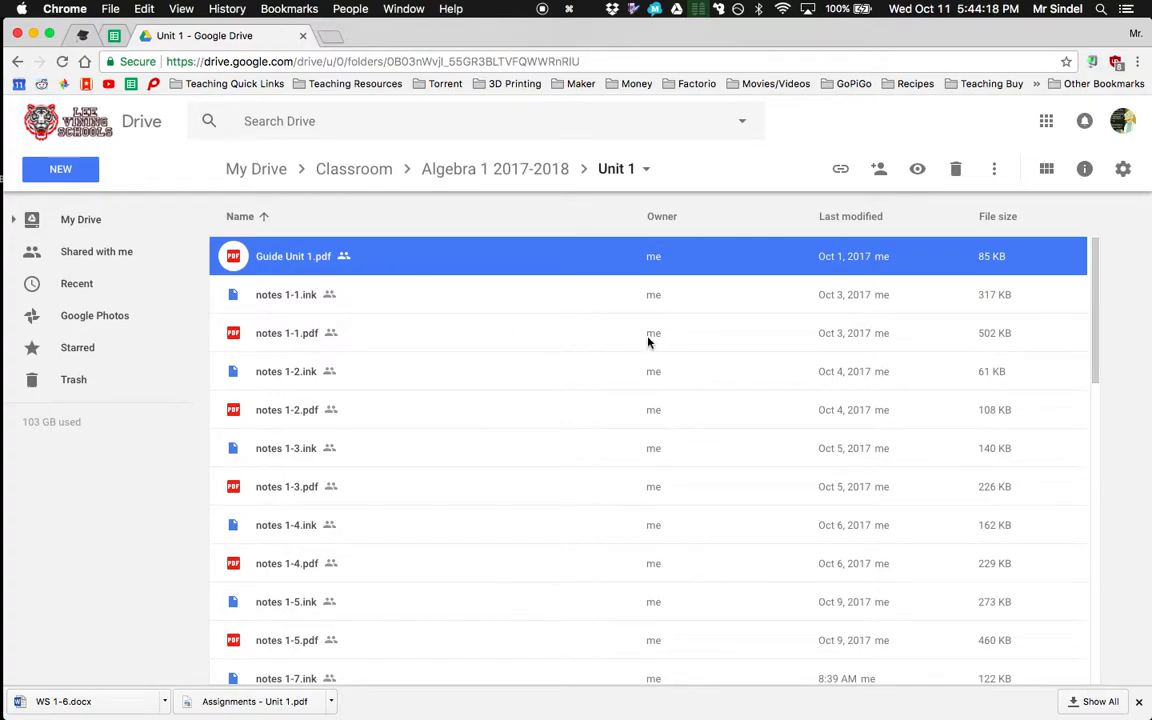
pyautogui.press('super+Left')
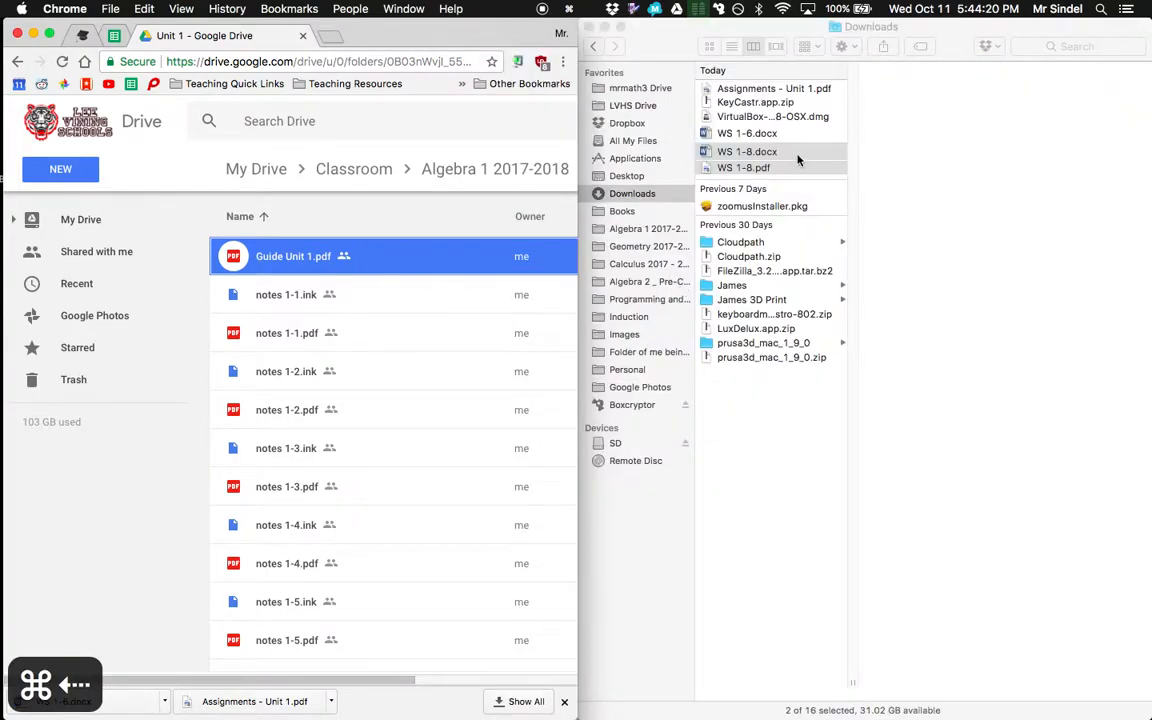
# Upload WS 1-8.docx and WS 1-8.pdf to the Unit 1 Drive folder and maximize the browser window
pyautogui.moveTo(773, 147); pyautogui.dragTo(385, 292)
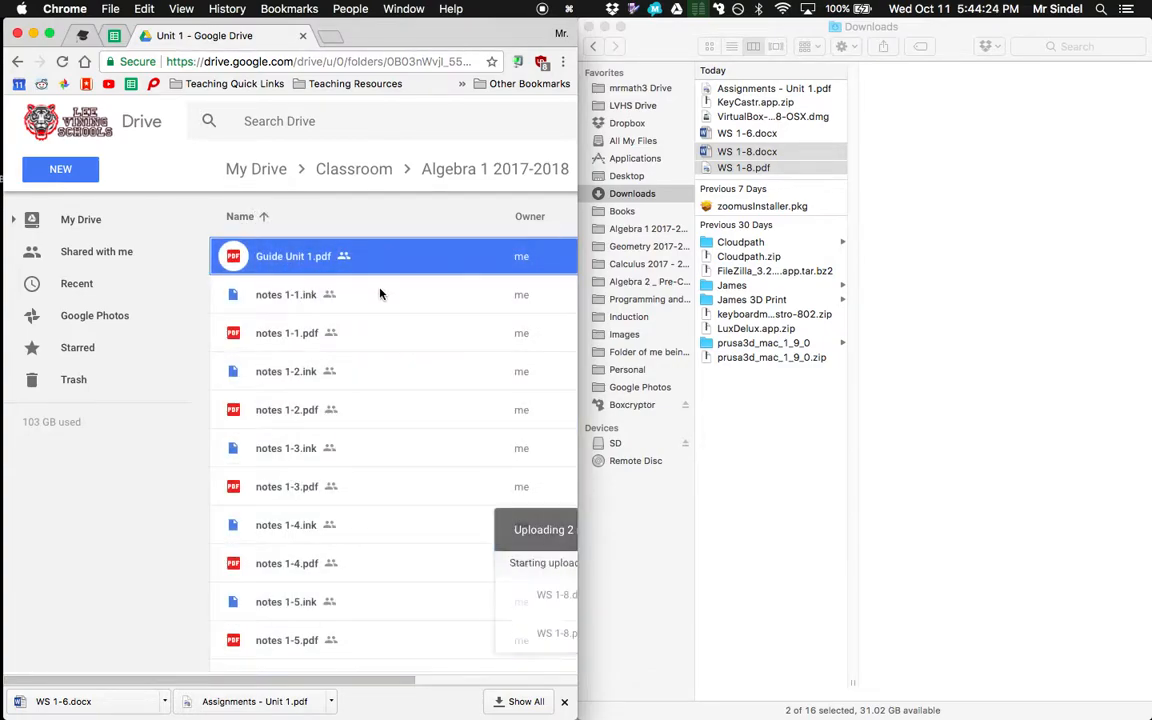
pyautogui.press('super+Down')
pyautogui.press('super+Up')
pyautogui.press('super+Up')
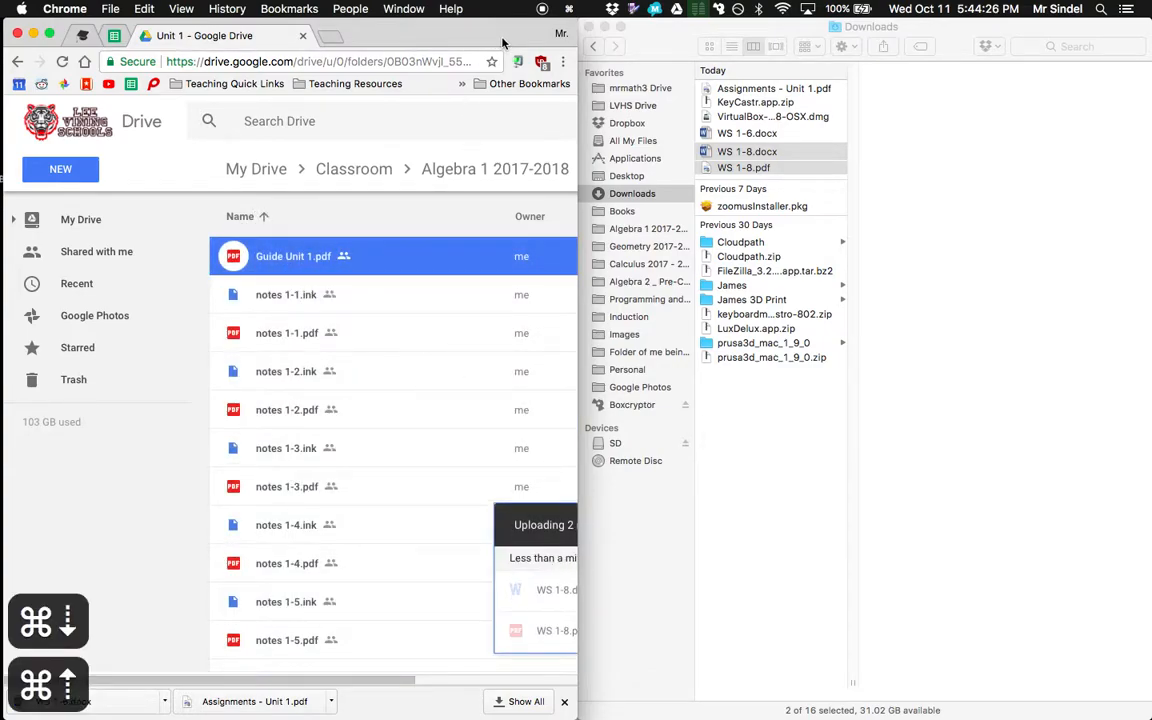
pyautogui.doubleClick(505, 43)
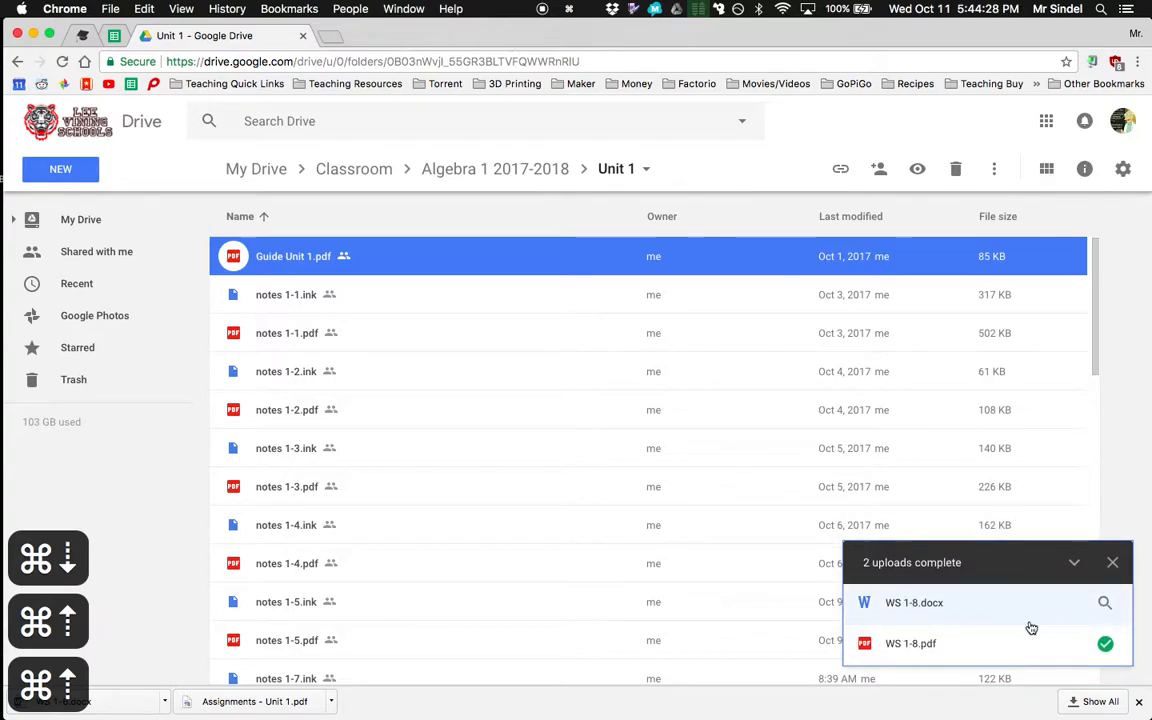